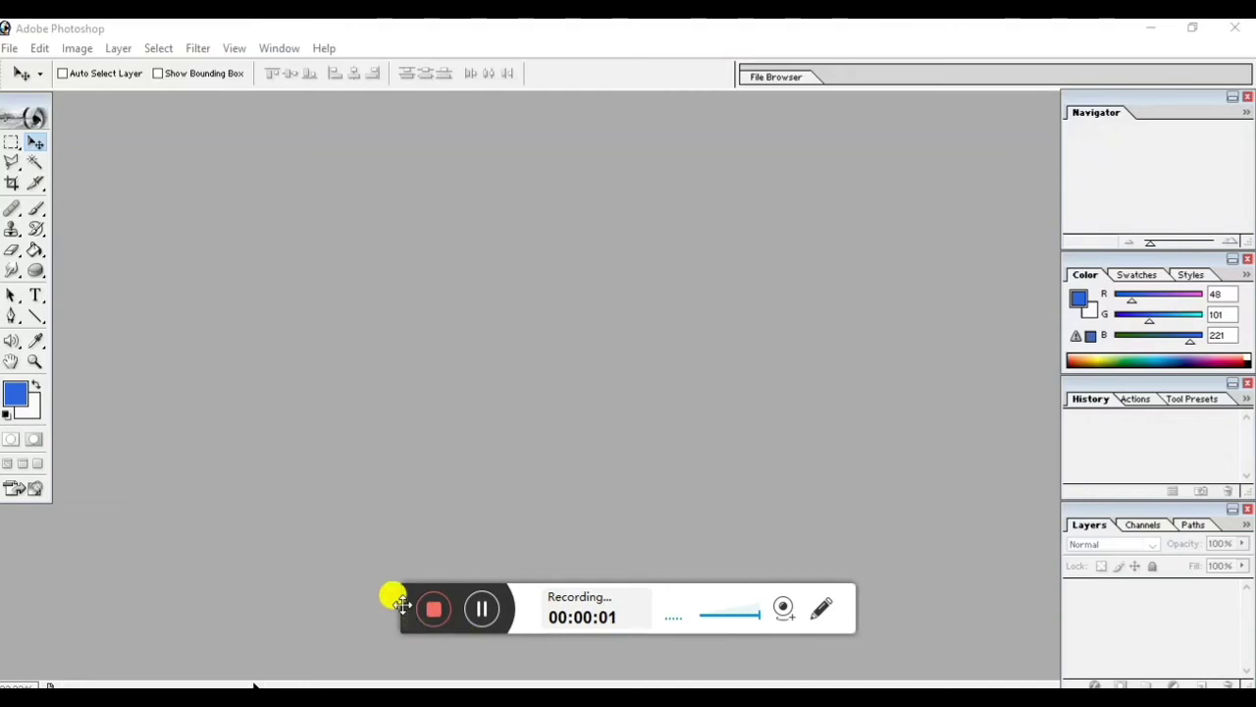
# - Select the Brush tool and set the foreground colour to red
pyautogui.moveTo(402, 603); pyautogui.dragTo(461, 701)
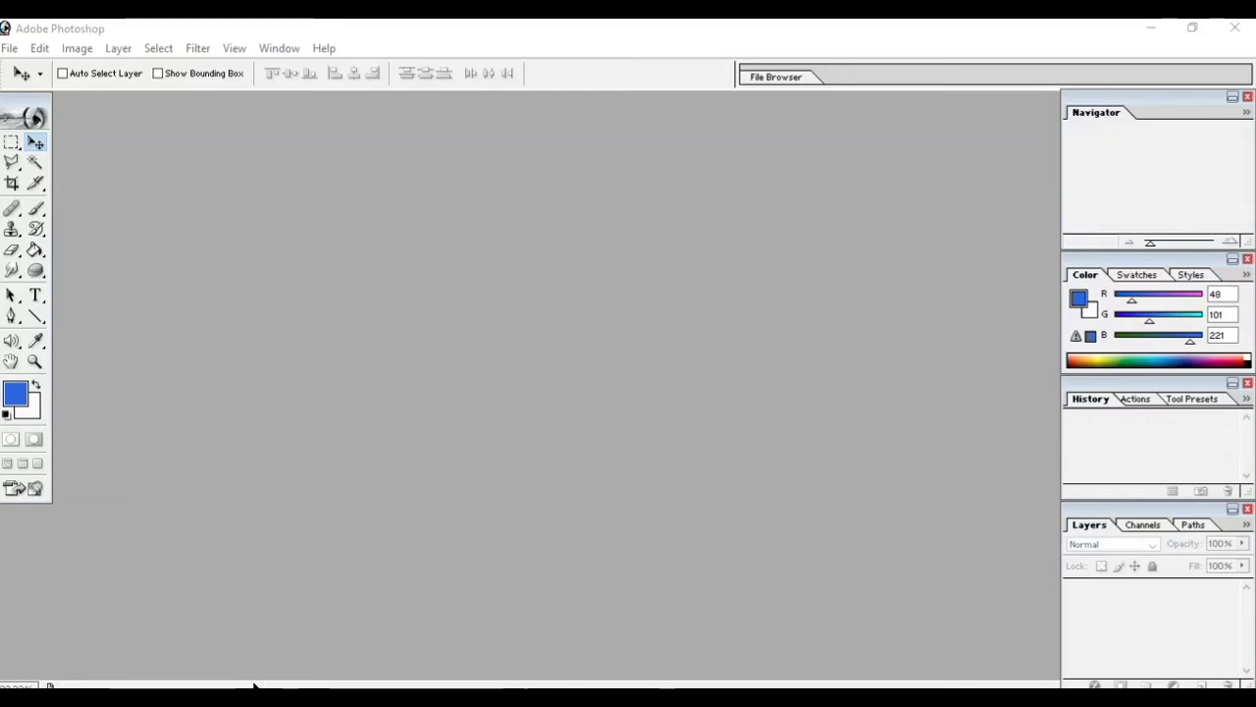
pyautogui.click(38, 210)
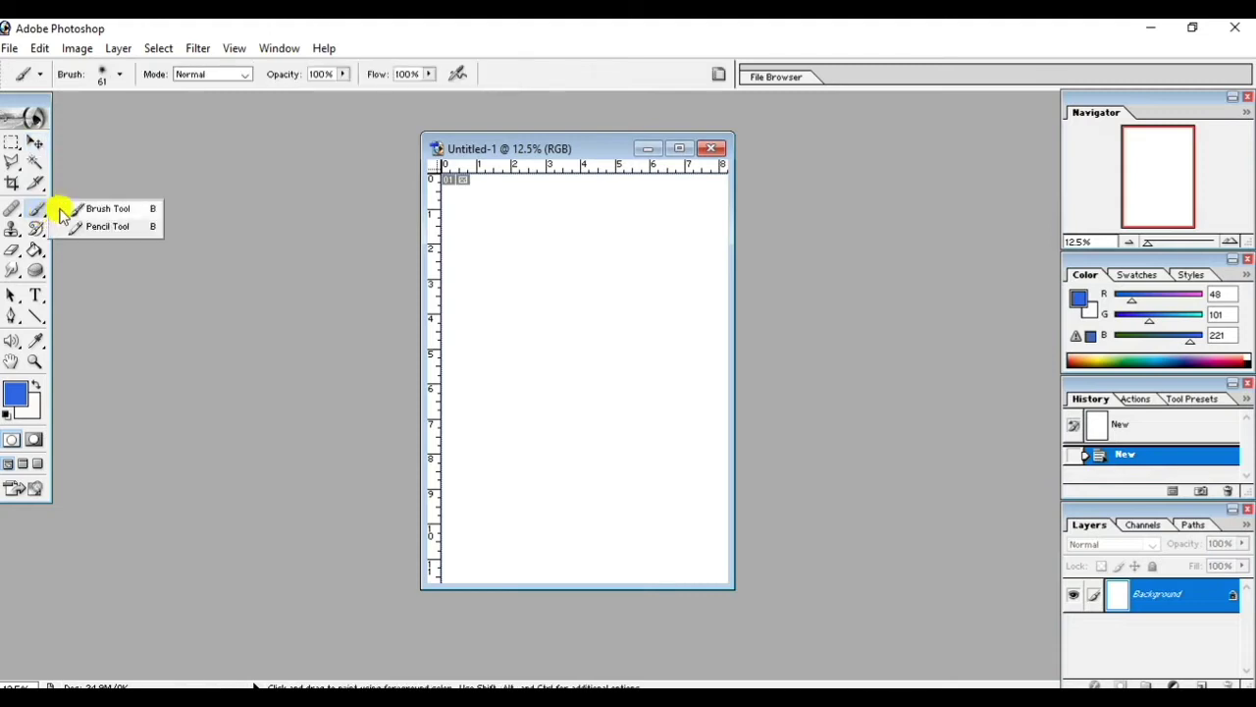
pyautogui.click(108, 210)
pyautogui.click(15, 392)
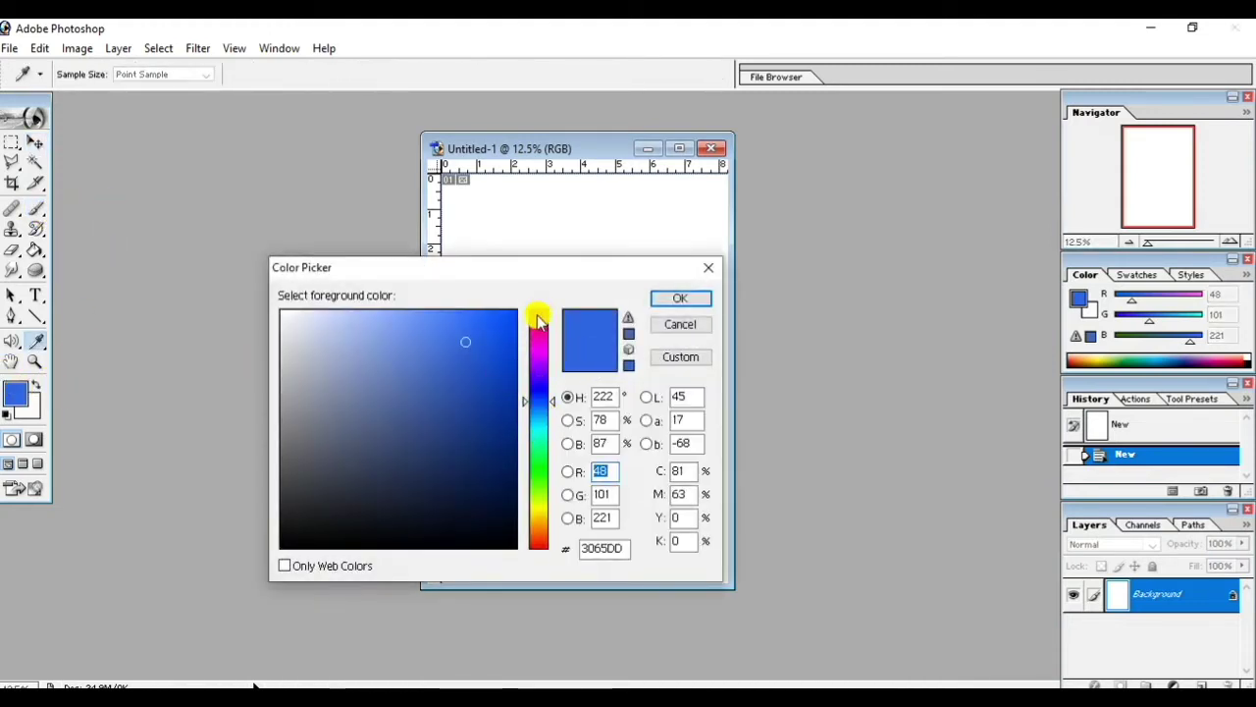
pyautogui.click(538, 315)
pyautogui.click(677, 298)
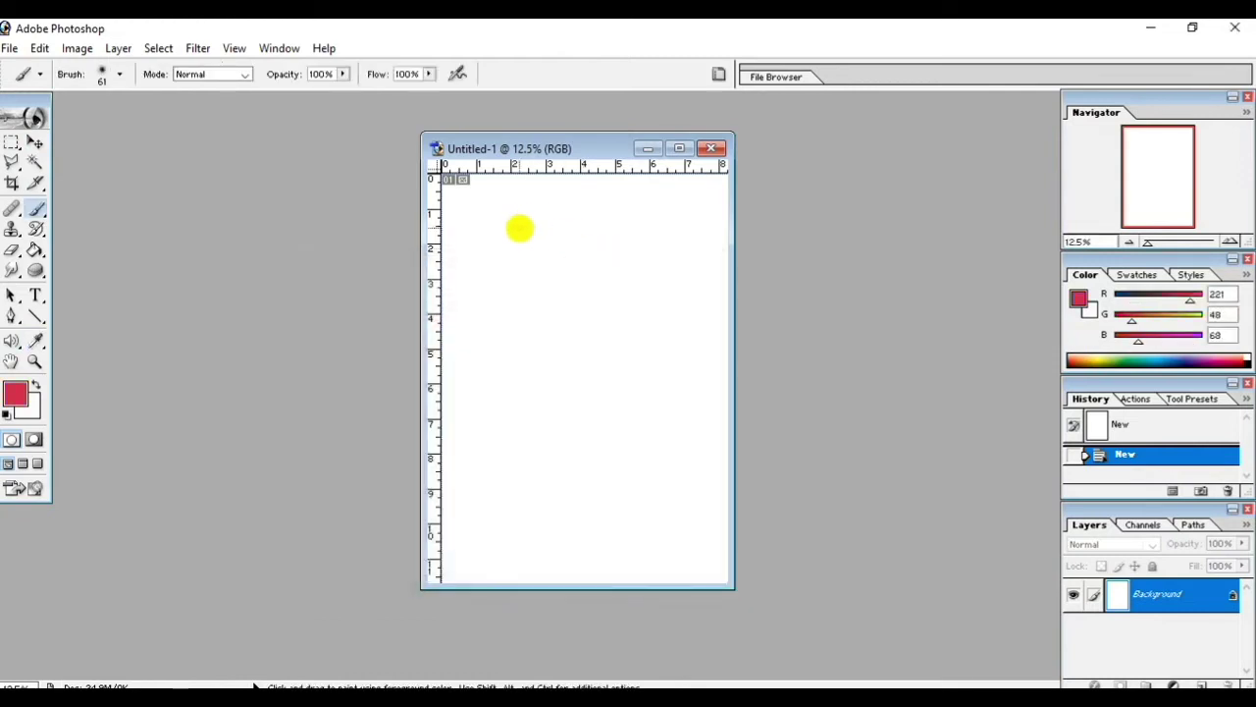
# - Set the brush Master Diameter to 178 px and paint a red stroke across the page top
pyautogui.click(120, 75)
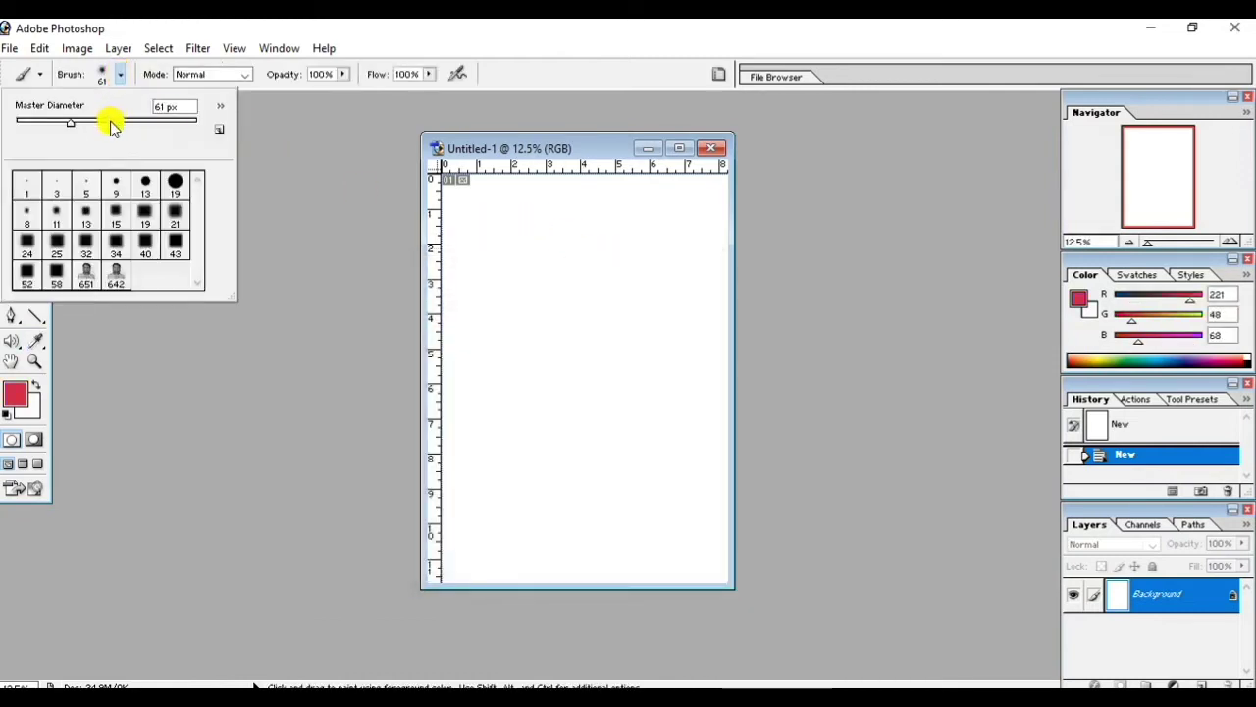
pyautogui.moveTo(111, 125); pyautogui.dragTo(134, 123)
pyautogui.click(282, 155)
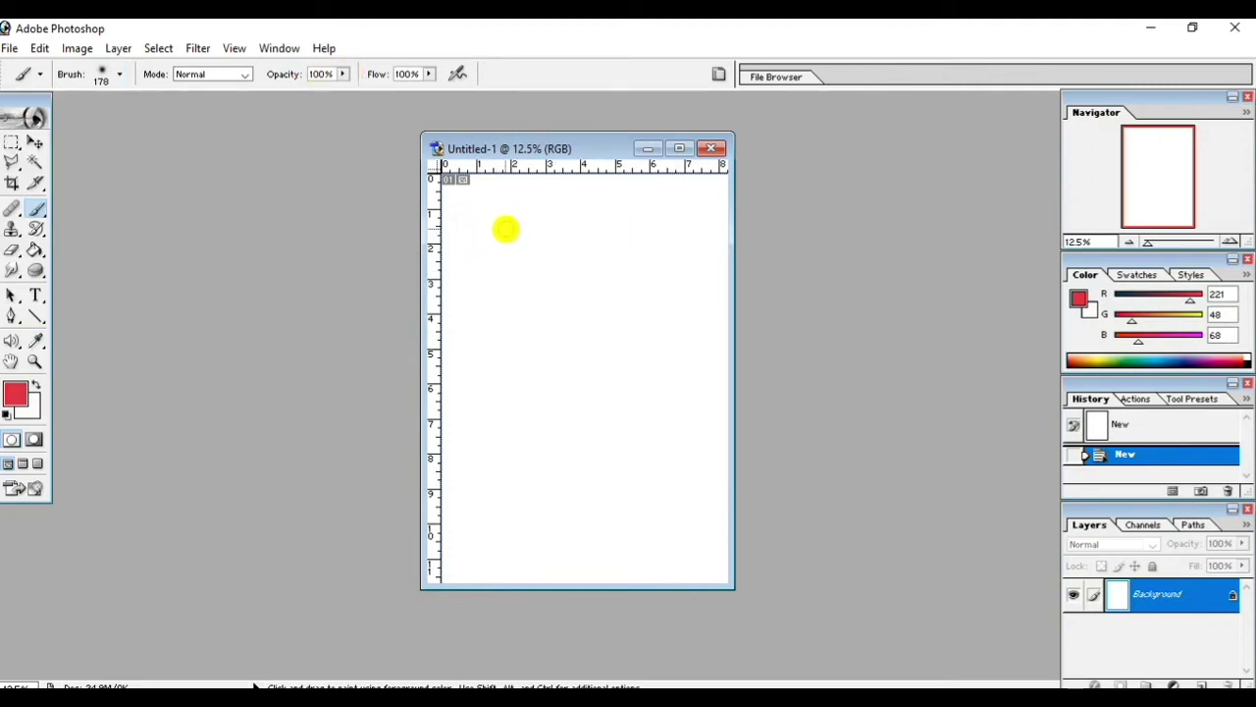
pyautogui.moveTo(501, 227); pyautogui.dragTo(643, 227)
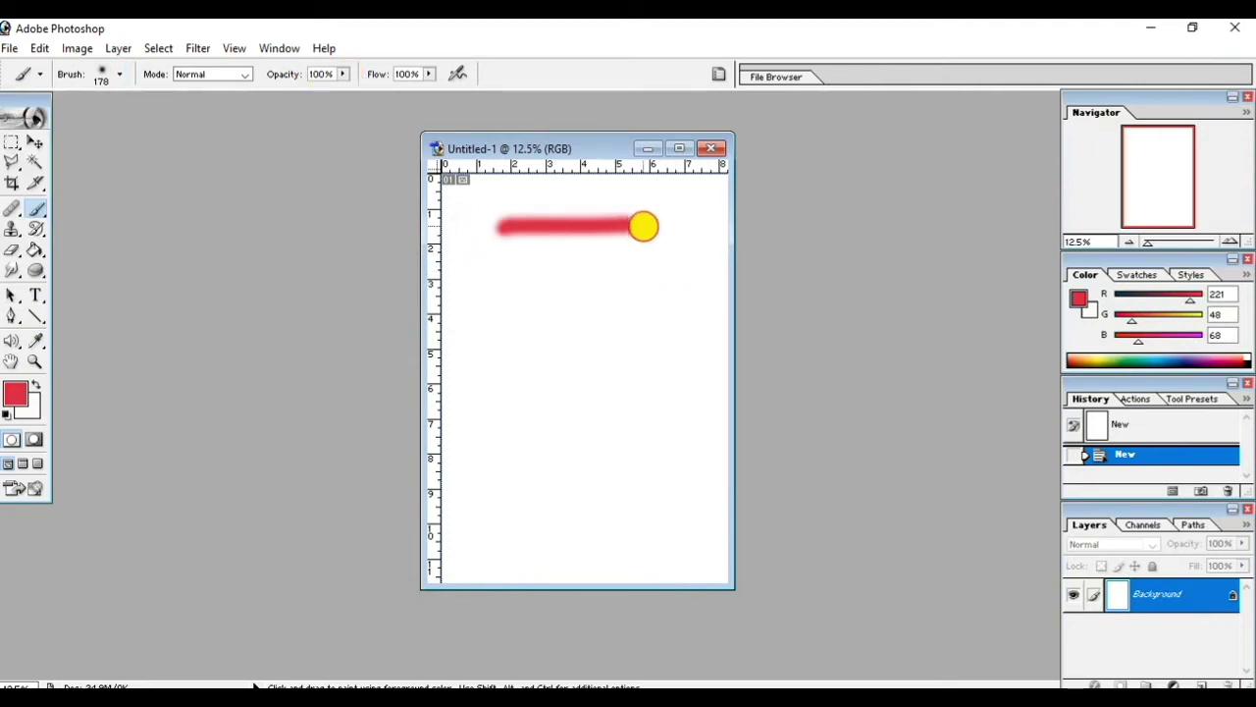
# - Paint a blue stroke and then a cyan stroke below the red one
pyautogui.click(26, 395)
pyautogui.click(538, 393)
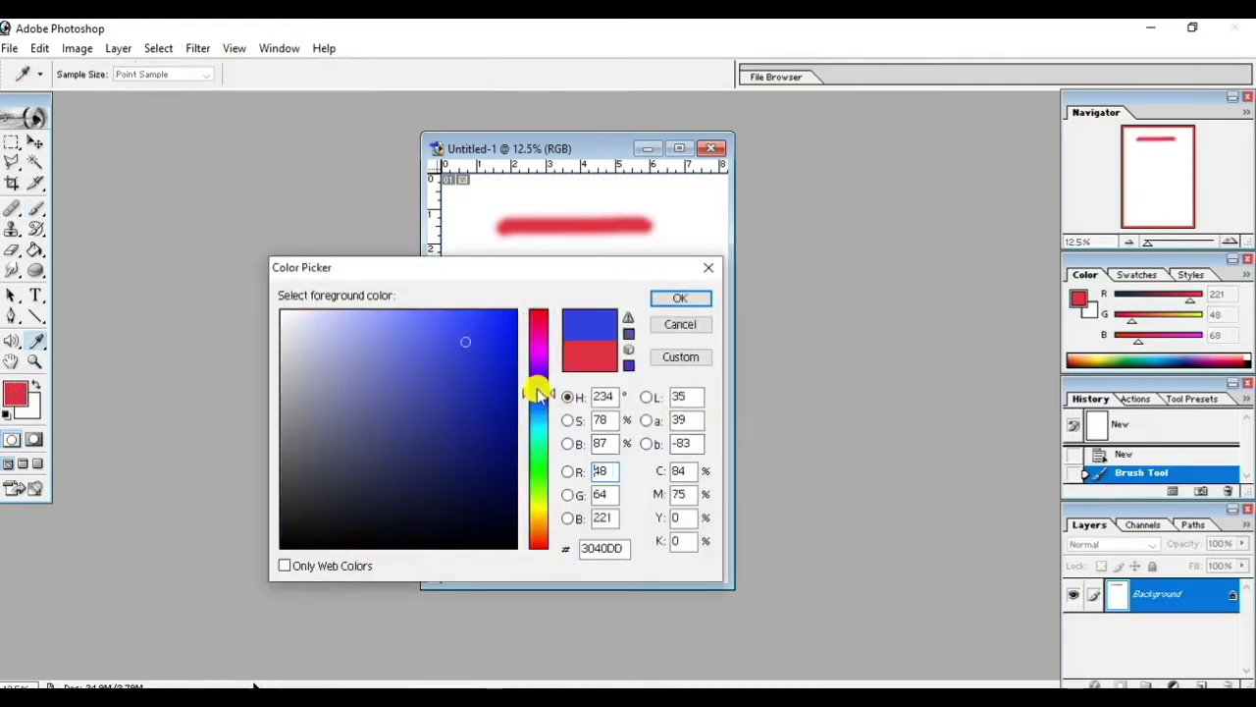
pyautogui.click(685, 306)
pyautogui.moveTo(506, 272); pyautogui.dragTo(657, 276)
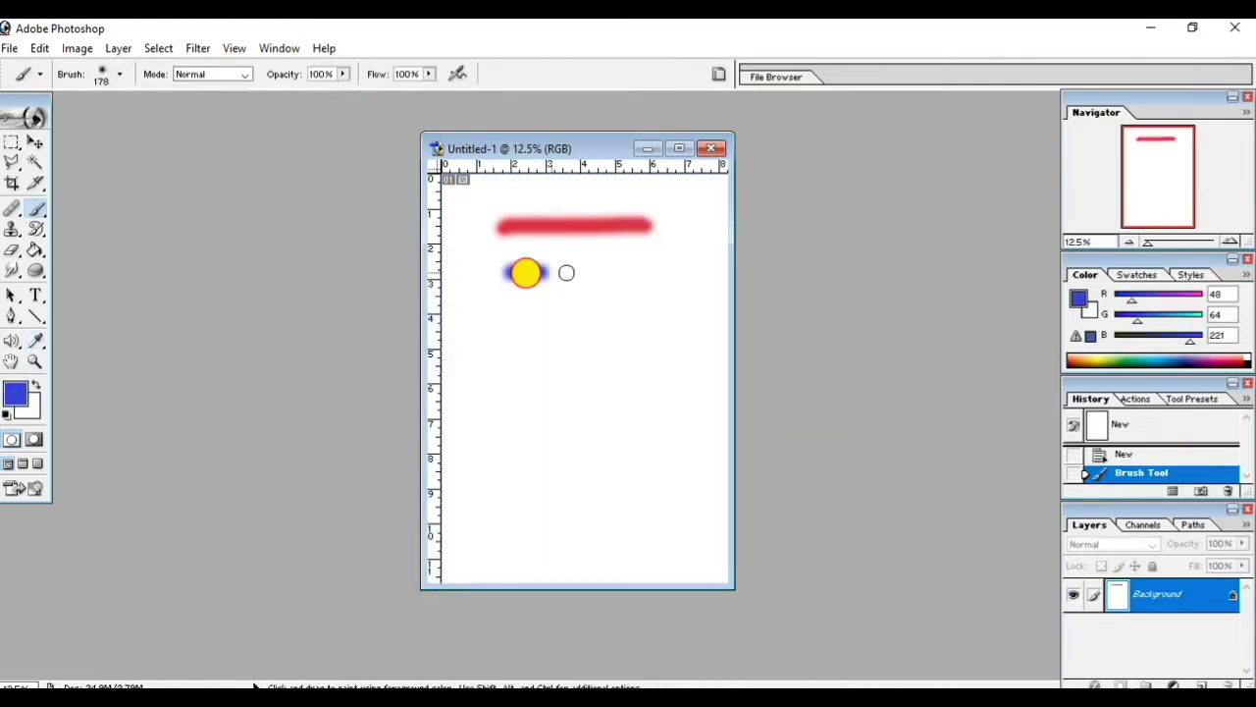
pyautogui.click(14, 393)
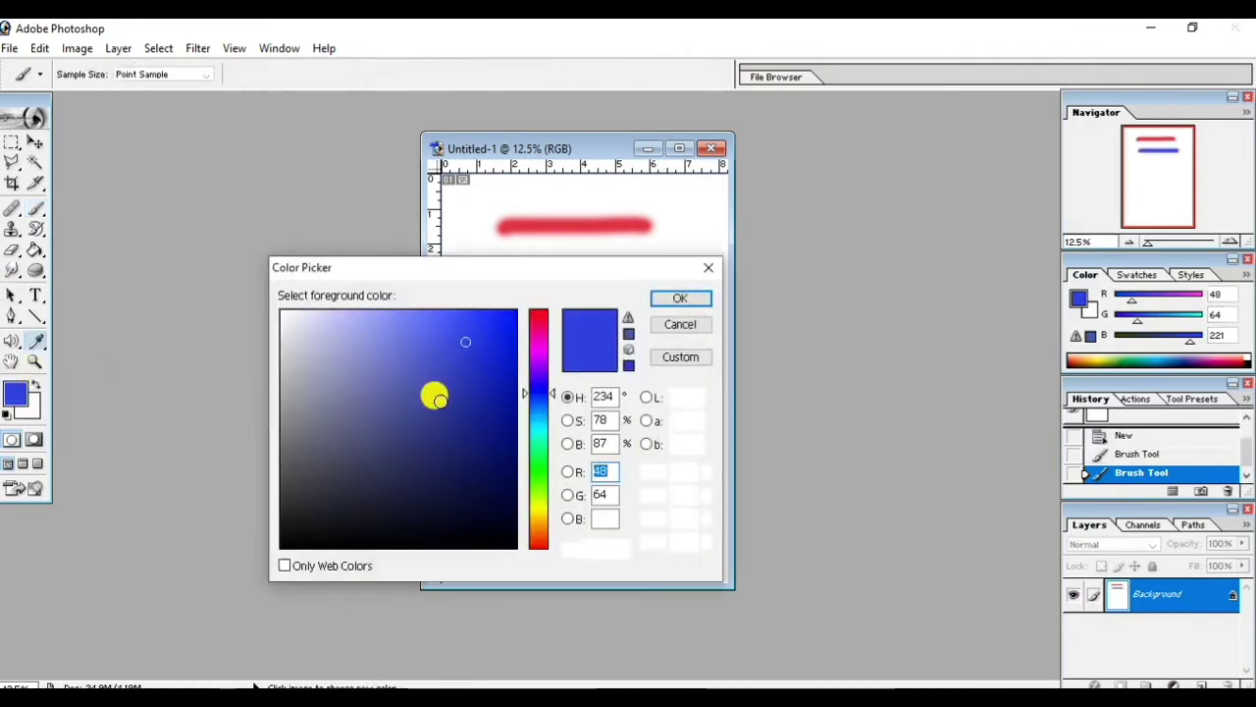
pyautogui.click(538, 428)
pyautogui.click(678, 298)
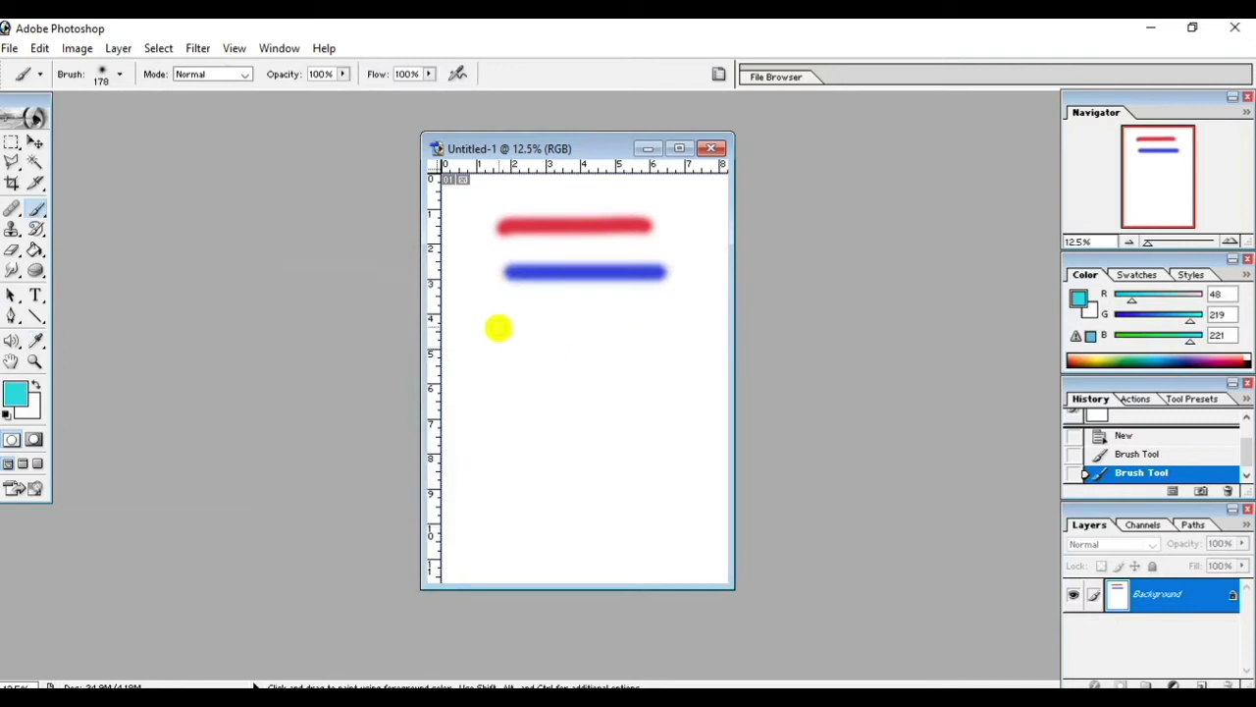
pyautogui.moveTo(500, 316); pyautogui.dragTo(668, 322)
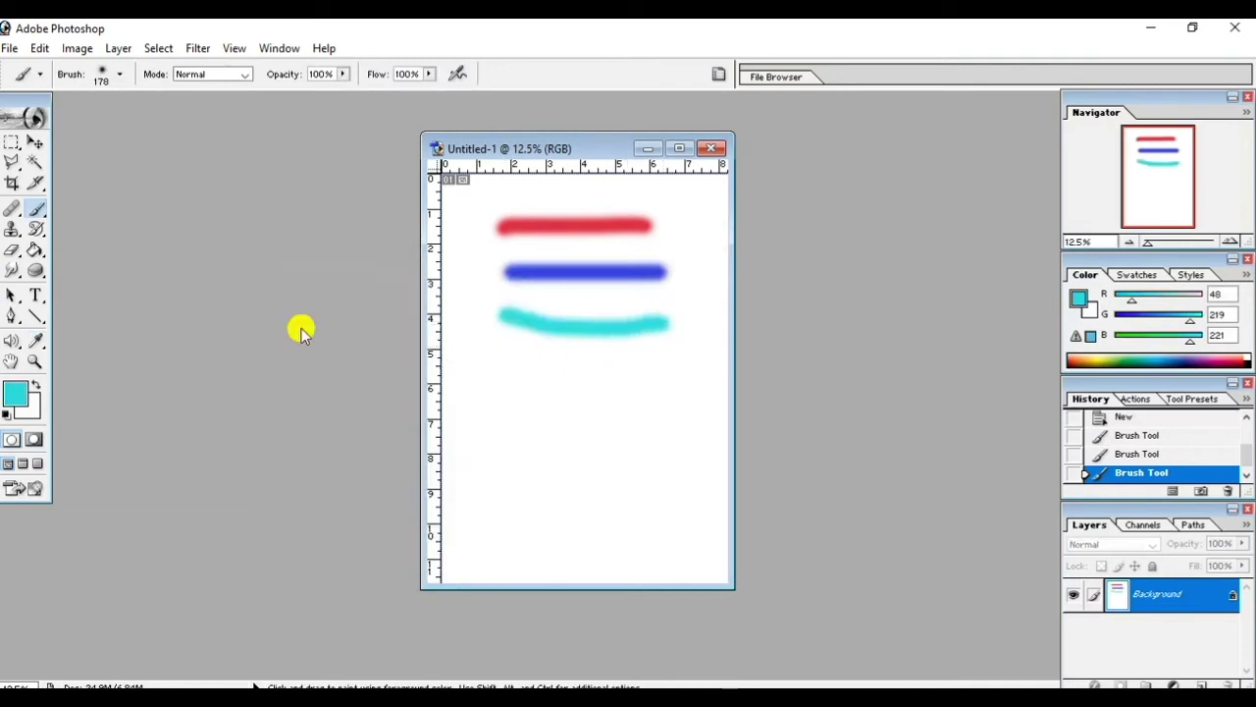
# - Paint a green stroke, then a bright green stroke beneath it
pyautogui.click(22, 395)
pyautogui.click(538, 449)
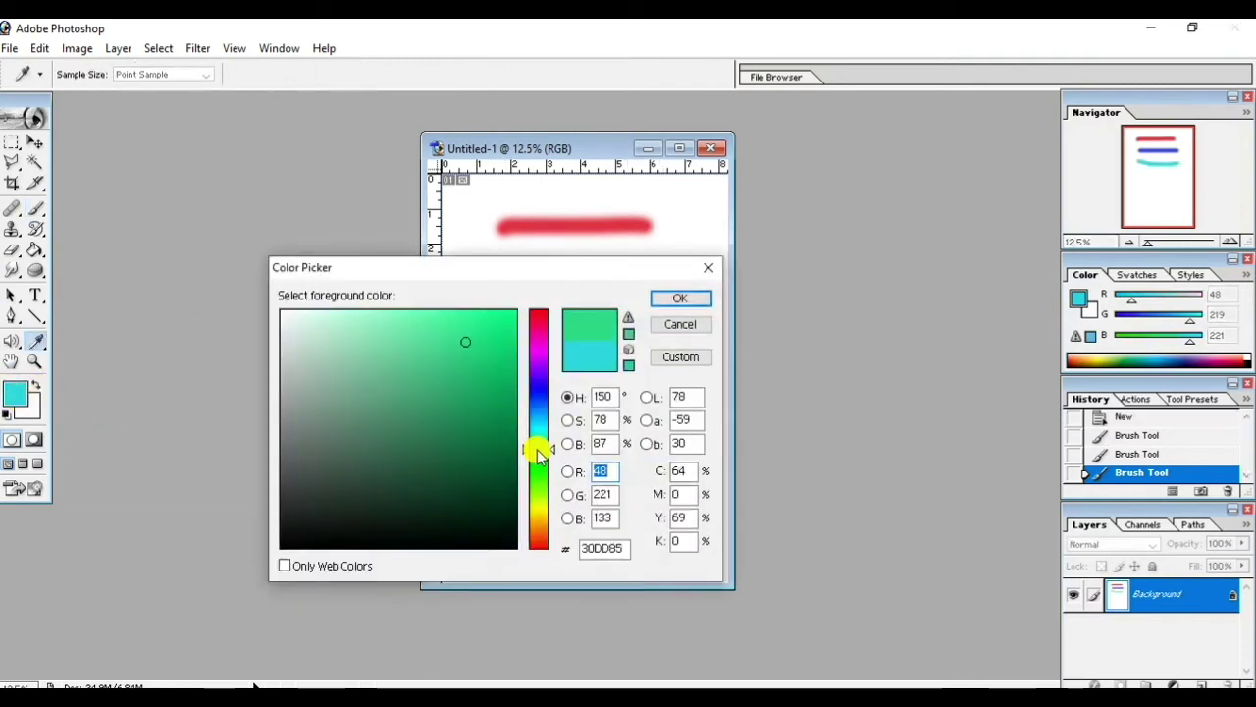
pyautogui.click(681, 299)
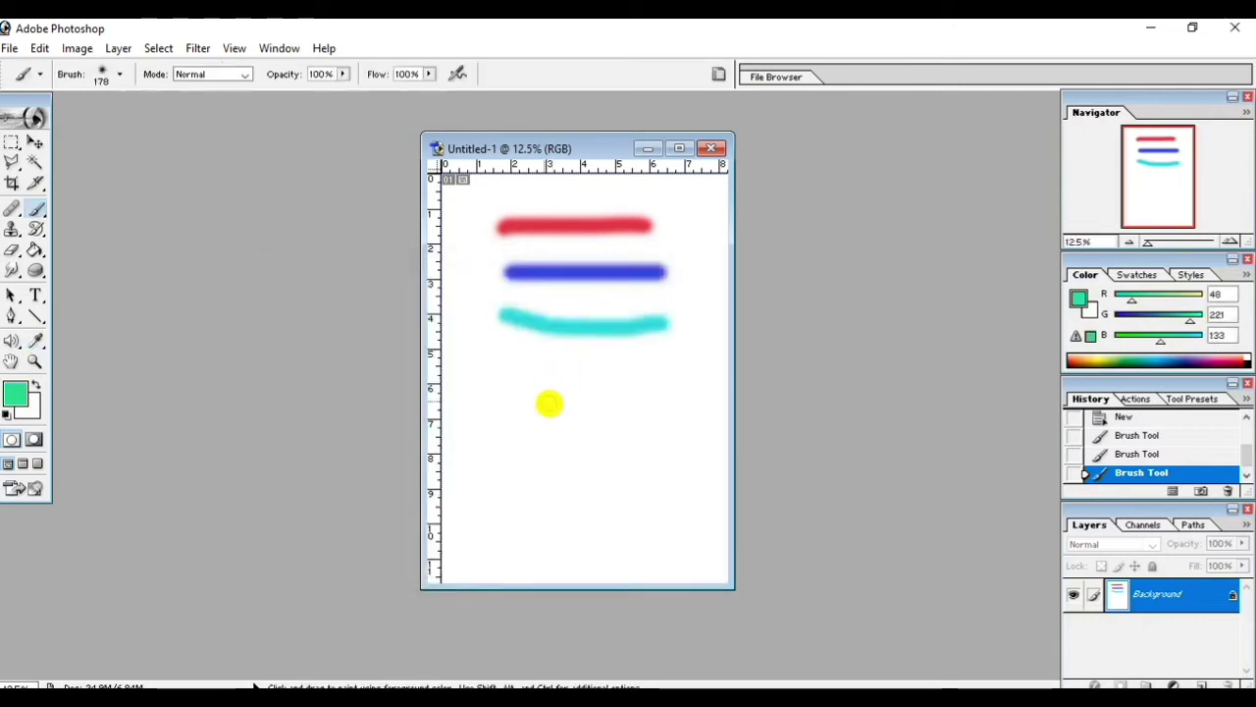
pyautogui.moveTo(501, 390); pyautogui.dragTo(681, 383)
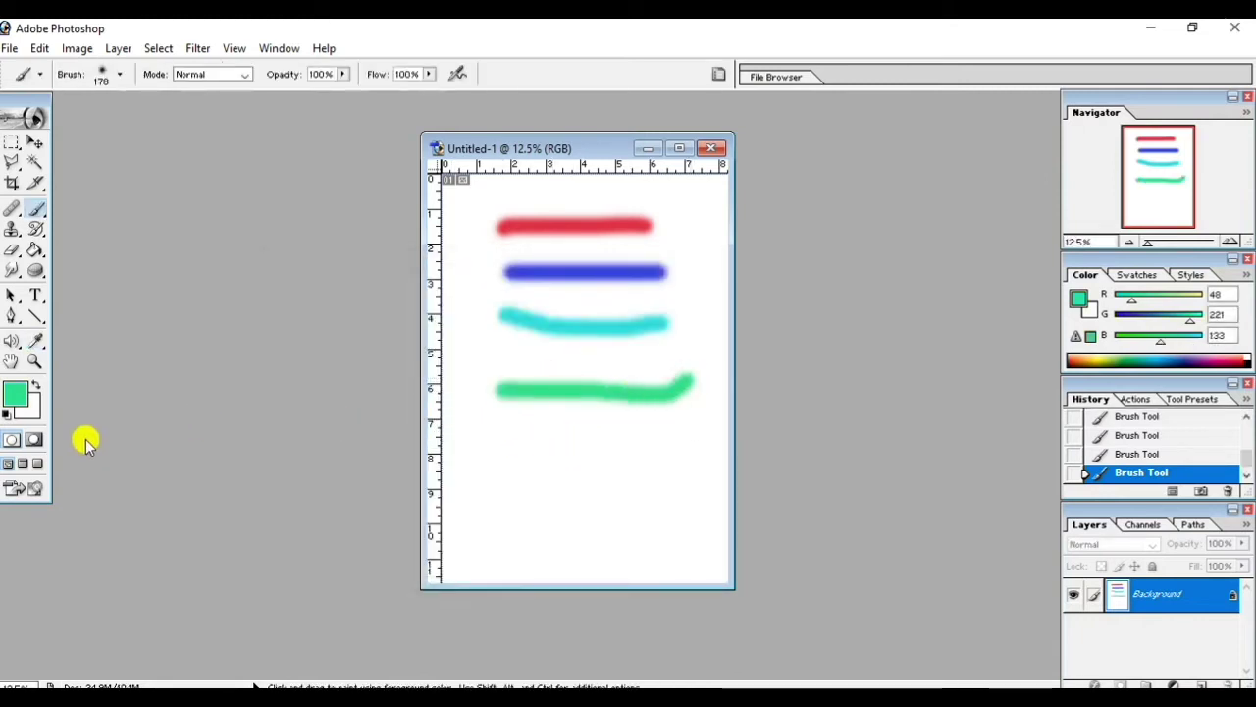
pyautogui.click(15, 394)
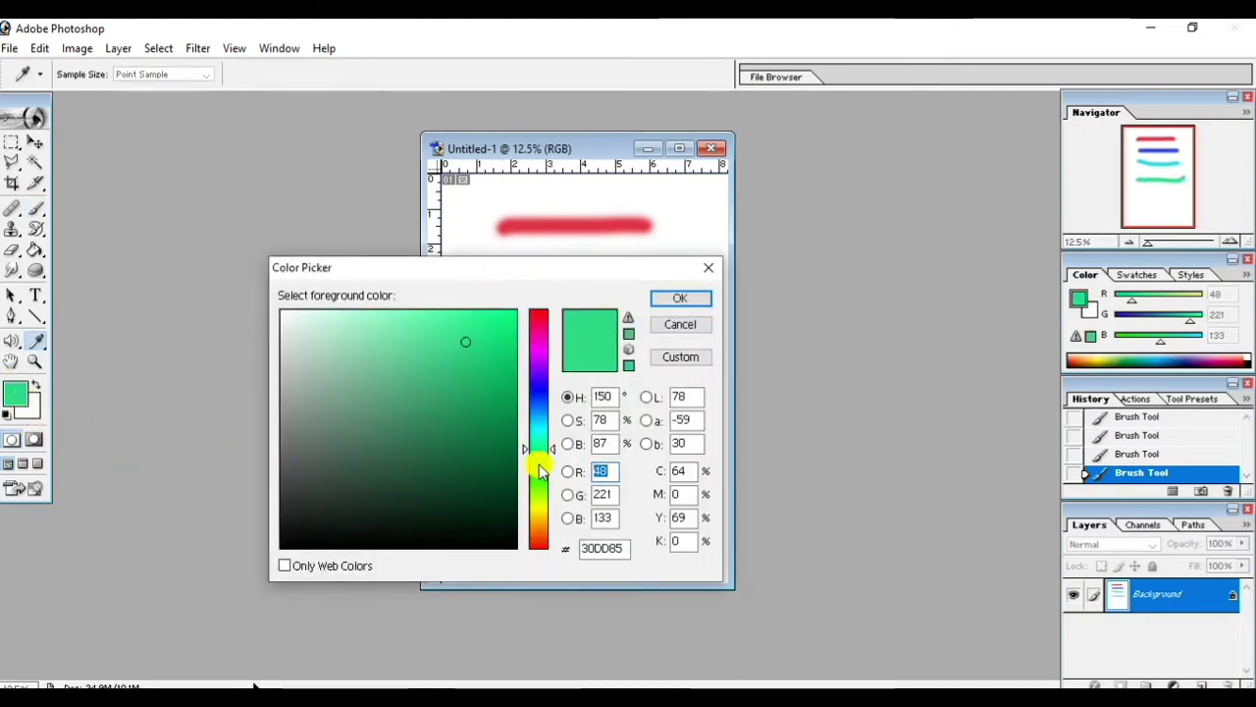
pyautogui.moveTo(538, 448); pyautogui.dragTo(538, 474)
pyautogui.click(675, 304)
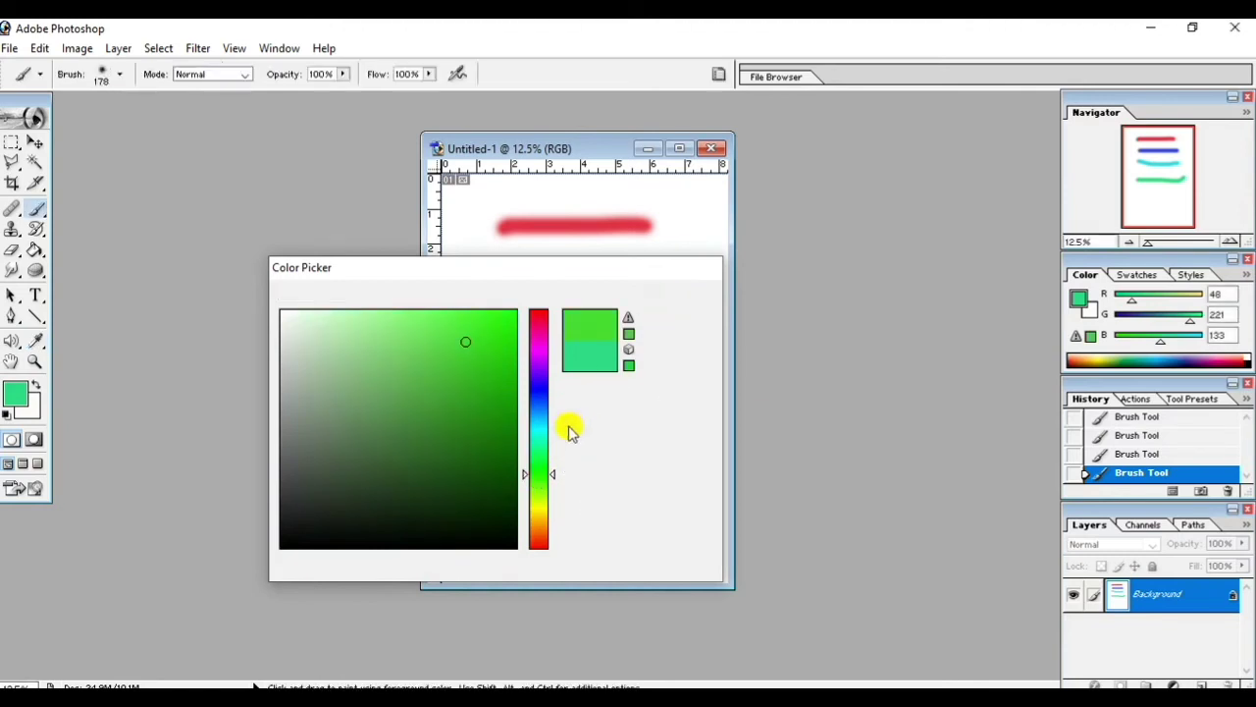
pyautogui.moveTo(504, 432)
pyautogui.mouseDown()
pyautogui.moveTo(561, 450)
pyautogui.moveTo(688, 431)
pyautogui.mouseUp()
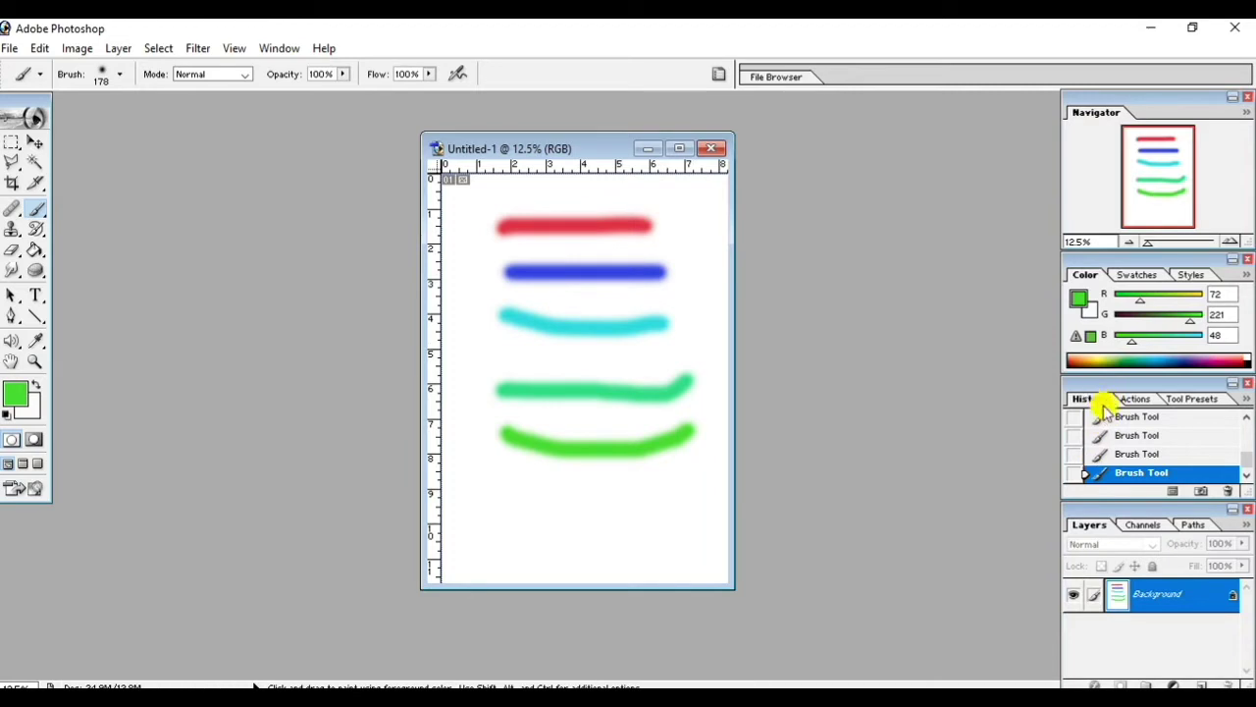
# - Undo the bright green stroke with Edit > Undo, then redo it
pyautogui.scroll(5, 1239, 444)
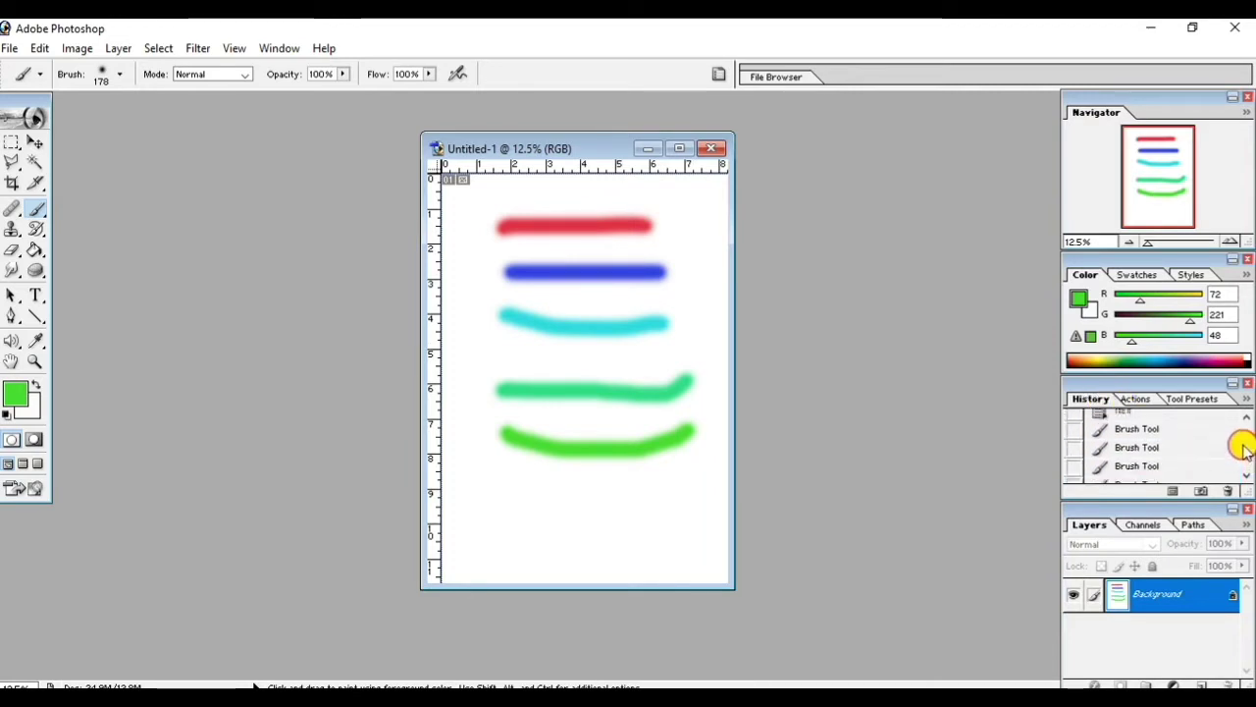
pyautogui.scroll(1, 1242, 442)
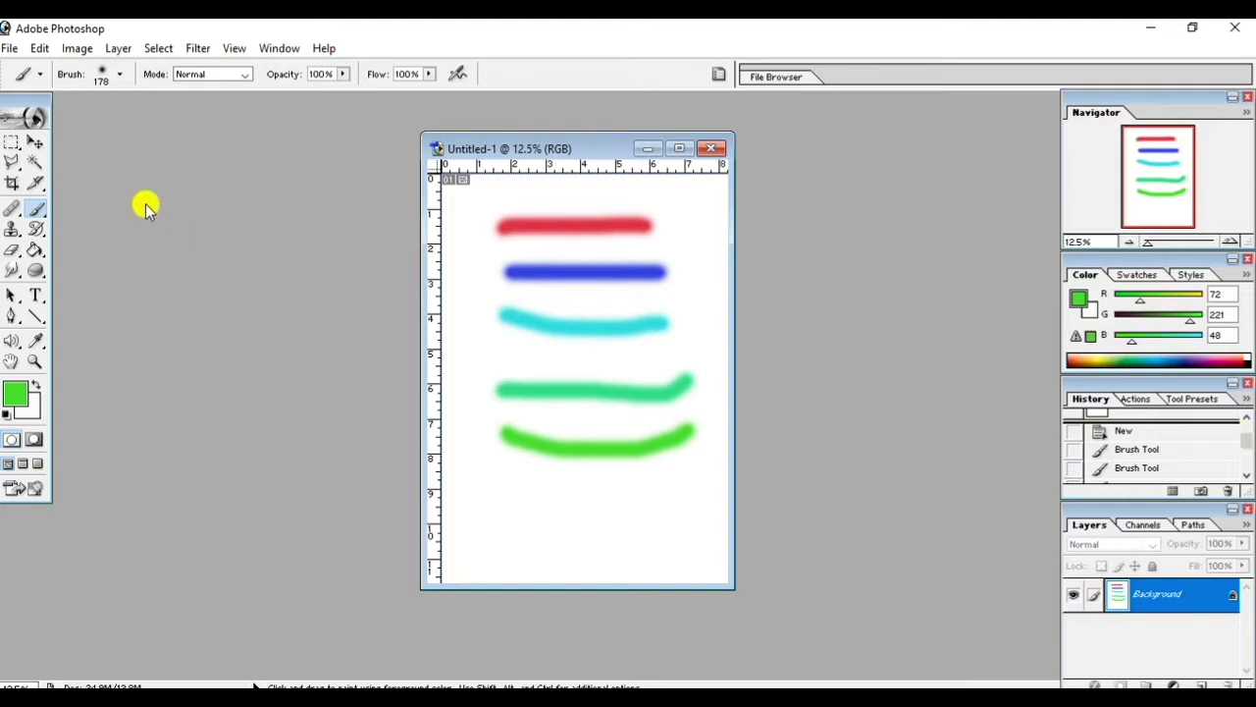
pyautogui.click(39, 48)
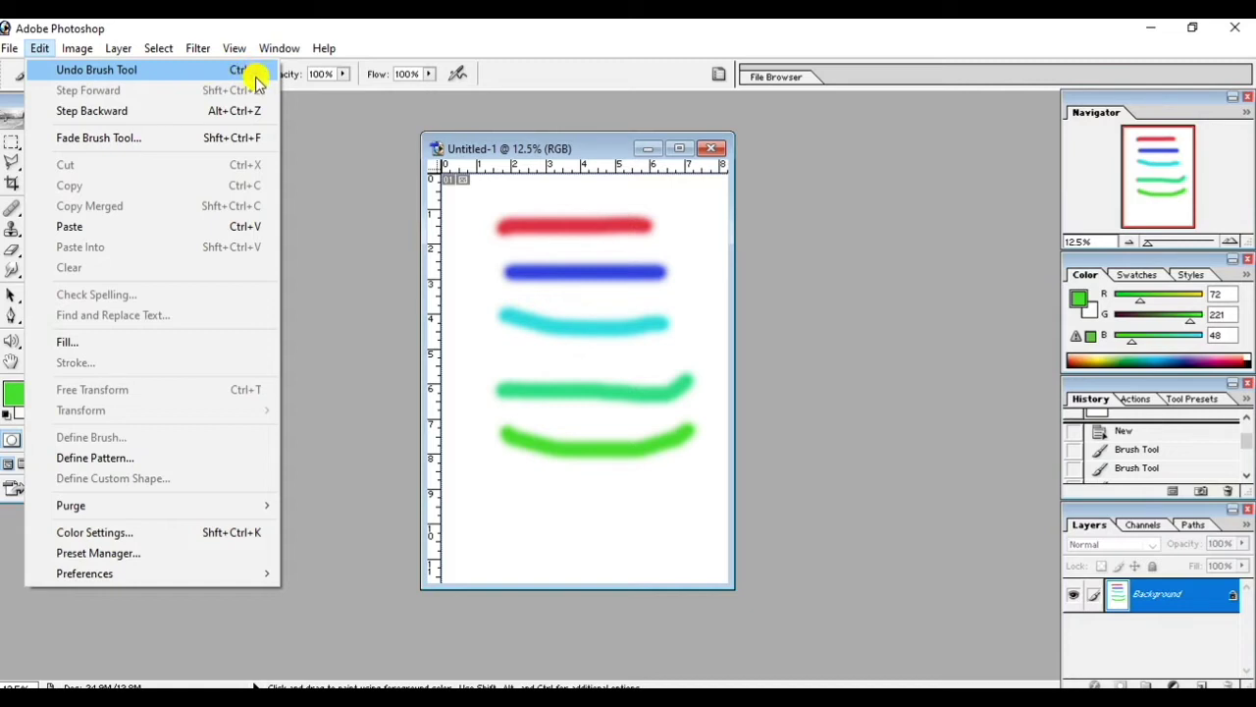
pyautogui.click(157, 68)
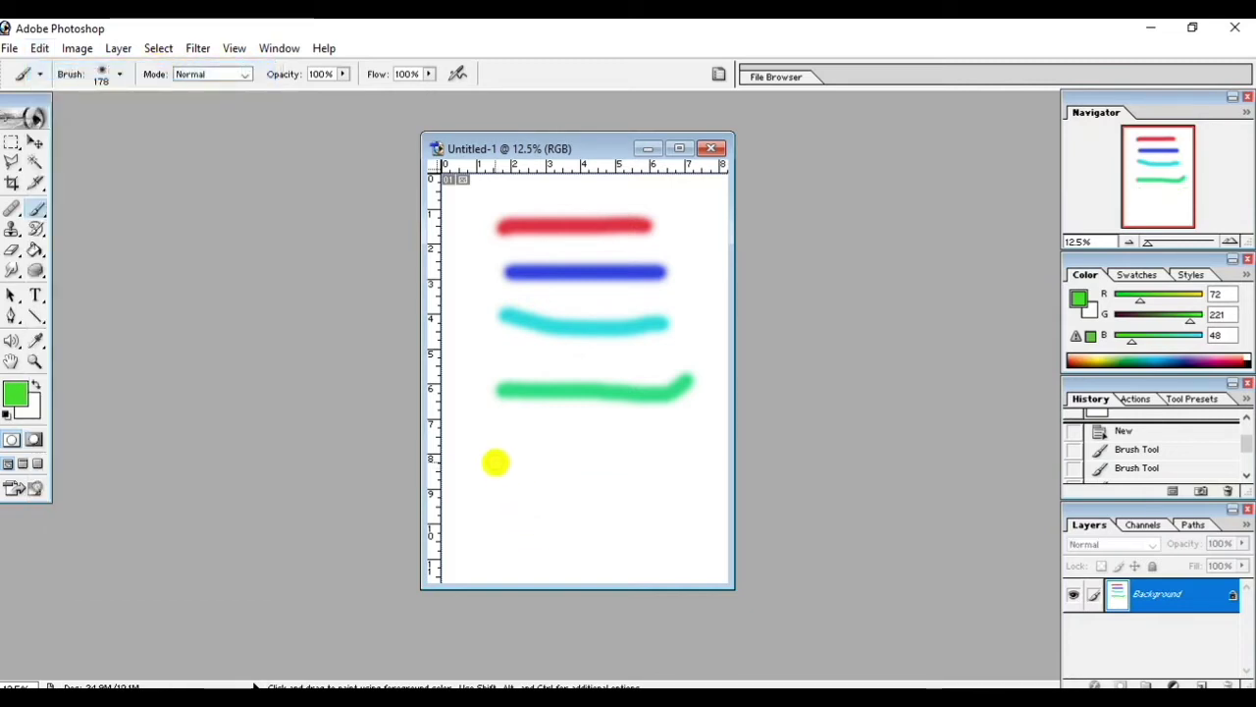
pyautogui.click(46, 51)
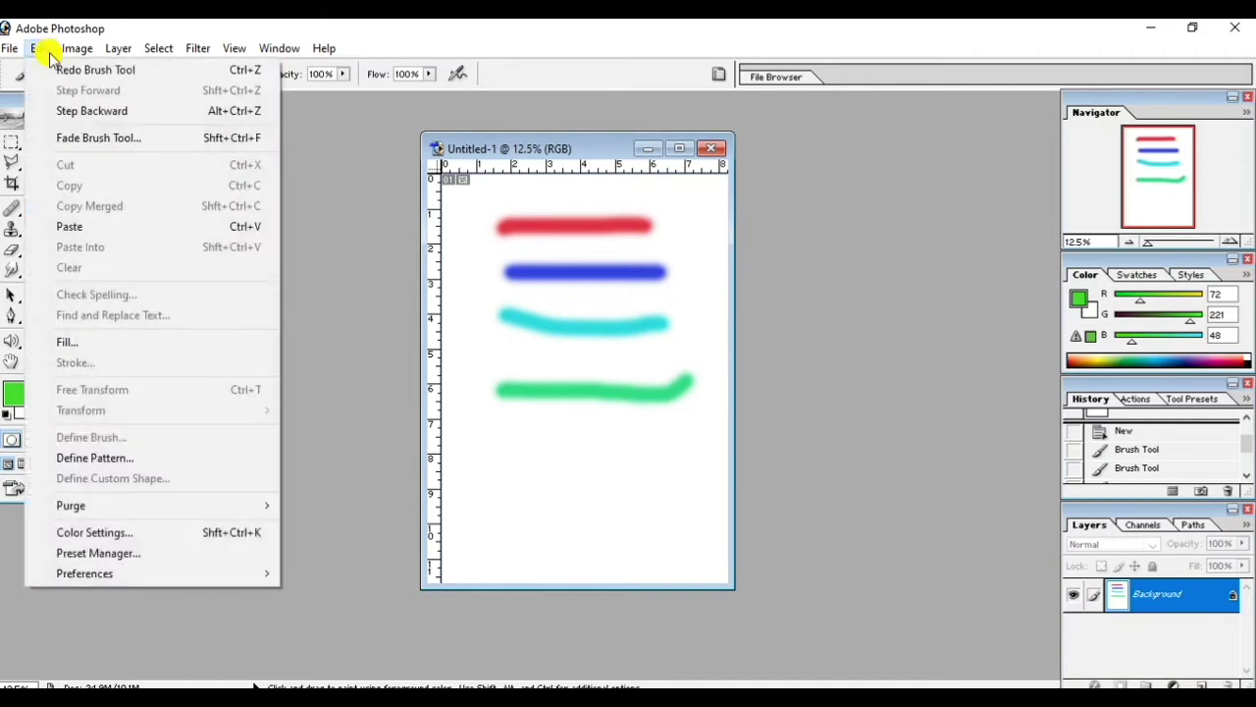
pyautogui.click(93, 70)
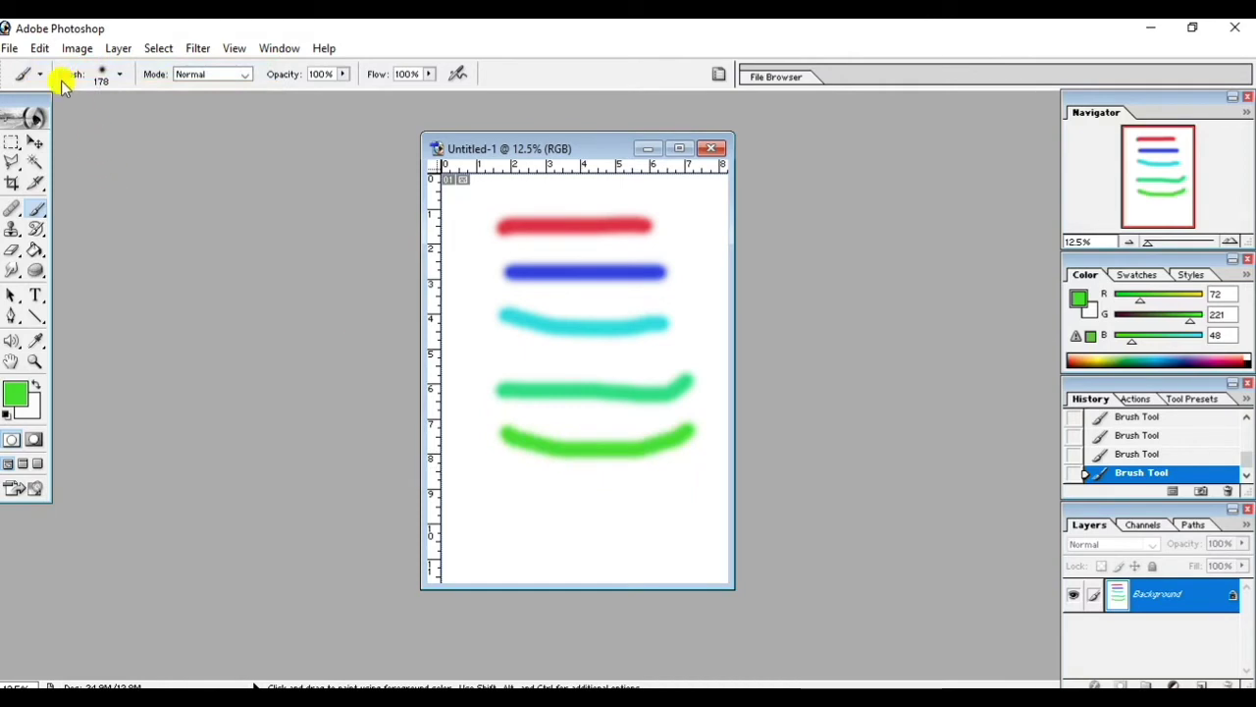
pyautogui.click(39, 48)
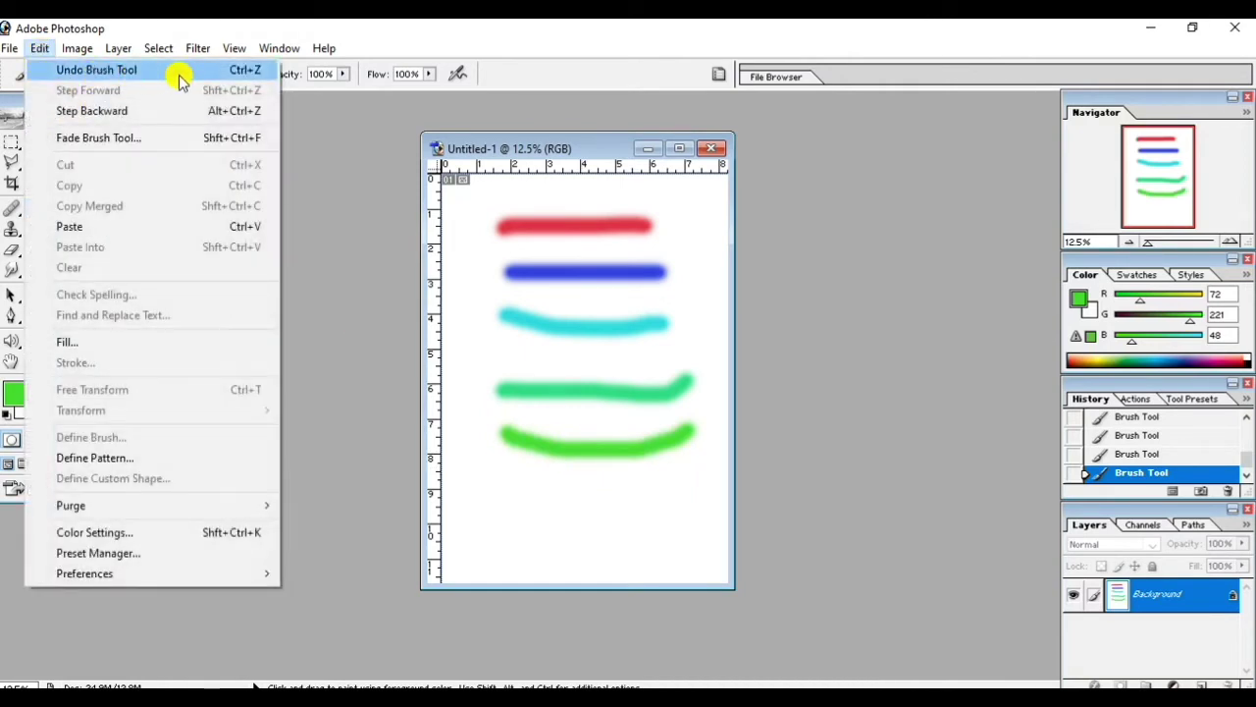
# - Step backward five times, removing the bright green, green, cyan, blue and red strokes
pyautogui.click(116, 116)
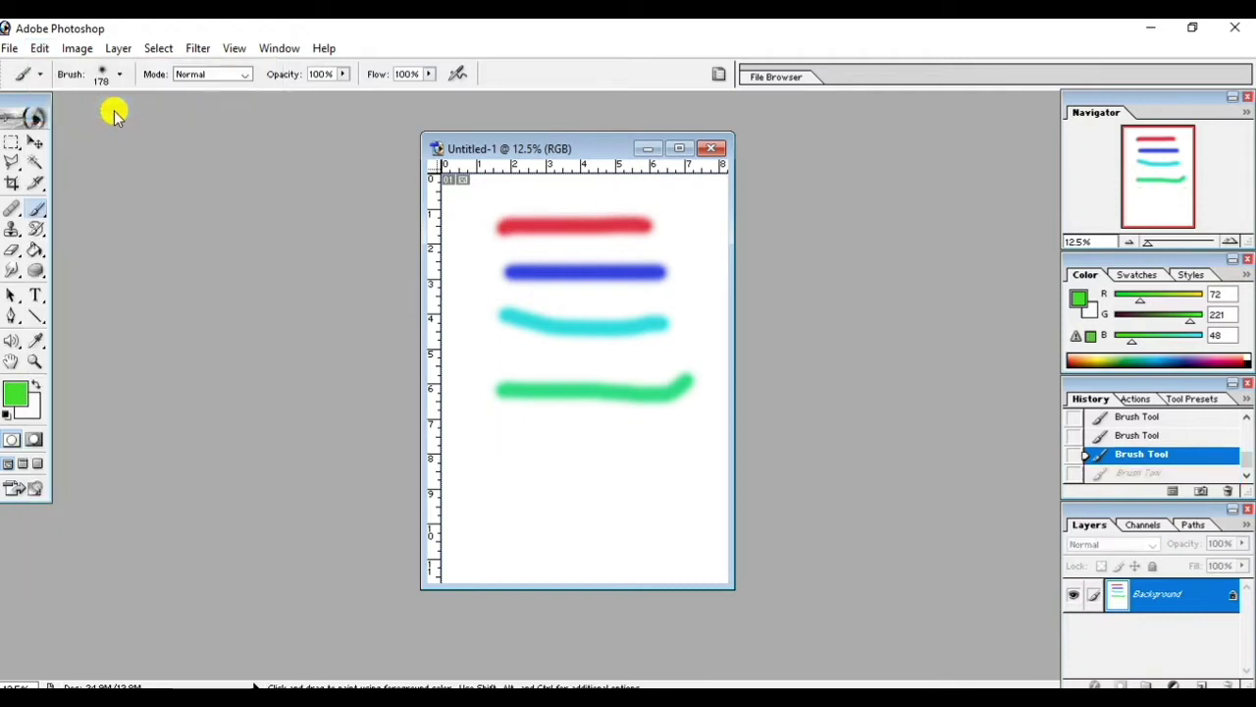
pyautogui.click(41, 49)
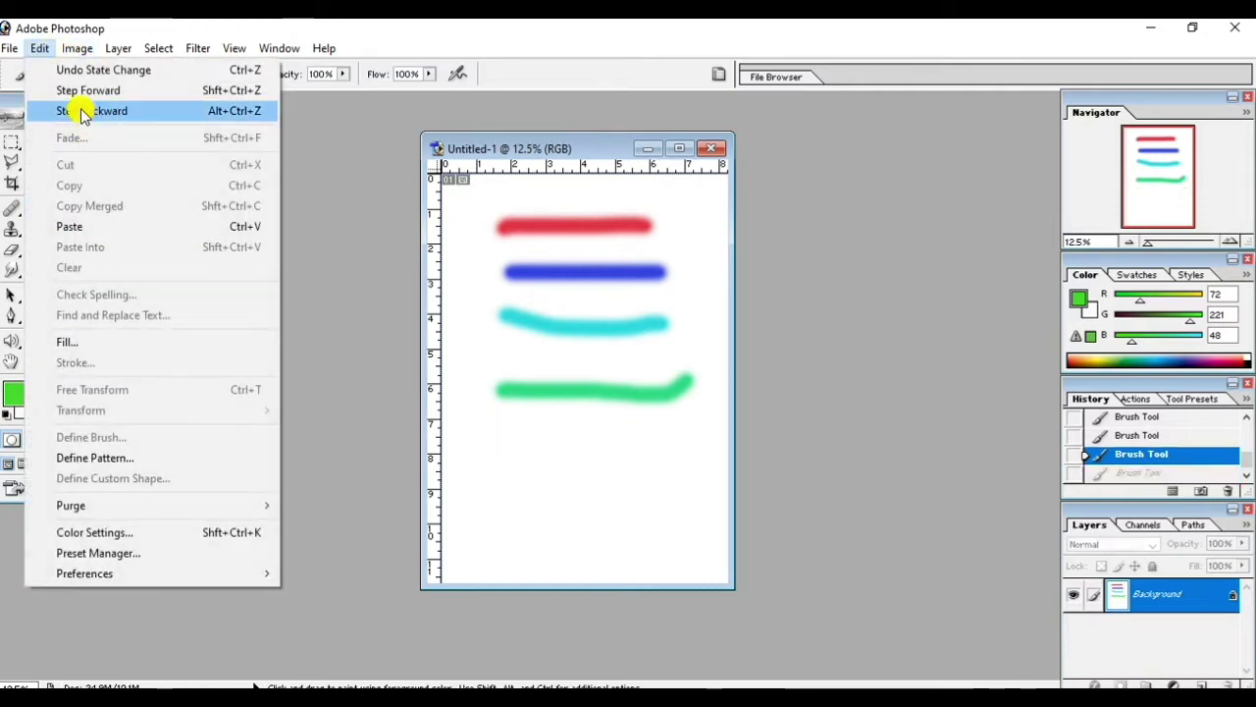
pyautogui.click(92, 111)
pyautogui.click(43, 49)
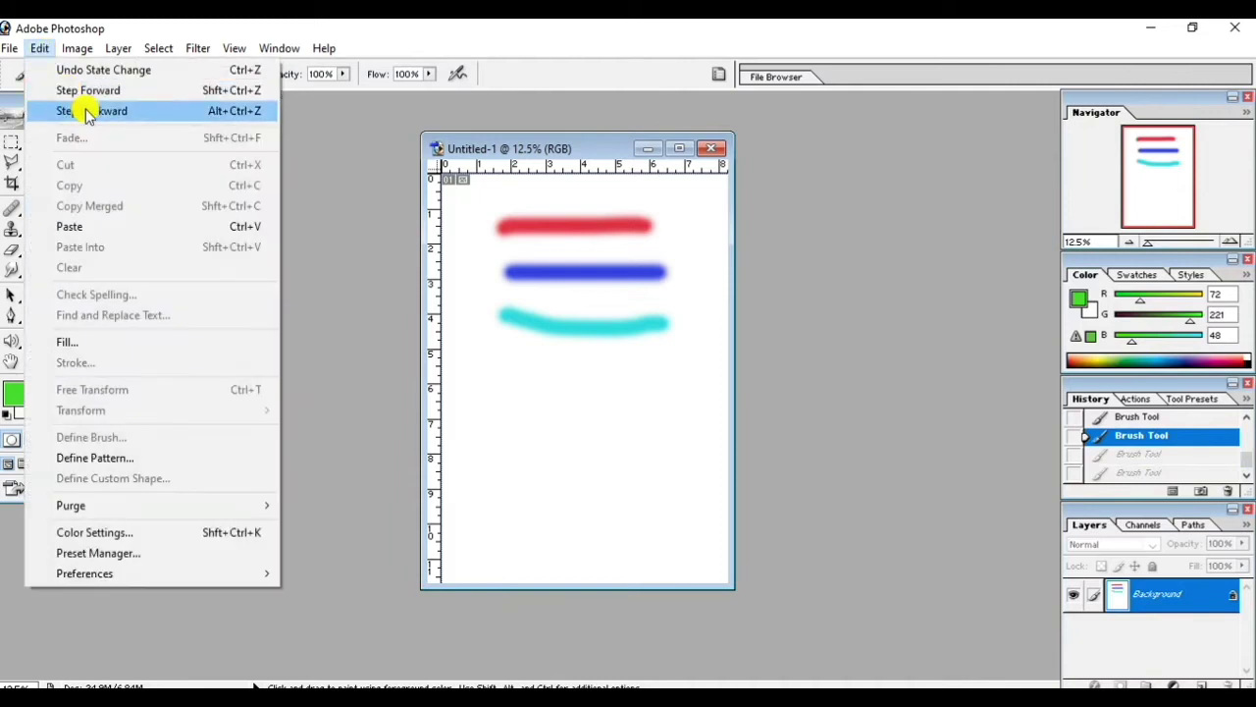
pyautogui.click(87, 111)
pyautogui.click(41, 48)
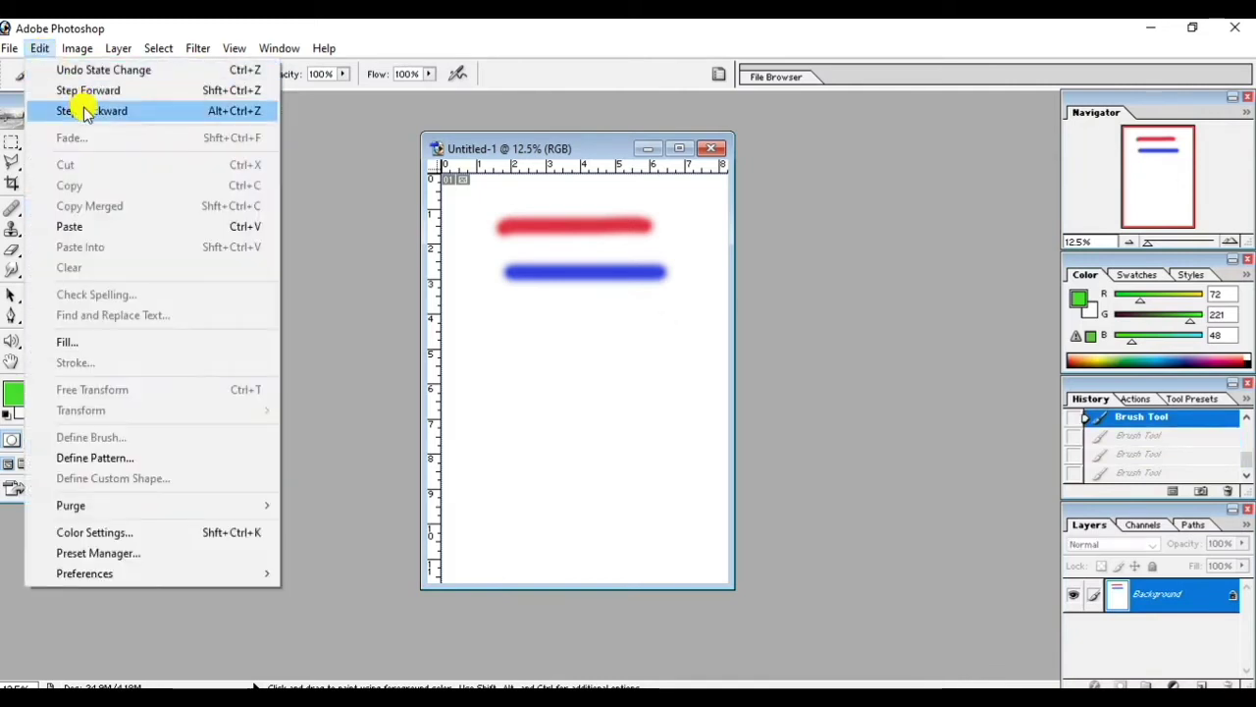
pyautogui.click(86, 111)
pyautogui.click(40, 48)
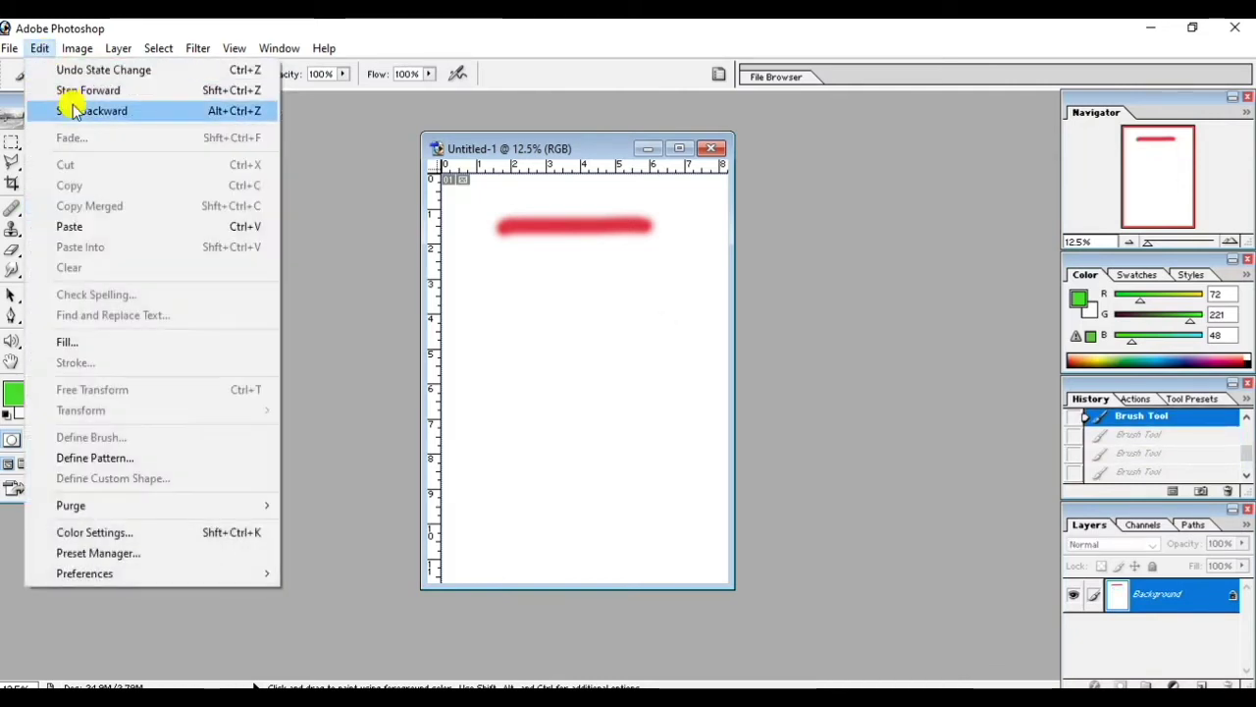
pyautogui.click(78, 110)
pyautogui.click(41, 49)
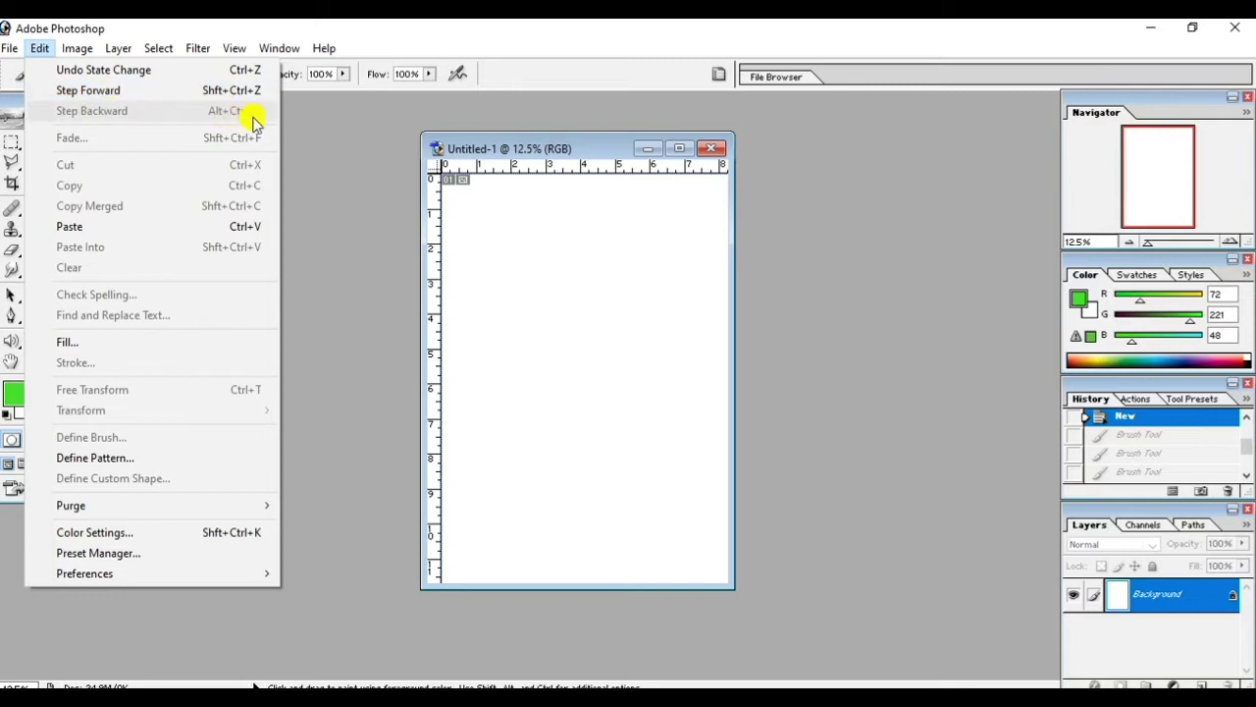
# - Step forward five times, restoring the red, blue, cyan and both green strokes
pyautogui.click(118, 95)
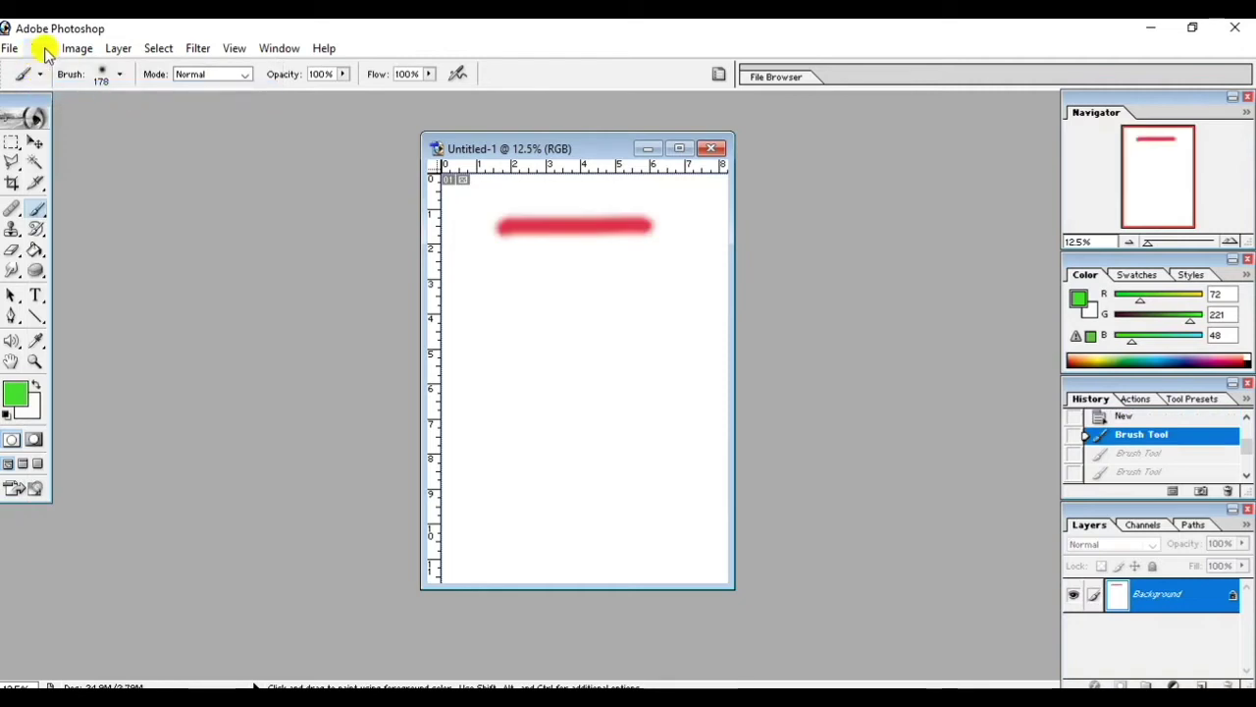
pyautogui.click(41, 49)
pyautogui.click(94, 87)
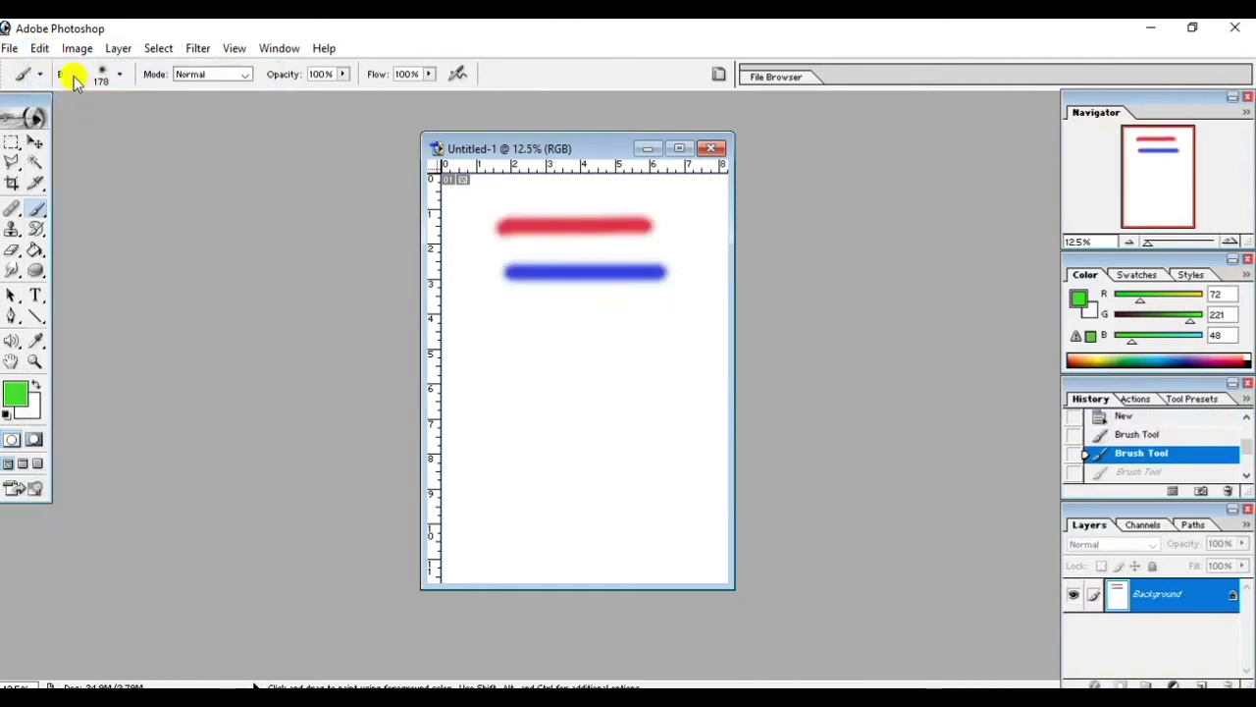
pyautogui.click(41, 50)
pyautogui.click(82, 90)
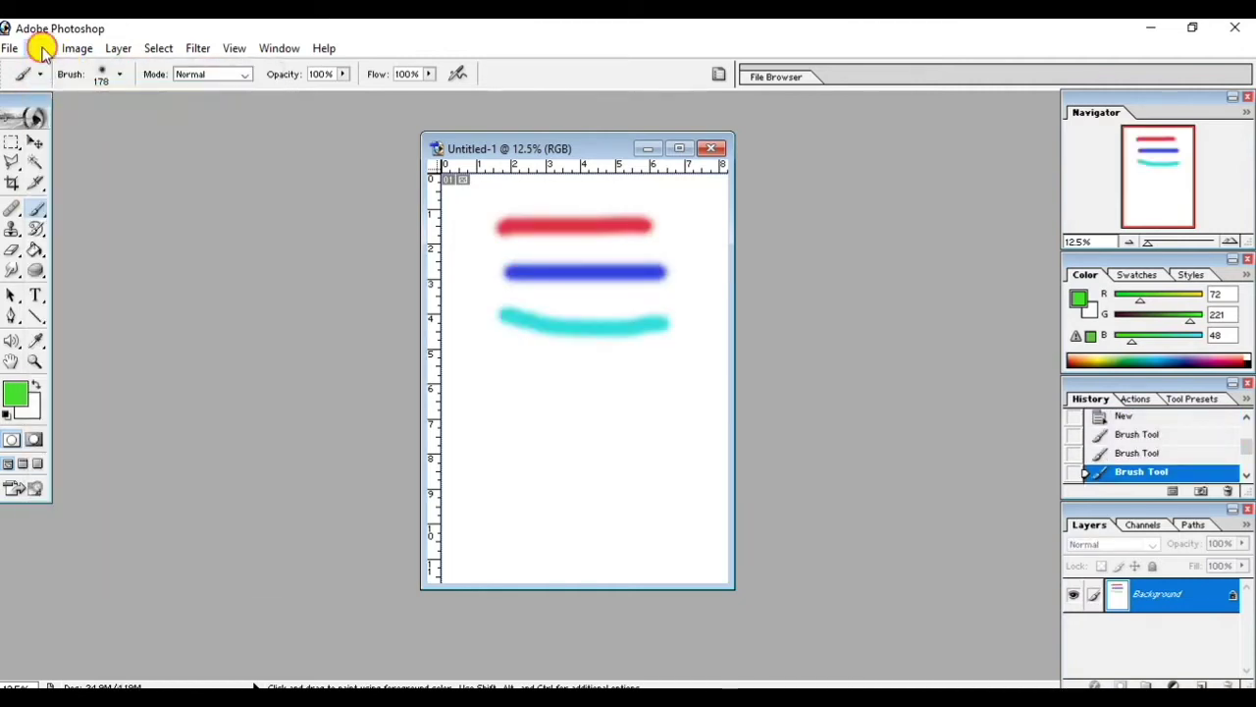
pyautogui.click(41, 49)
pyautogui.click(94, 90)
pyautogui.click(41, 49)
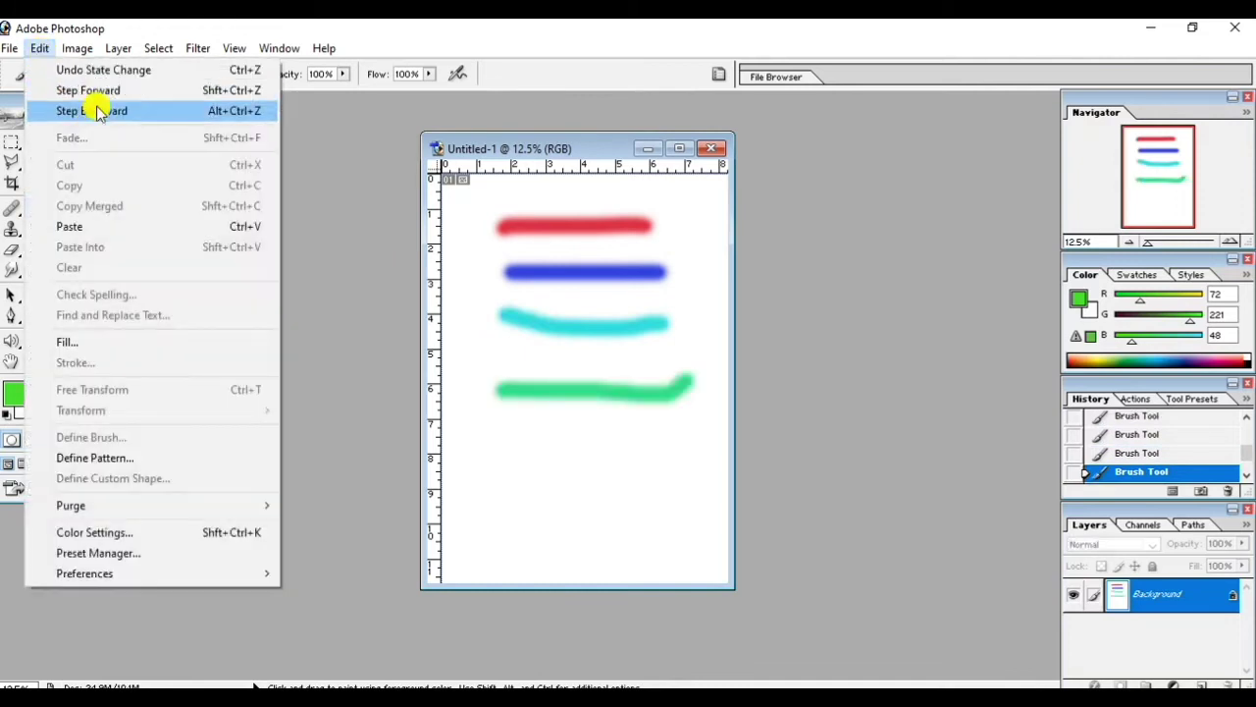
pyautogui.click(92, 89)
pyautogui.click(39, 48)
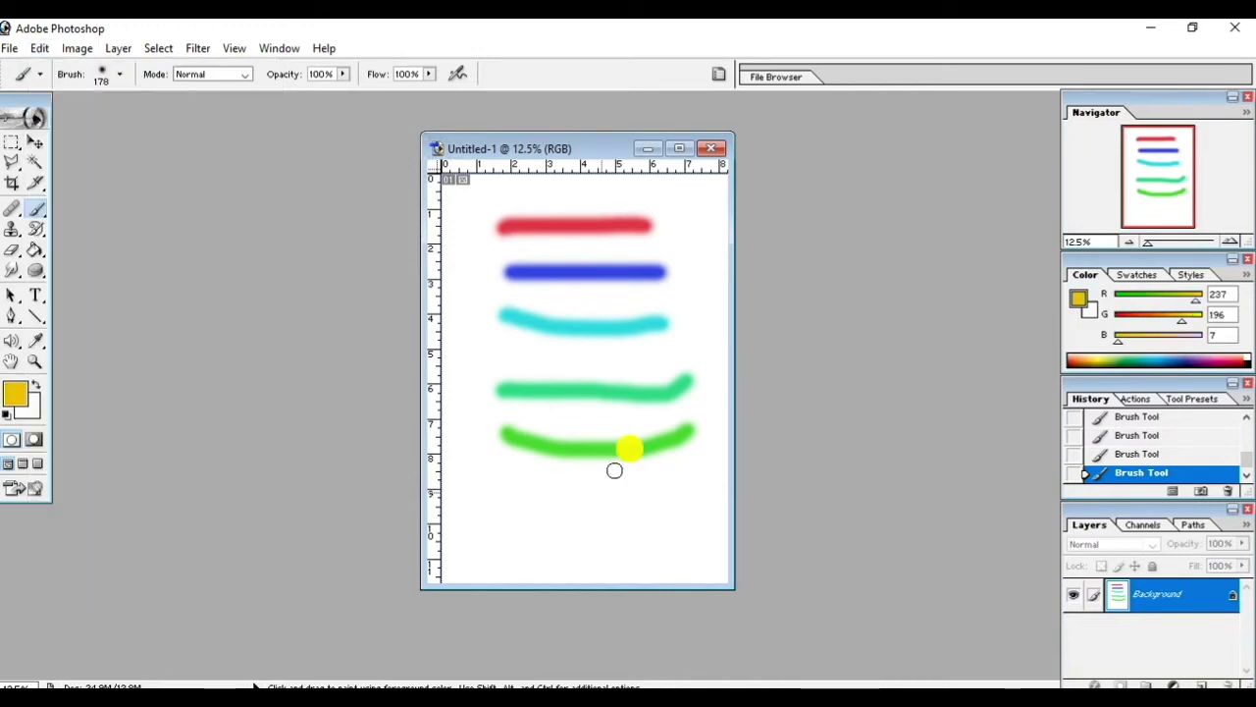
# - Paint a yellow R near the page bottom and trial Fade opacities of 52% and 18%
pyautogui.moveTo(503, 504)
pyautogui.mouseDown()
pyautogui.moveTo(503, 563)
pyautogui.moveTo(577, 578)
pyautogui.mouseUp()
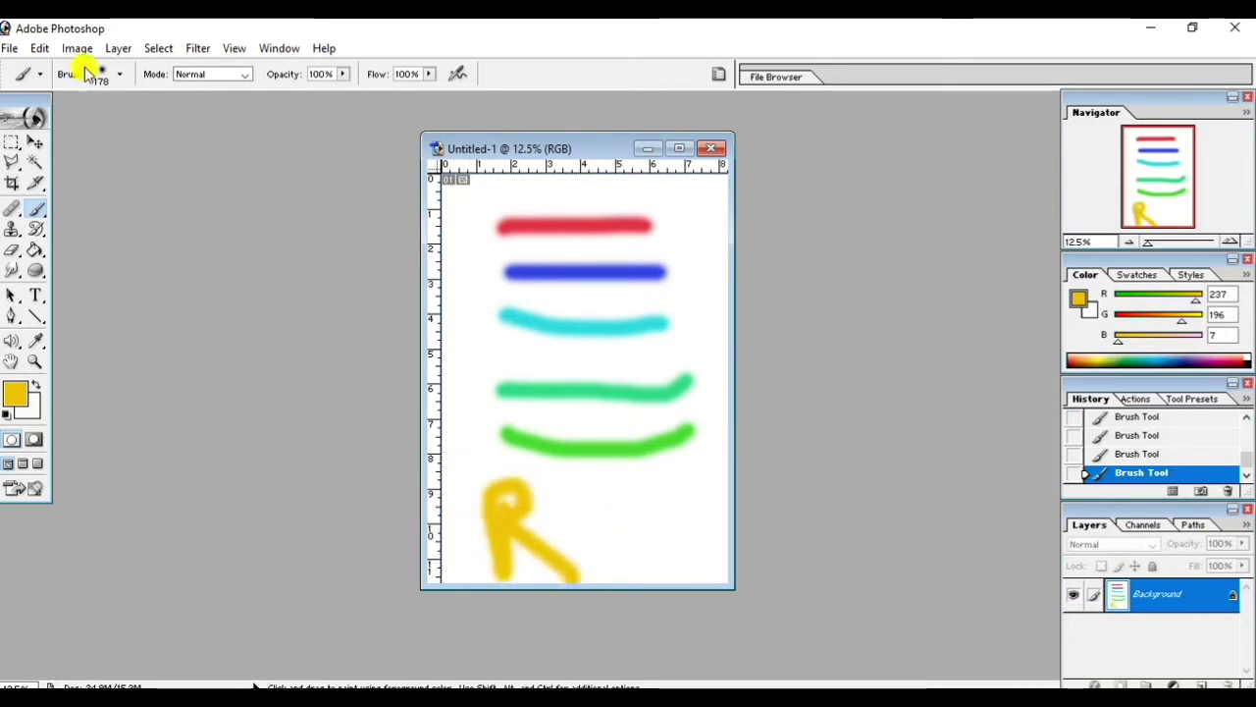
pyautogui.click(39, 50)
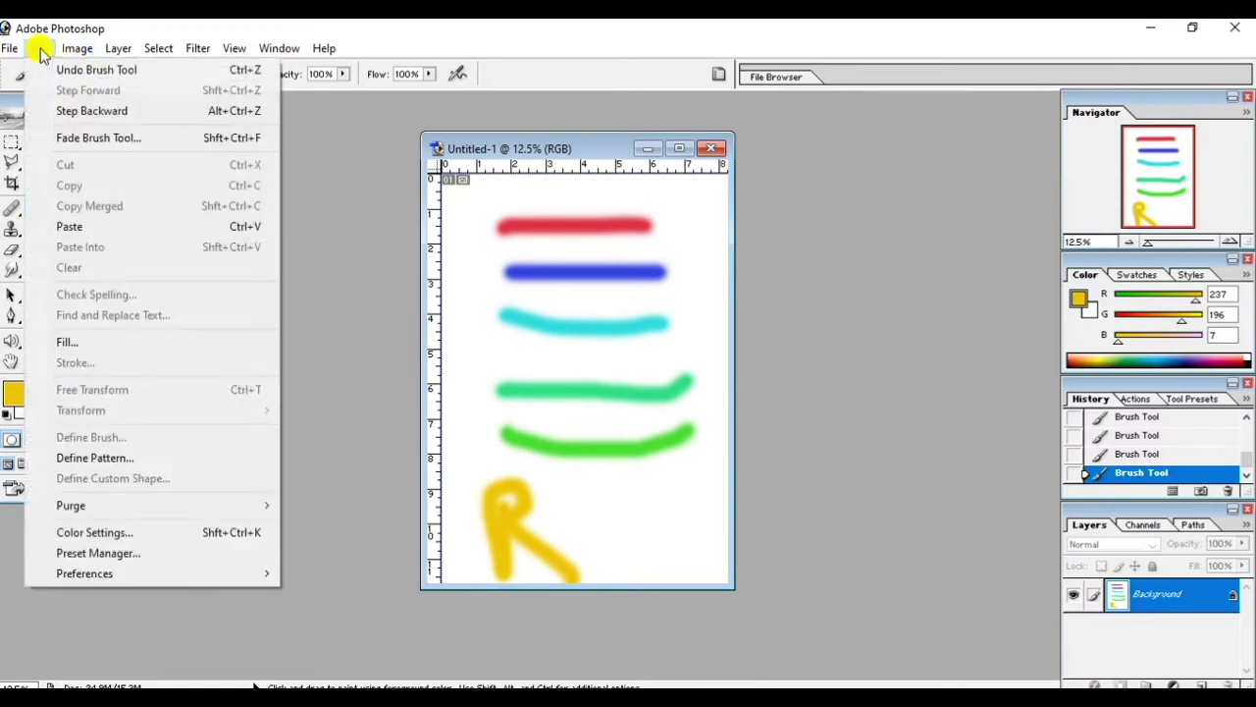
pyautogui.click(108, 137)
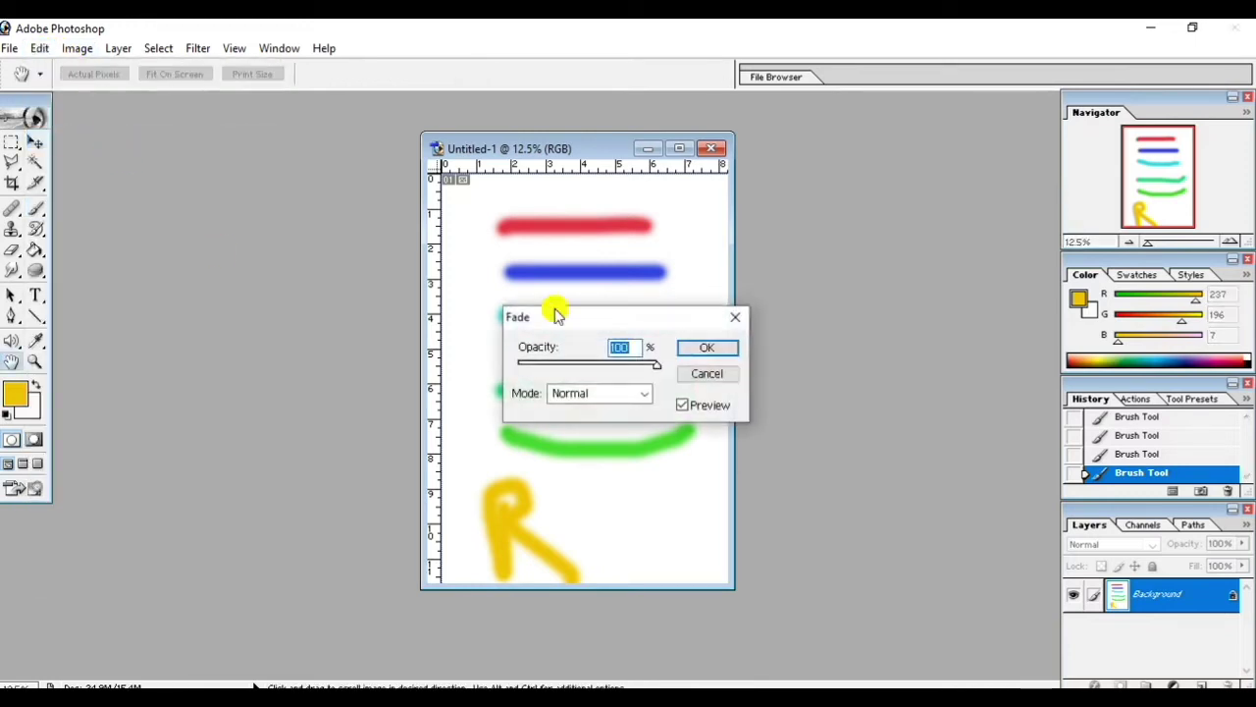
pyautogui.moveTo(572, 328); pyautogui.dragTo(234, 239)
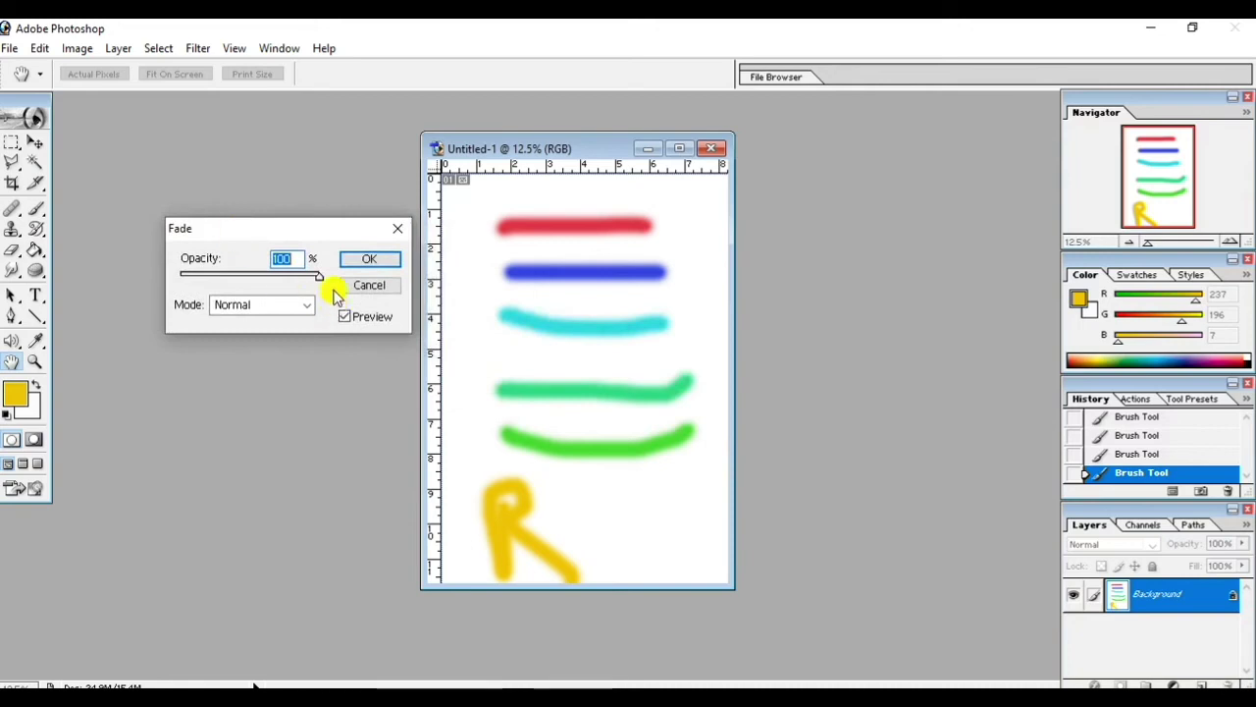
pyautogui.moveTo(318, 274); pyautogui.dragTo(251, 275)
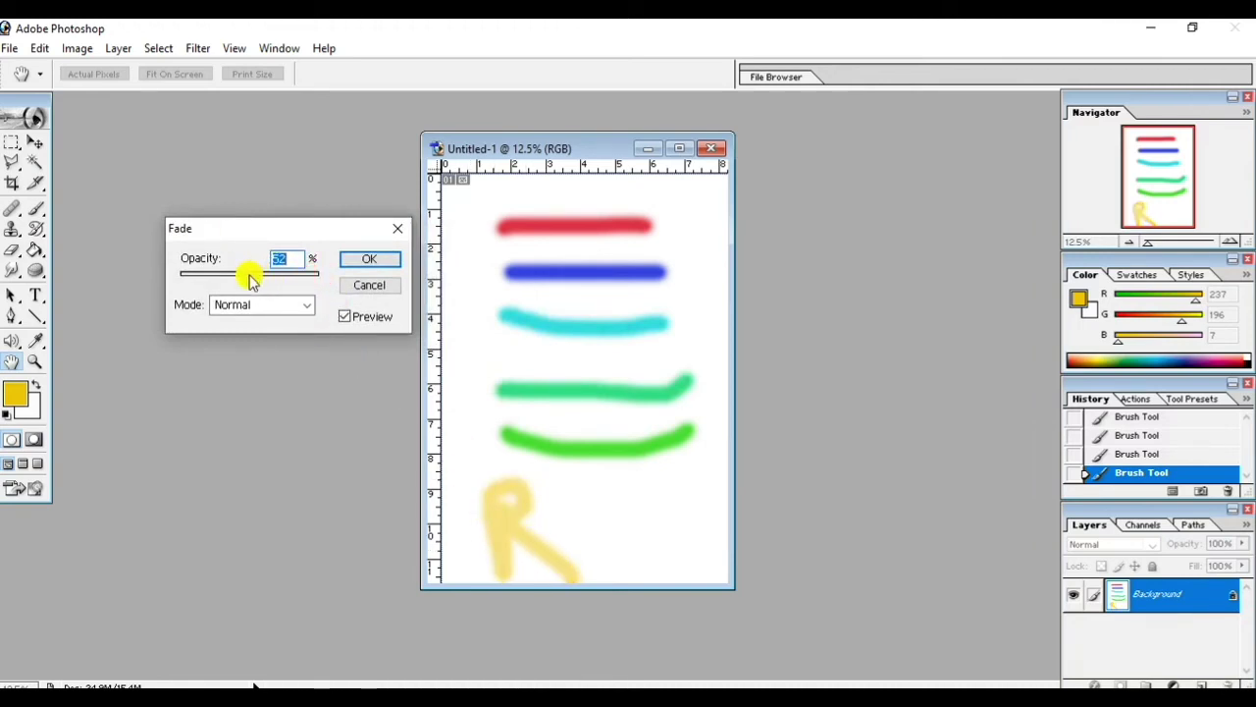
pyautogui.moveTo(252, 275)
pyautogui.mouseDown()
pyautogui.moveTo(205, 275)
pyautogui.moveTo(326, 292)
pyautogui.mouseUp()
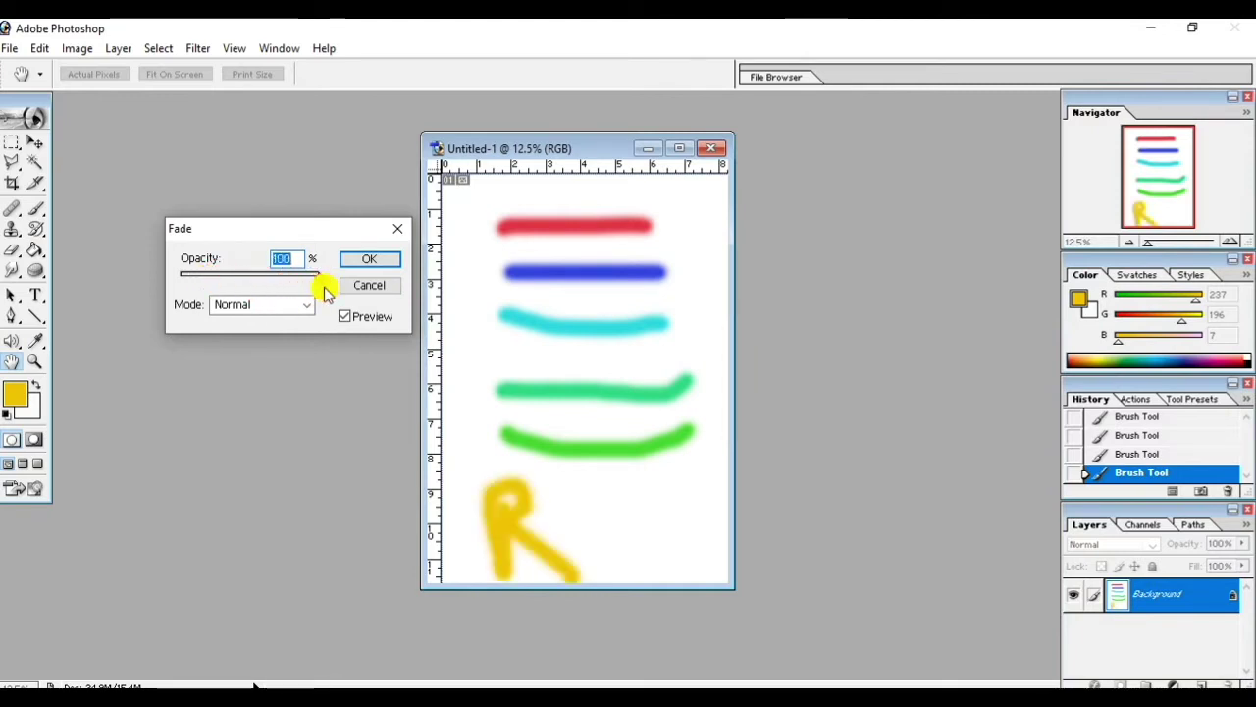
# - Try Darken and Multiply fade modes at lower opacities, then cancel the fade
pyautogui.click(307, 307)
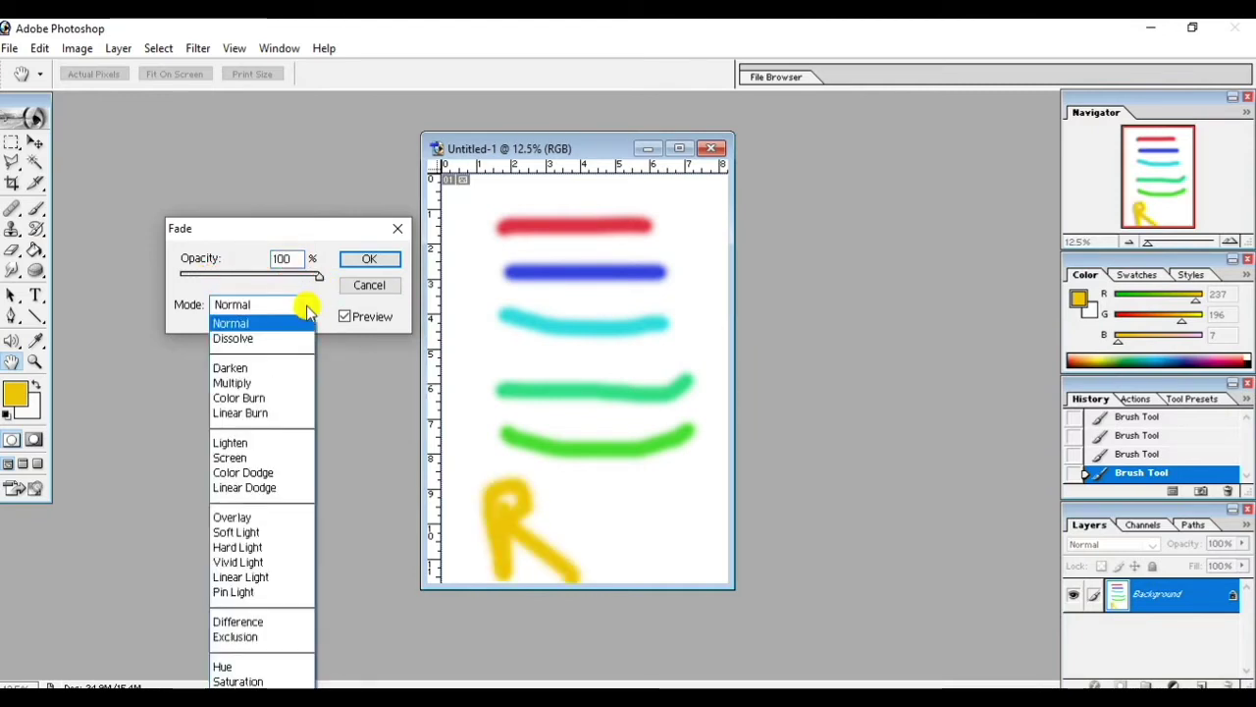
pyautogui.click(266, 364)
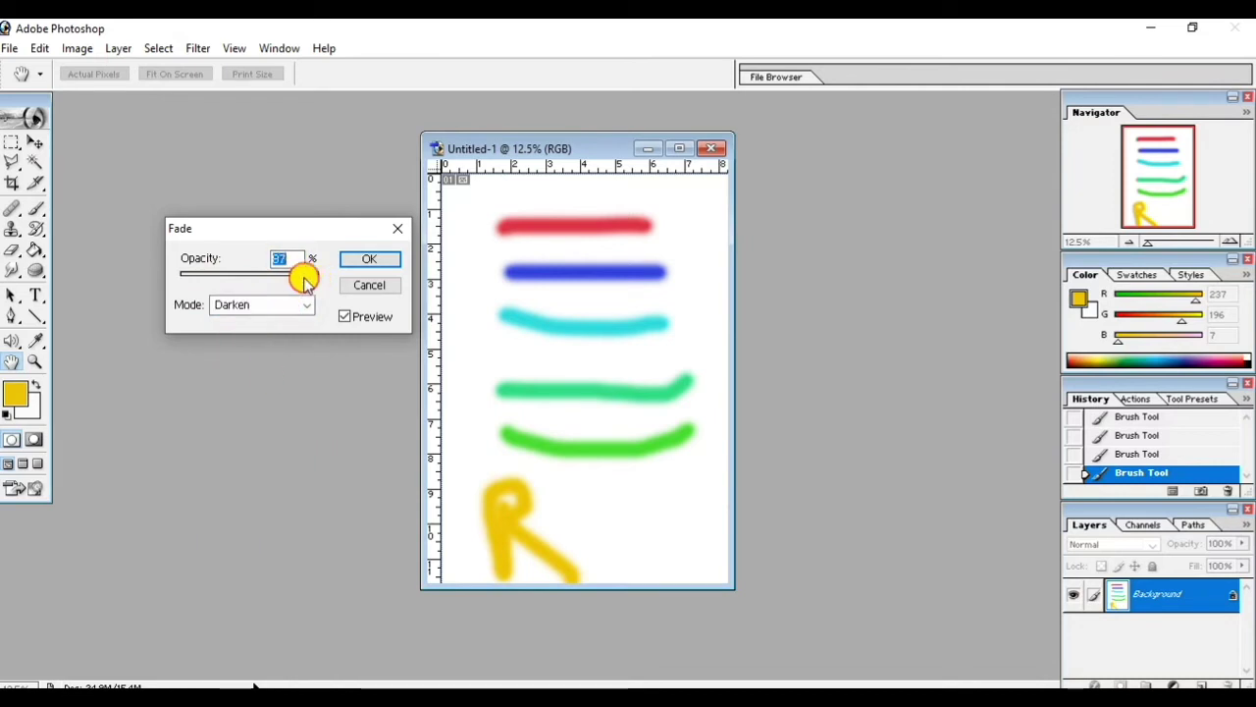
pyautogui.moveTo(318, 278); pyautogui.dragTo(274, 279)
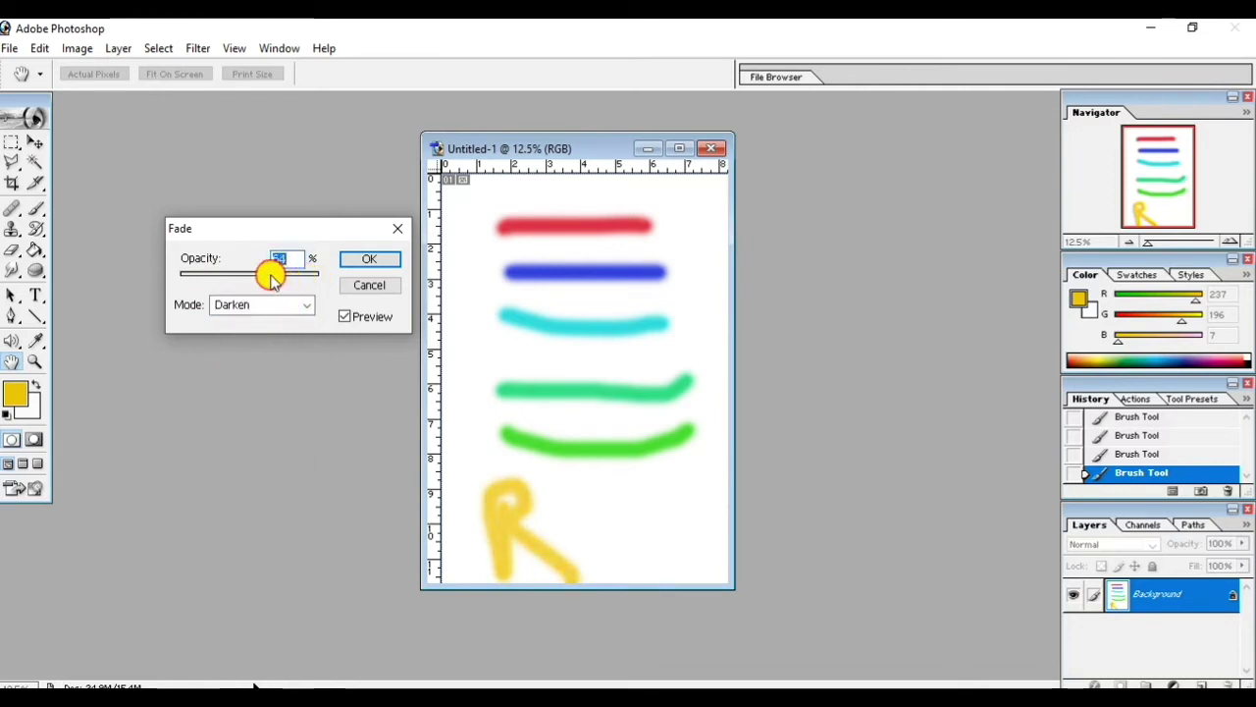
pyautogui.click(308, 305)
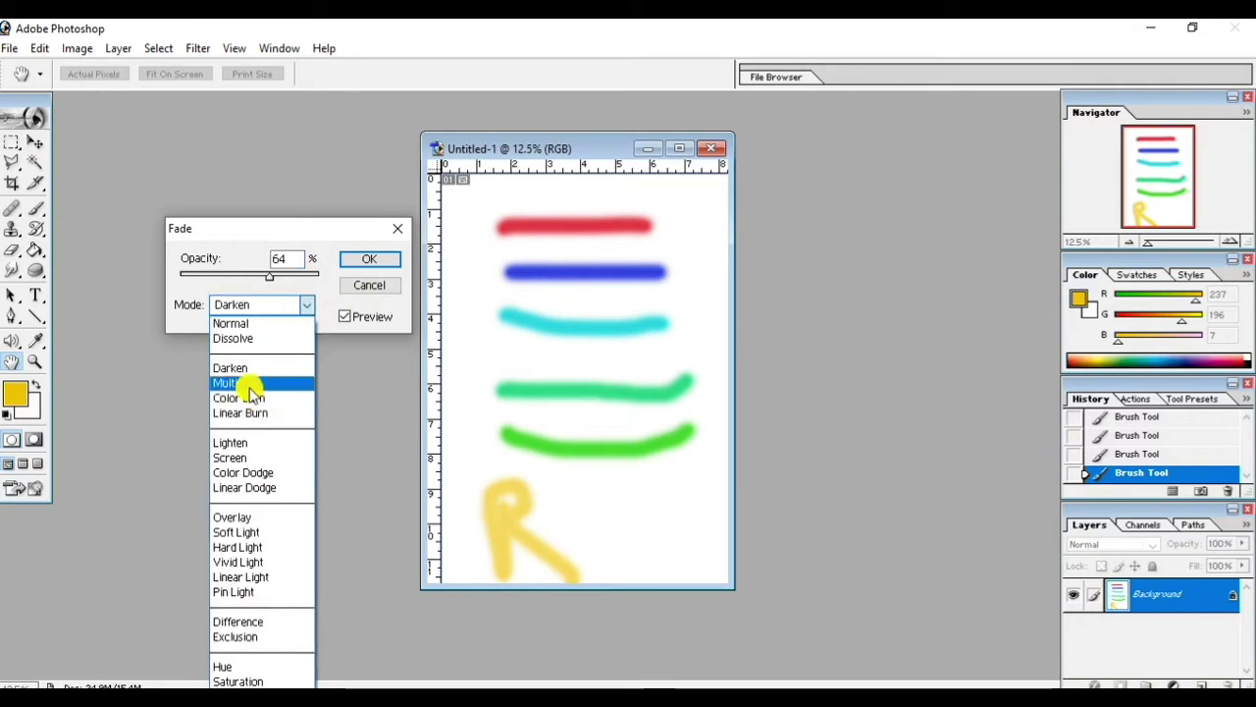
pyautogui.click(248, 383)
pyautogui.moveTo(274, 279)
pyautogui.mouseDown()
pyautogui.moveTo(242, 282)
pyautogui.moveTo(301, 285)
pyautogui.mouseUp()
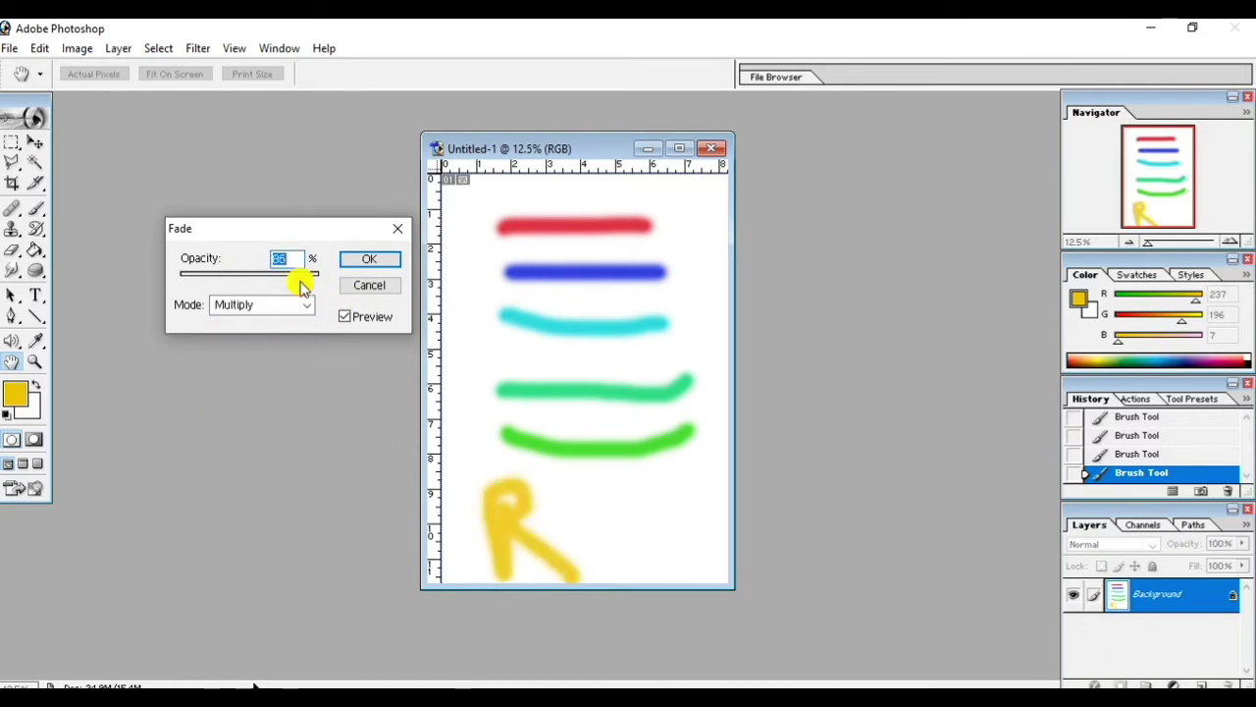
pyautogui.click(304, 304)
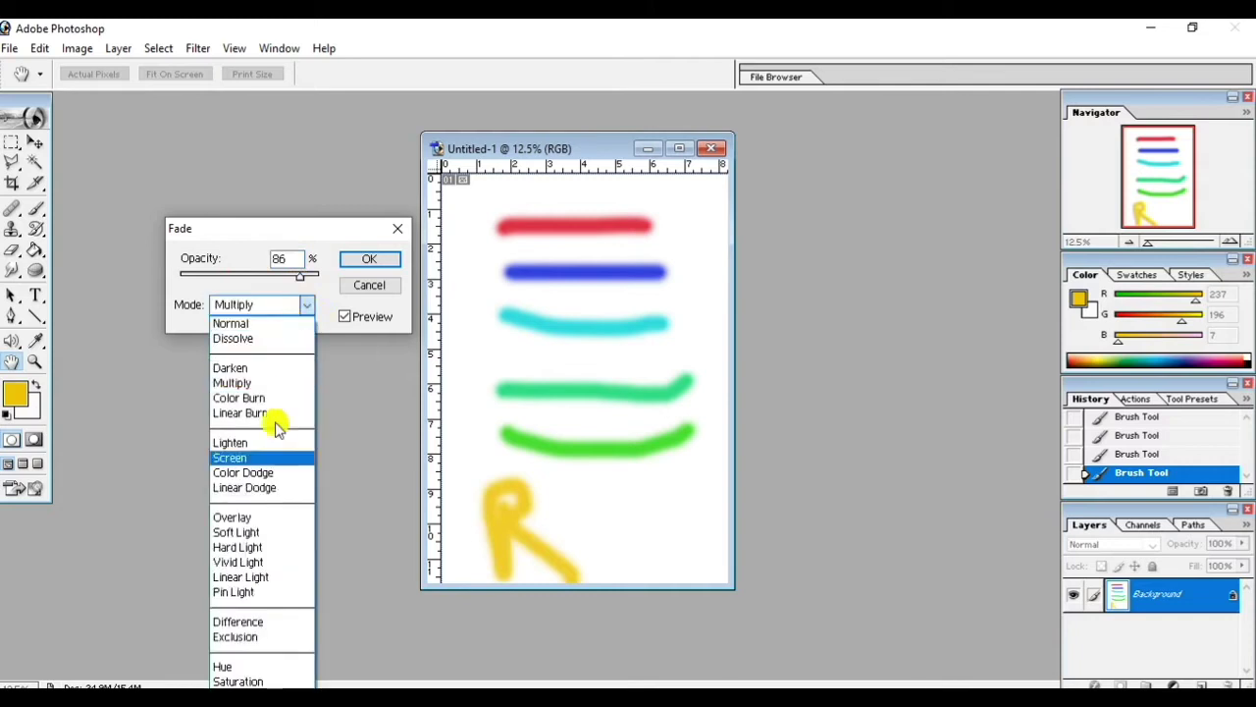
pyautogui.click(380, 292)
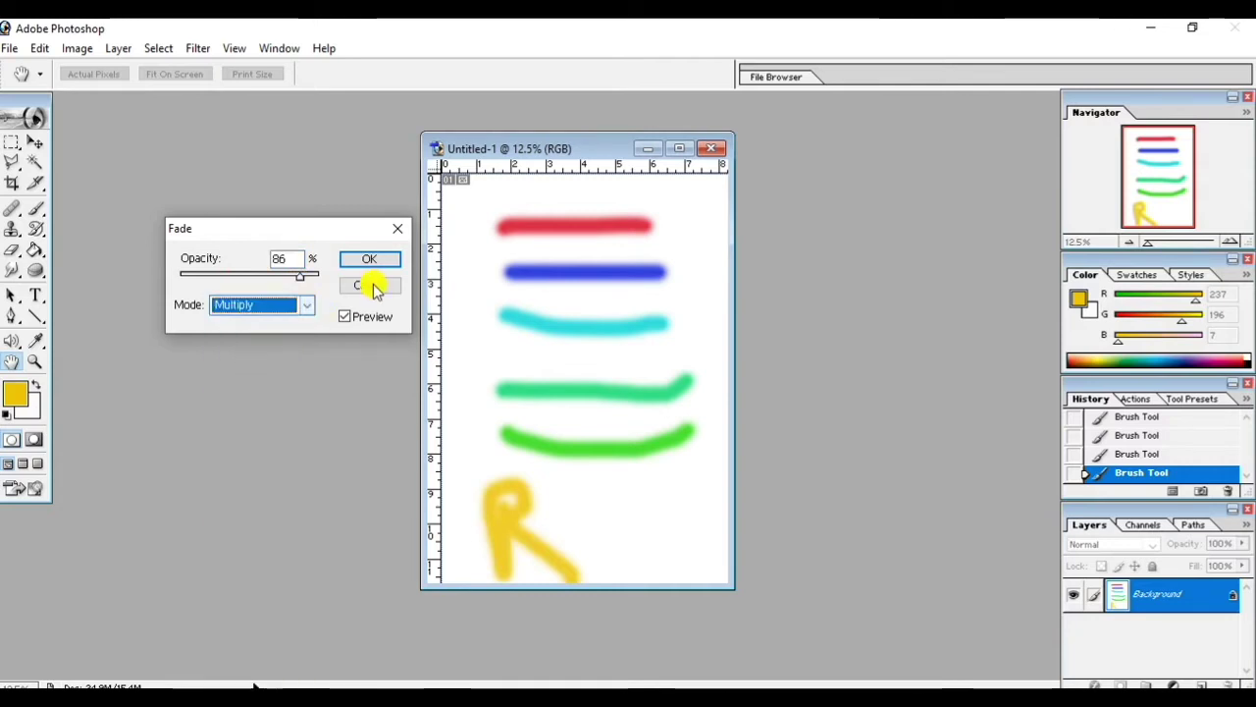
pyautogui.click(378, 290)
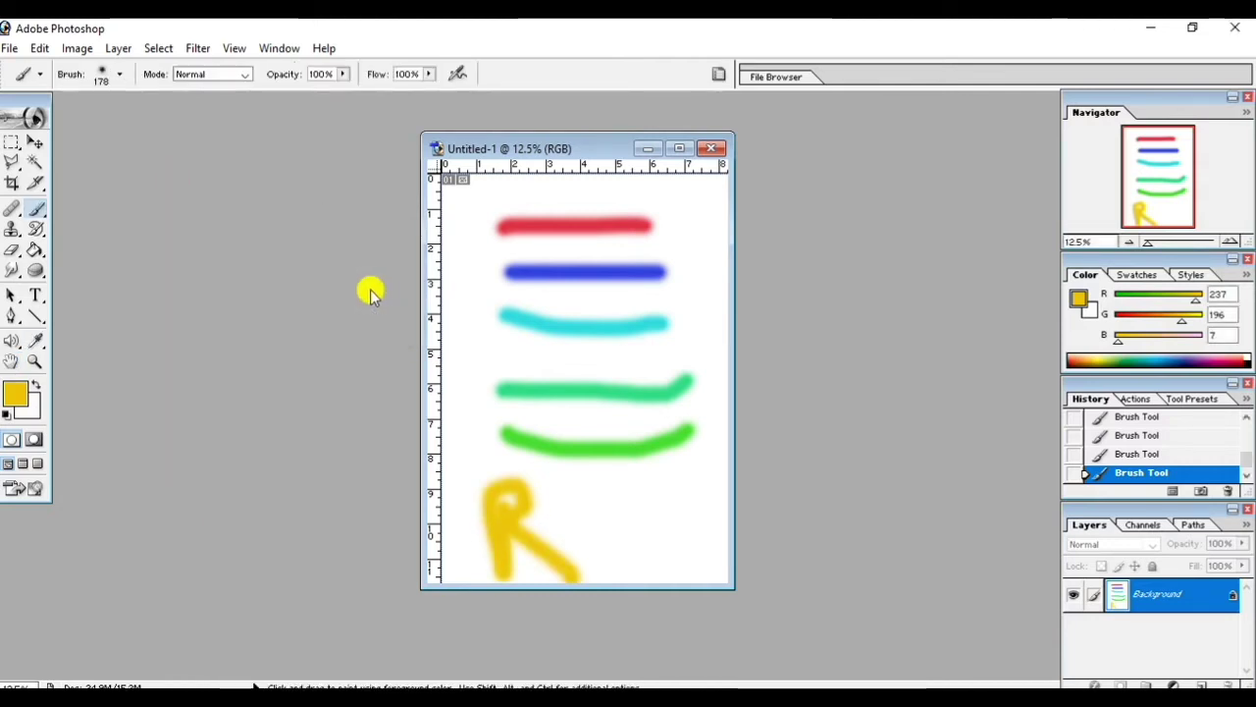
# - Browse the Edit menu, then choose the Rectangular Marquee tool with a 2 px feather
pyautogui.click(40, 49)
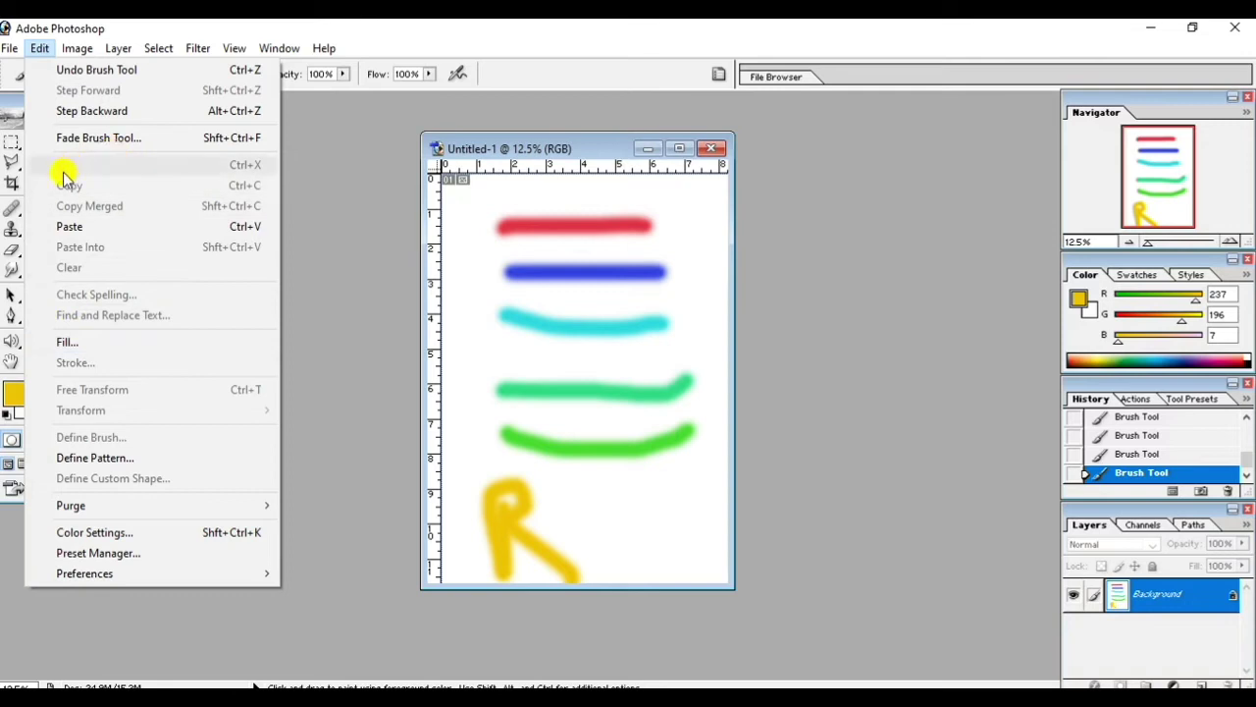
pyautogui.click(369, 239)
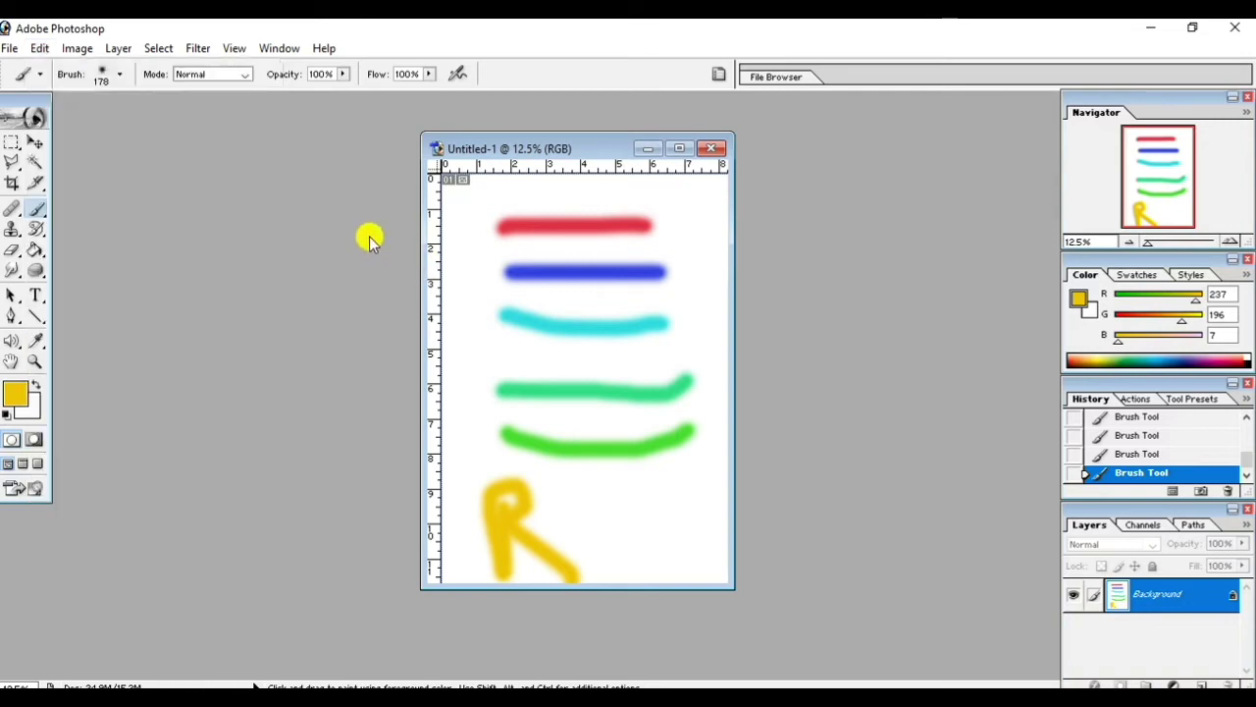
pyautogui.click(13, 144)
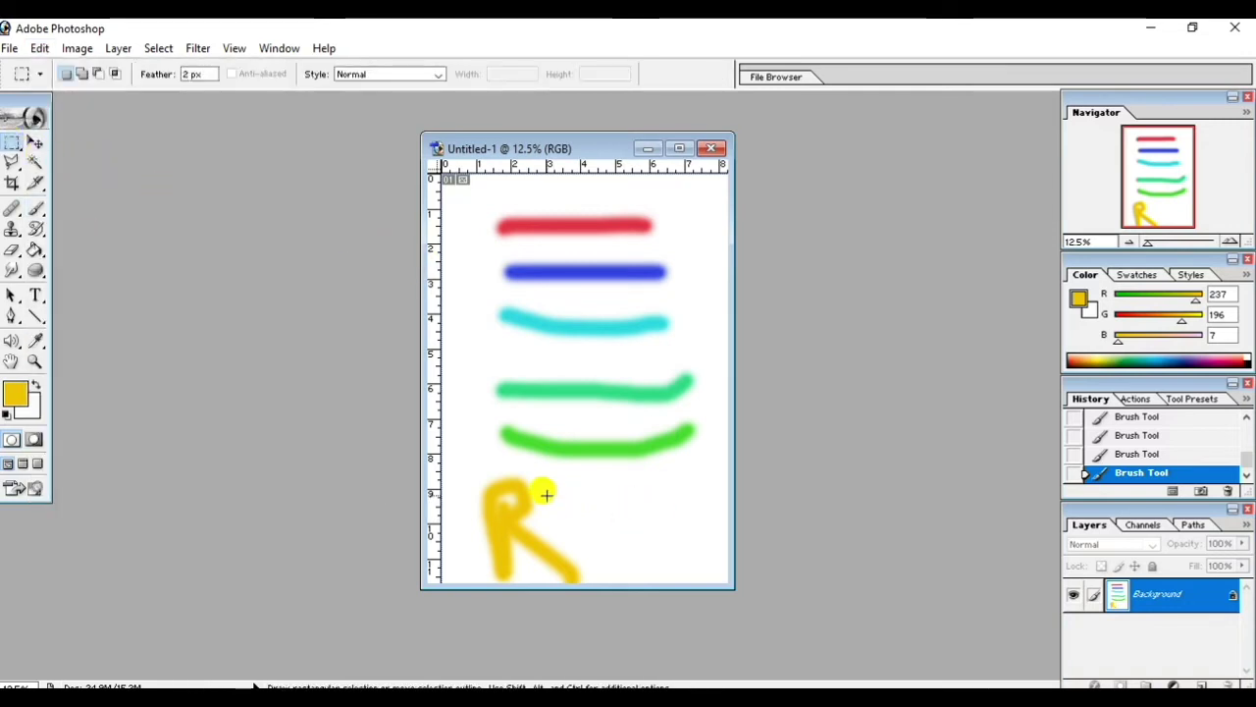
# - Cut the red and blue strokes, paste them as Layer 1, and move them beside the R
pyautogui.moveTo(478, 211); pyautogui.dragTo(698, 284)
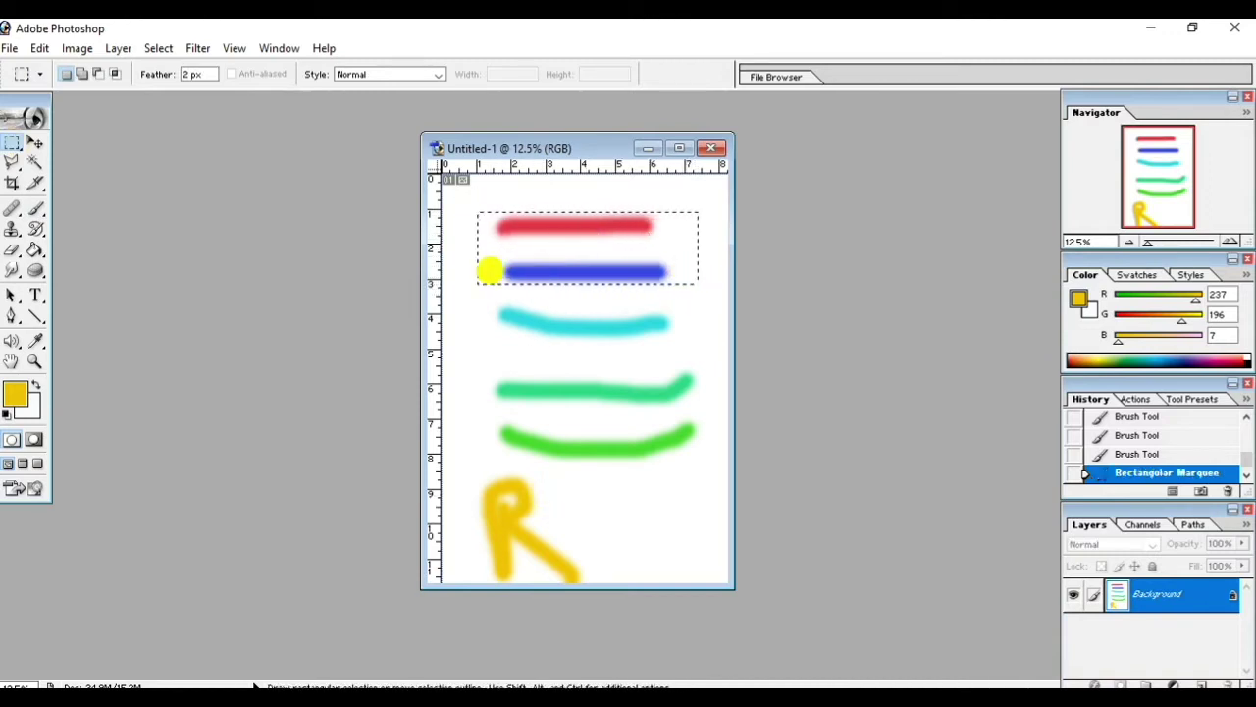
pyautogui.click(39, 49)
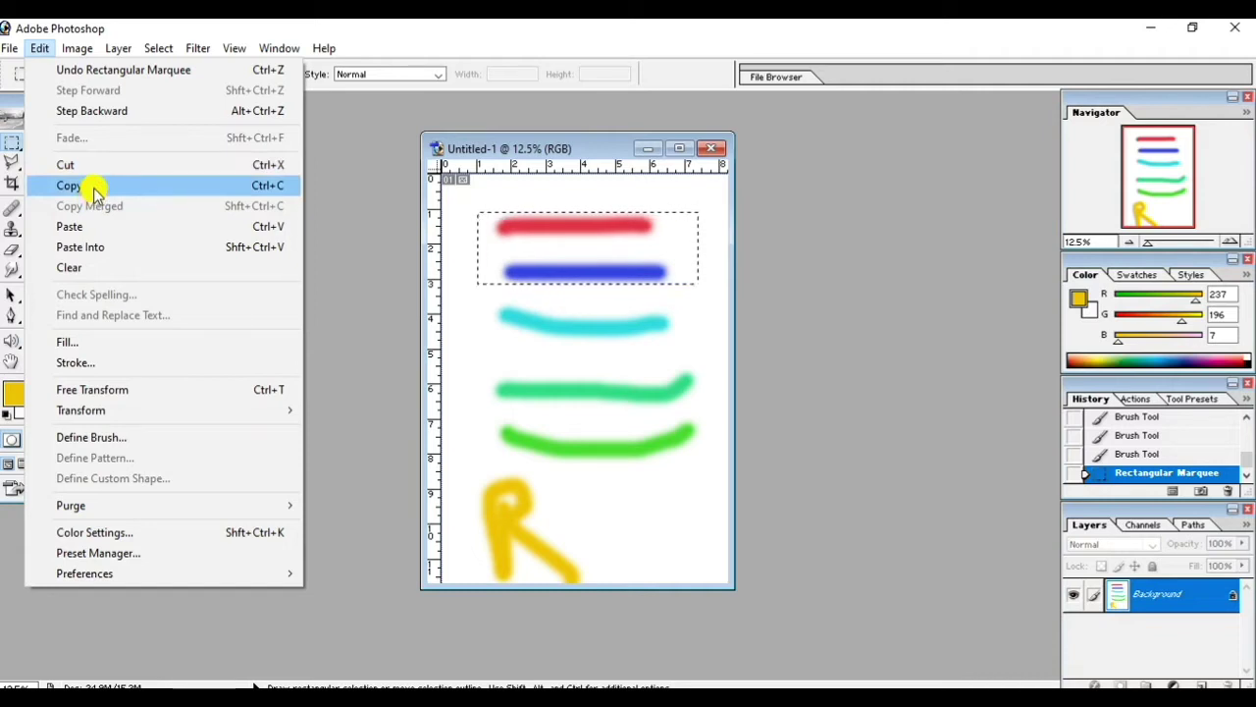
pyautogui.click(81, 169)
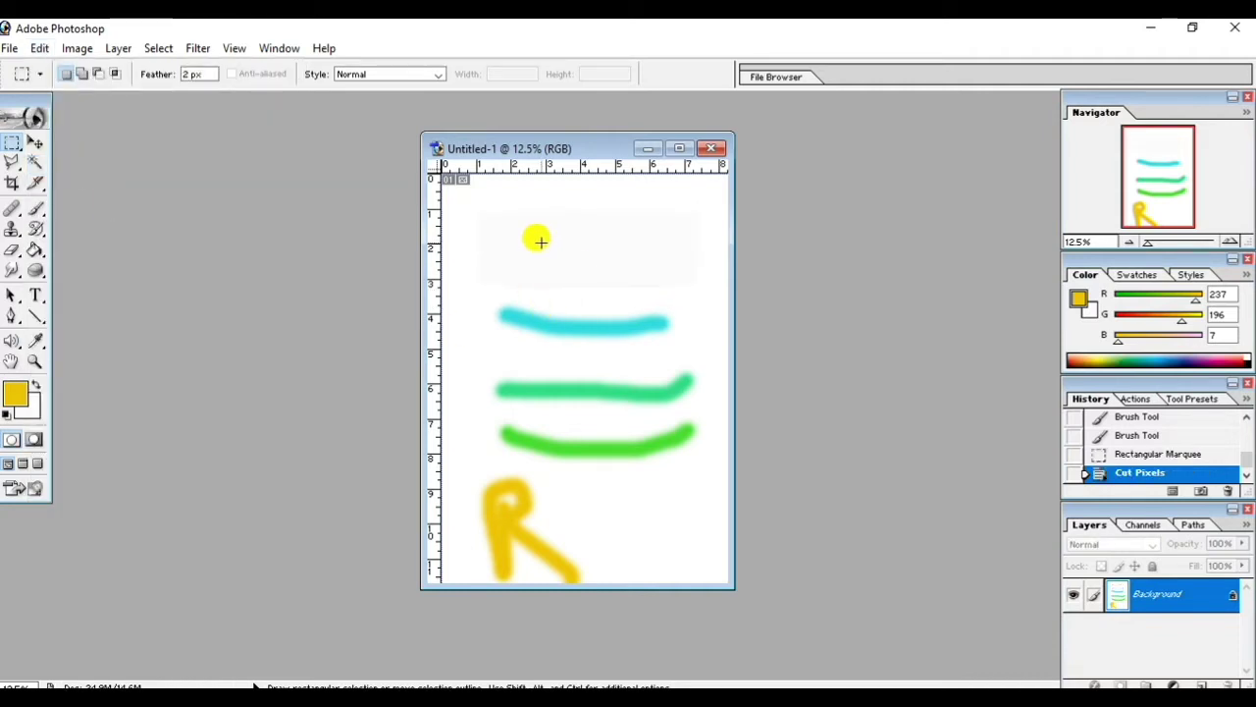
pyautogui.click(38, 48)
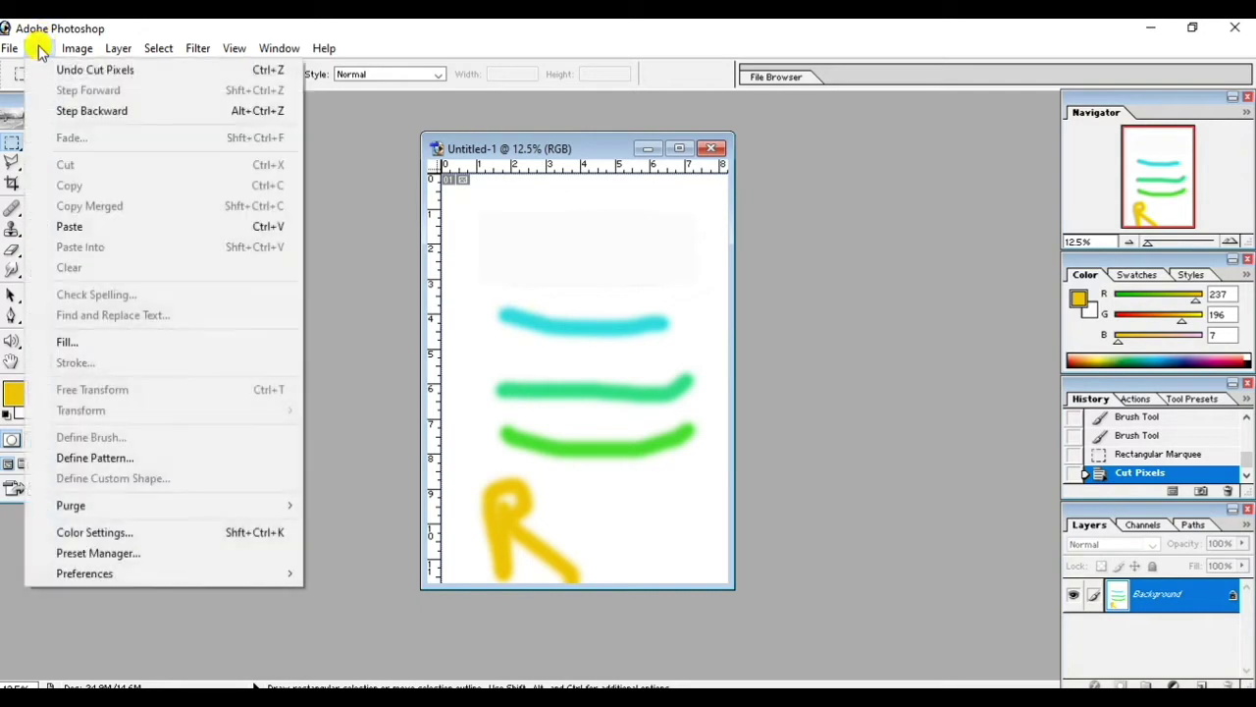
pyautogui.click(87, 226)
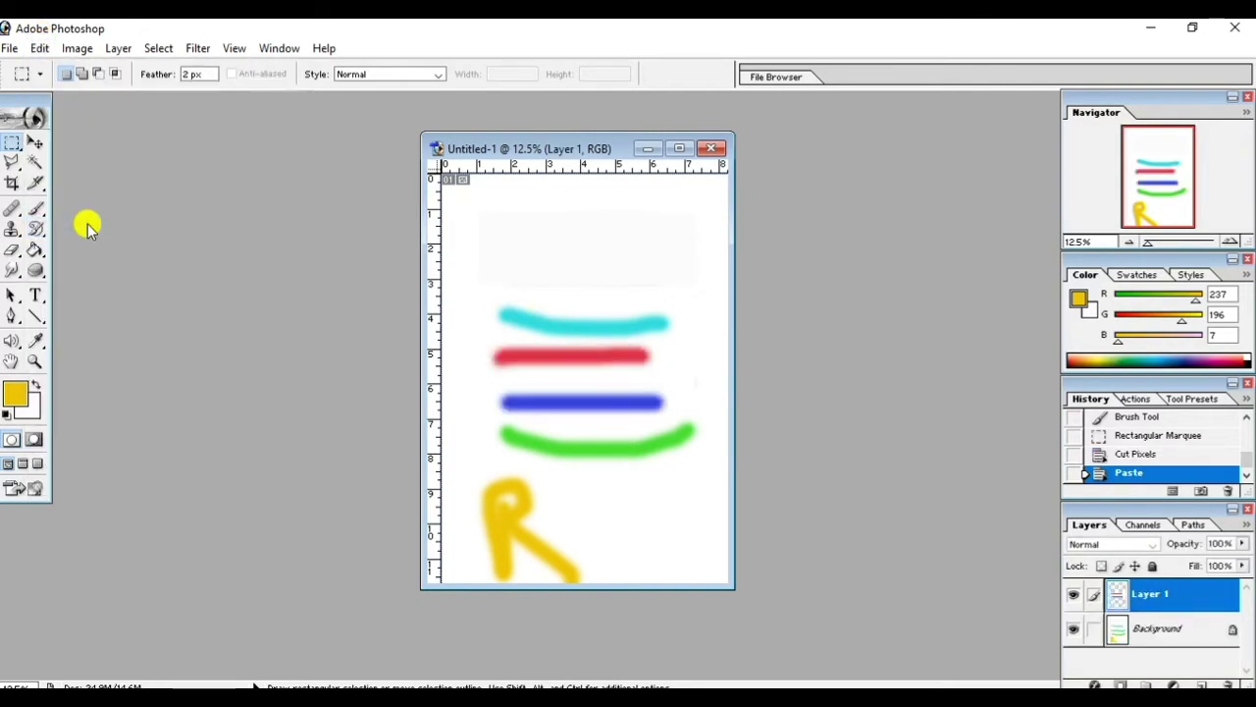
pyautogui.click(34, 142)
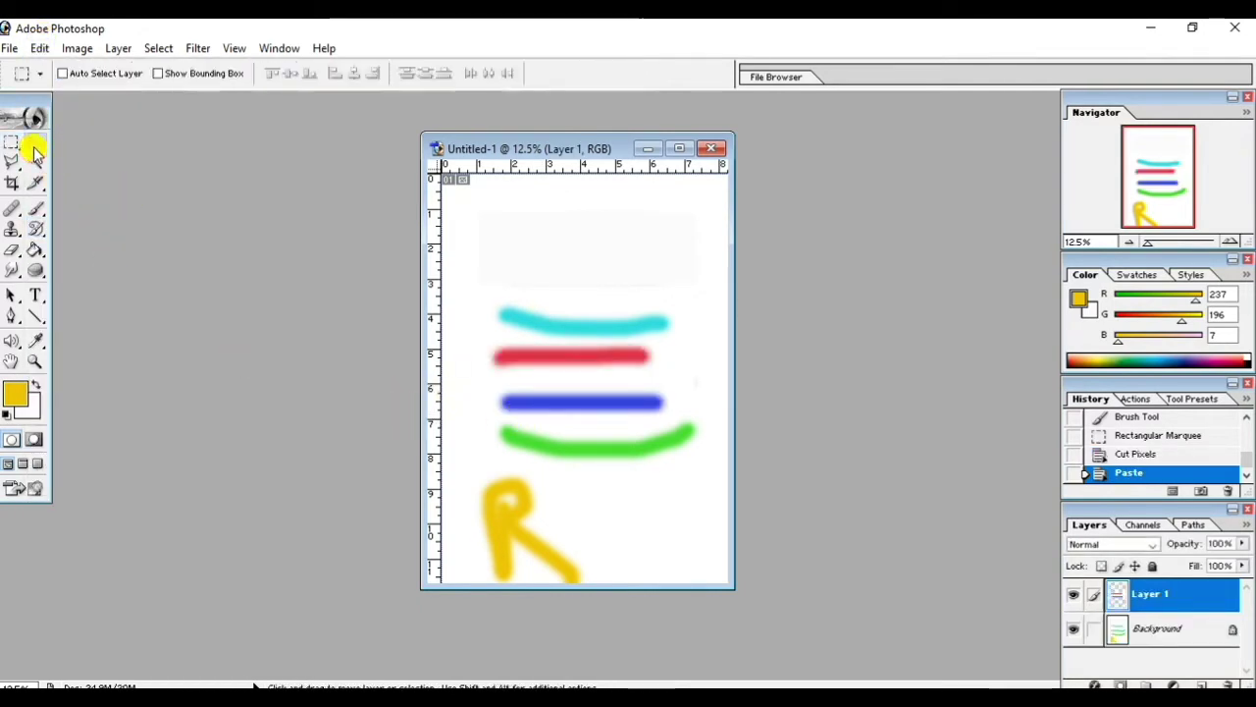
pyautogui.moveTo(594, 406)
pyautogui.mouseDown()
pyautogui.moveTo(668, 477)
pyautogui.moveTo(673, 575)
pyautogui.moveTo(553, 401)
pyautogui.moveTo(628, 357)
pyautogui.moveTo(596, 265)
pyautogui.moveTo(619, 399)
pyautogui.moveTo(668, 547)
pyautogui.moveTo(650, 538)
pyautogui.moveTo(676, 533)
pyautogui.mouseUp()
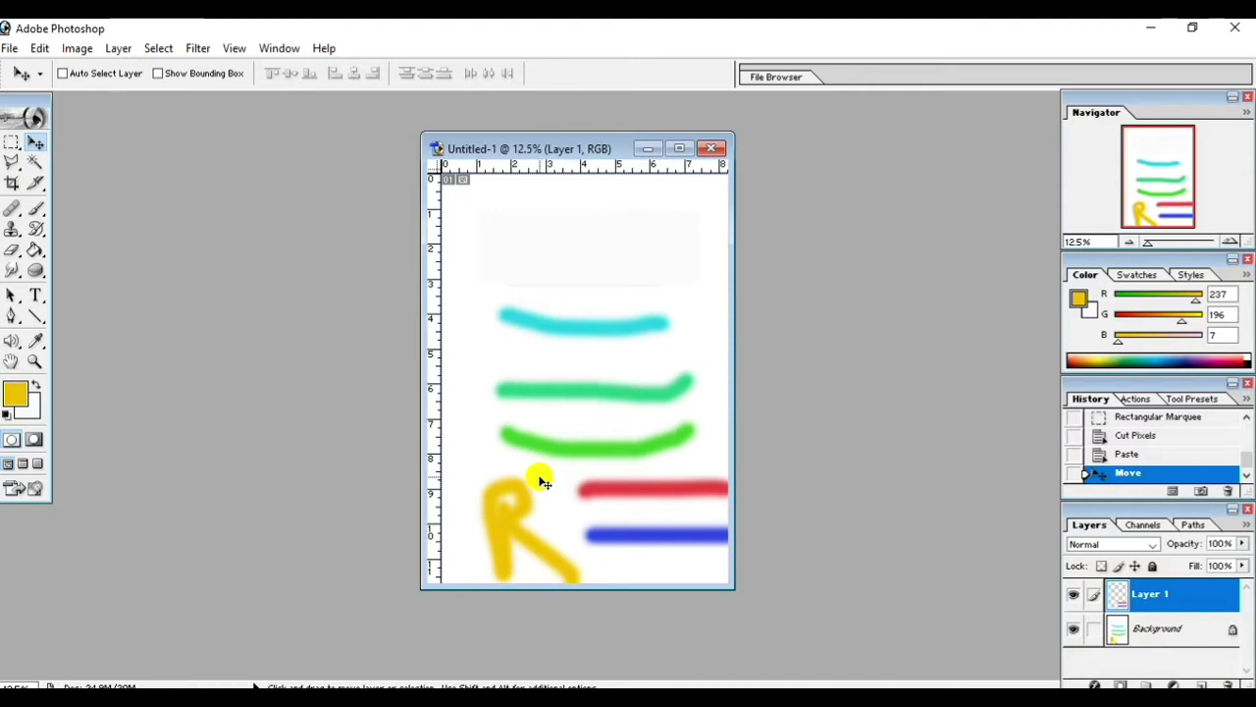
# - Undo the cut, then copy and paste the red and blue lines to the lower right
pyautogui.hotkey('ctrl', 'alt', 'z')
pyautogui.hotkey('ctrl', 'alt', 'z')
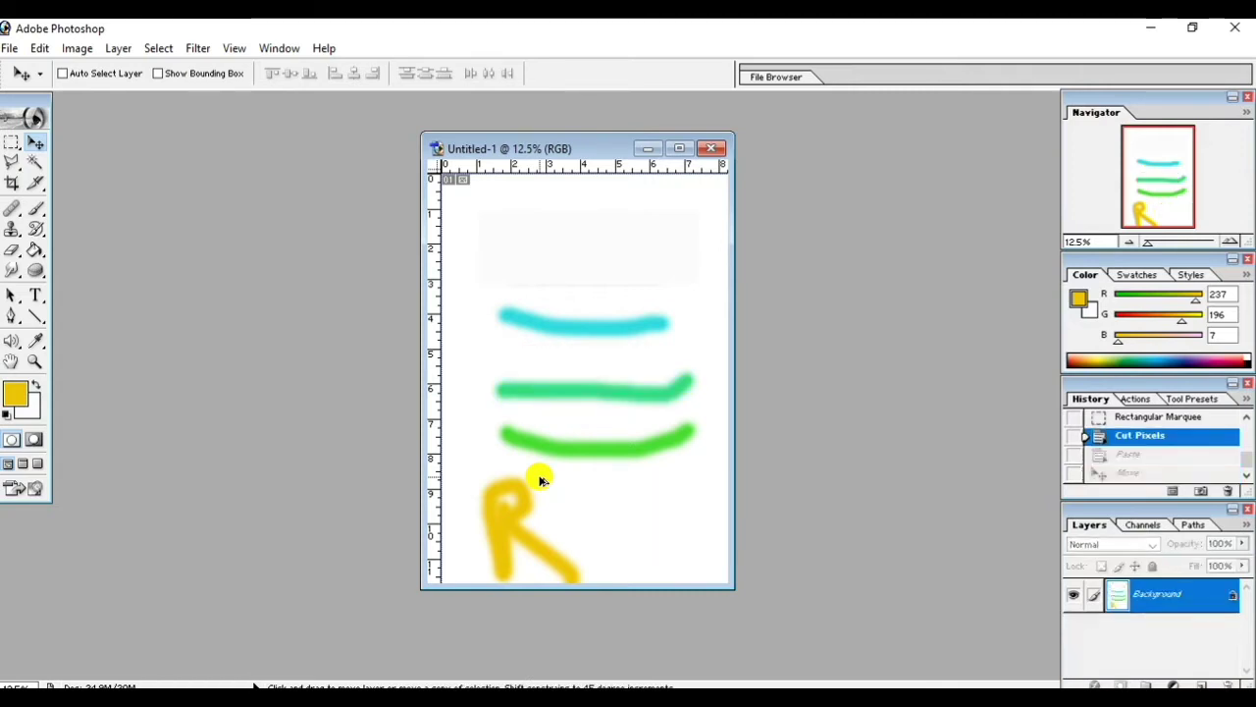
pyautogui.hotkey('ctrl', 'alt', 'z')
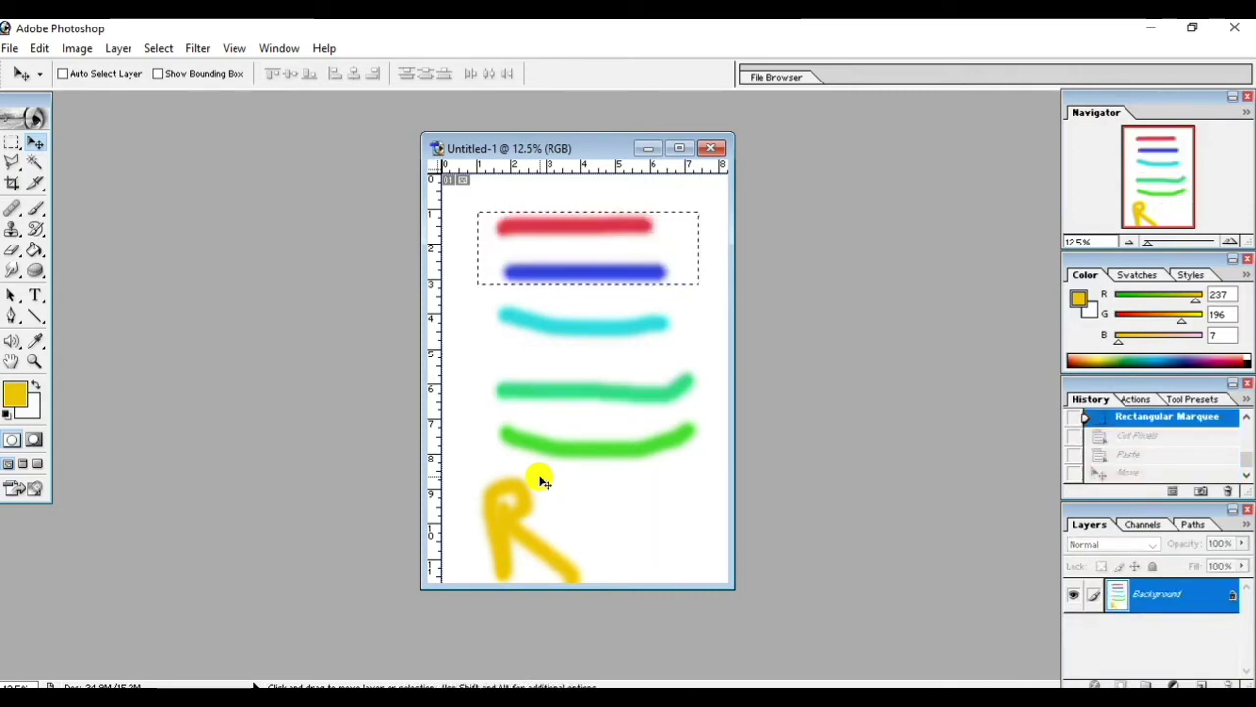
pyautogui.click(37, 48)
pyautogui.click(30, 186)
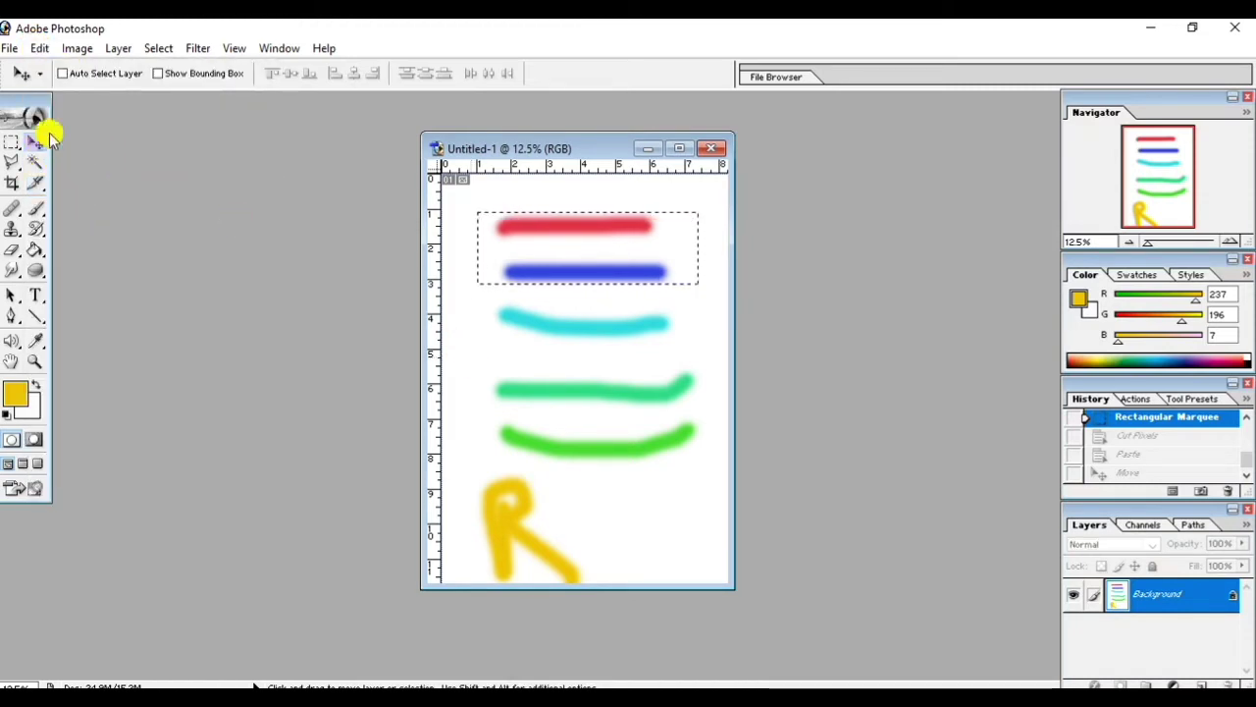
pyautogui.click(40, 48)
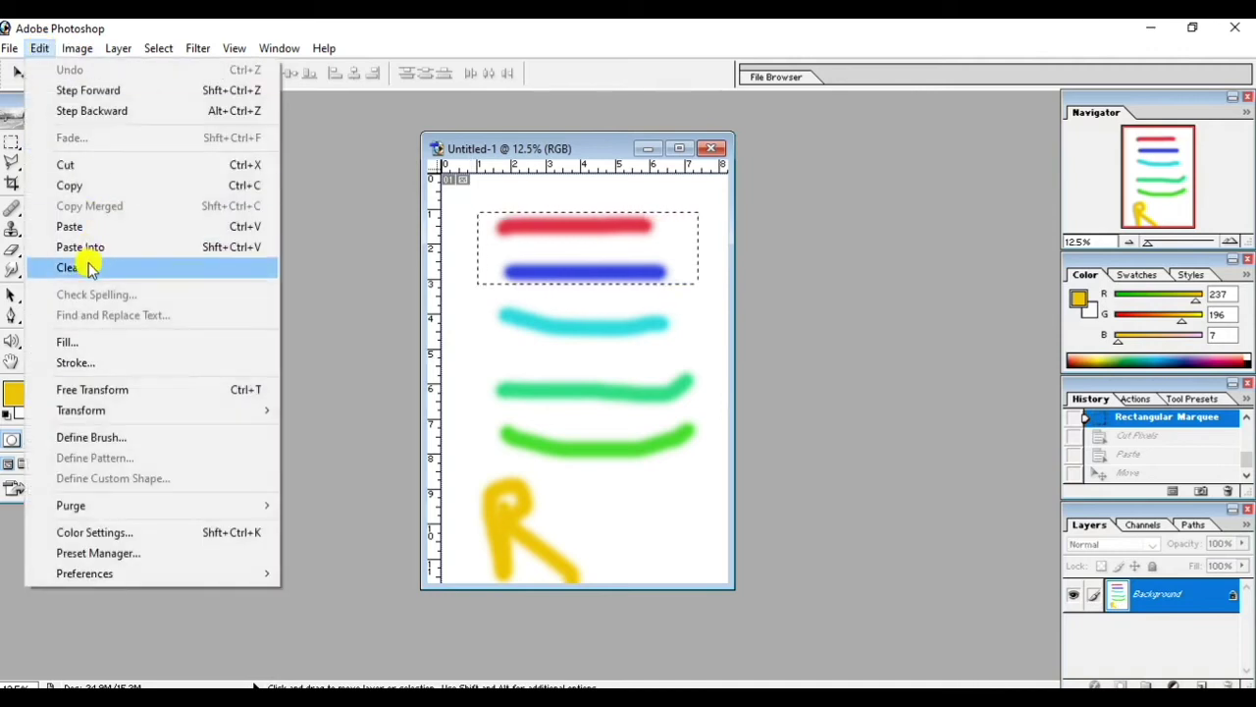
pyautogui.click(82, 229)
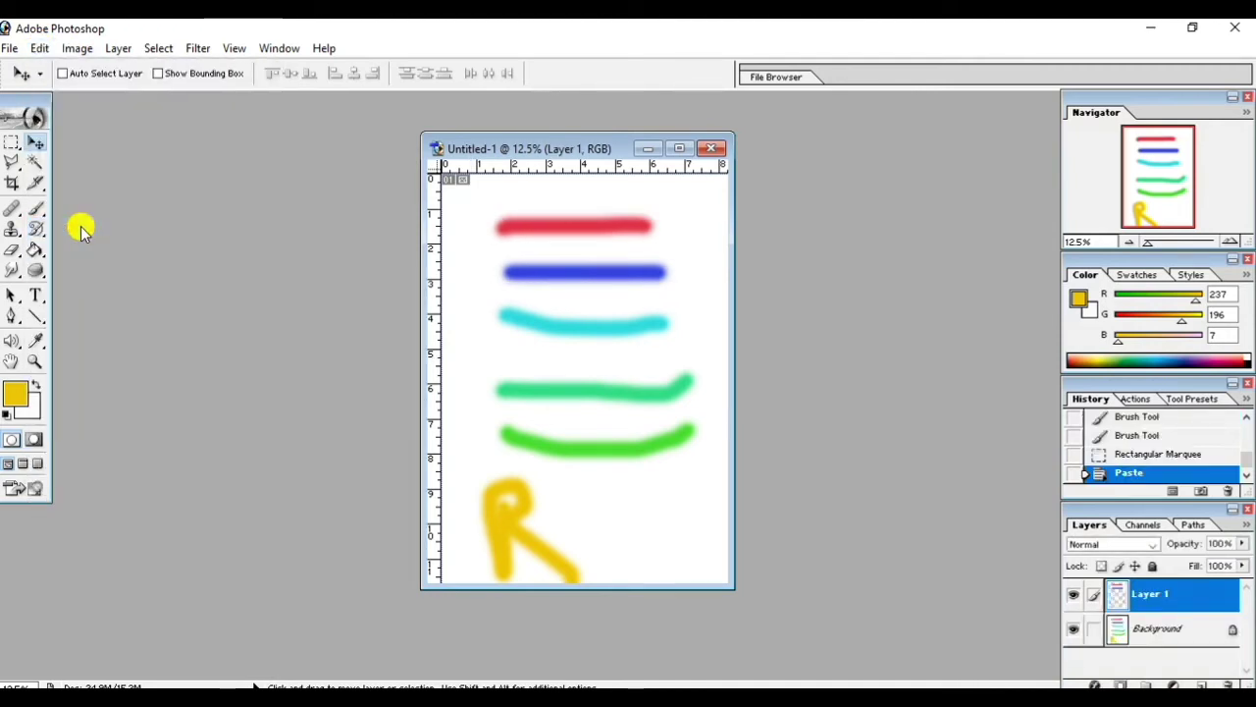
pyautogui.moveTo(559, 251); pyautogui.dragTo(626, 520)
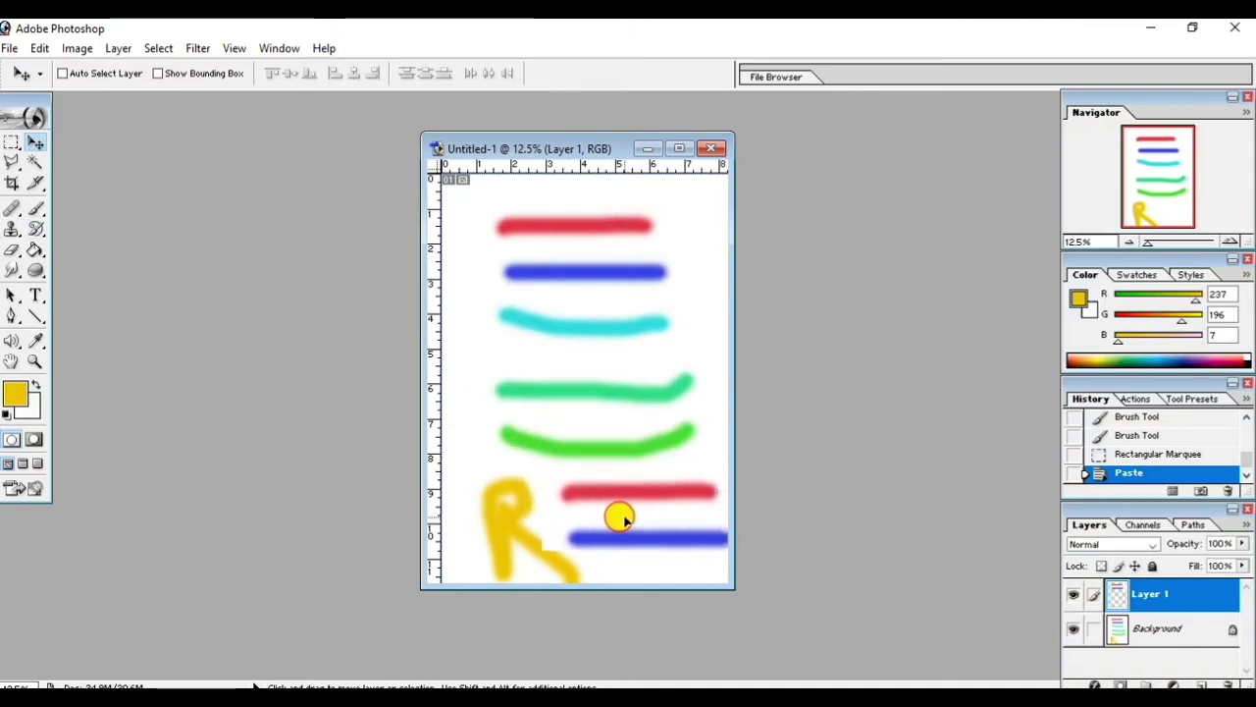
pyautogui.moveTo(628, 520)
pyautogui.mouseDown()
pyautogui.moveTo(566, 281)
pyautogui.moveTo(622, 517)
pyautogui.moveTo(627, 507)
pyautogui.mouseUp()
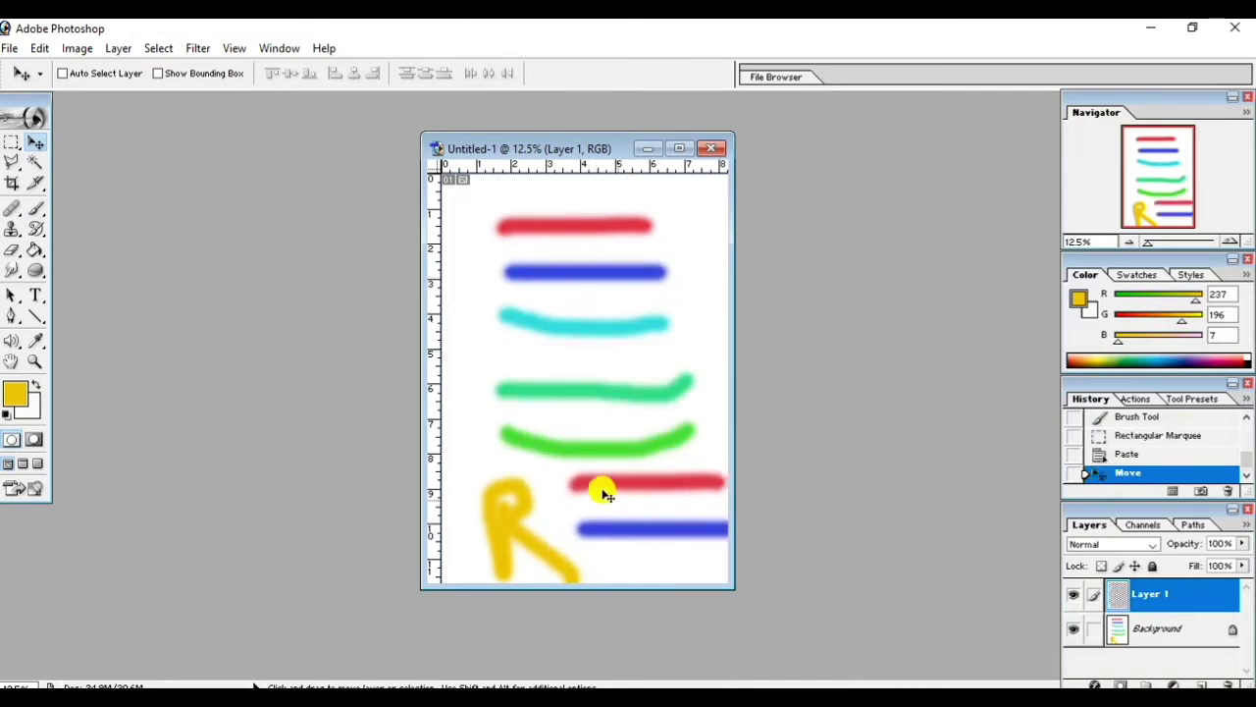
pyautogui.click(16, 48)
# - Create a new A4 document, Untitled-2, and place its window beside Untitled-1
pyautogui.click(35, 71)
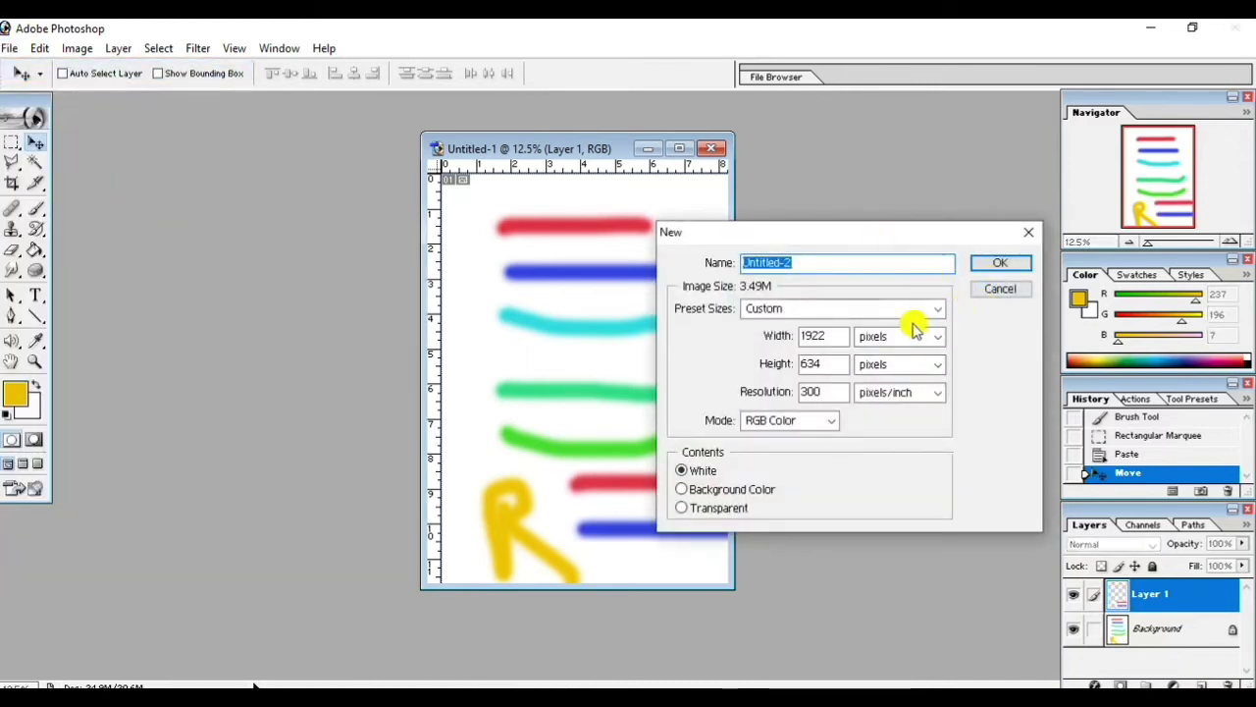
pyautogui.click(937, 310)
pyautogui.click(785, 426)
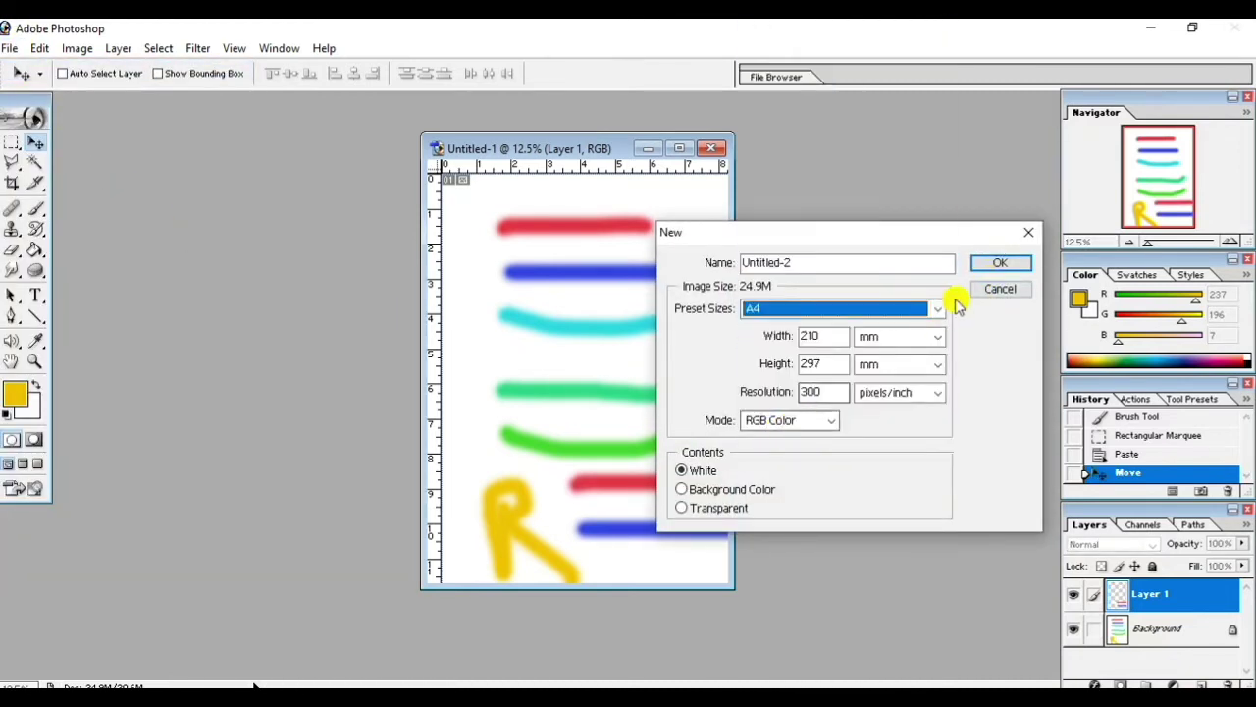
pyautogui.click(998, 262)
pyautogui.moveTo(88, 115); pyautogui.dragTo(164, 134)
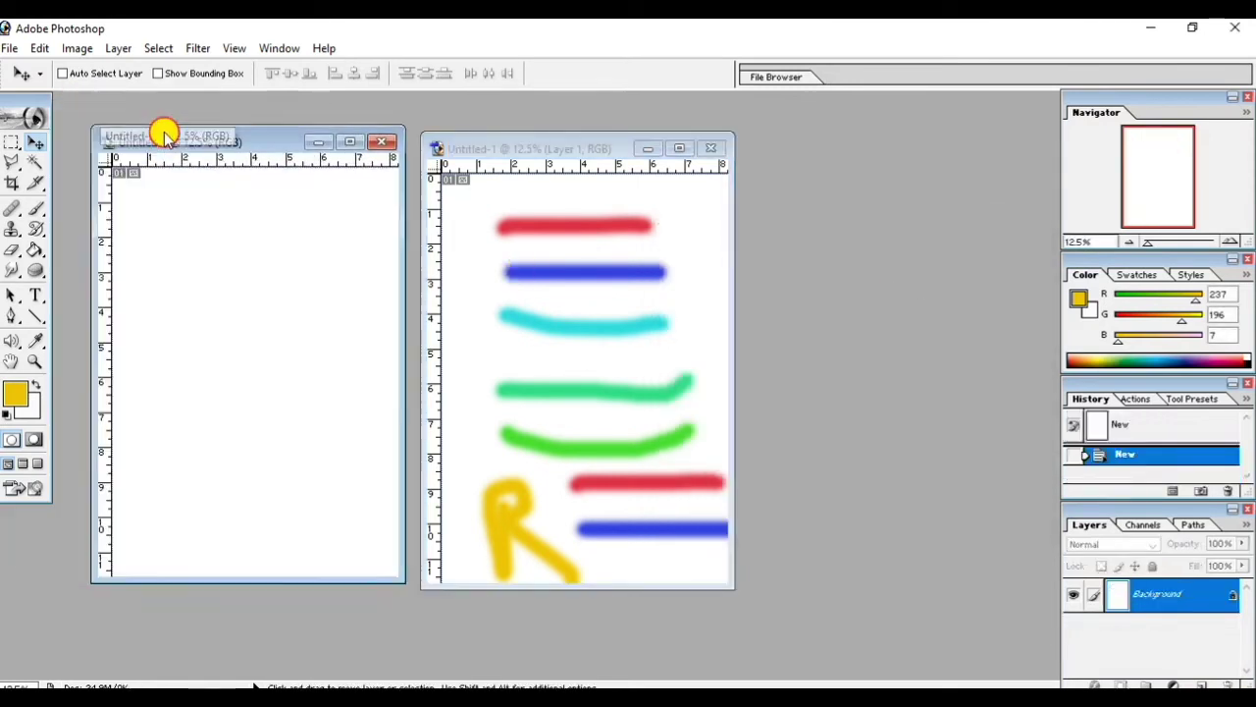
# - Paste the red and blue lines into Untitled-2 and drag in a second pair below
pyautogui.click(39, 48)
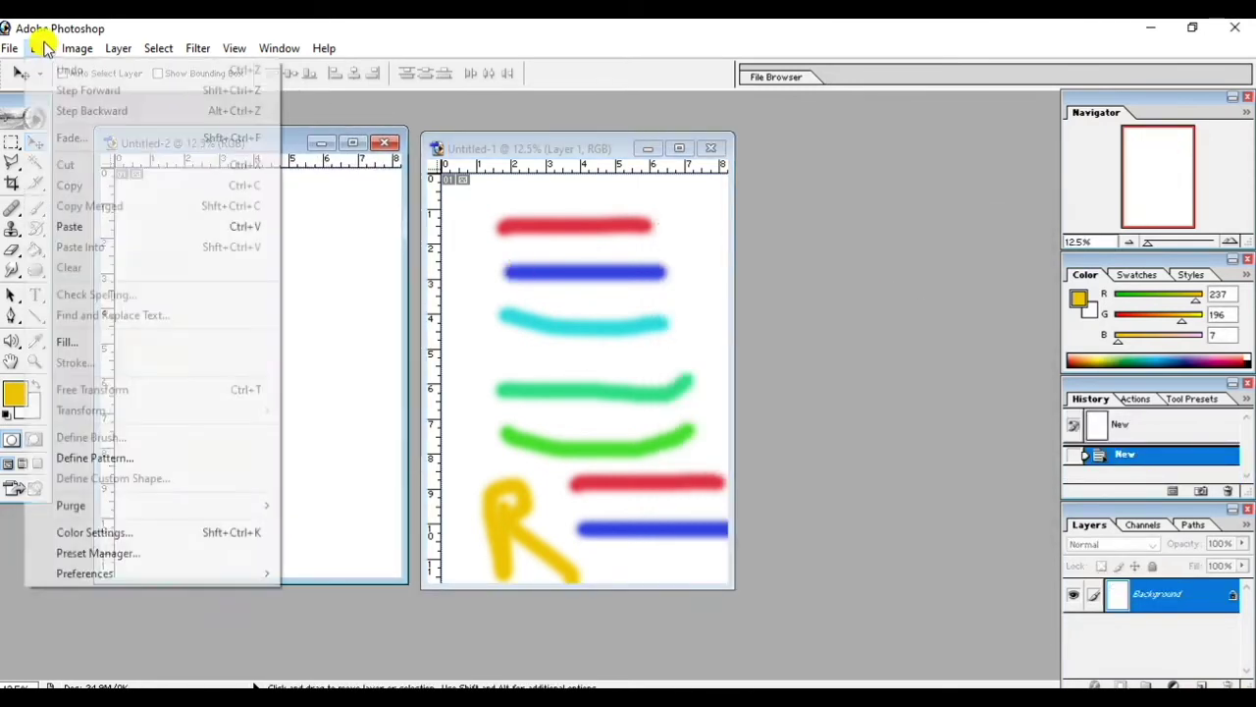
pyautogui.click(97, 231)
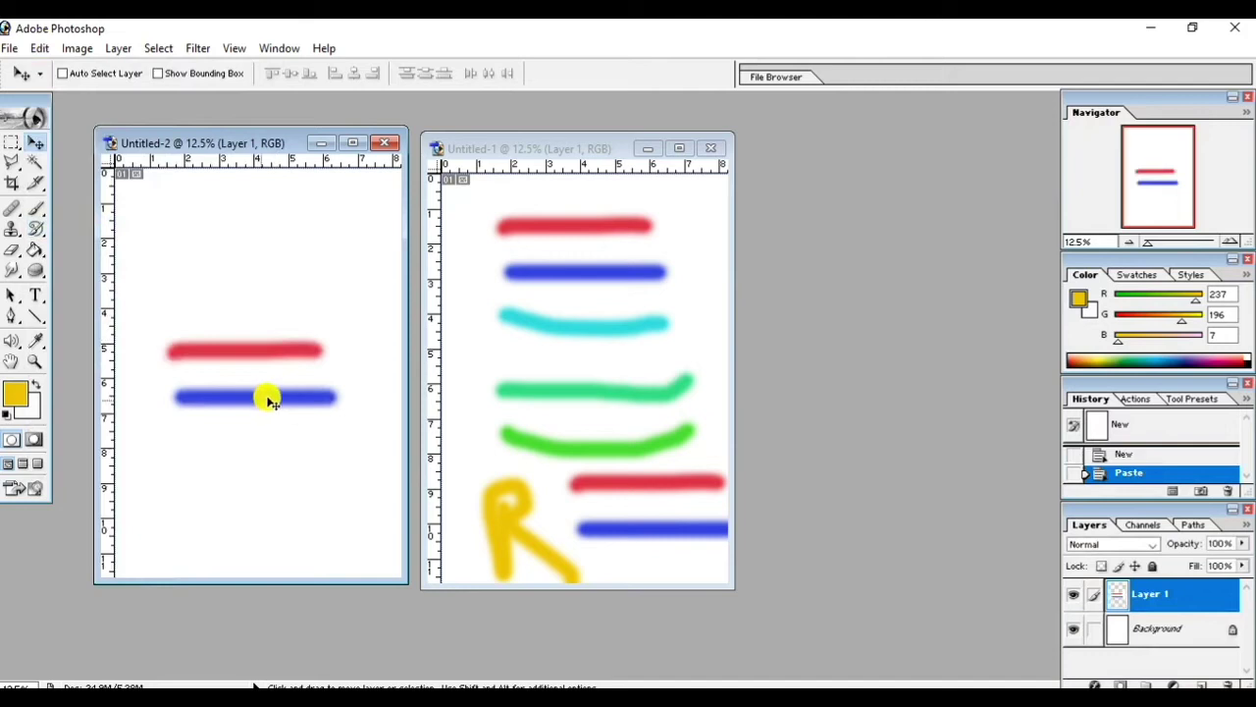
pyautogui.moveTo(645, 251)
pyautogui.mouseDown()
pyautogui.moveTo(245, 329)
pyautogui.moveTo(398, 567)
pyautogui.mouseUp()
pyautogui.moveTo(314, 518); pyautogui.dragTo(251, 472)
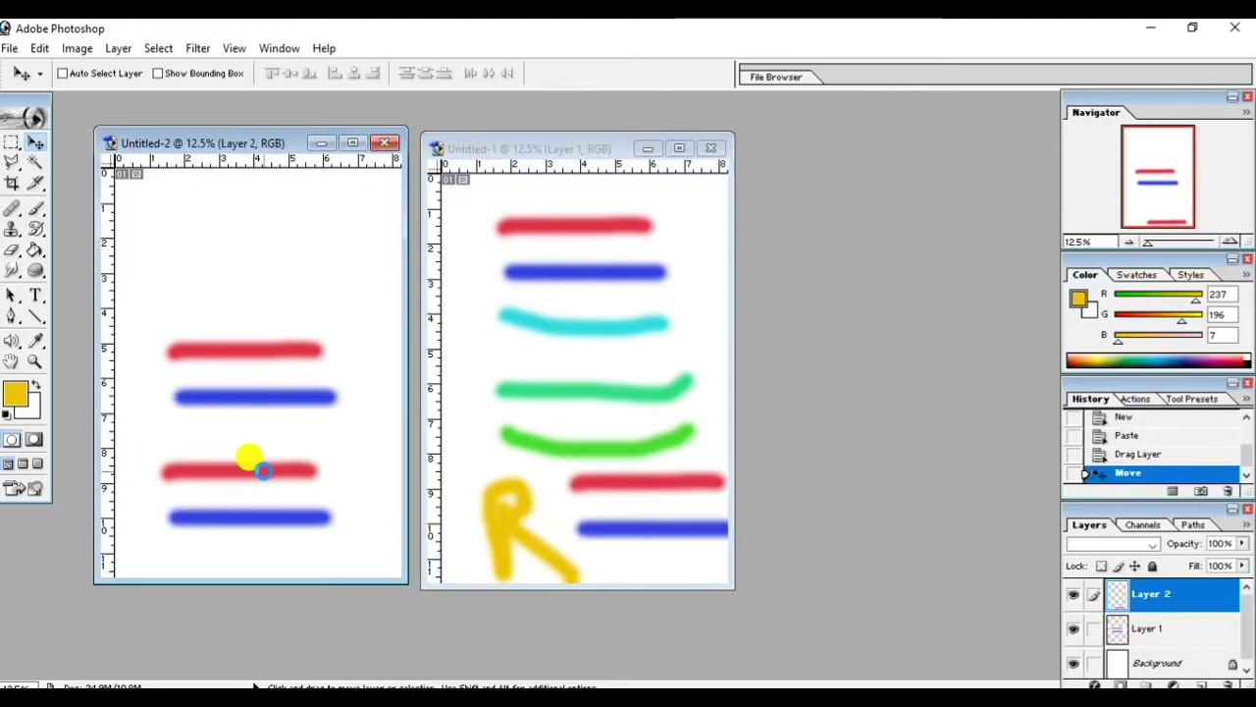
pyautogui.click(39, 48)
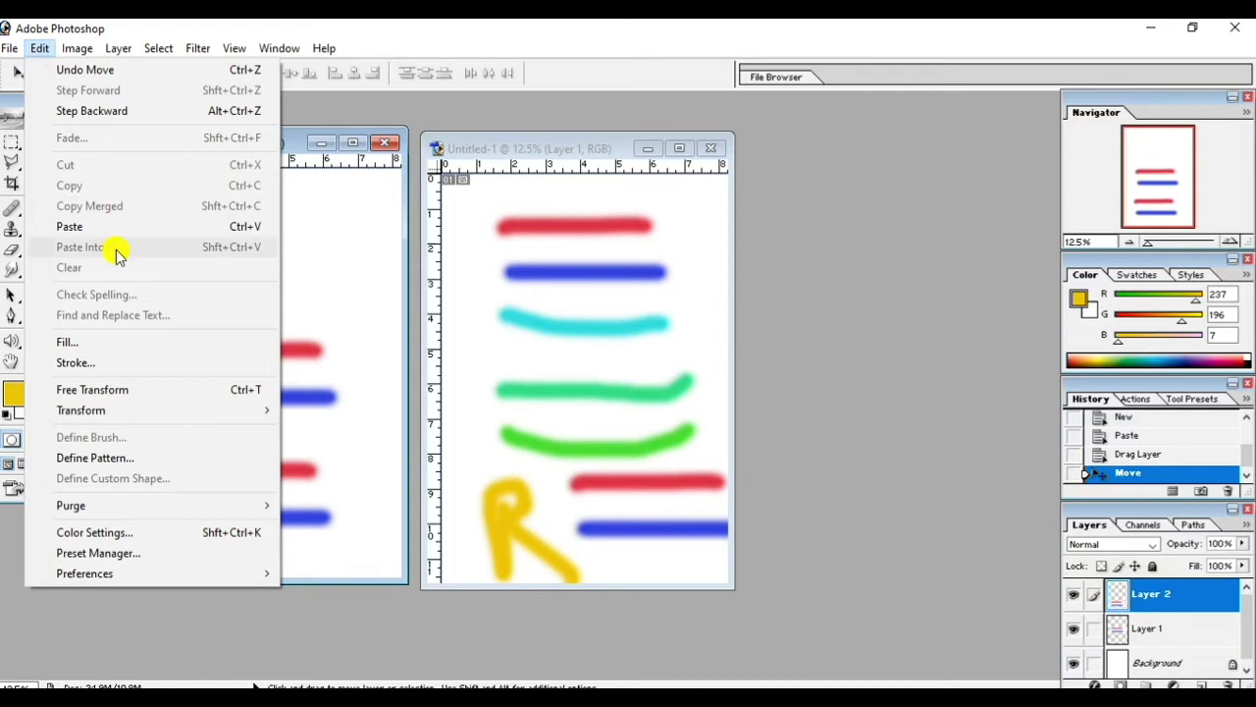
pyautogui.click(337, 268)
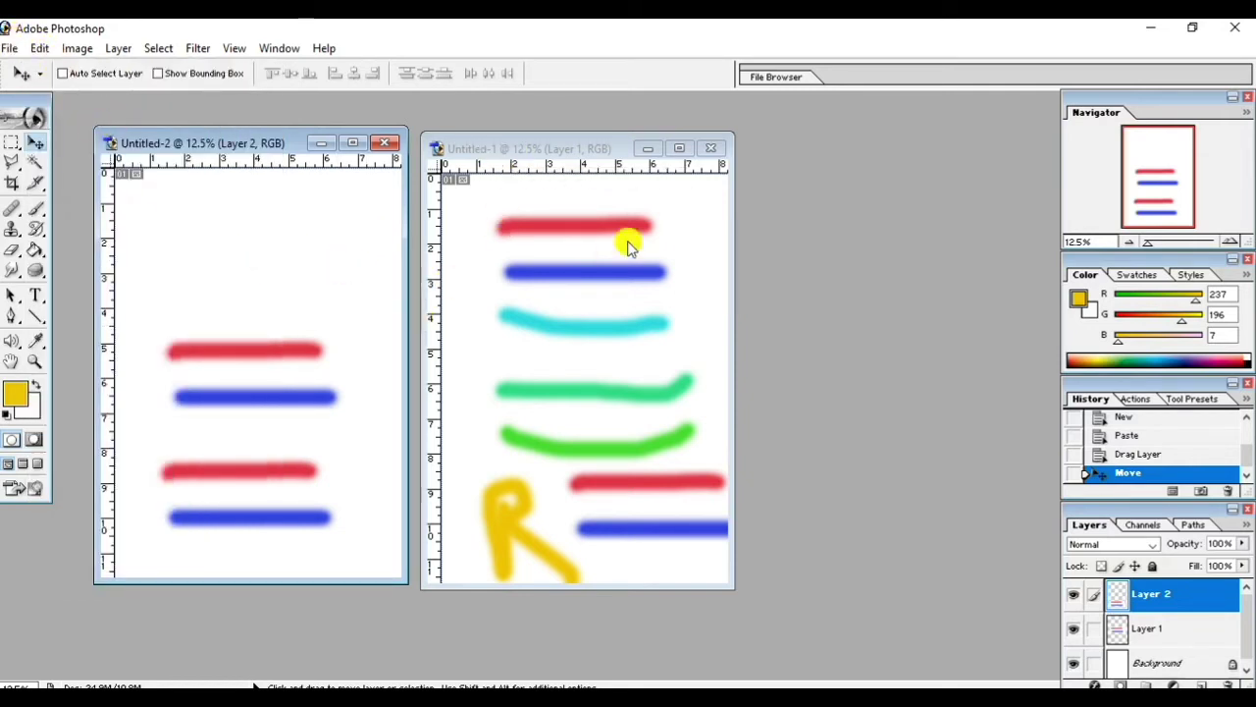
# - Open the baby photo 20200609_215640.jpg and move its window to the right side
pyautogui.doubleClick(847, 228)
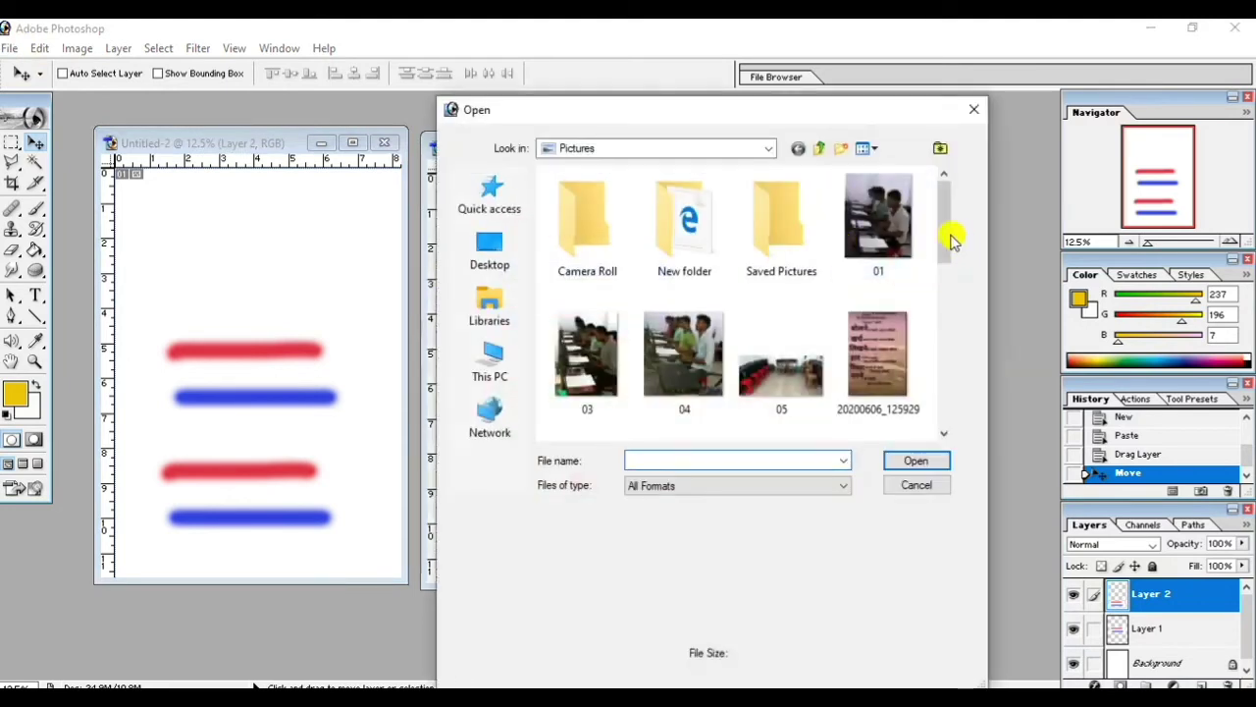
pyautogui.moveTo(947, 236); pyautogui.dragTo(967, 341)
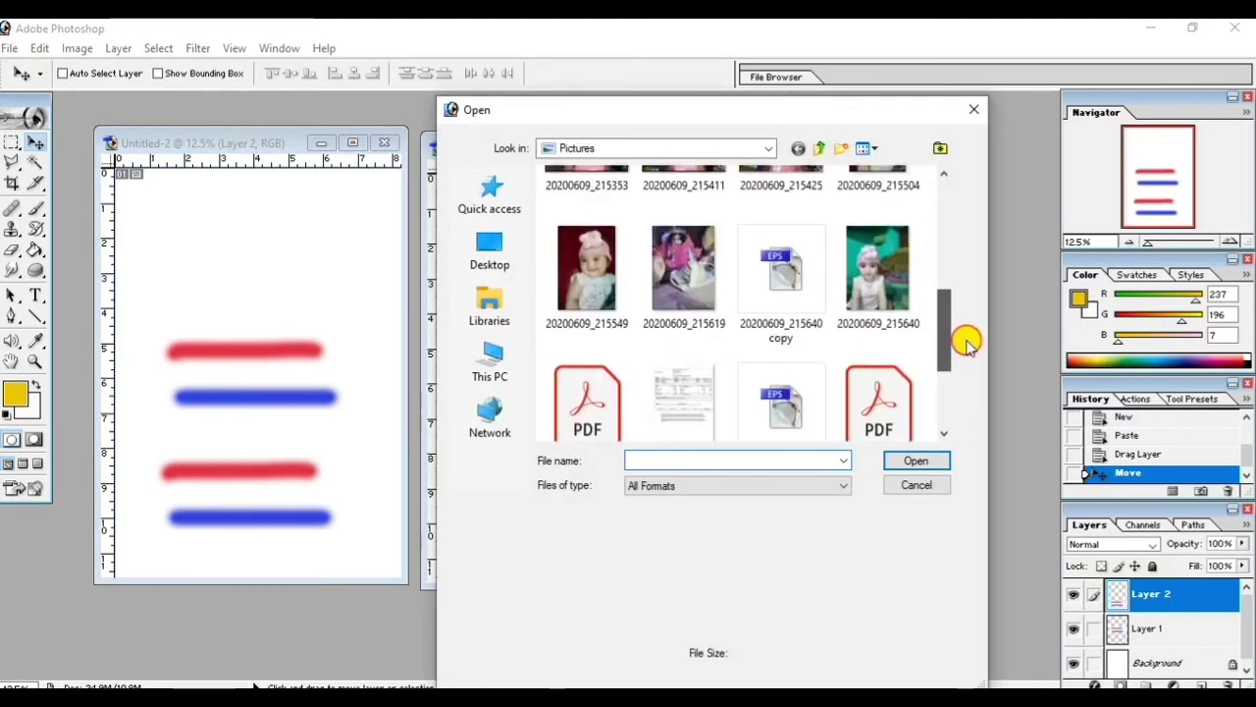
pyautogui.doubleClick(879, 270)
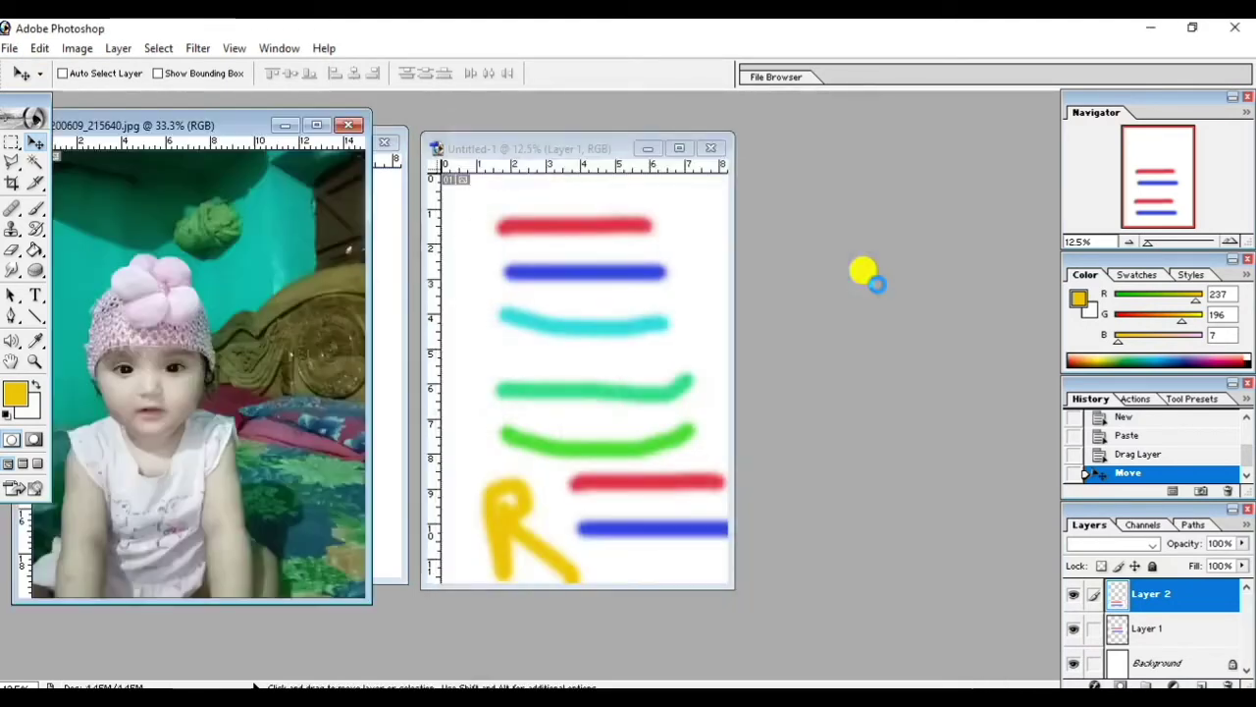
pyautogui.moveTo(132, 120); pyautogui.dragTo(844, 132)
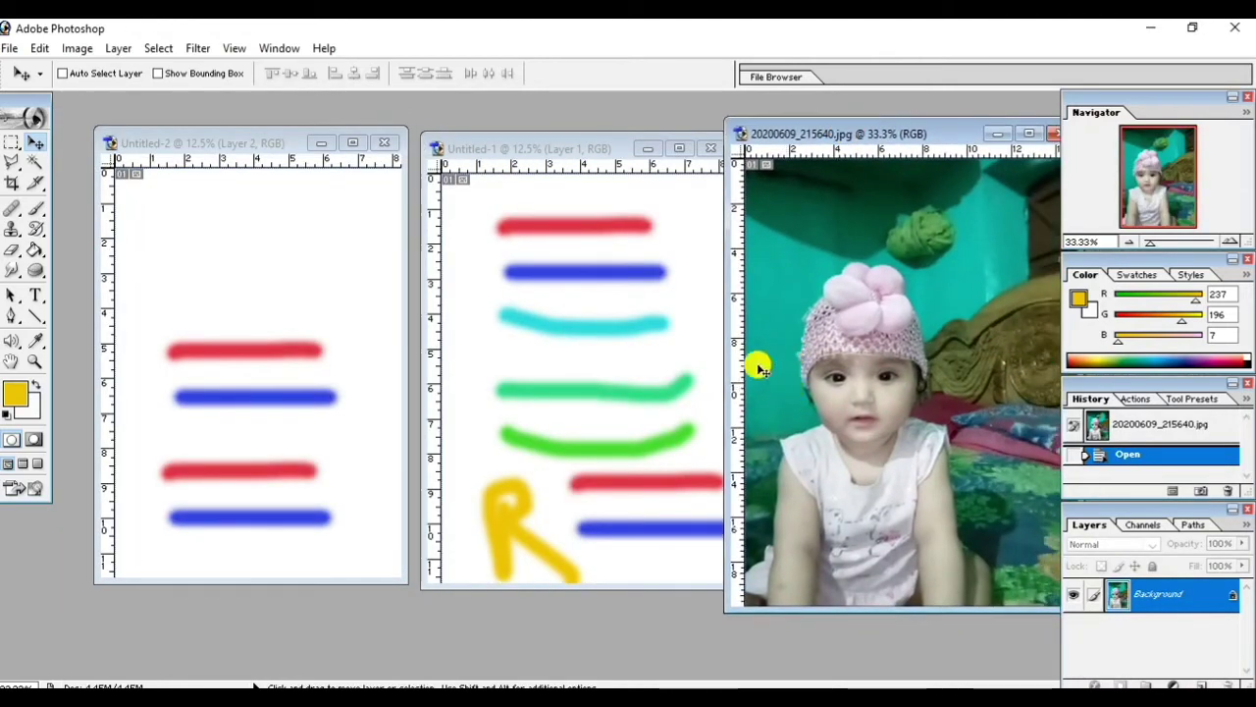
# - Copy a rectangular selection around the baby, then make Untitled-2 the active document
pyautogui.click(10, 142)
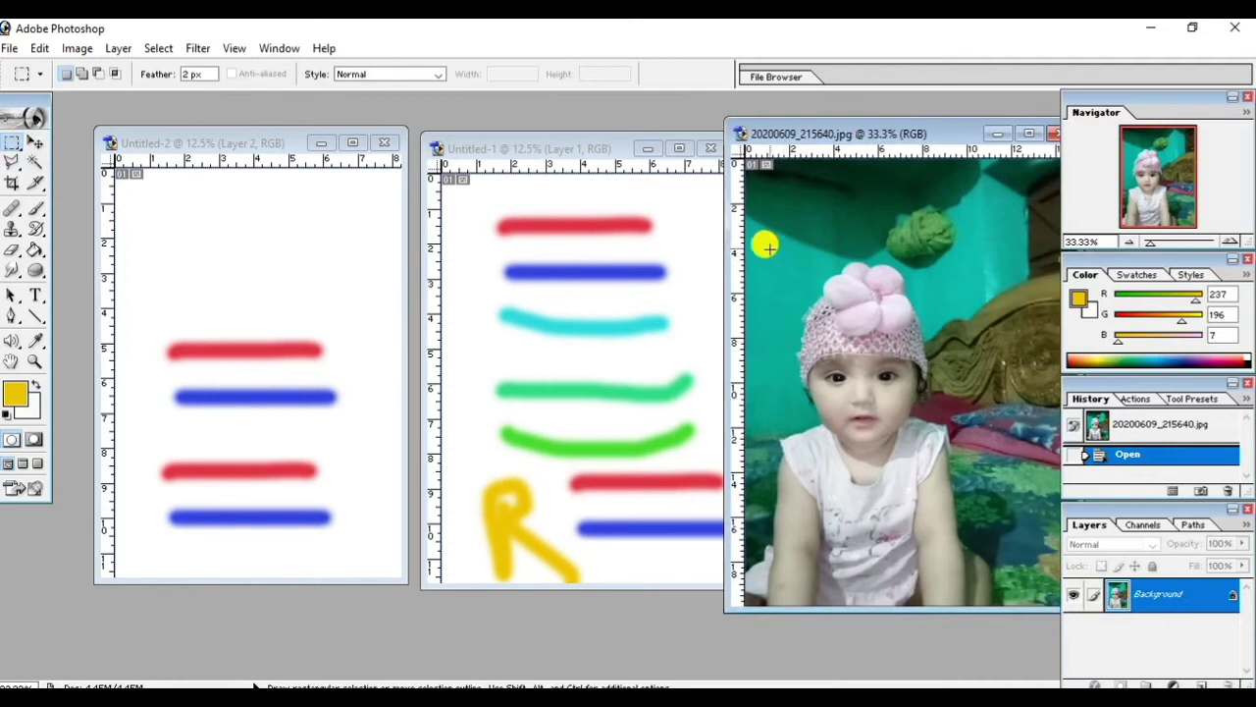
pyautogui.moveTo(760, 233); pyautogui.dragTo(976, 574)
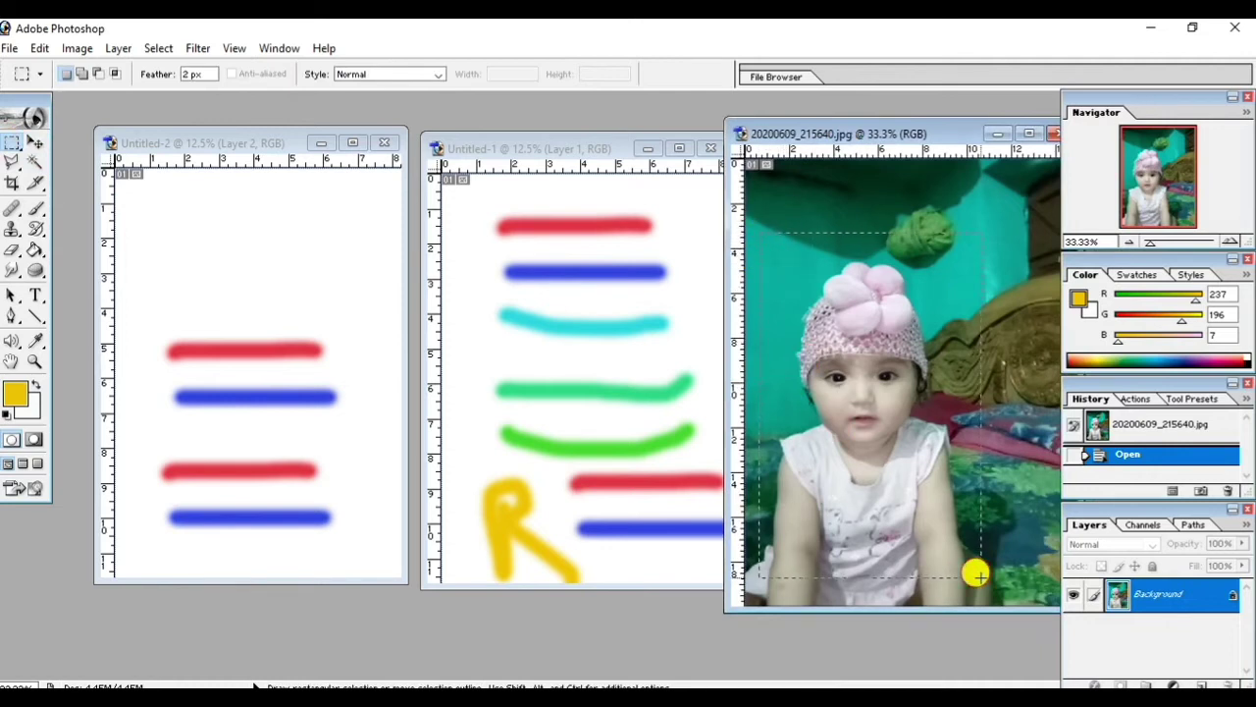
pyautogui.click(42, 49)
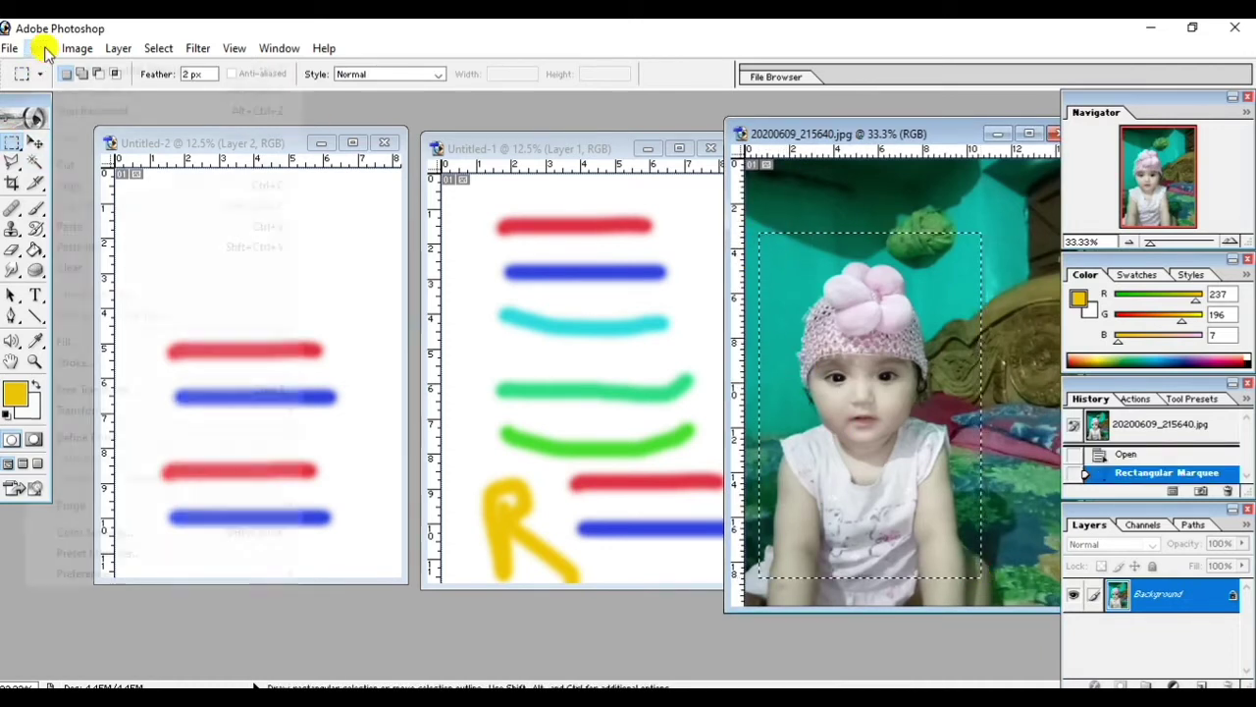
pyautogui.click(85, 186)
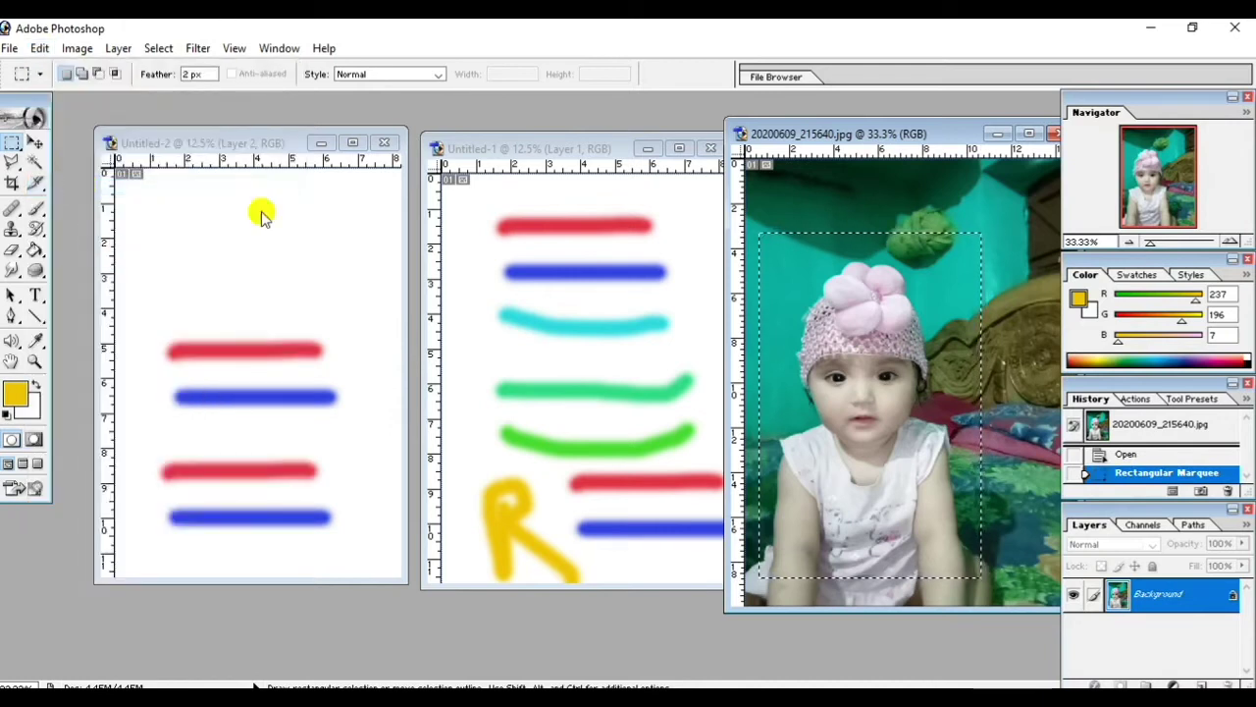
pyautogui.click(238, 142)
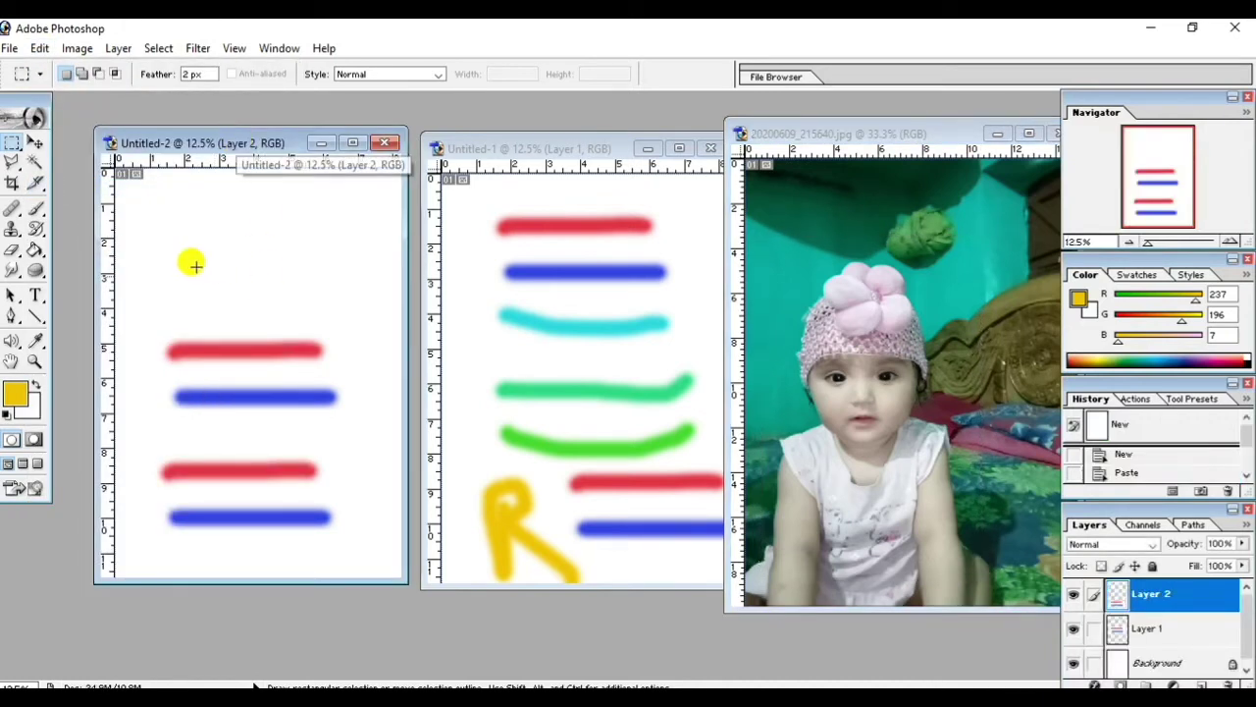
# - Paste the copied baby photo into an elliptical selection drawn above the red line
pyautogui.click(18, 145)
pyautogui.click(66, 163)
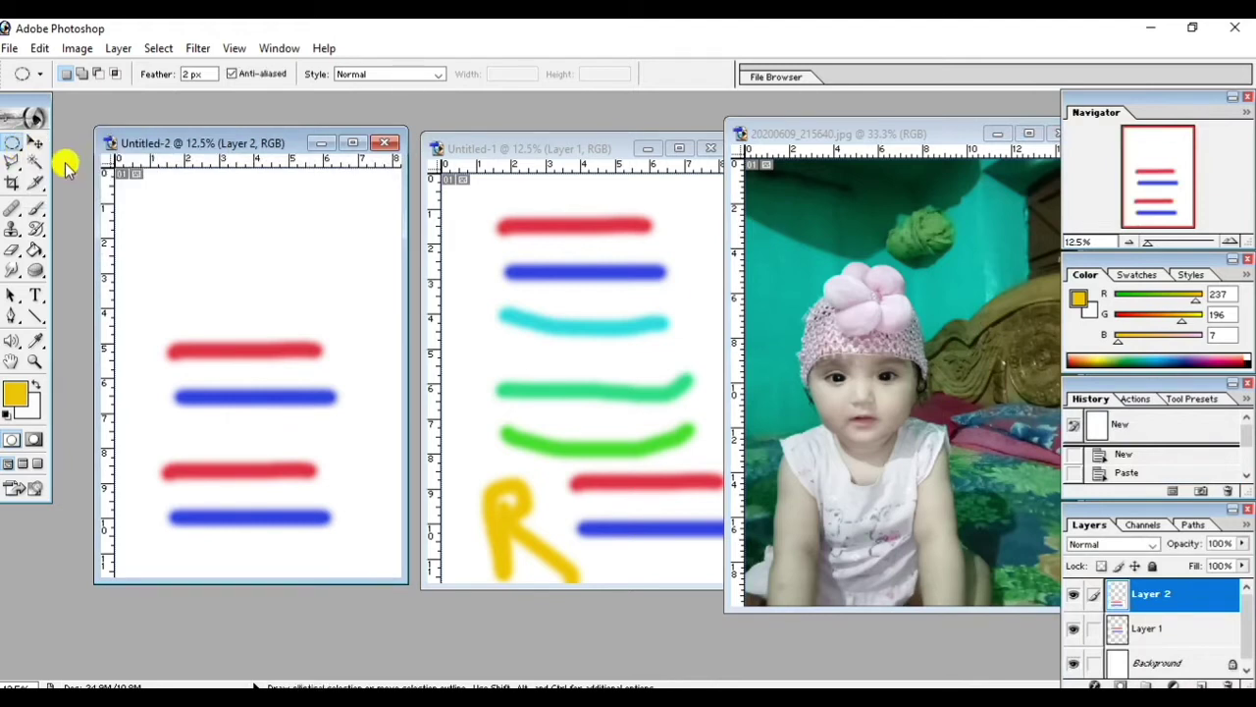
pyautogui.moveTo(169, 197); pyautogui.dragTo(322, 334)
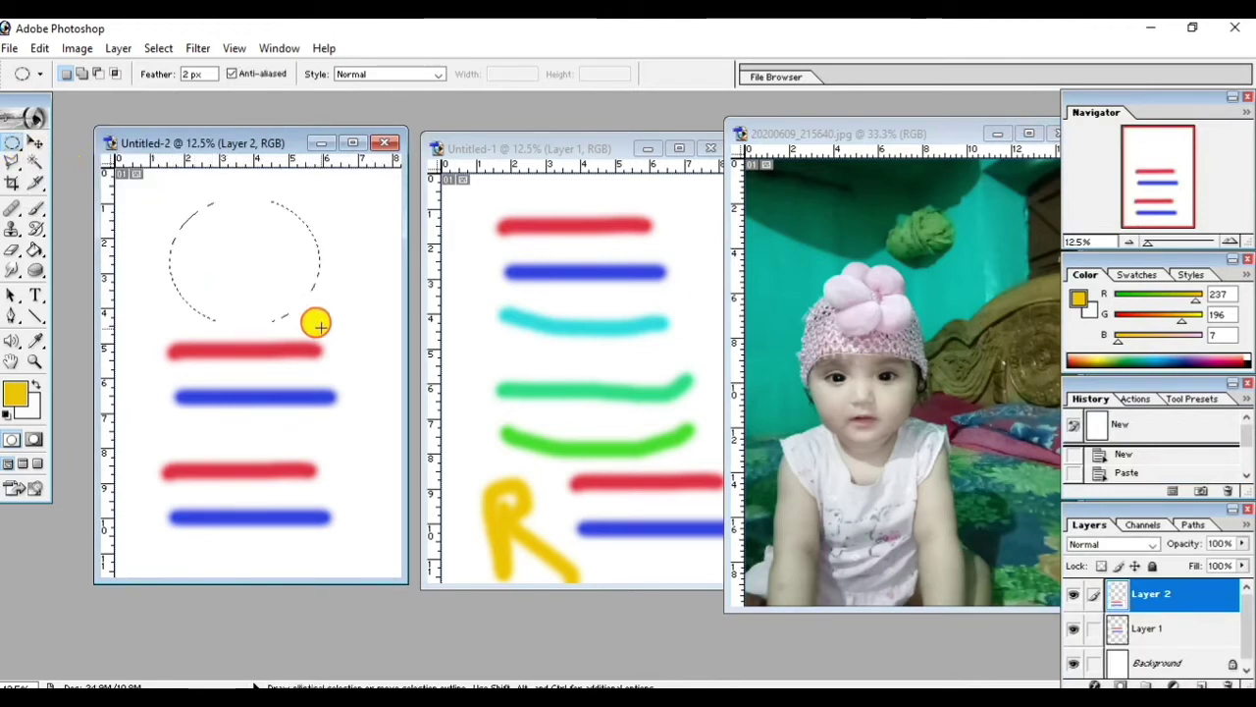
pyautogui.click(41, 49)
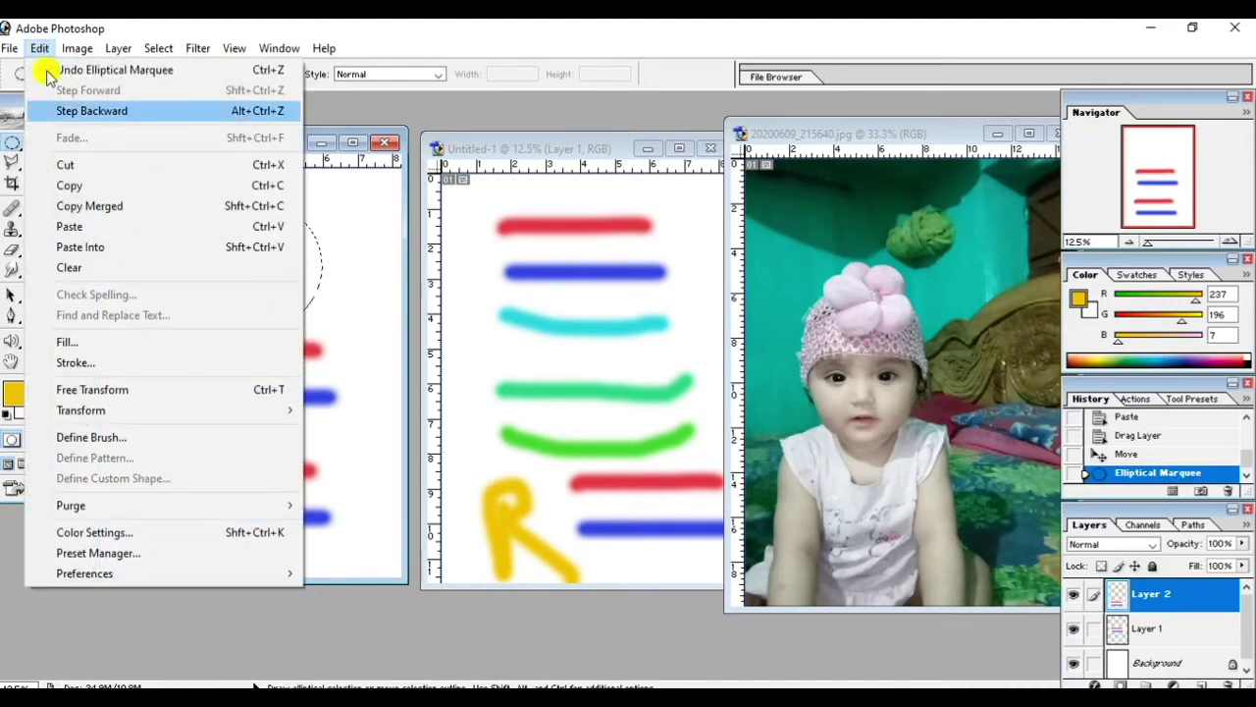
pyautogui.click(108, 253)
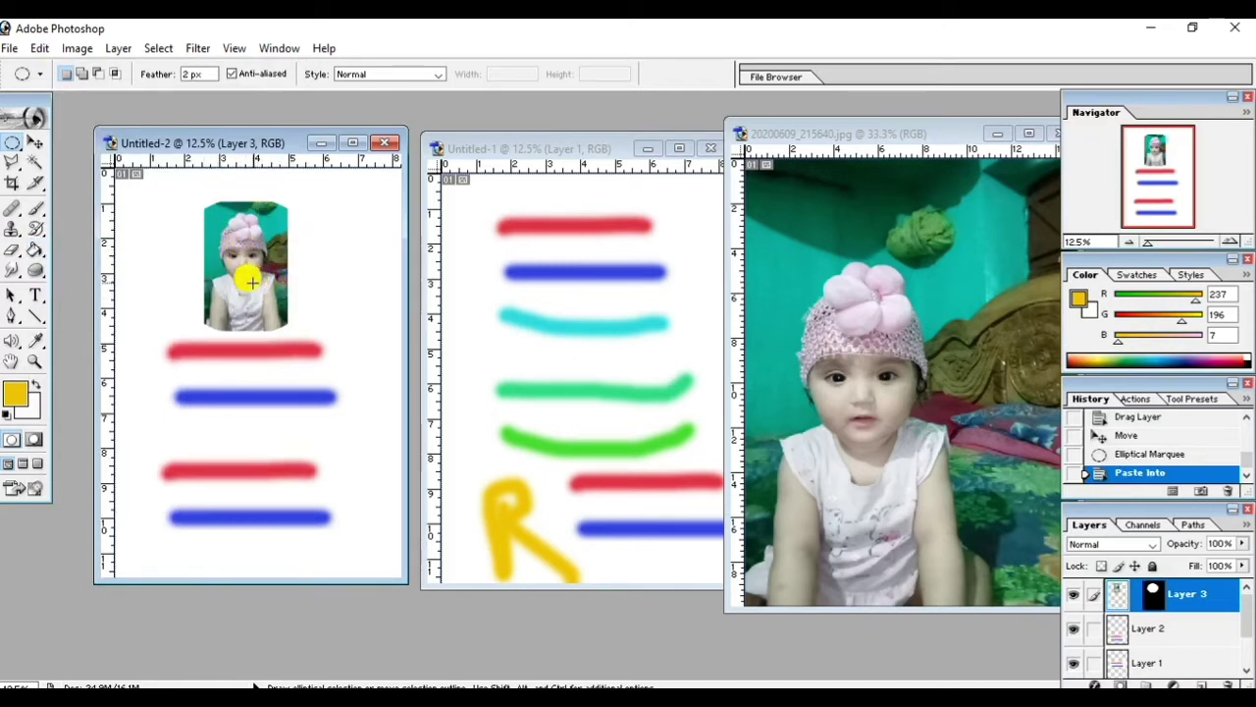
# - Enlarge the pasted baby photo to about 207% with Free Transform, shift it right, and apply it
pyautogui.press('ctrl')
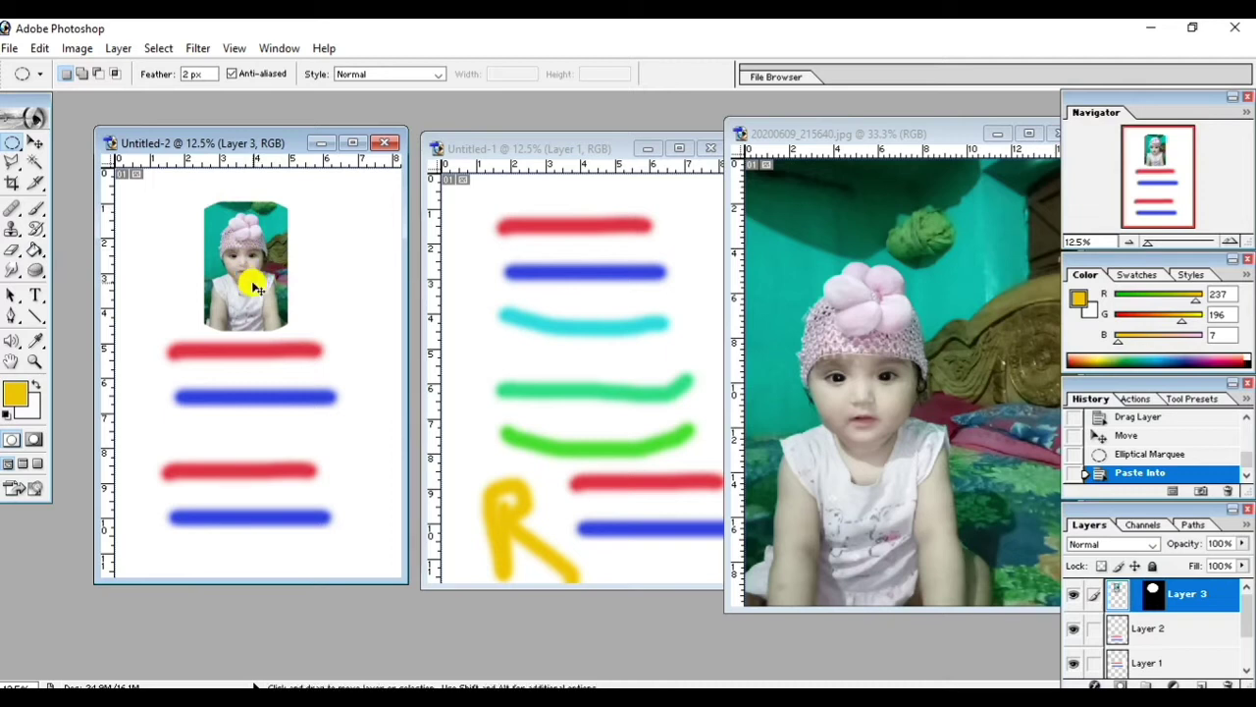
pyautogui.hotkey('ctrl', 't')
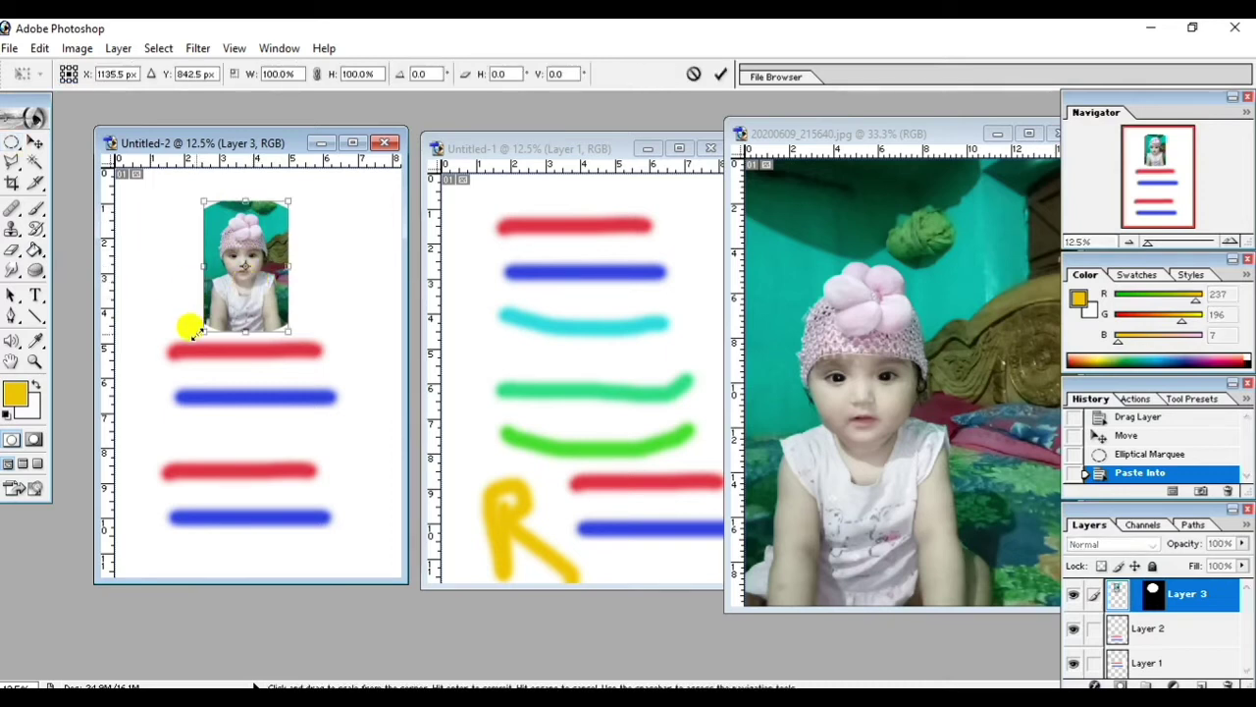
pyautogui.moveTo(193, 332); pyautogui.dragTo(116, 362)
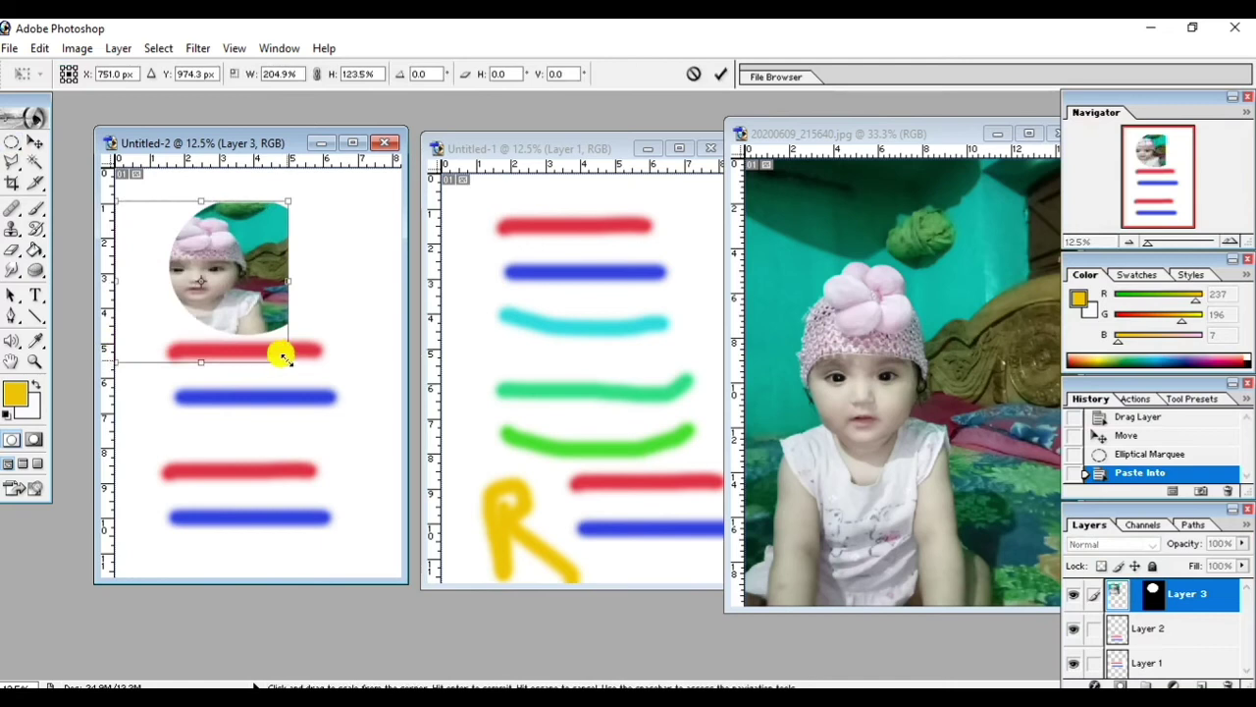
pyautogui.moveTo(281, 357)
pyautogui.mouseDown()
pyautogui.moveTo(339, 356)
pyautogui.moveTo(284, 342)
pyautogui.mouseUp()
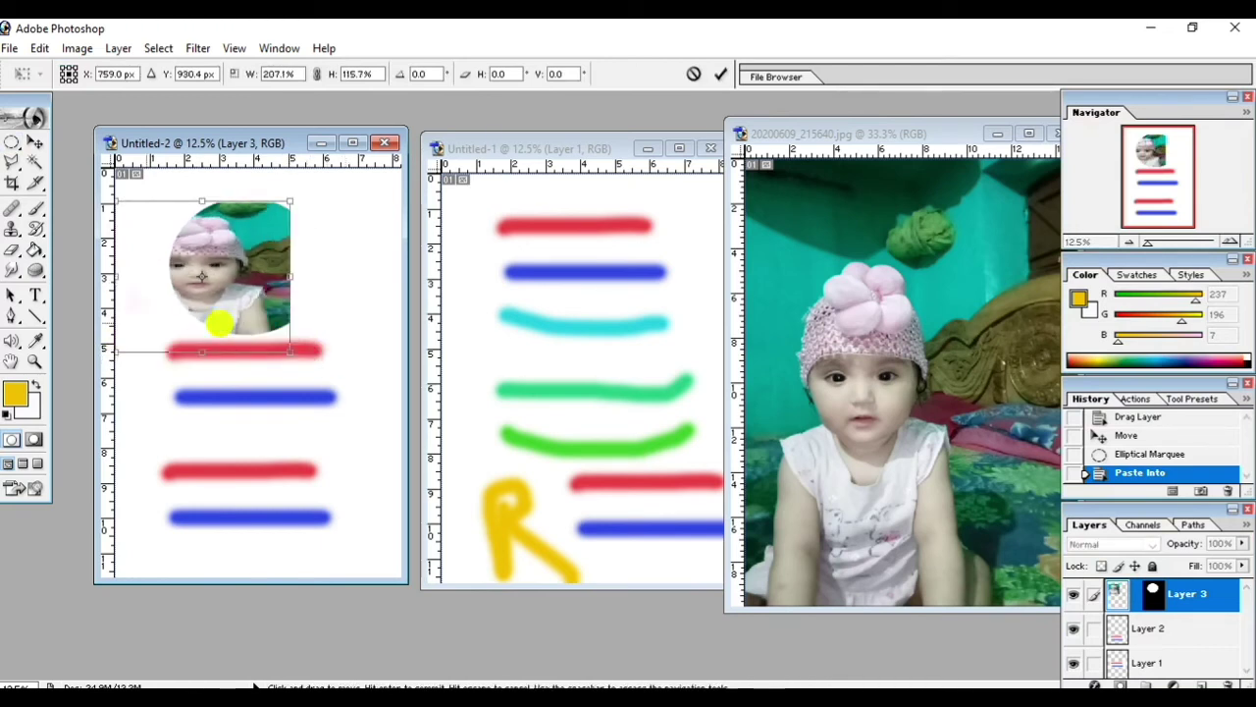
pyautogui.moveTo(131, 309); pyautogui.dragTo(182, 307)
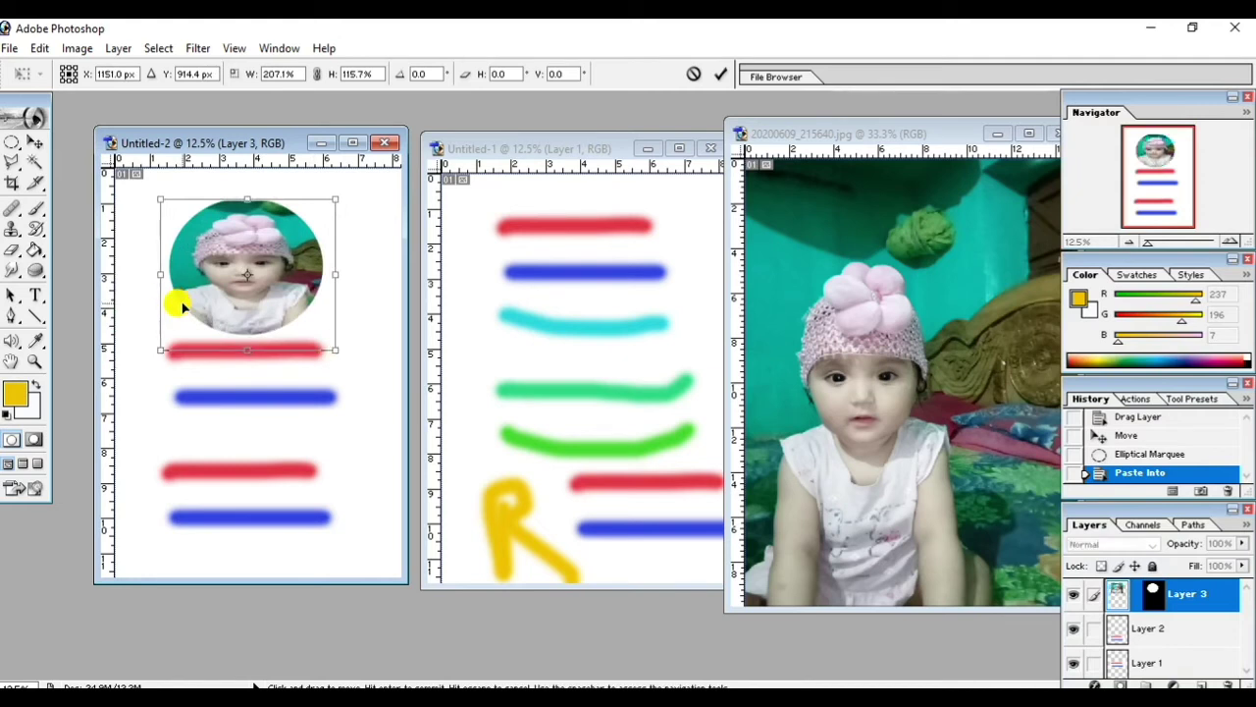
pyautogui.click(37, 141)
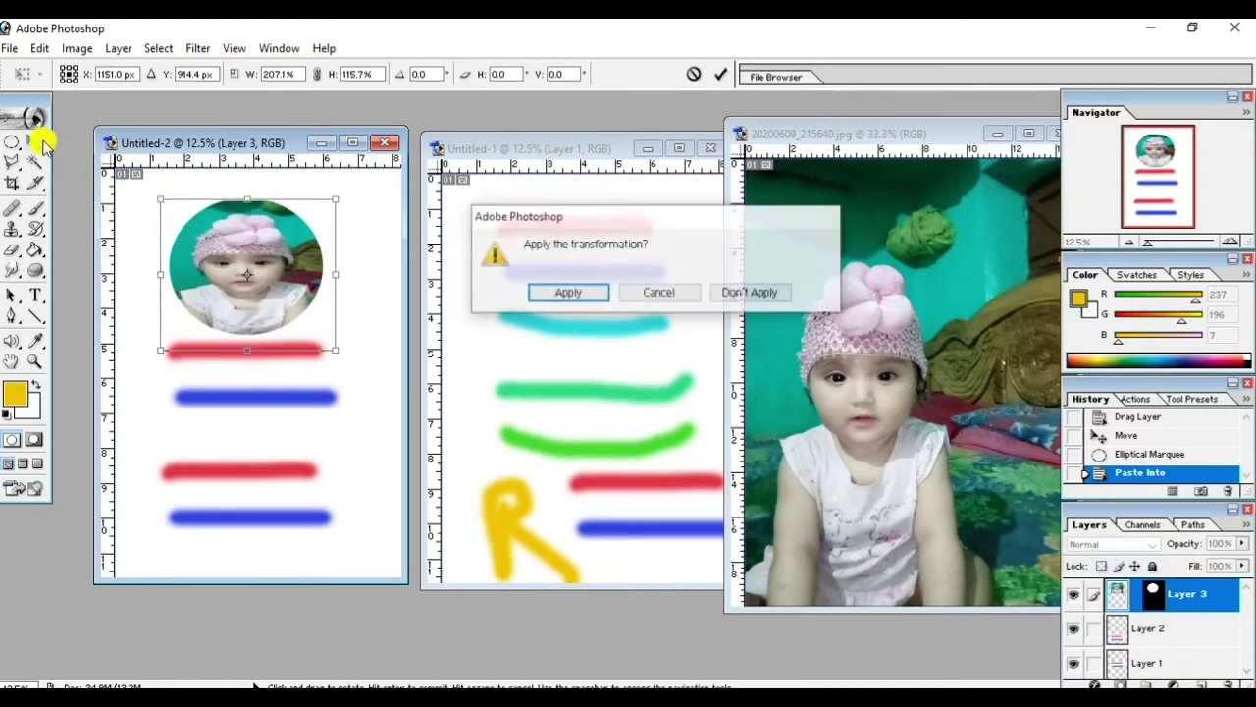
pyautogui.click(559, 288)
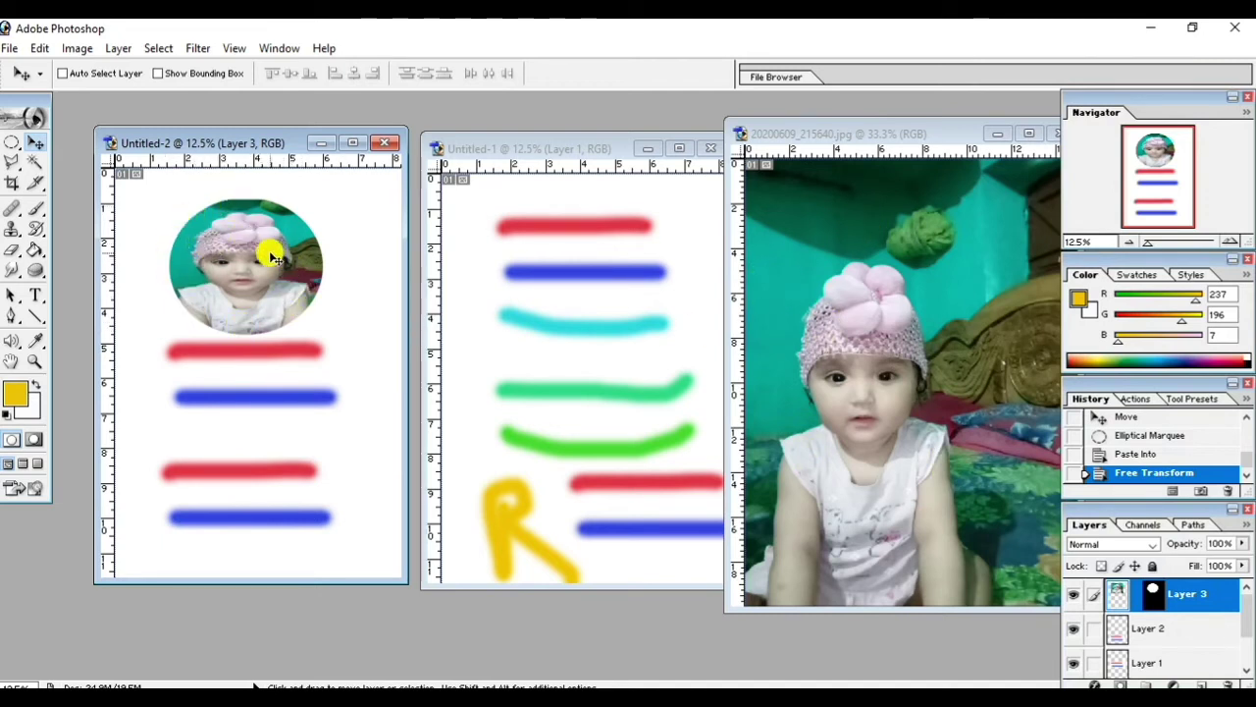
# - Nudge the baby photo slightly within its circular mask
pyautogui.moveTo(253, 270)
pyautogui.mouseDown()
pyautogui.moveTo(224, 300)
pyautogui.moveTo(251, 265)
pyautogui.mouseUp()
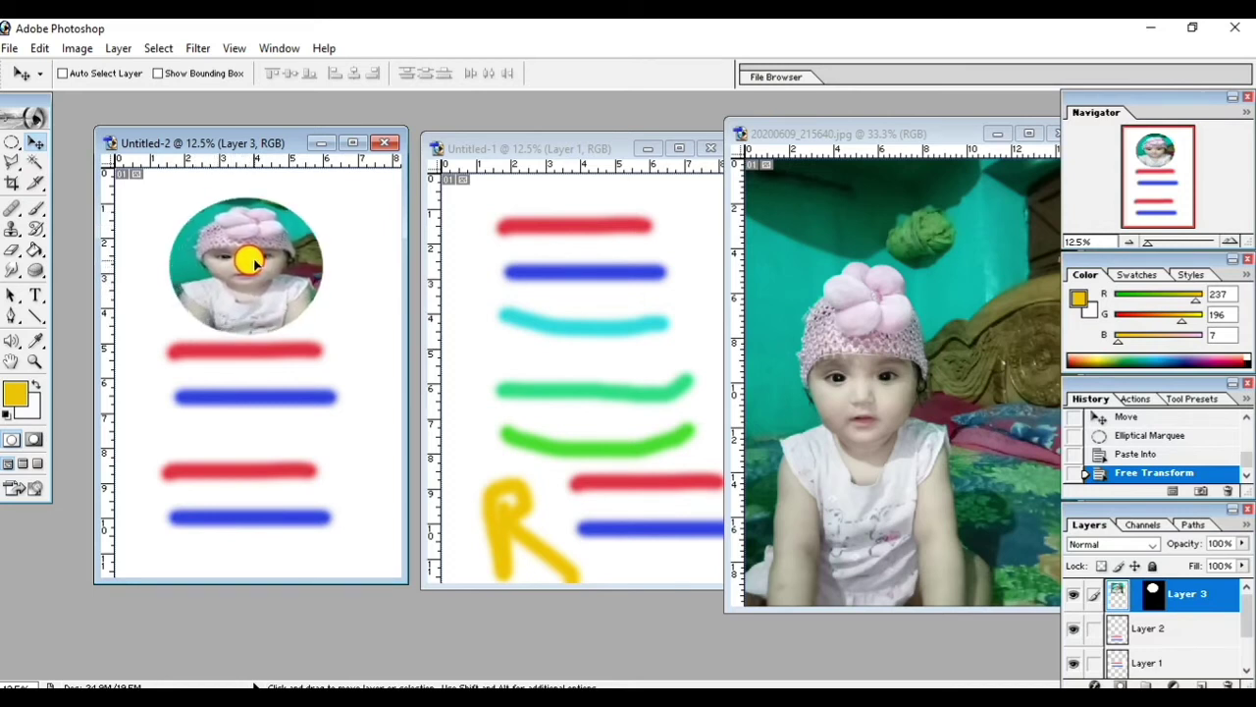
pyautogui.moveTo(249, 263); pyautogui.dragTo(247, 260)
pyautogui.moveTo(308, 317); pyautogui.dragTo(301, 314)
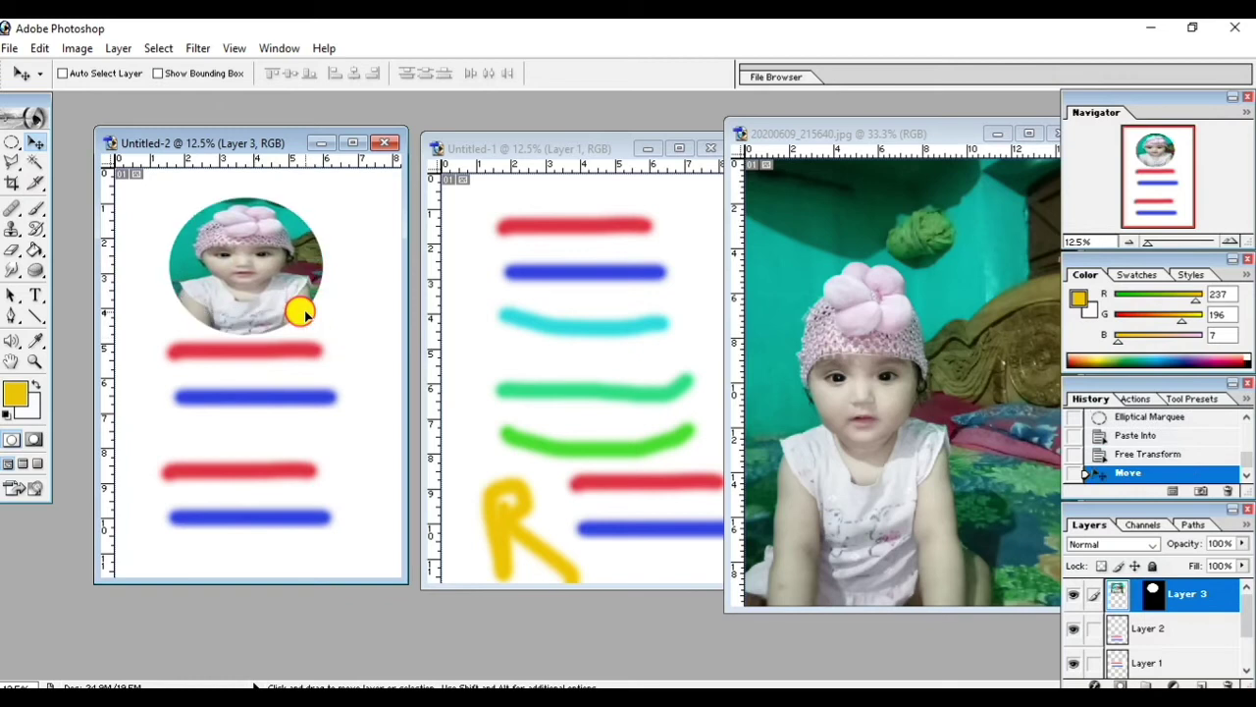
# - Open and close the Edit menu, then bring the 20200609_215640.jpg window forward
pyautogui.click(1134, 587)
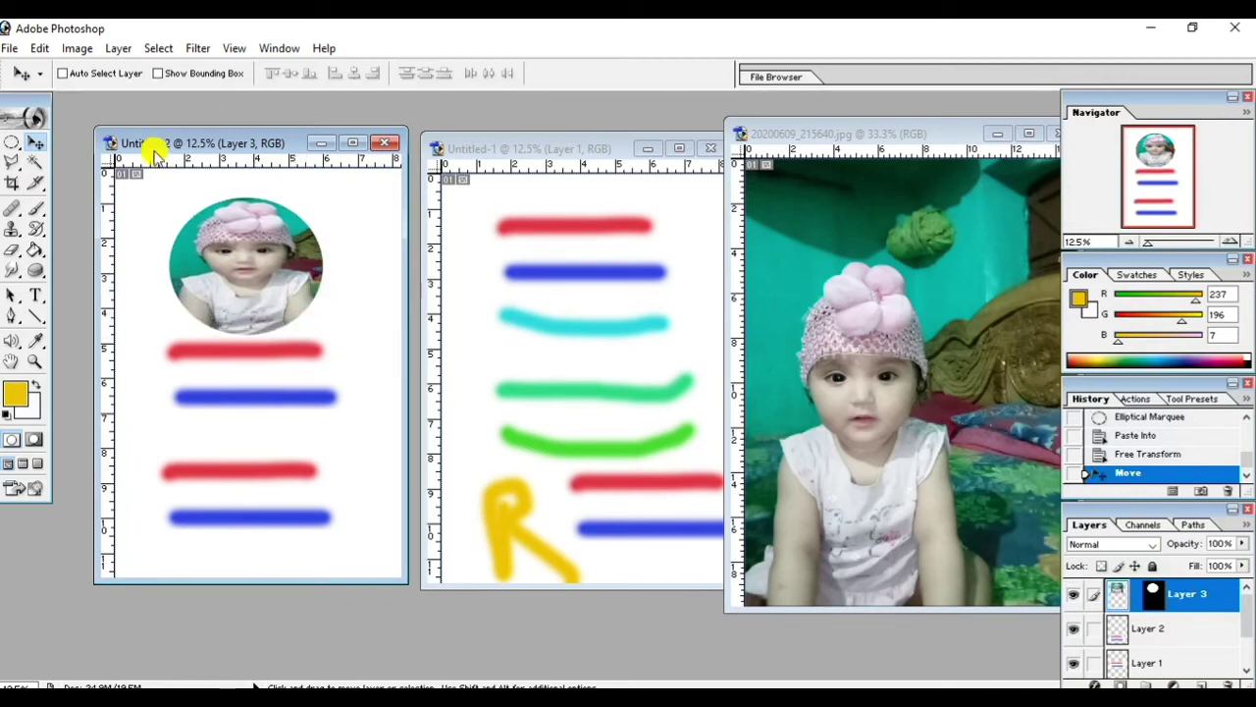
pyautogui.click(39, 48)
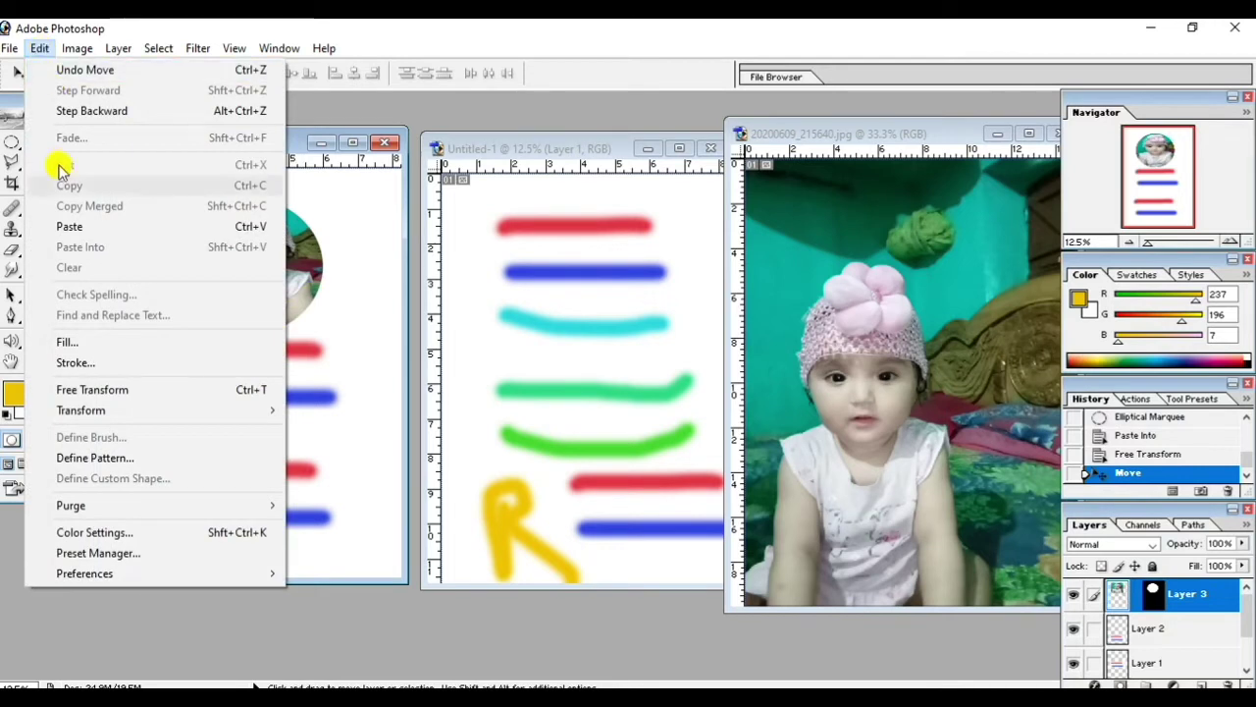
pyautogui.click(371, 322)
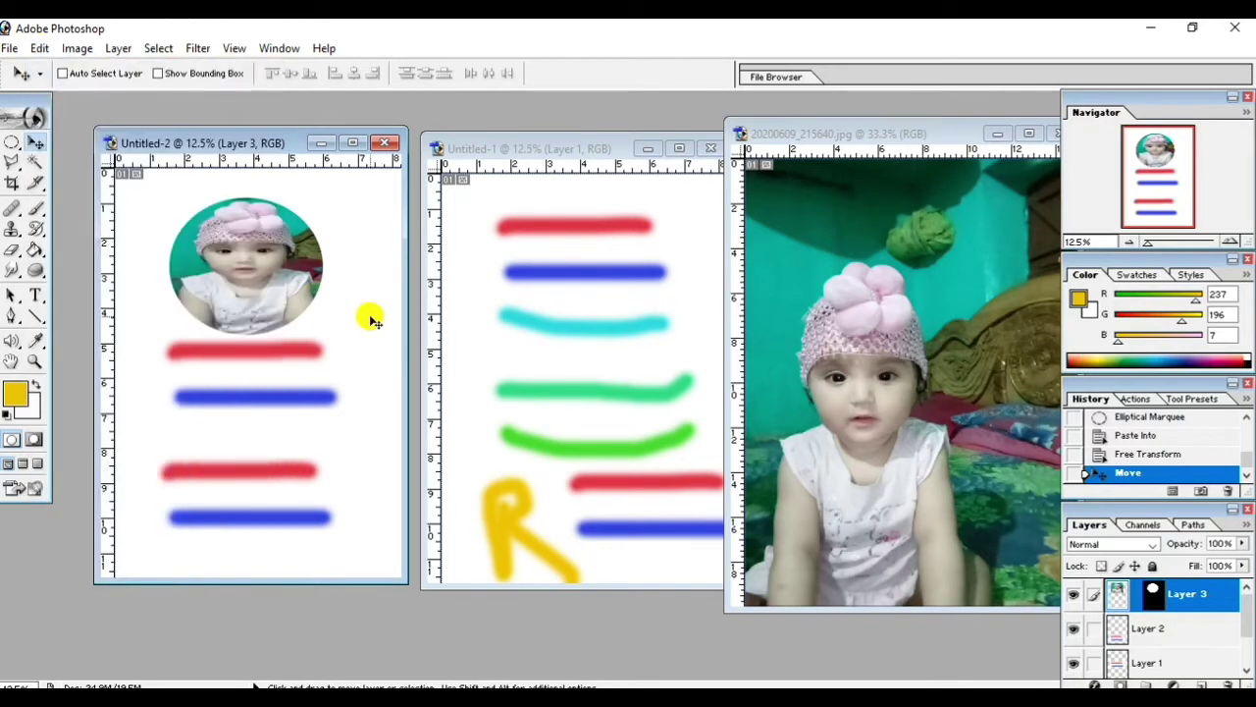
pyautogui.click(831, 134)
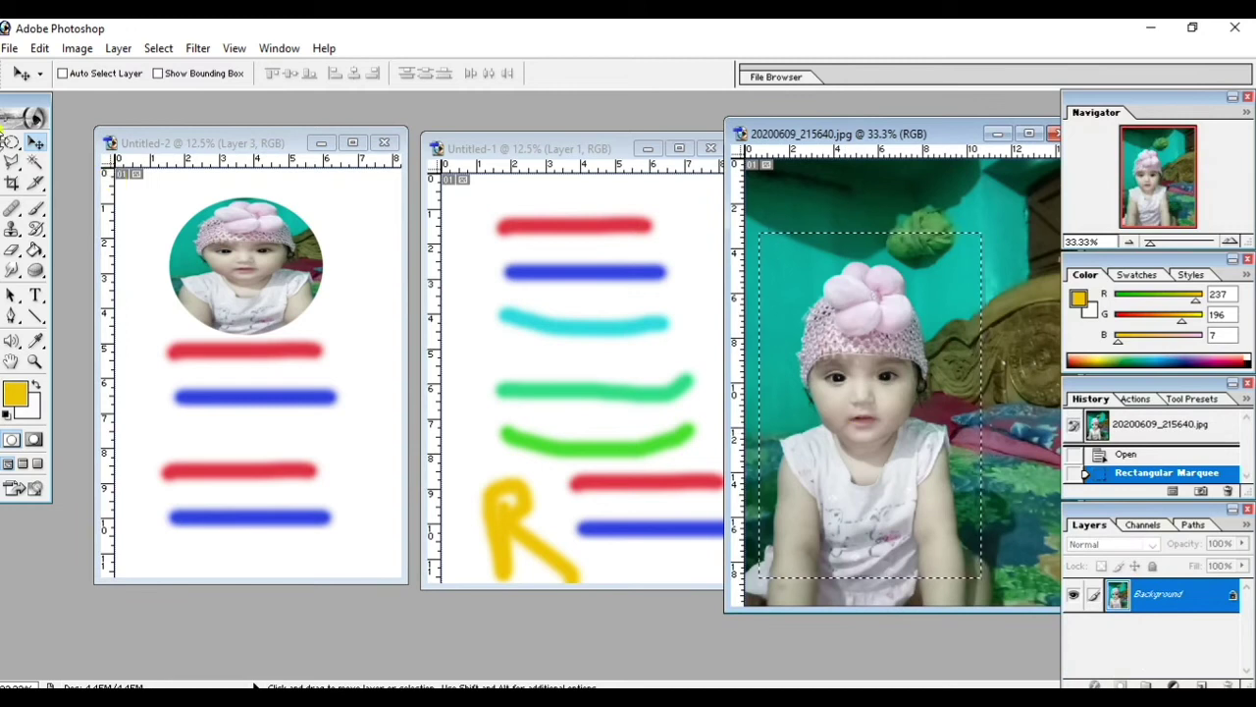
# - Clear an oval on the photo's upper right to white using Edit > Clear, then deselect
pyautogui.click(11, 142)
pyautogui.click(1050, 314)
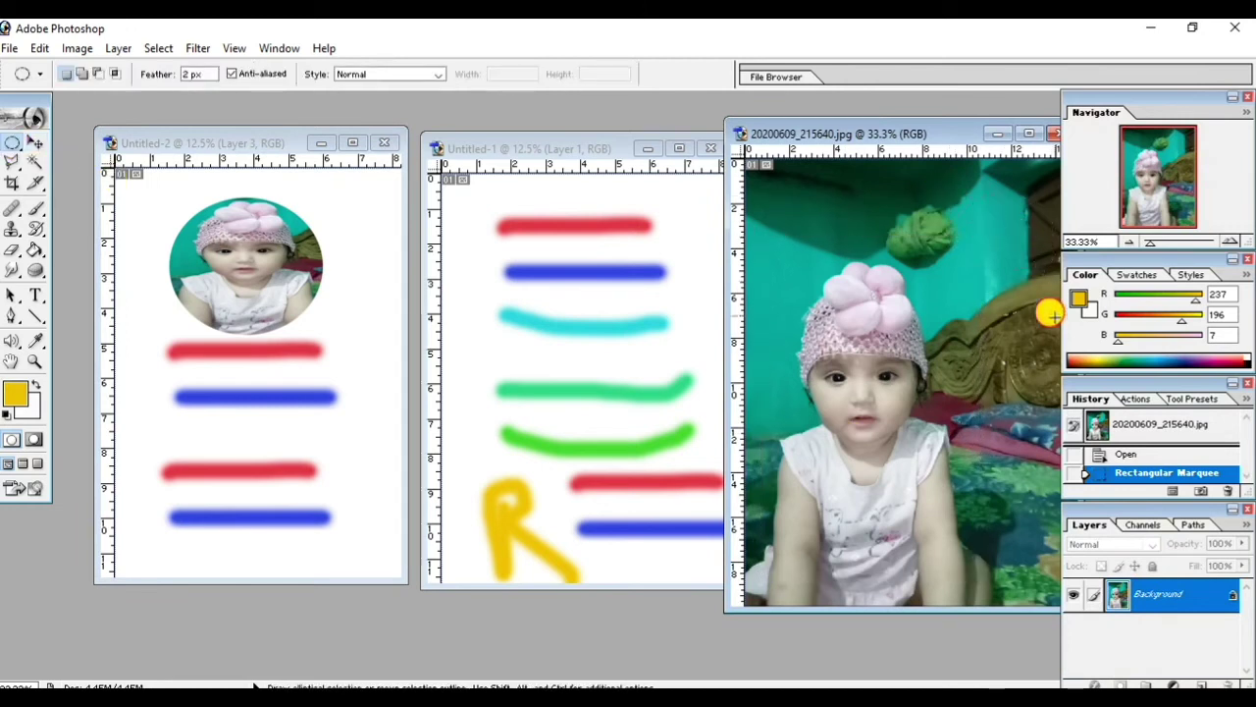
pyautogui.moveTo(948, 192); pyautogui.dragTo(1044, 345)
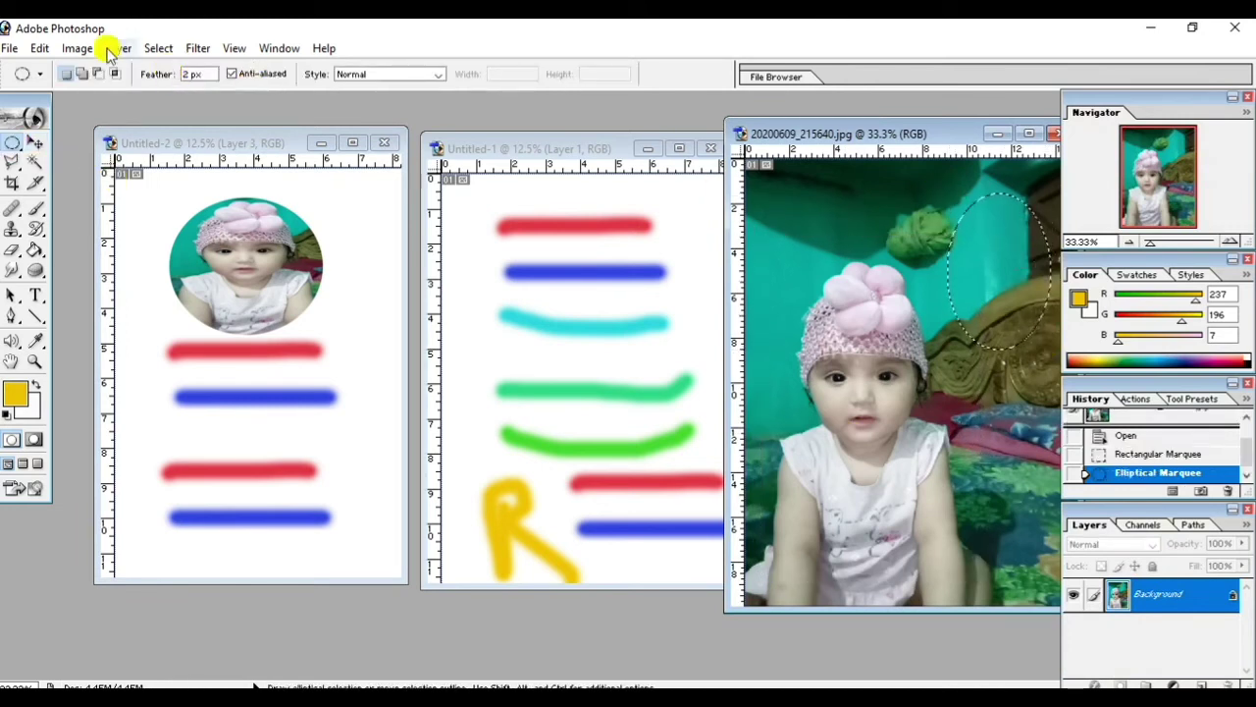
pyautogui.click(39, 48)
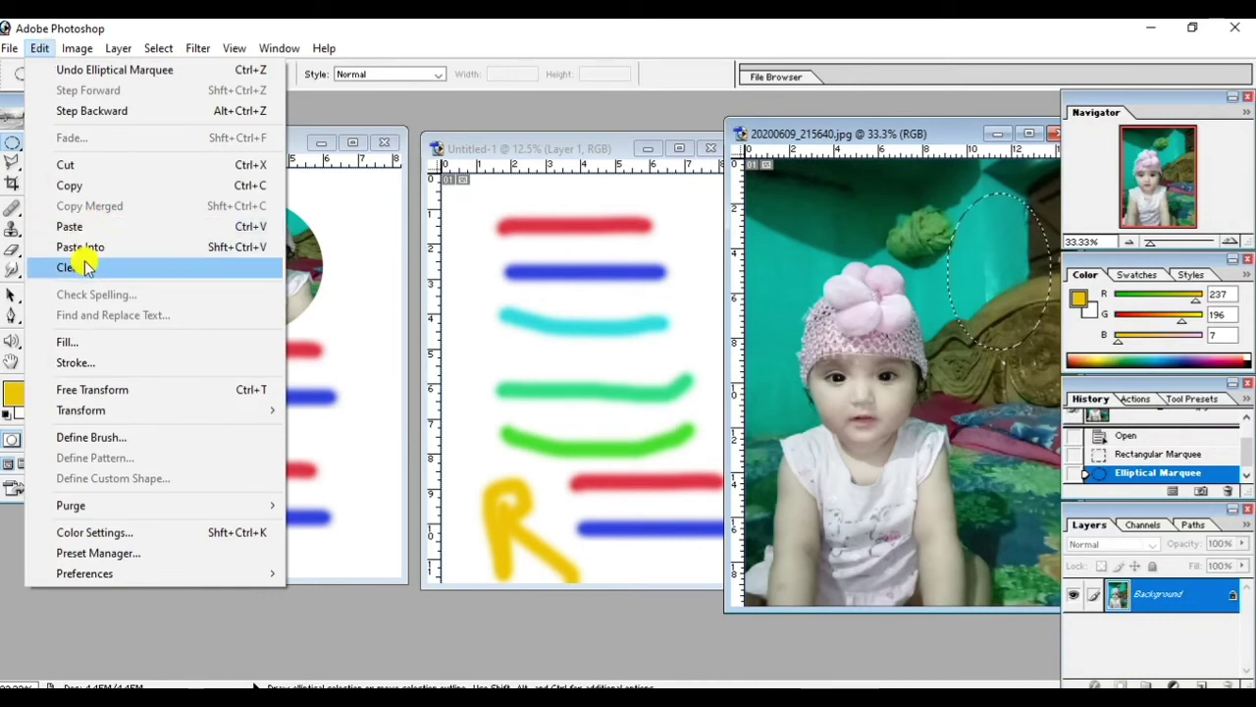
pyautogui.click(70, 267)
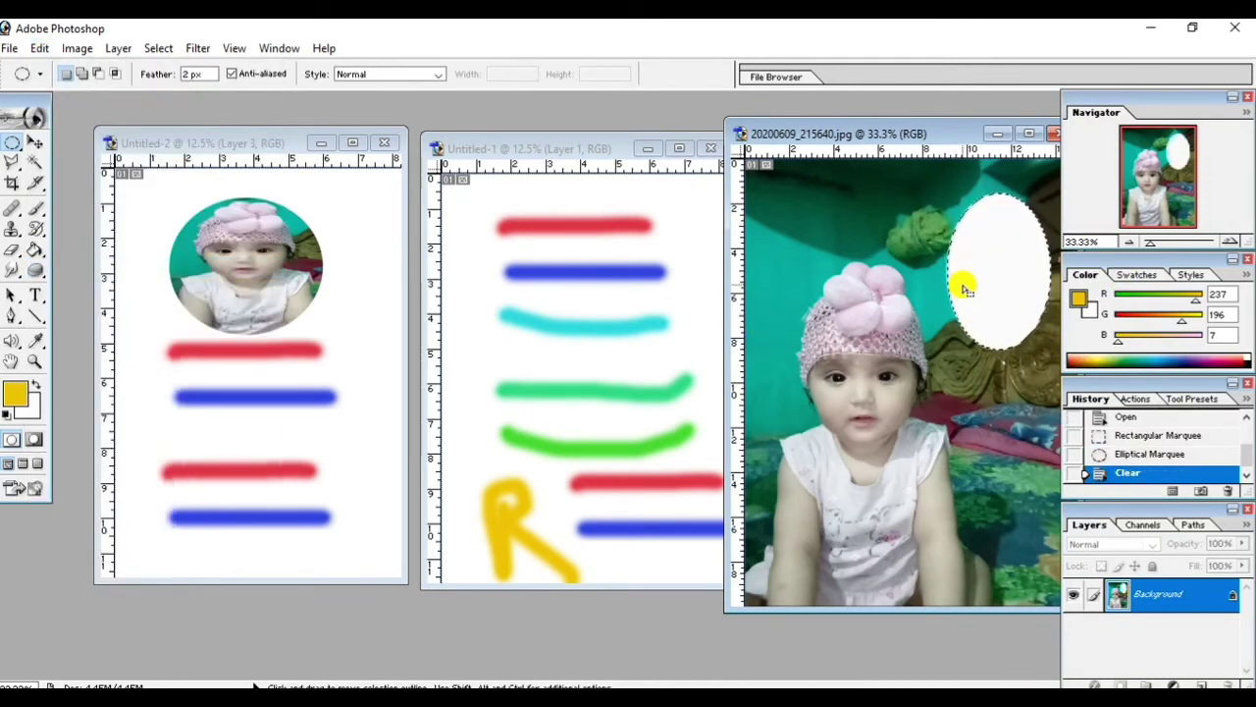
pyautogui.click(981, 410)
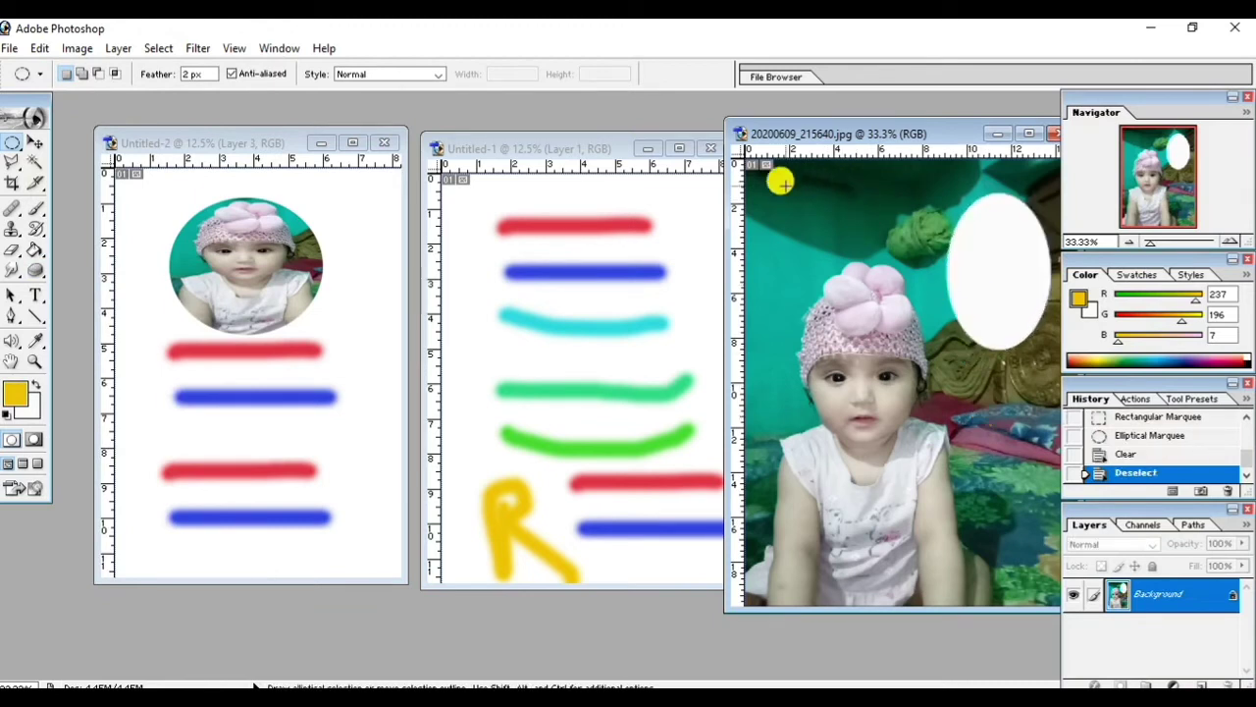
# - Clear a second small oval near the photo's top left with Delete
pyautogui.moveTo(850, 231); pyautogui.dragTo(864, 244)
pyautogui.press('Delete')
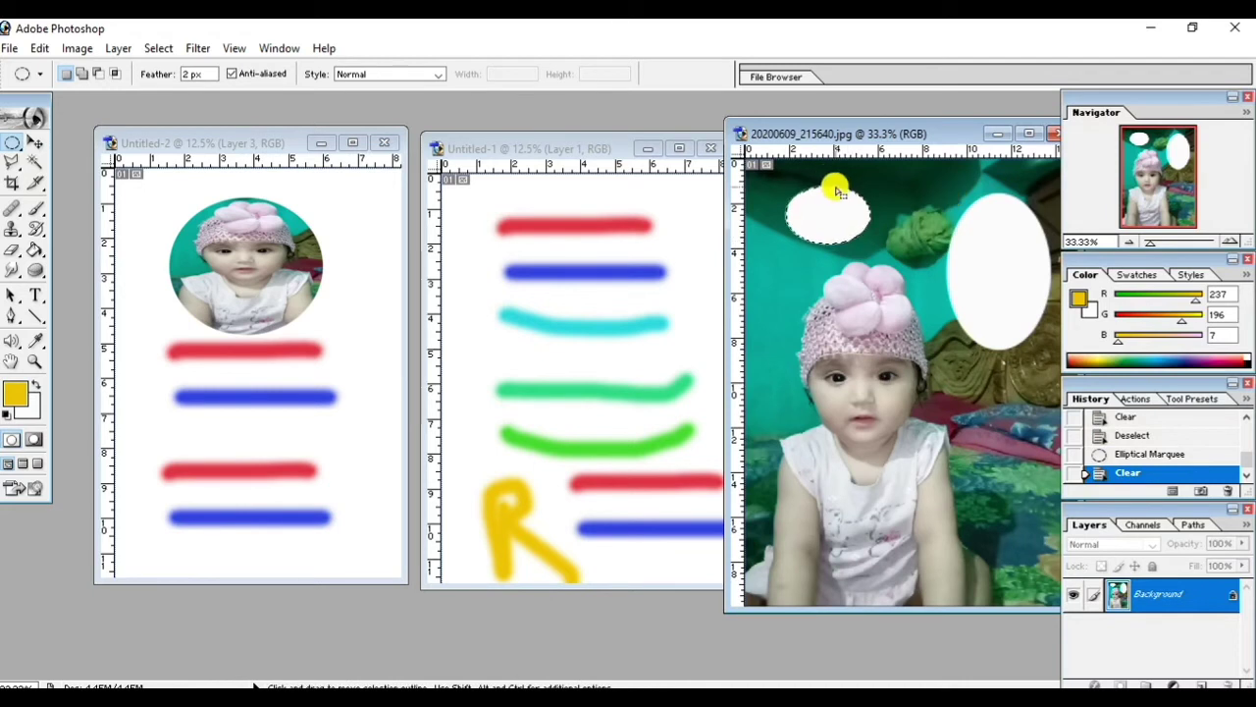
pyautogui.click(35, 48)
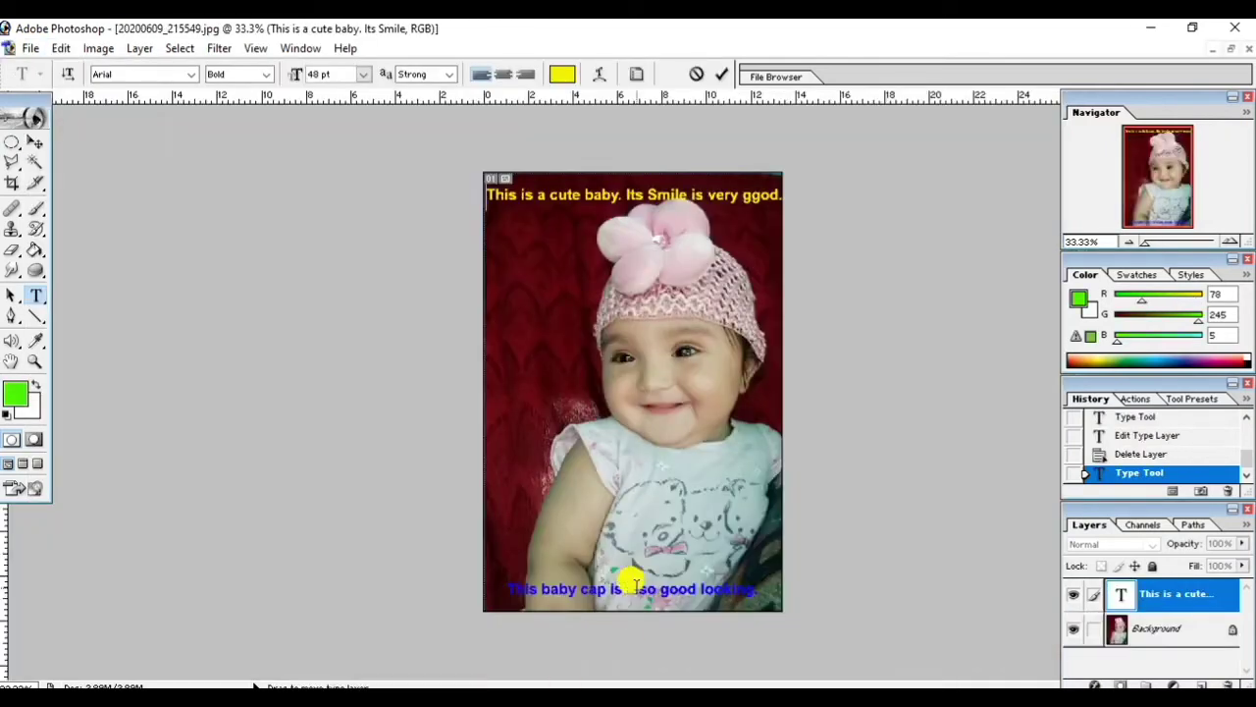
# - Run Check Spelling and change 'ggod' to the suggestion 'good' in the caption
pyautogui.click(57, 47)
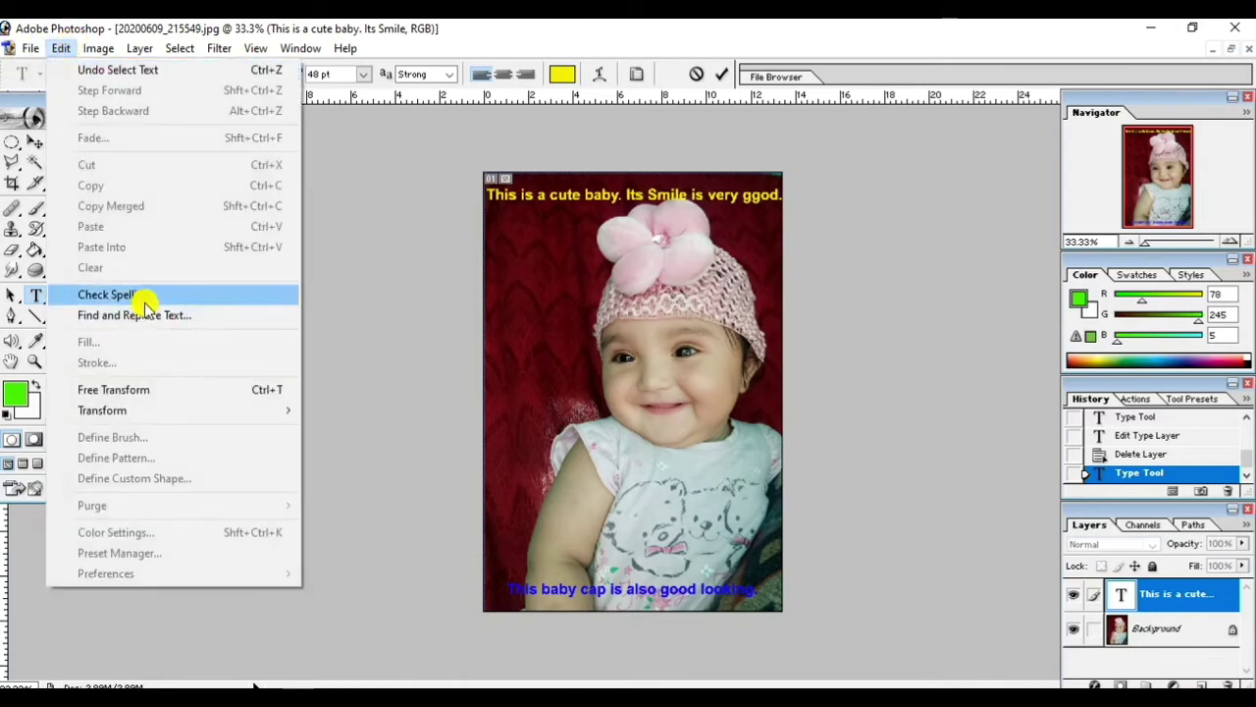
pyautogui.click(144, 297)
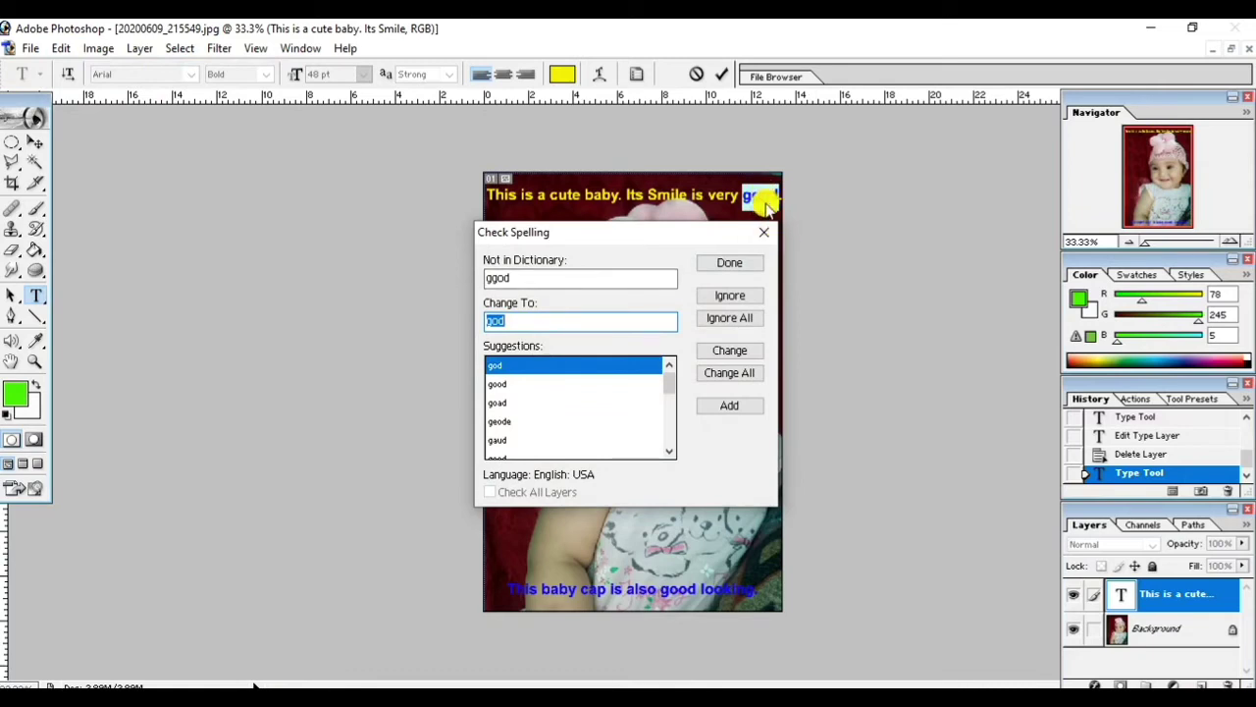
pyautogui.click(501, 384)
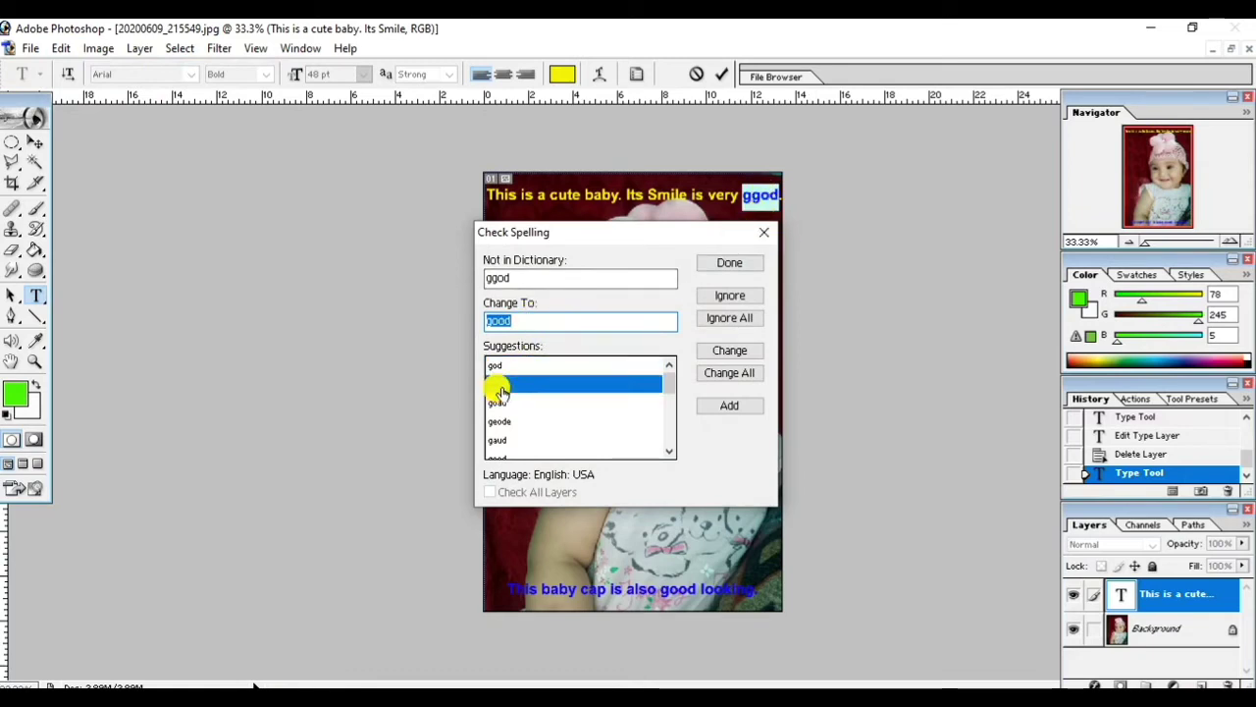
pyautogui.click(723, 351)
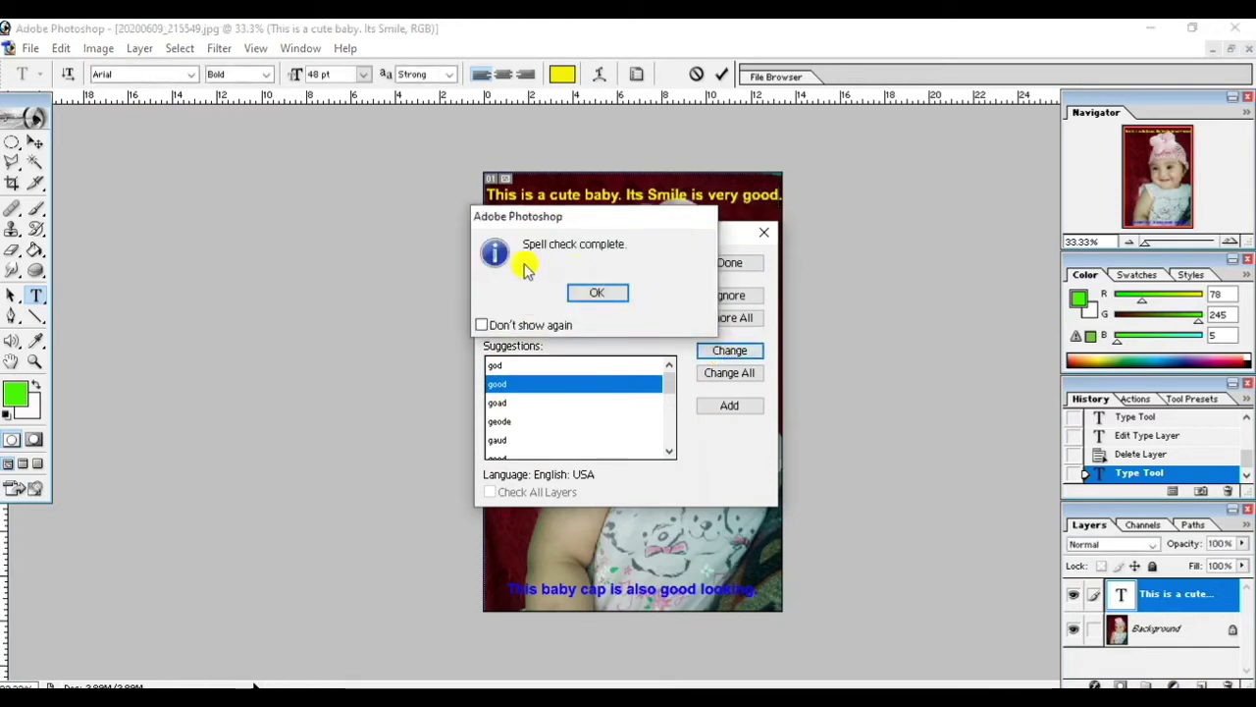
pyautogui.click(592, 294)
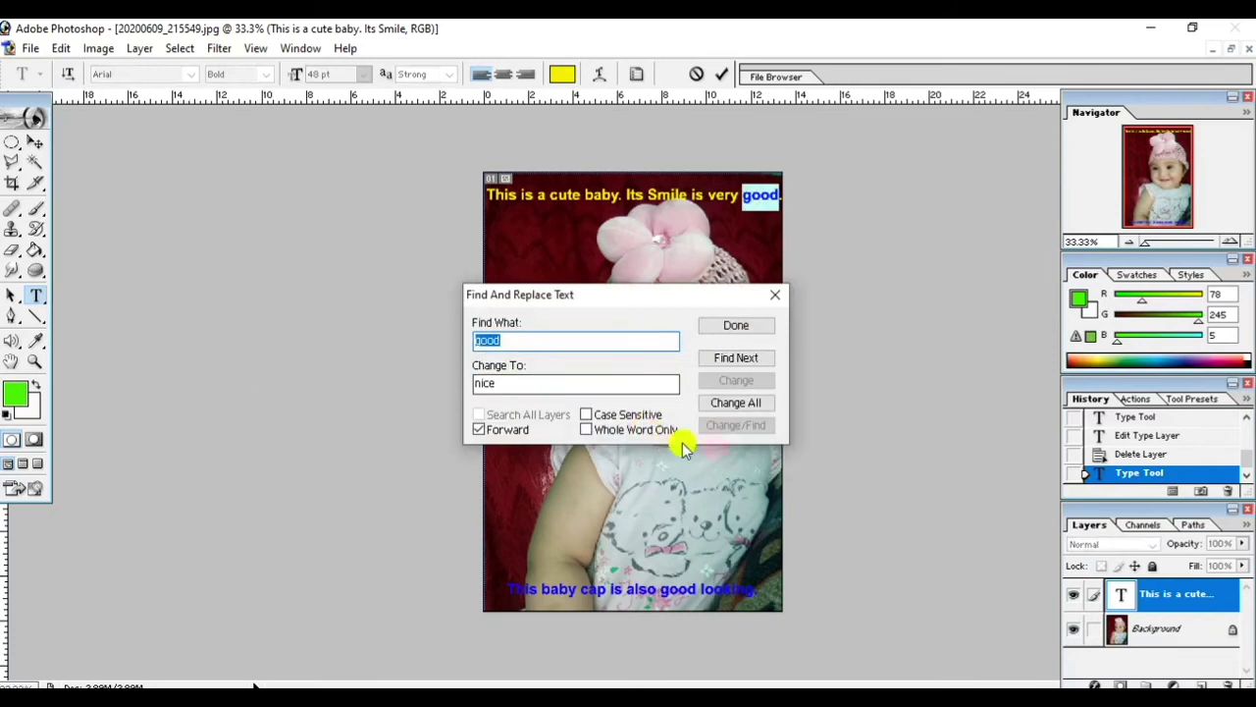
# - Replace all 'good' with 'nice', then remove the caption text layer
pyautogui.click(731, 405)
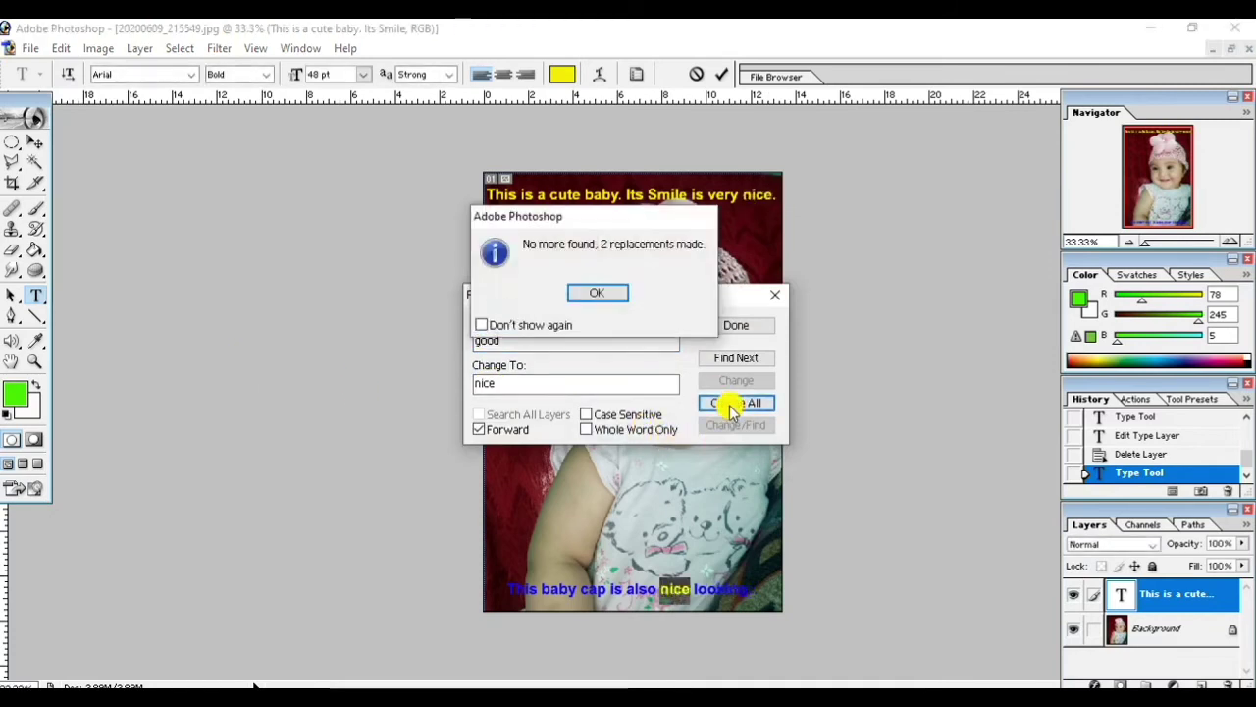
pyautogui.click(594, 293)
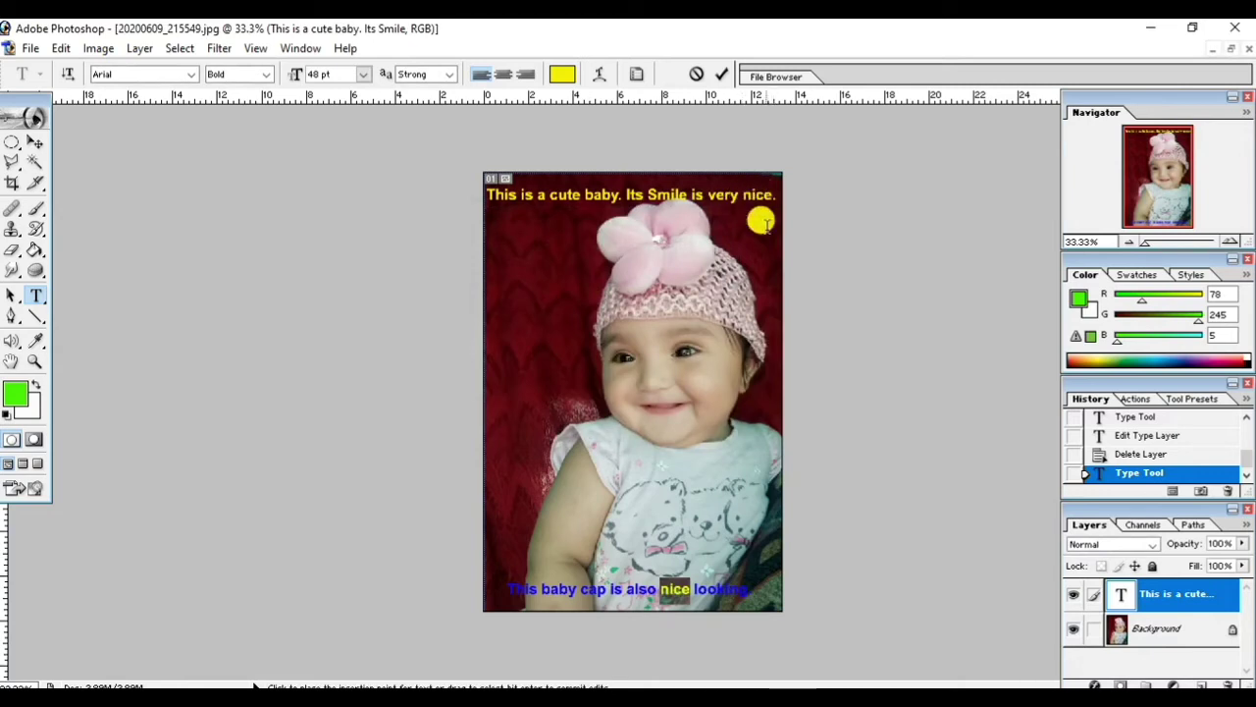
pyautogui.click(670, 587)
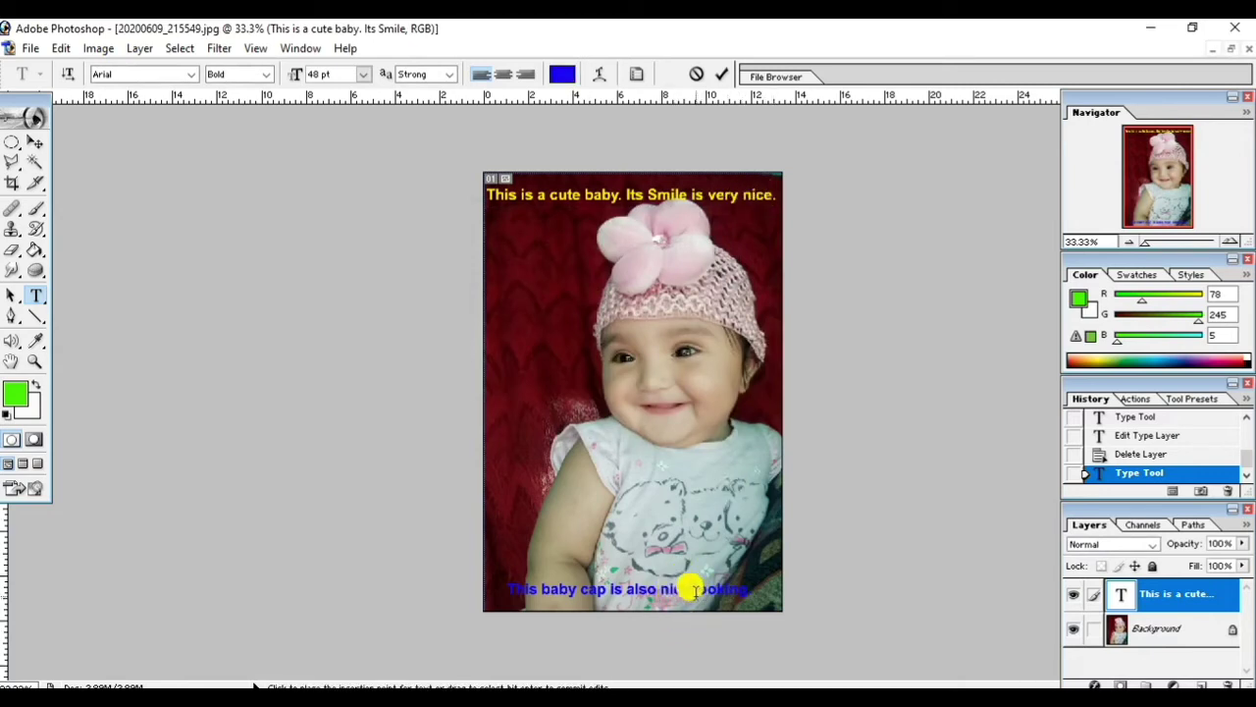
pyautogui.press('Escape')
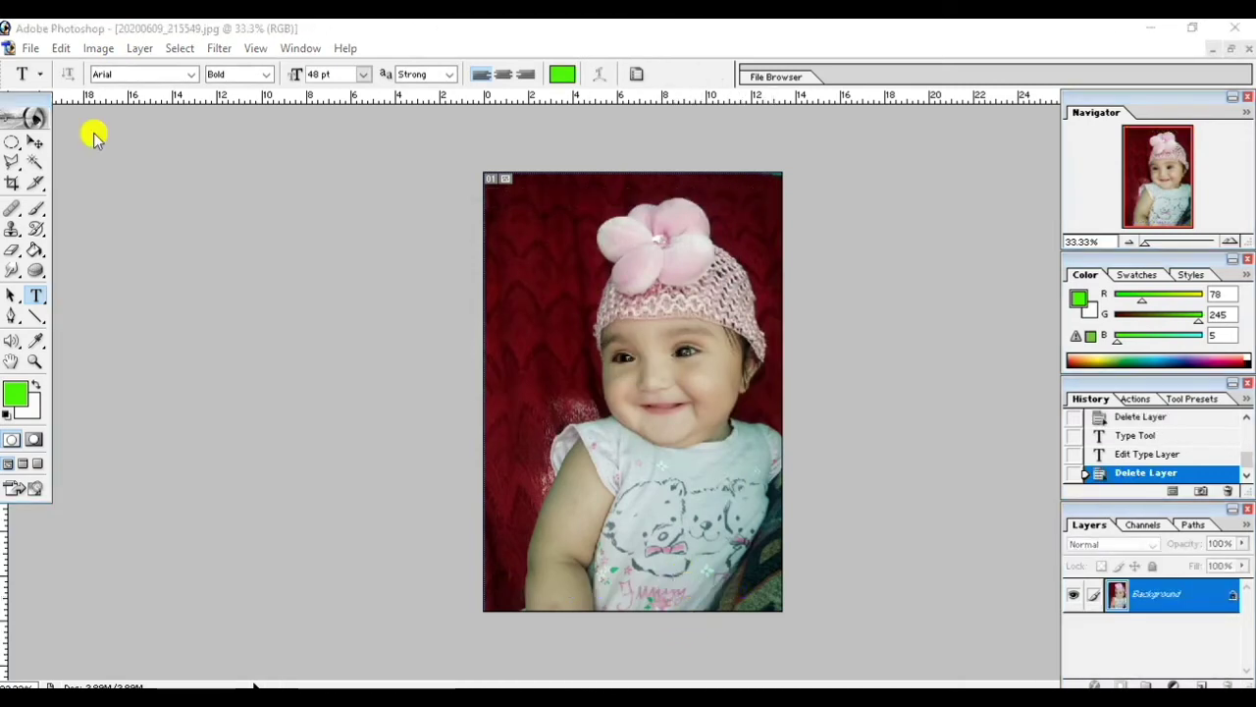
pyautogui.click(60, 48)
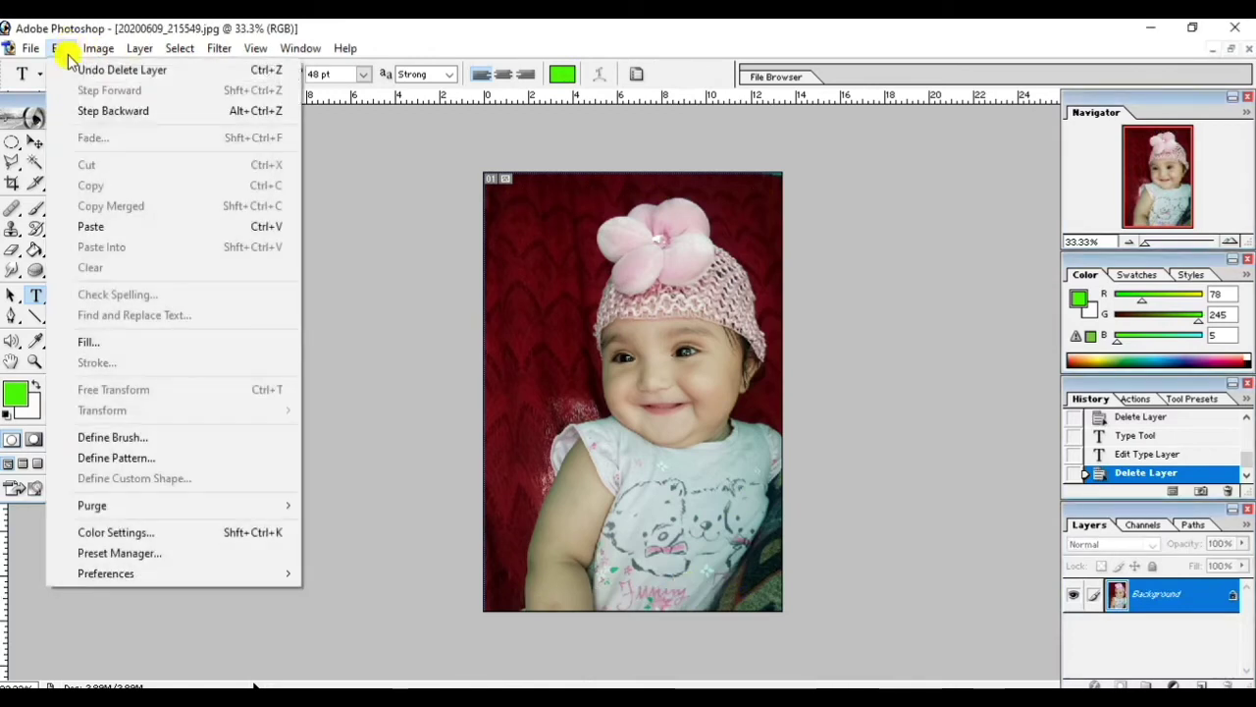
pyautogui.click(98, 342)
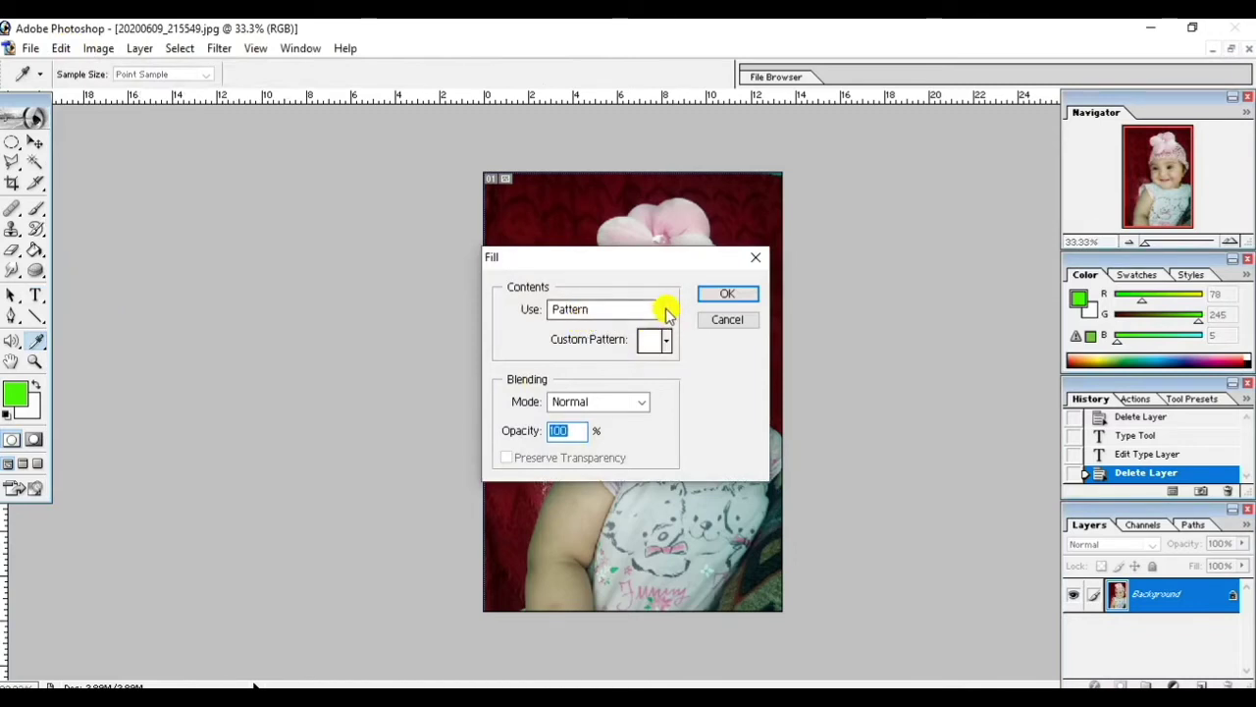
pyautogui.click(667, 312)
pyautogui.click(594, 324)
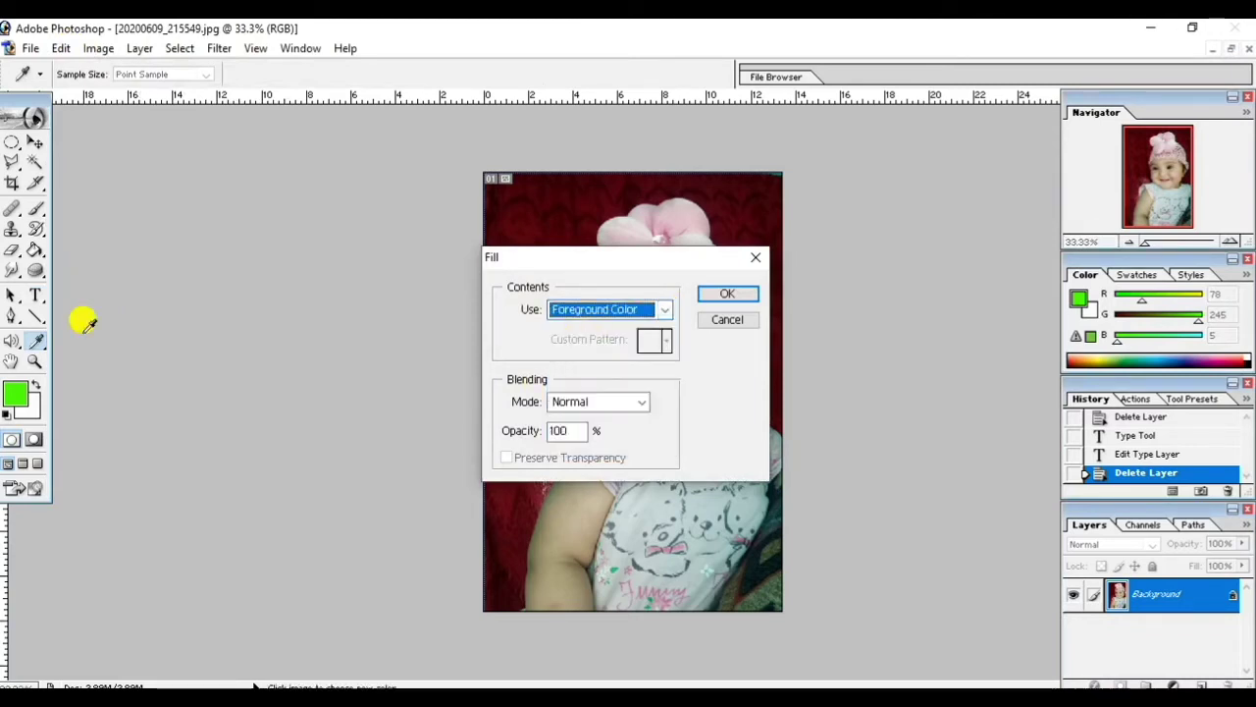
pyautogui.click(744, 292)
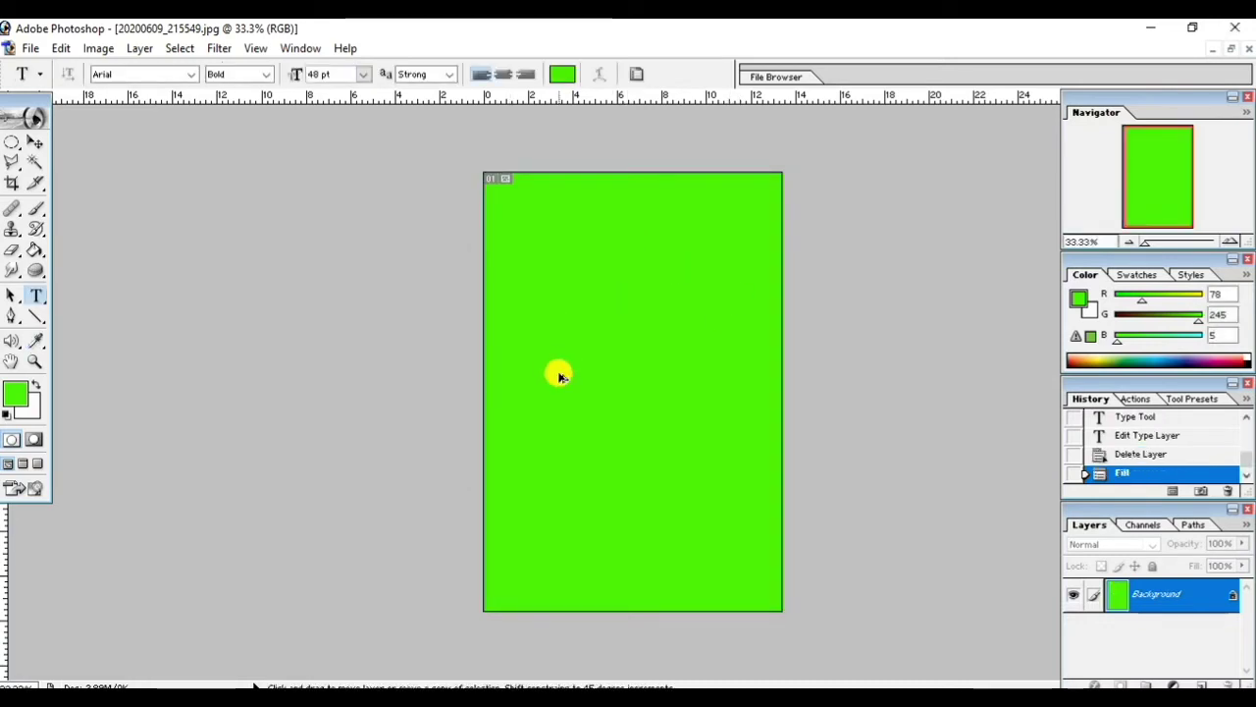
pyautogui.hotkey('ctrl', 'z')
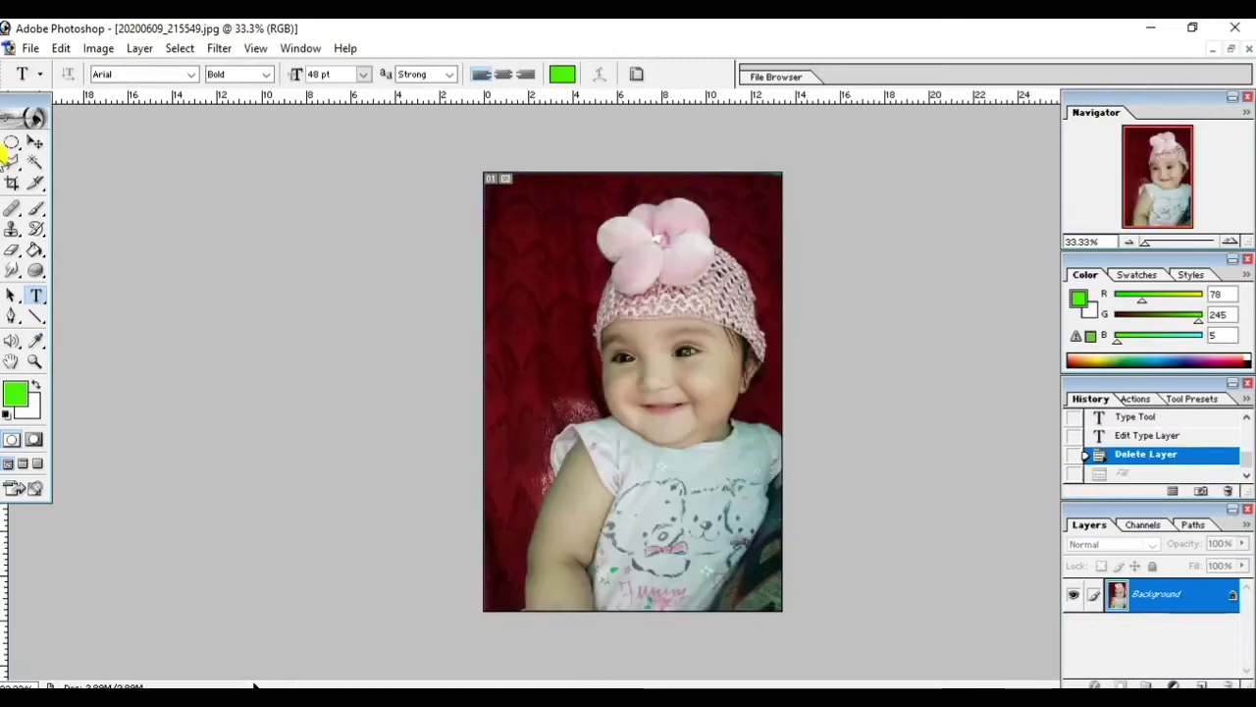
pyautogui.moveTo(27, 147); pyautogui.dragTo(34, 155)
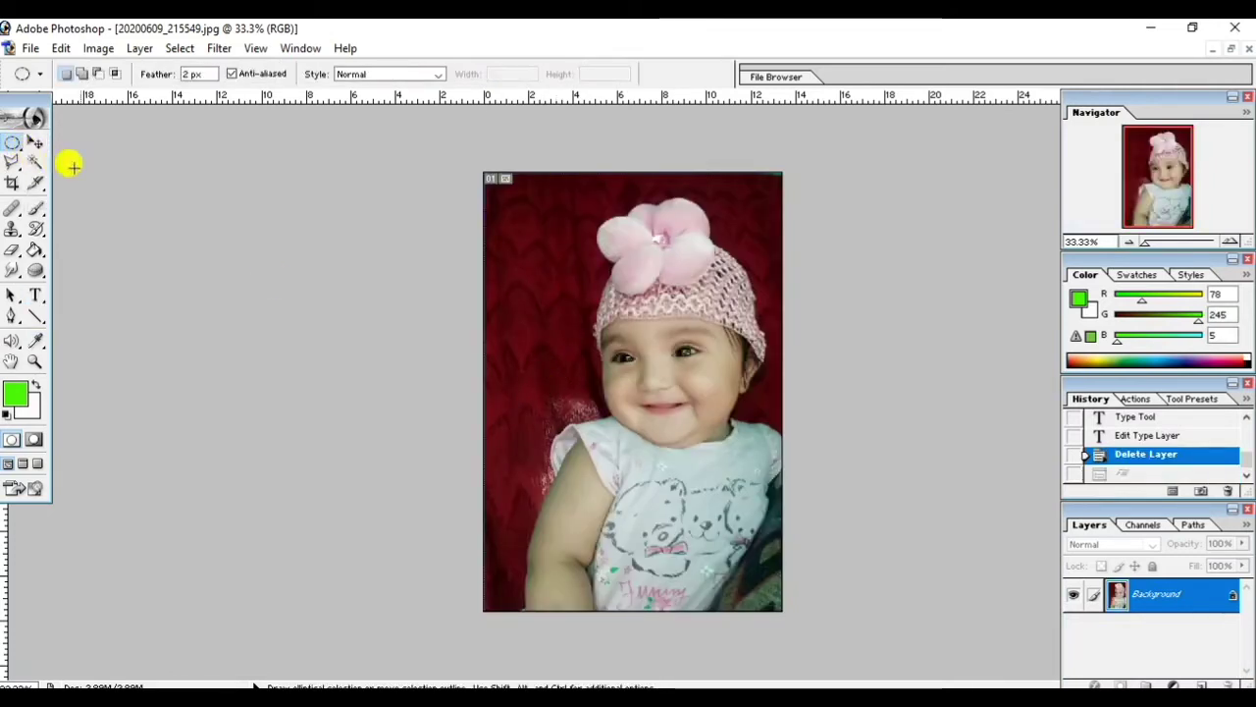
pyautogui.moveTo(508, 201); pyautogui.dragTo(583, 303)
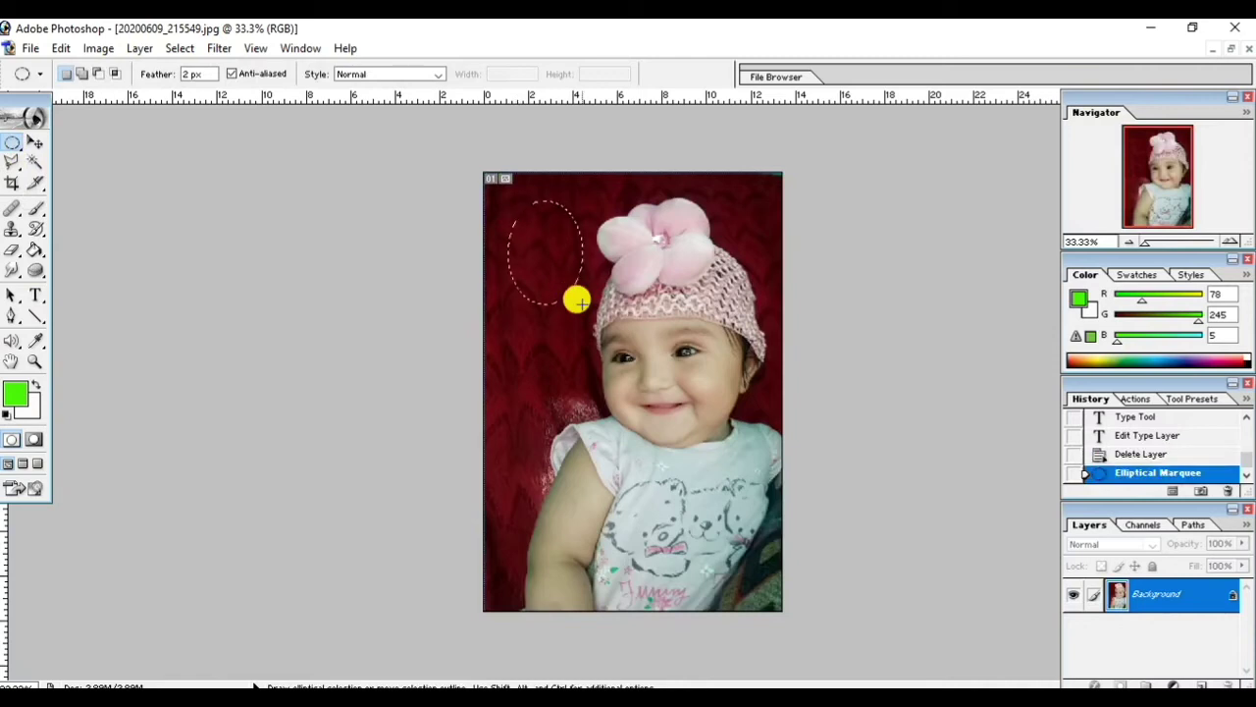
pyautogui.click(61, 49)
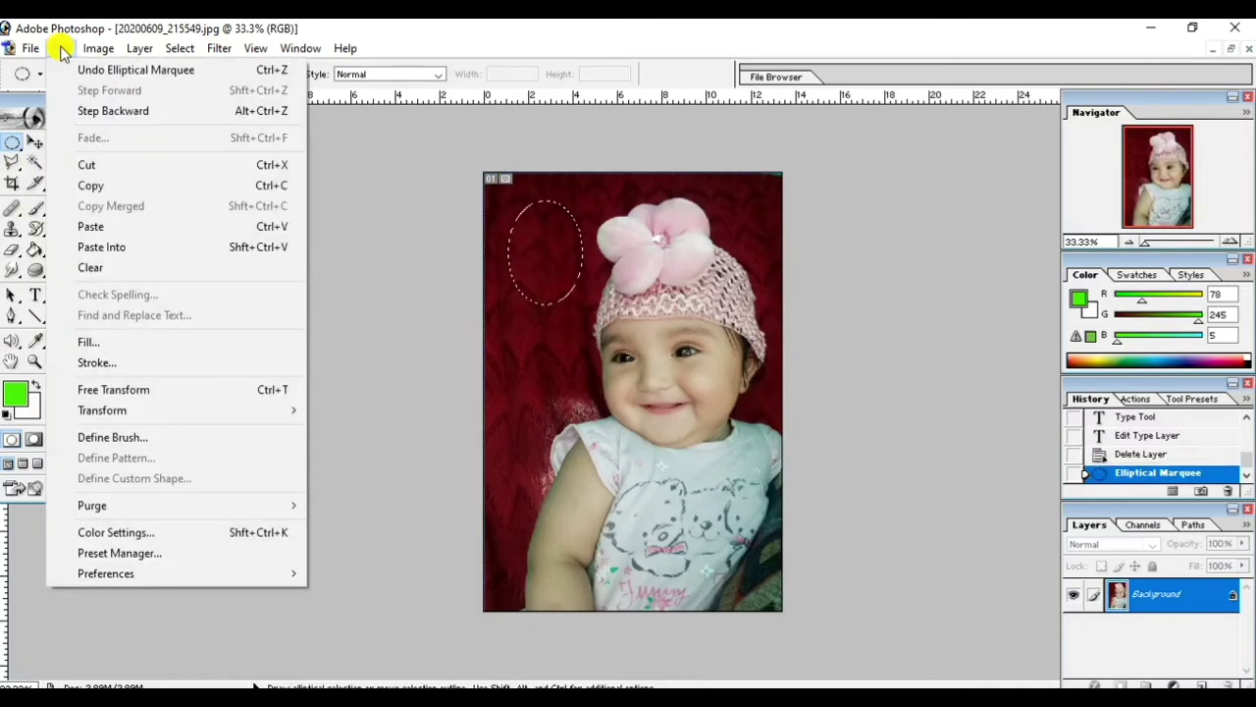
pyautogui.click(110, 344)
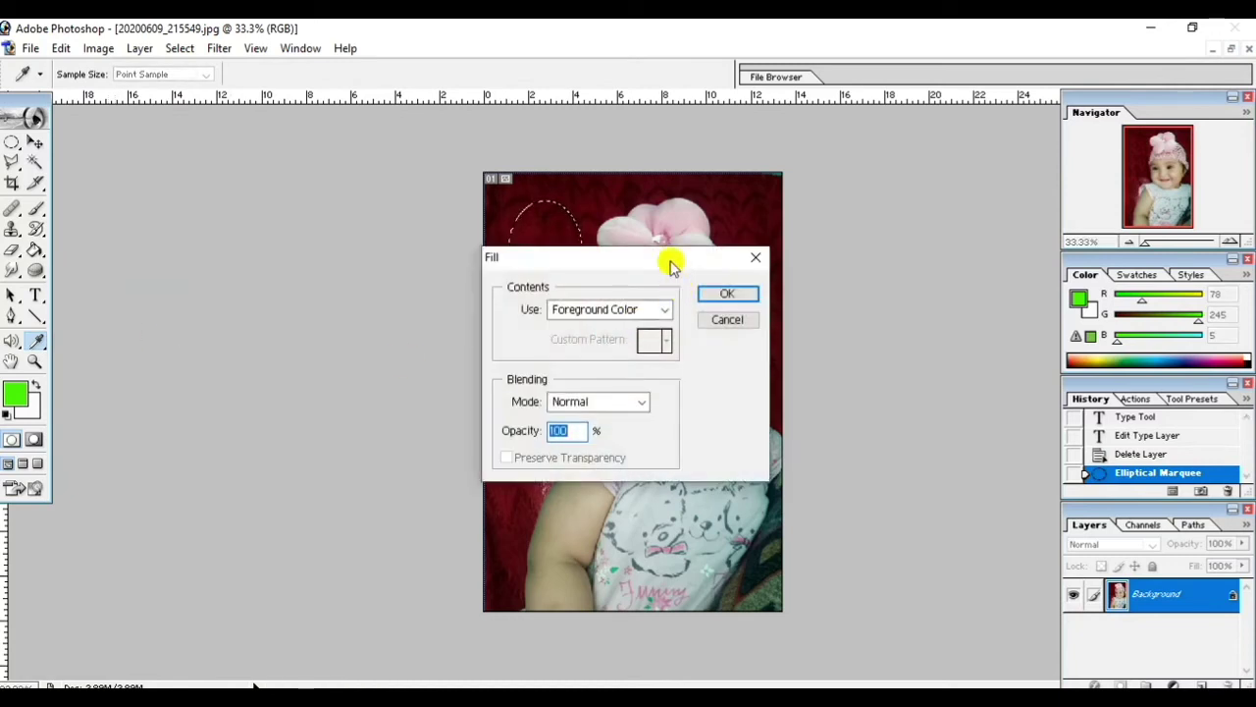
pyautogui.moveTo(670, 261); pyautogui.dragTo(240, 491)
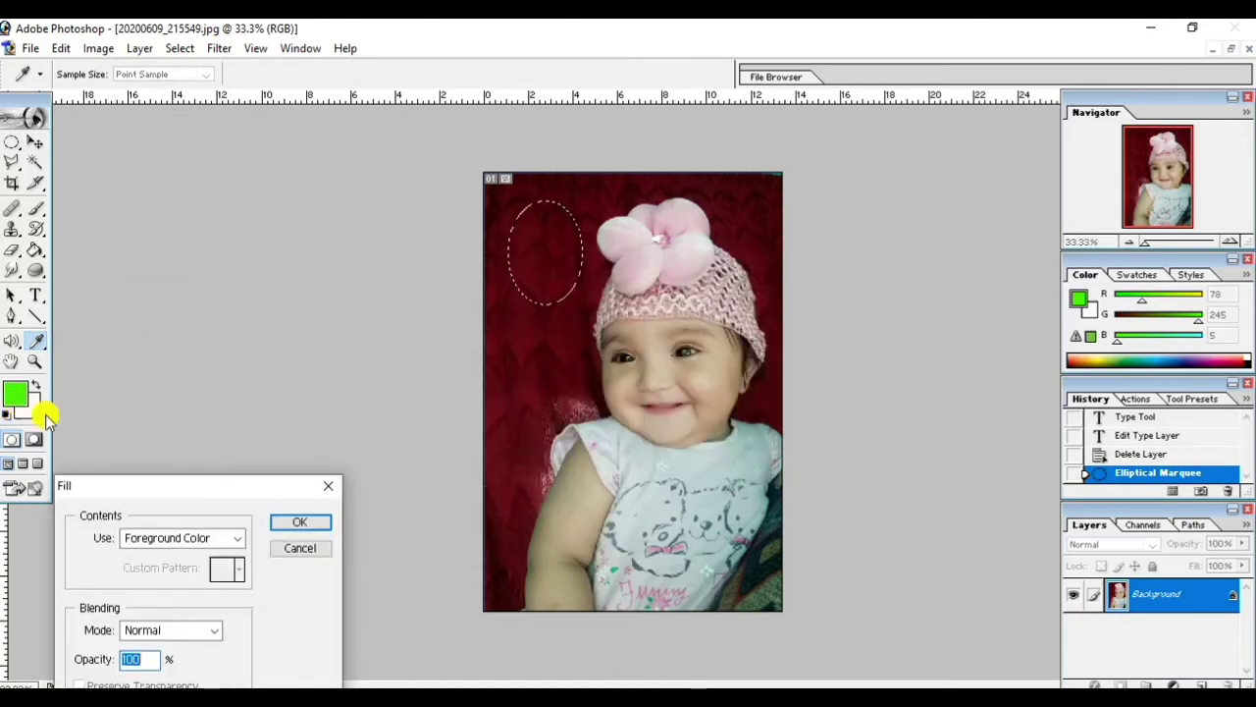
pyautogui.click(236, 540)
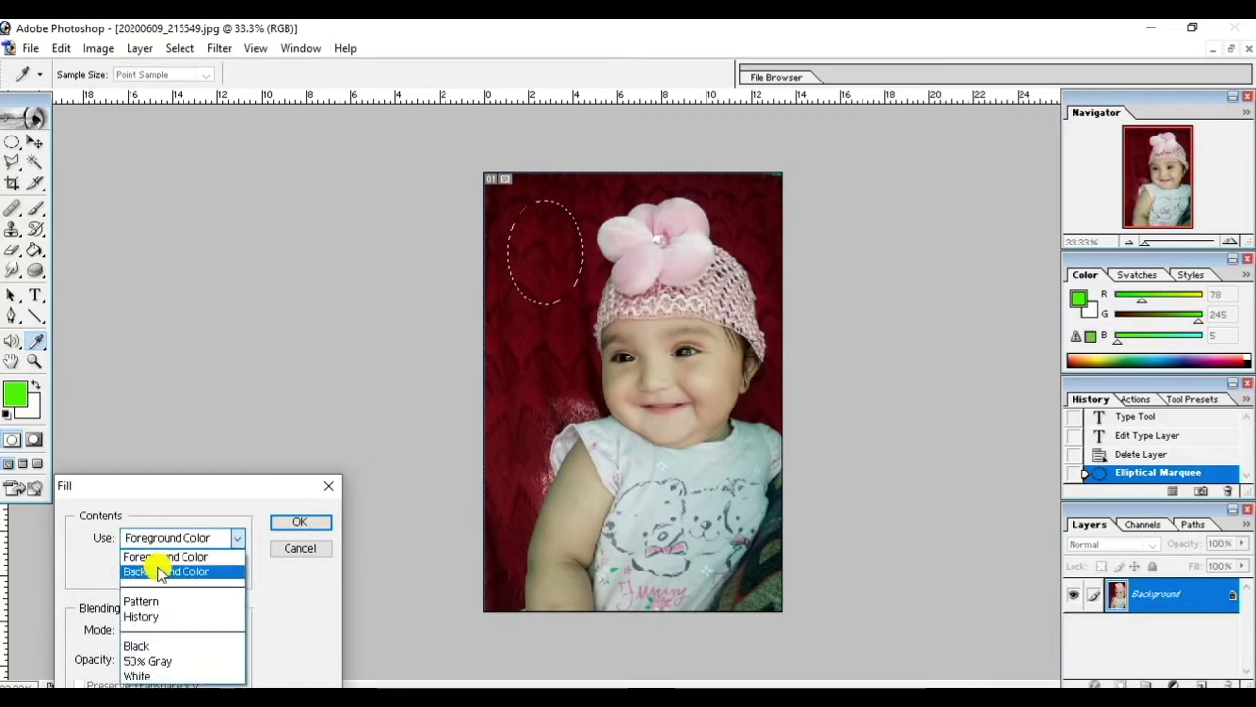
pyautogui.click(159, 573)
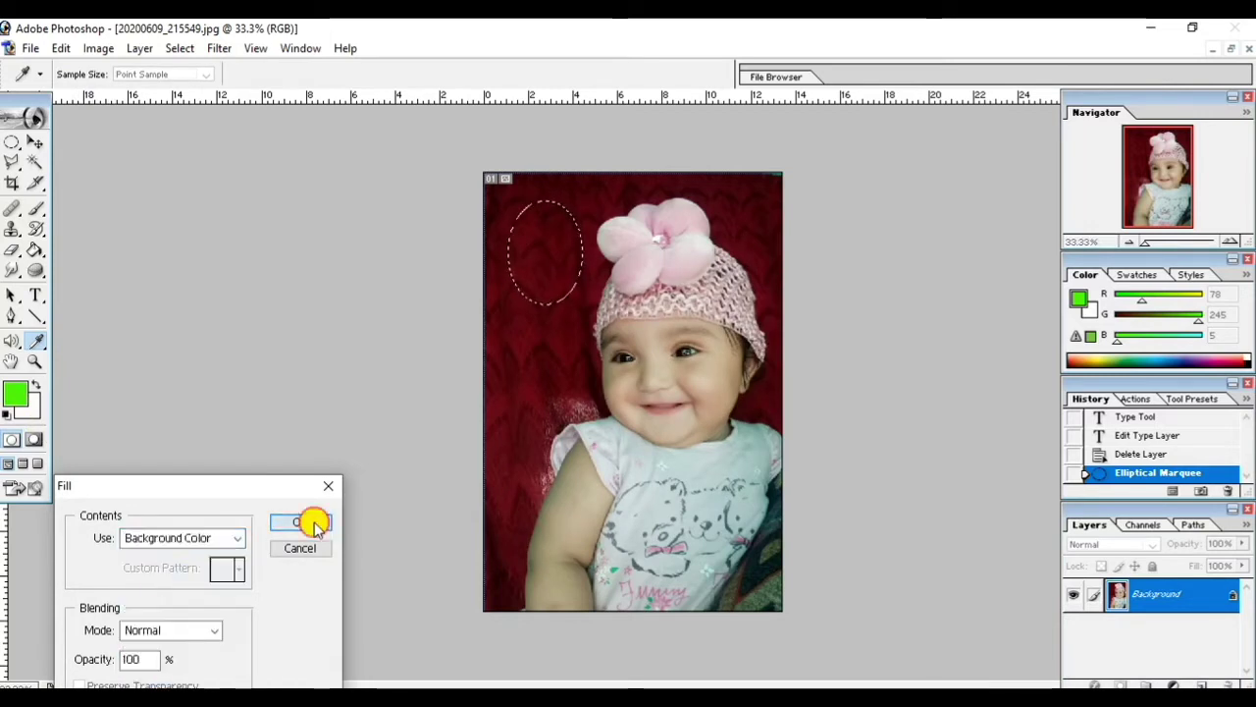
pyautogui.click(312, 520)
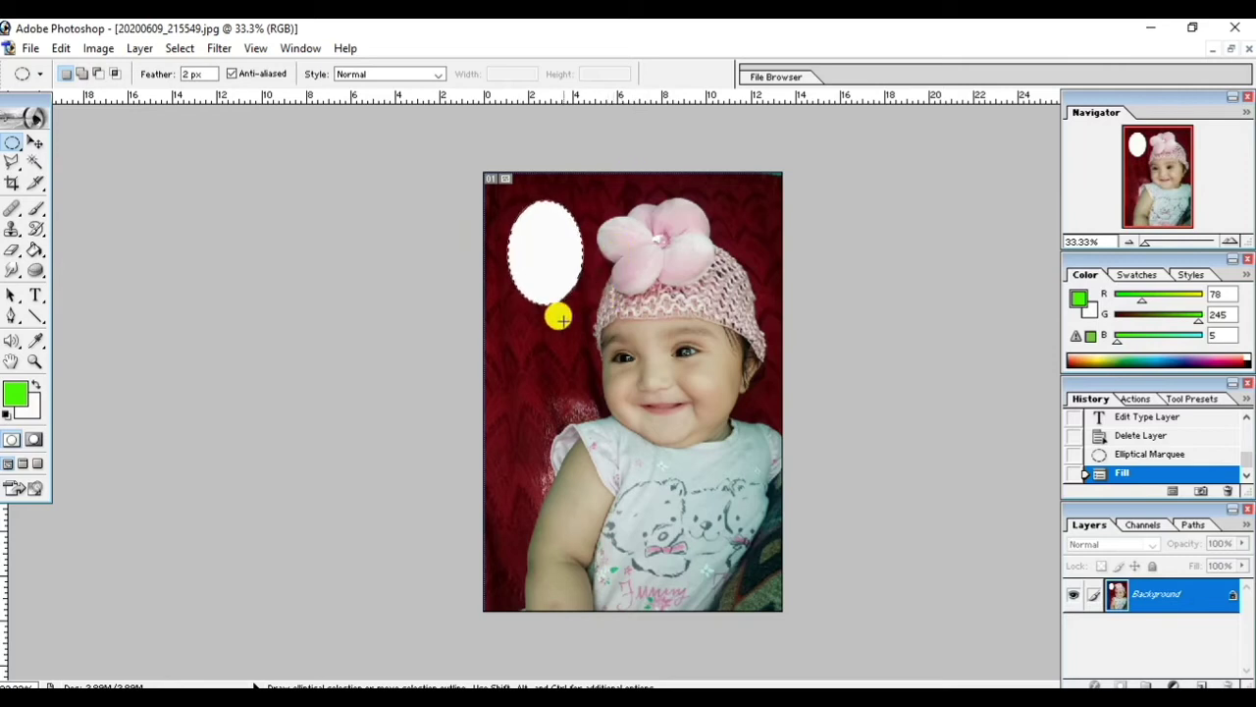
pyautogui.hotkey('ctrl', 'z')
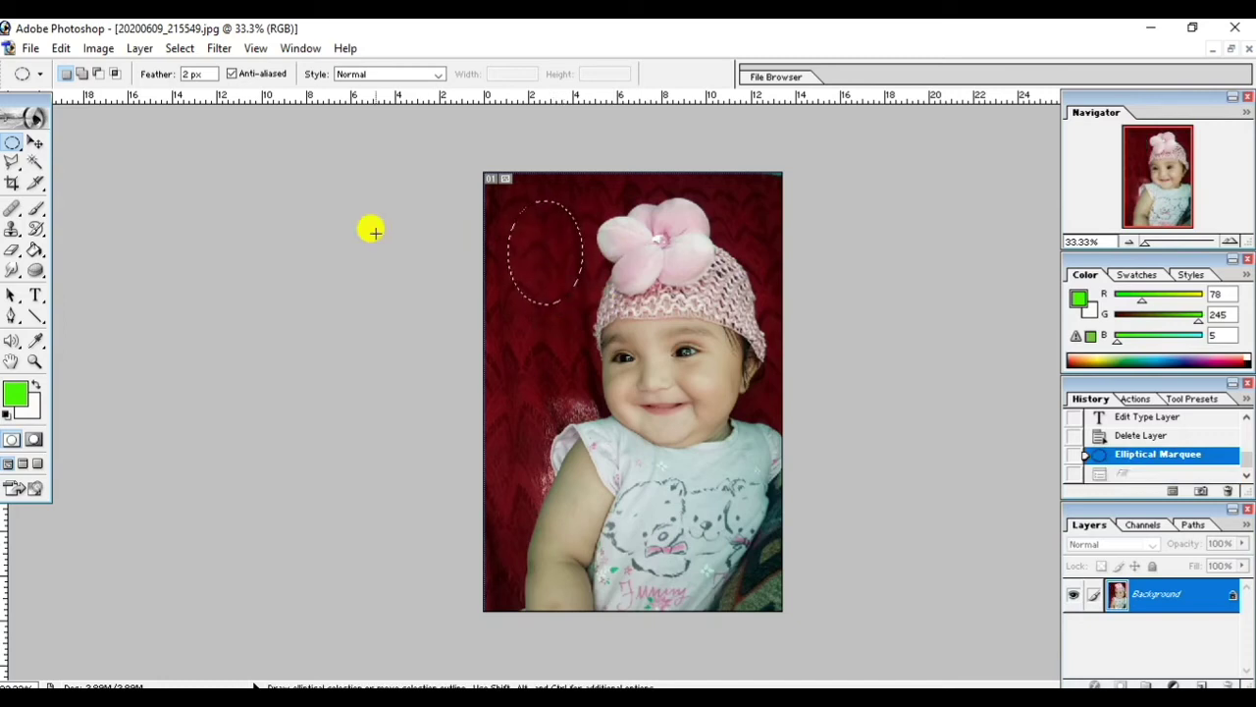
# - Fill the oval with the checker custom pattern via Edit > Fill, Use: Pattern
pyautogui.click(61, 48)
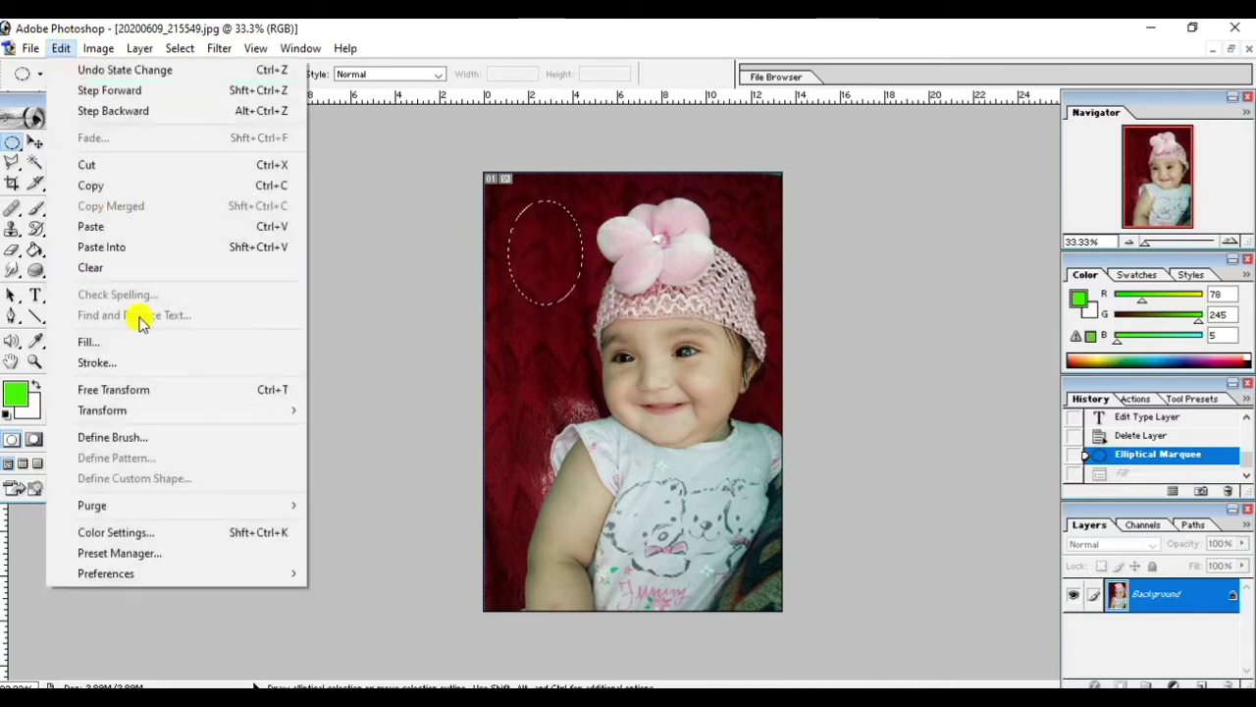
pyautogui.click(140, 343)
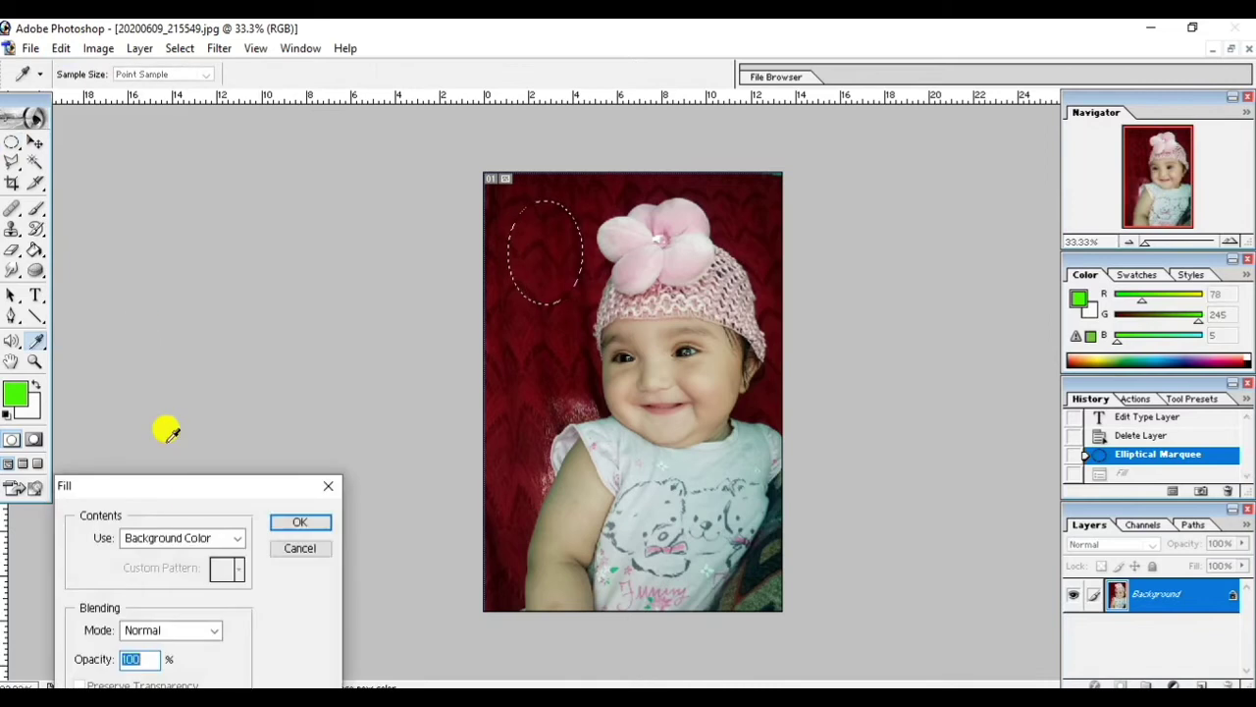
pyautogui.moveTo(203, 488); pyautogui.dragTo(241, 298)
pyautogui.click(276, 349)
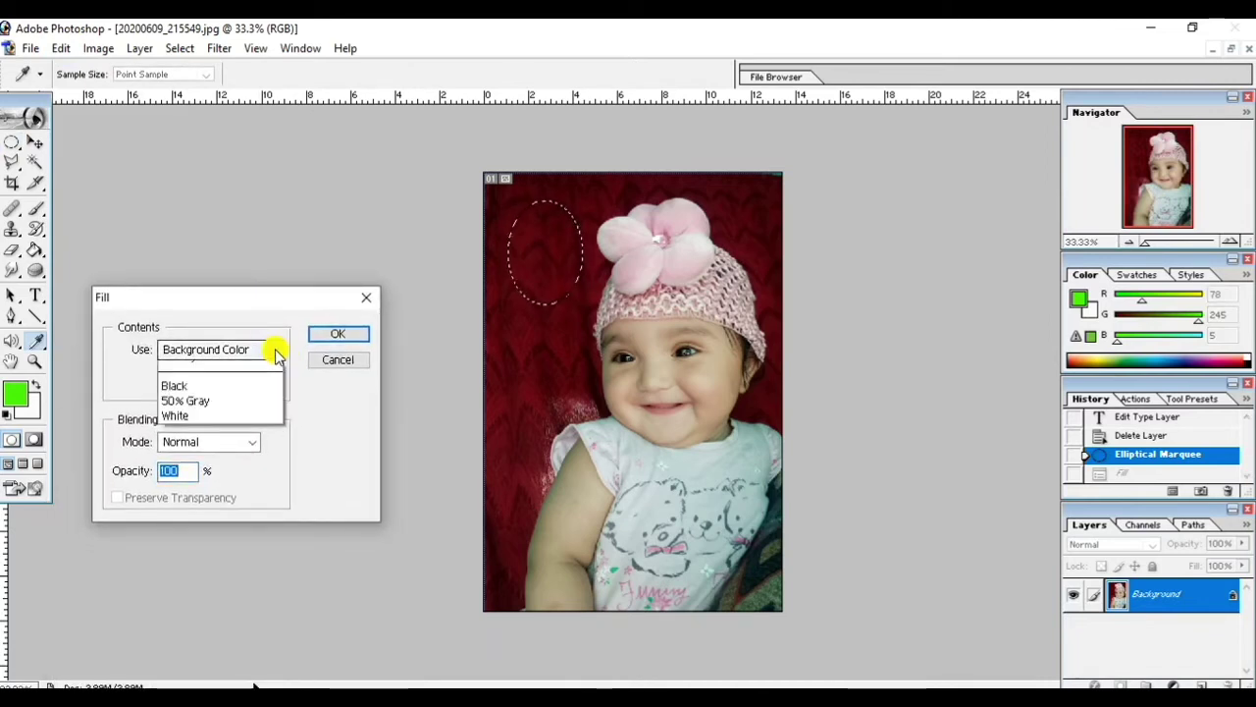
pyautogui.click(206, 412)
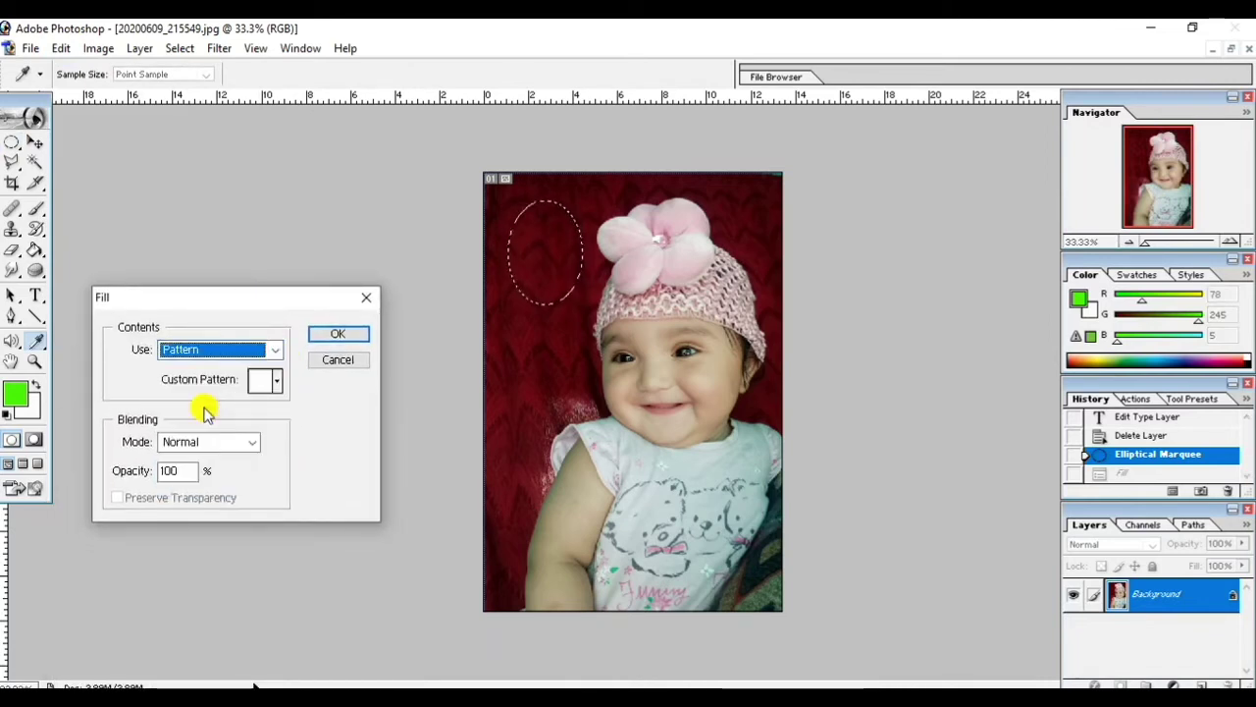
pyautogui.click(277, 381)
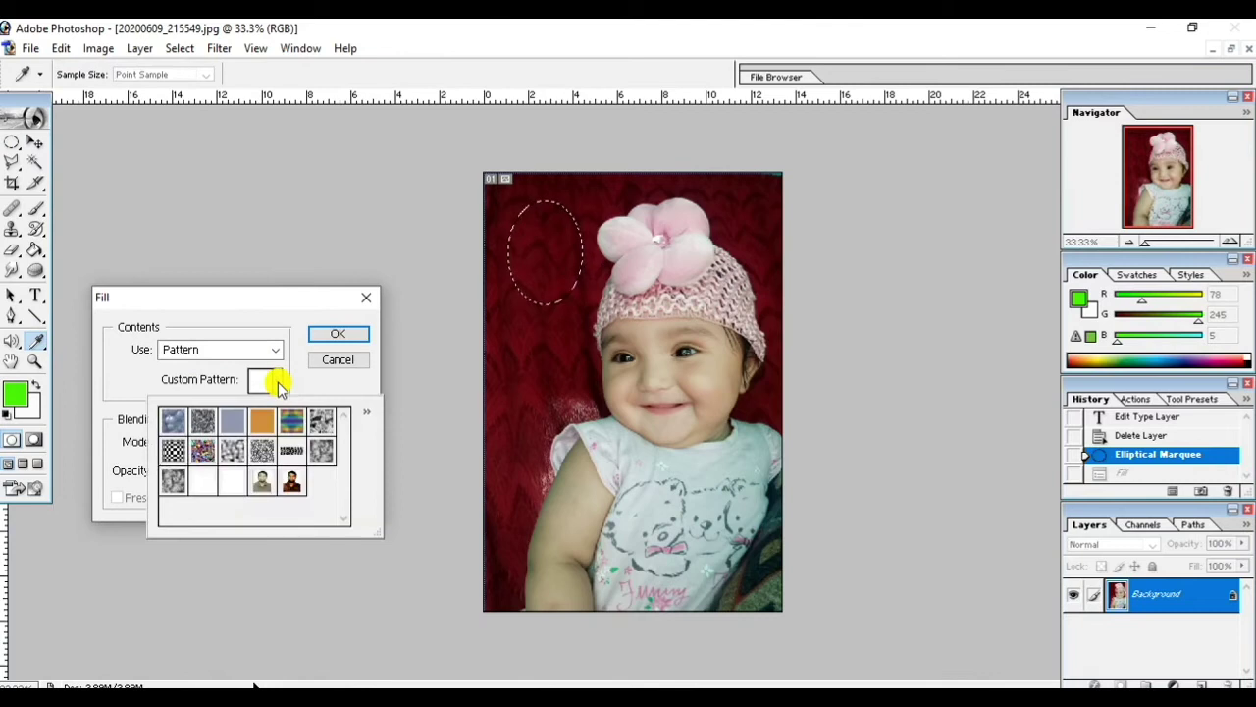
pyautogui.click(339, 336)
pyautogui.press('m')
pyautogui.click(337, 337)
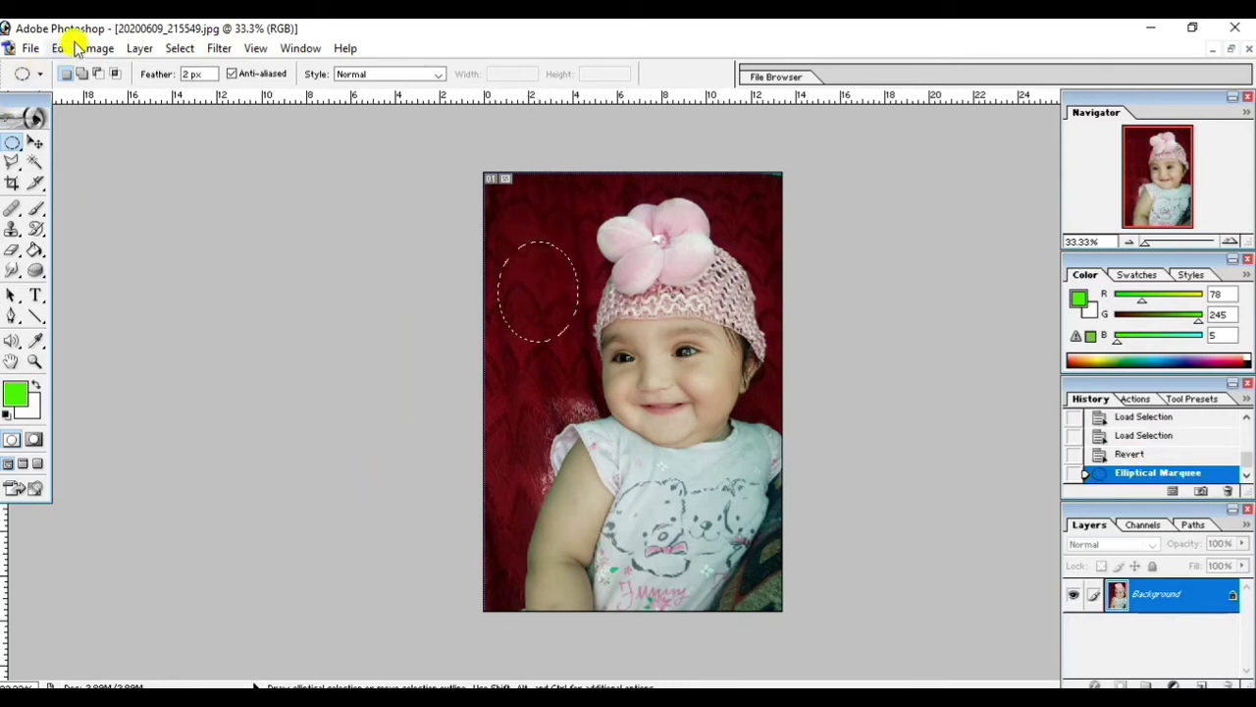
# - Fill the oval with Black using Edit > Fill
pyautogui.click(61, 48)
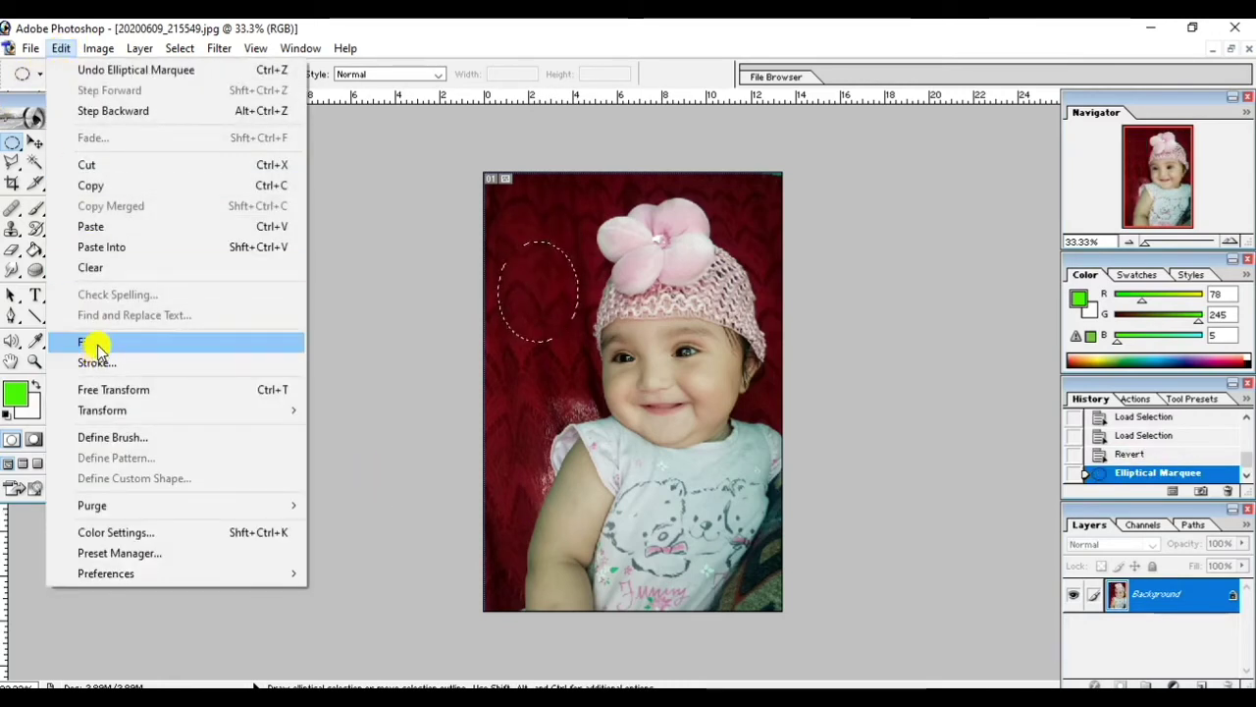
pyautogui.click(98, 346)
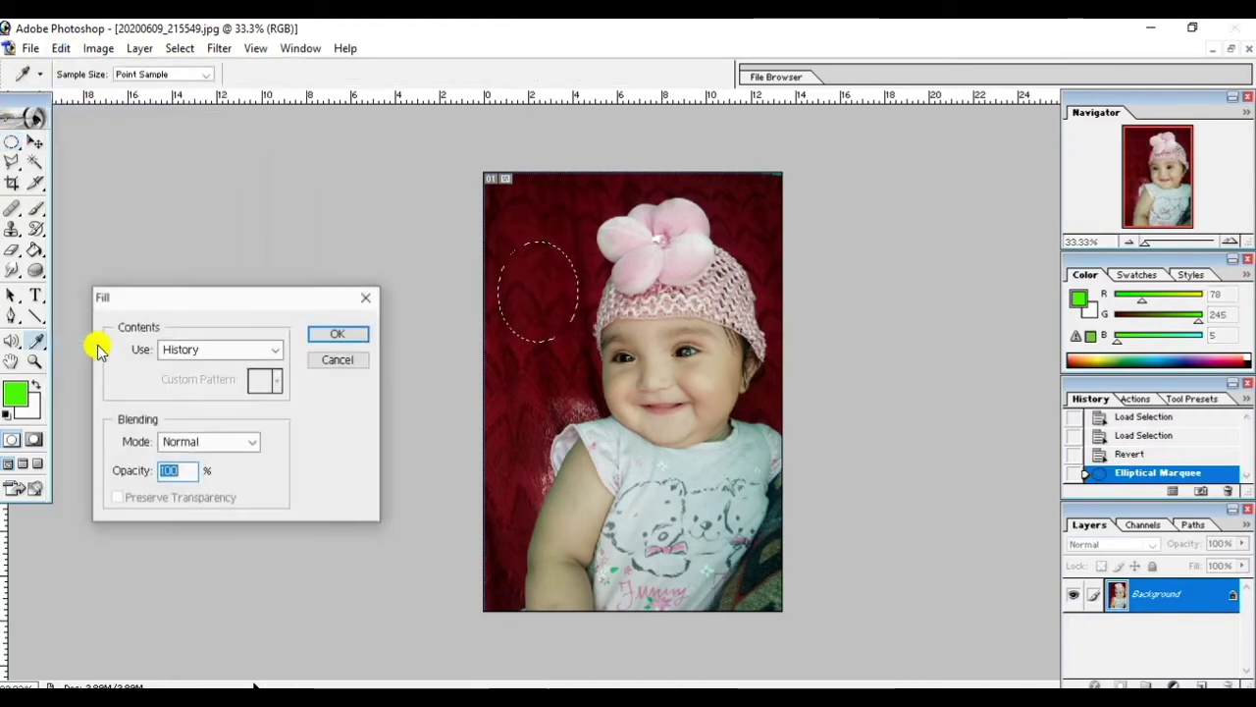
pyautogui.click(279, 350)
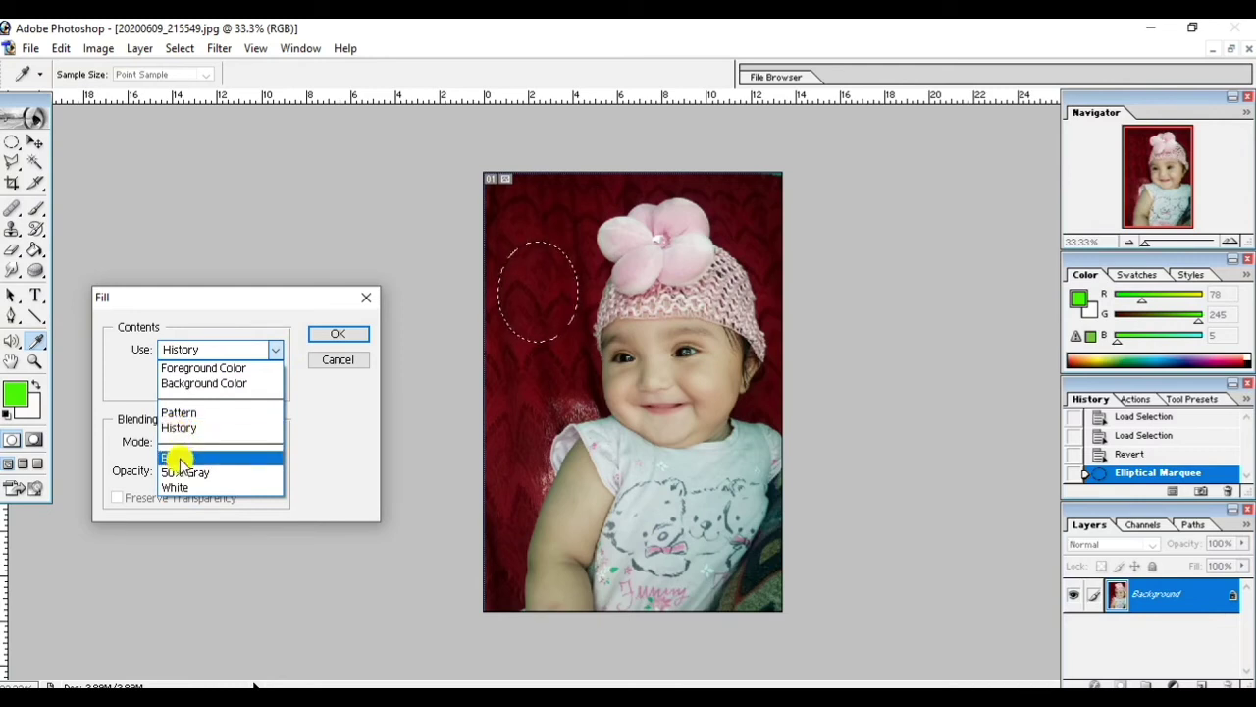
pyautogui.click(181, 459)
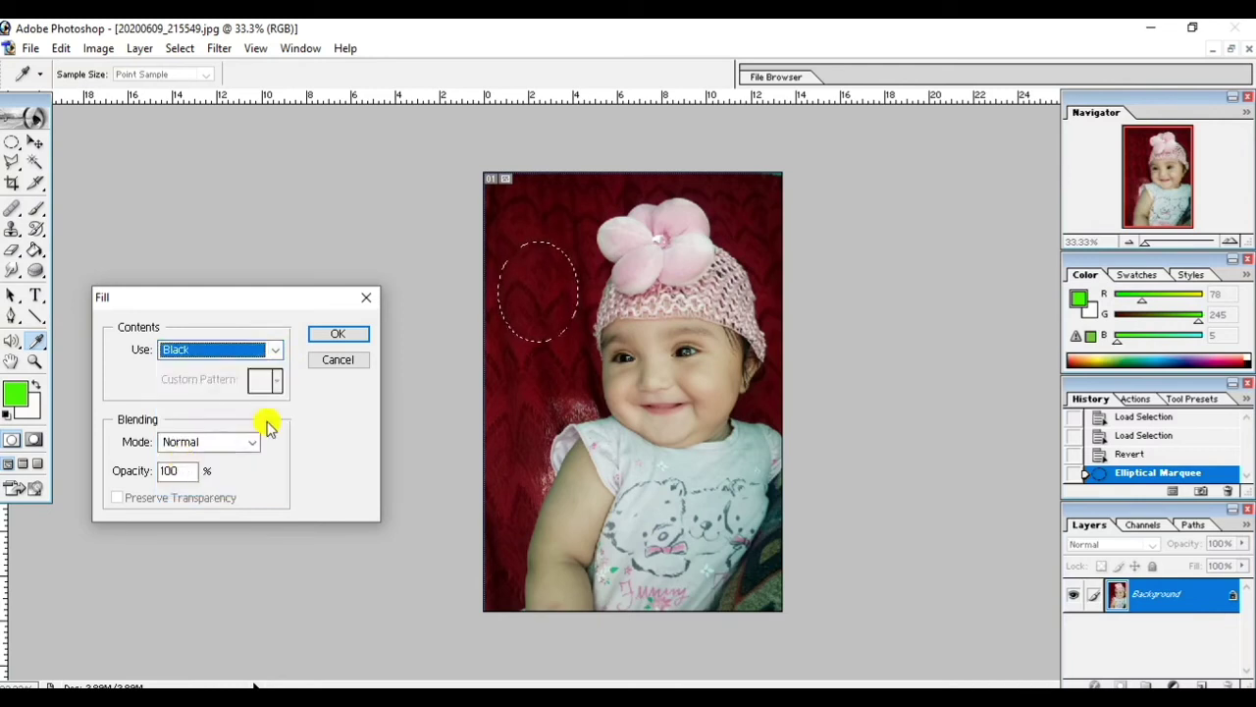
pyautogui.click(336, 338)
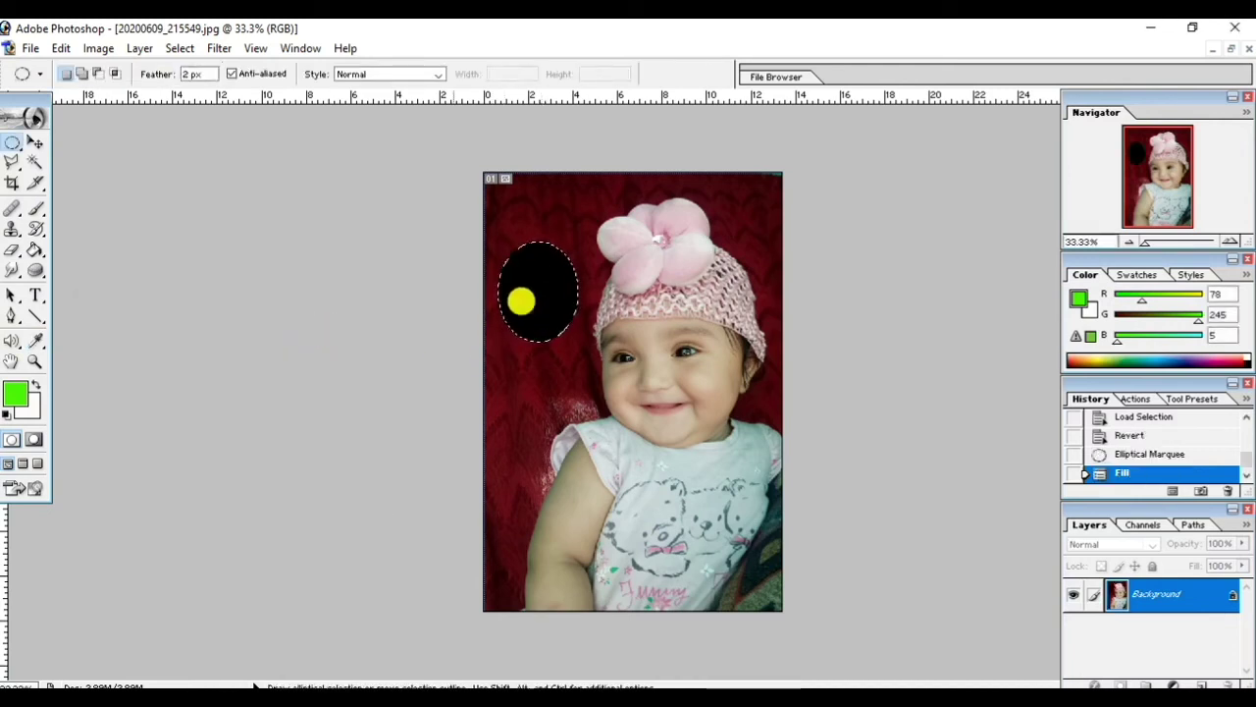
# - Refill the oval with 50% Gray
pyautogui.click(61, 48)
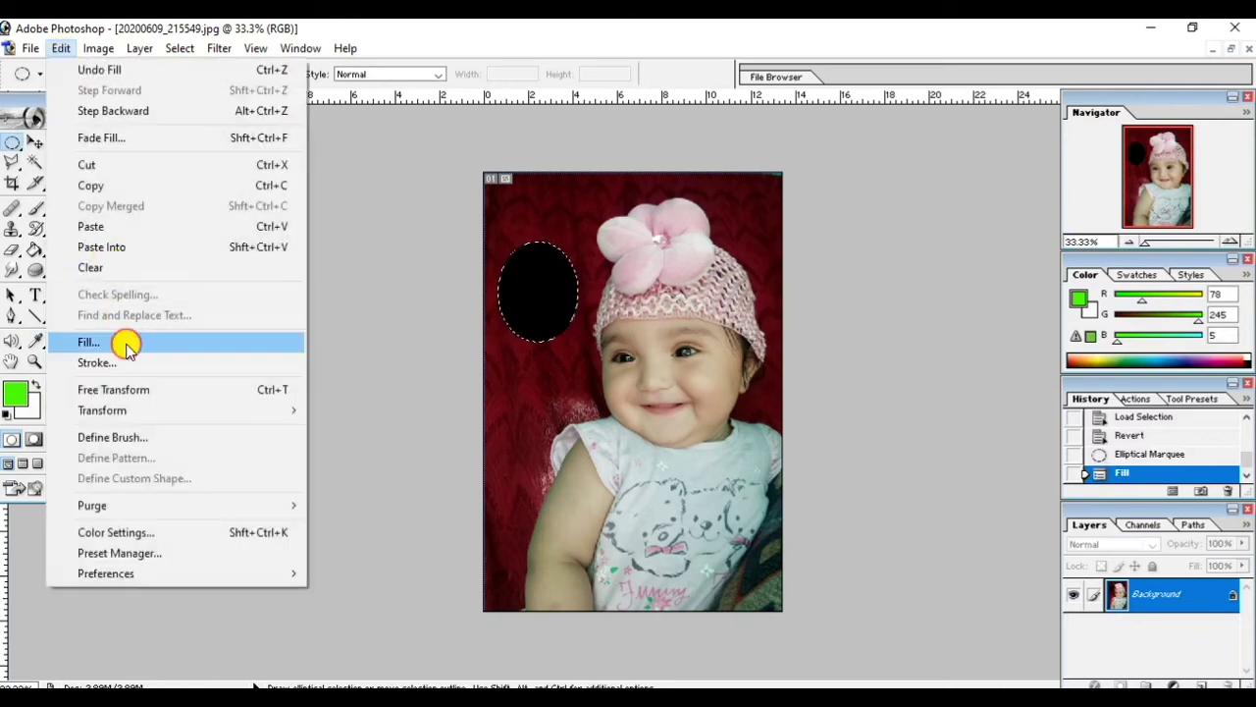
pyautogui.click(126, 343)
pyautogui.click(275, 349)
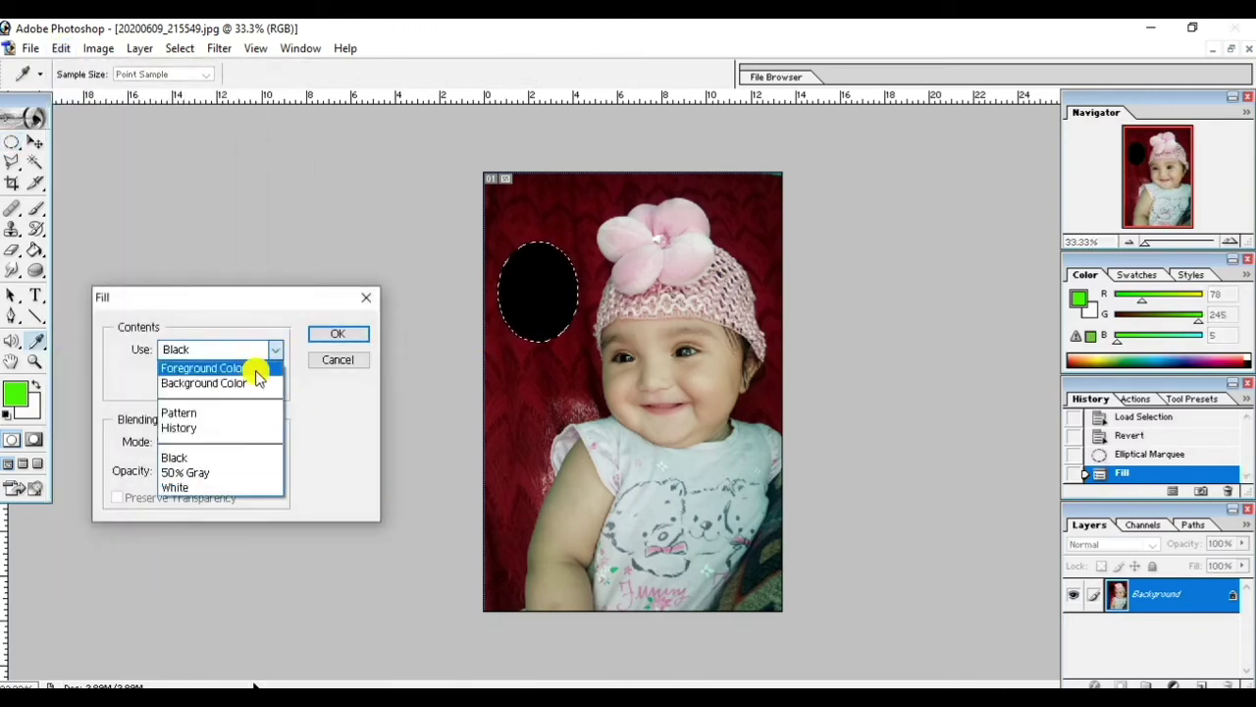
pyautogui.click(186, 472)
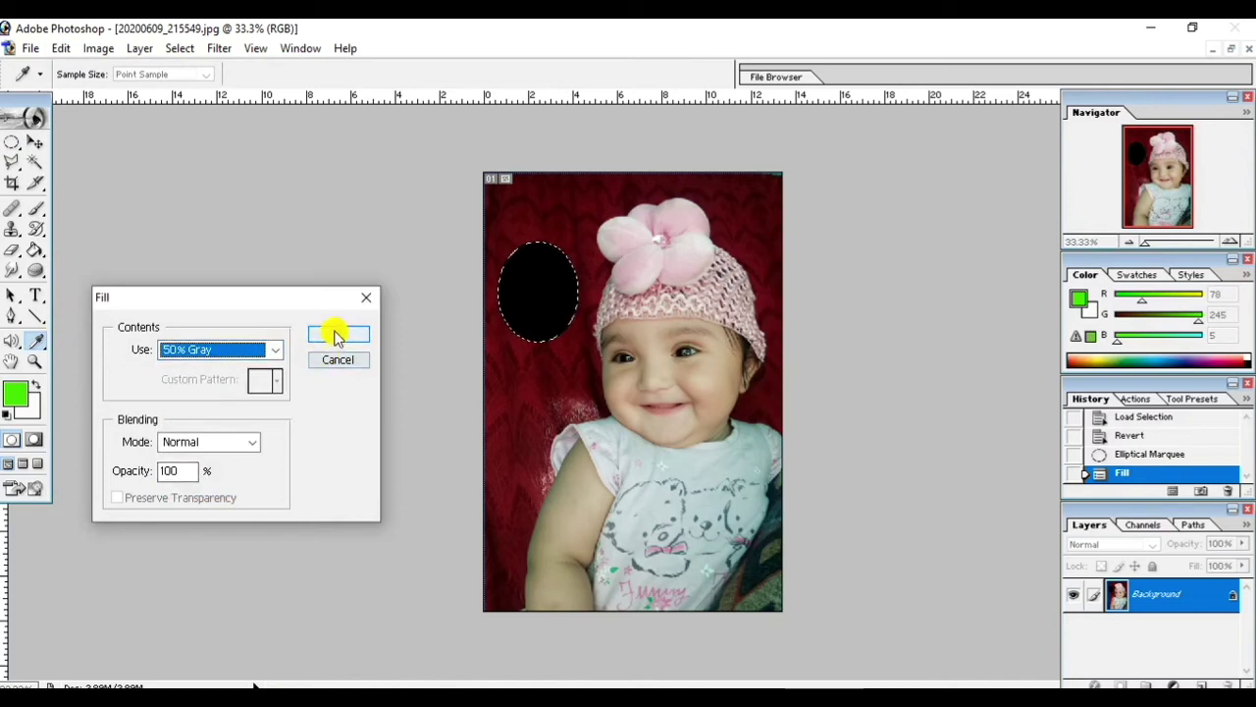
pyautogui.click(333, 335)
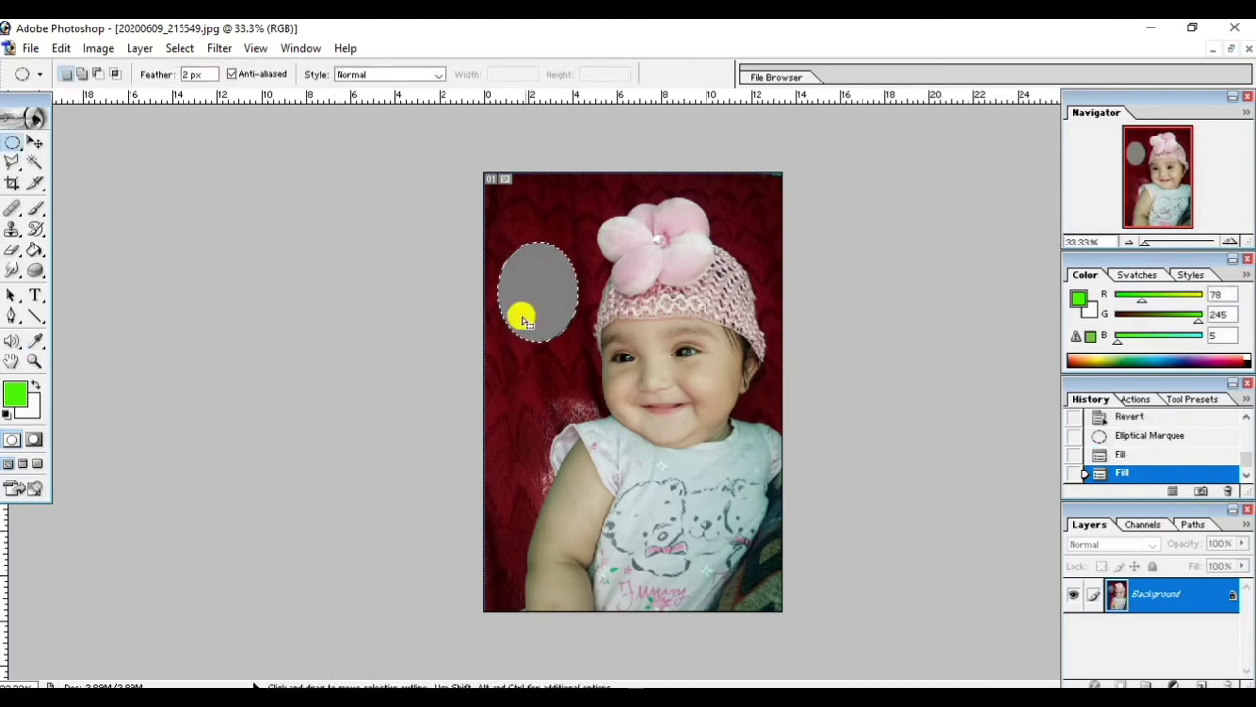
# - Refill the oval with solid White
pyautogui.click(61, 48)
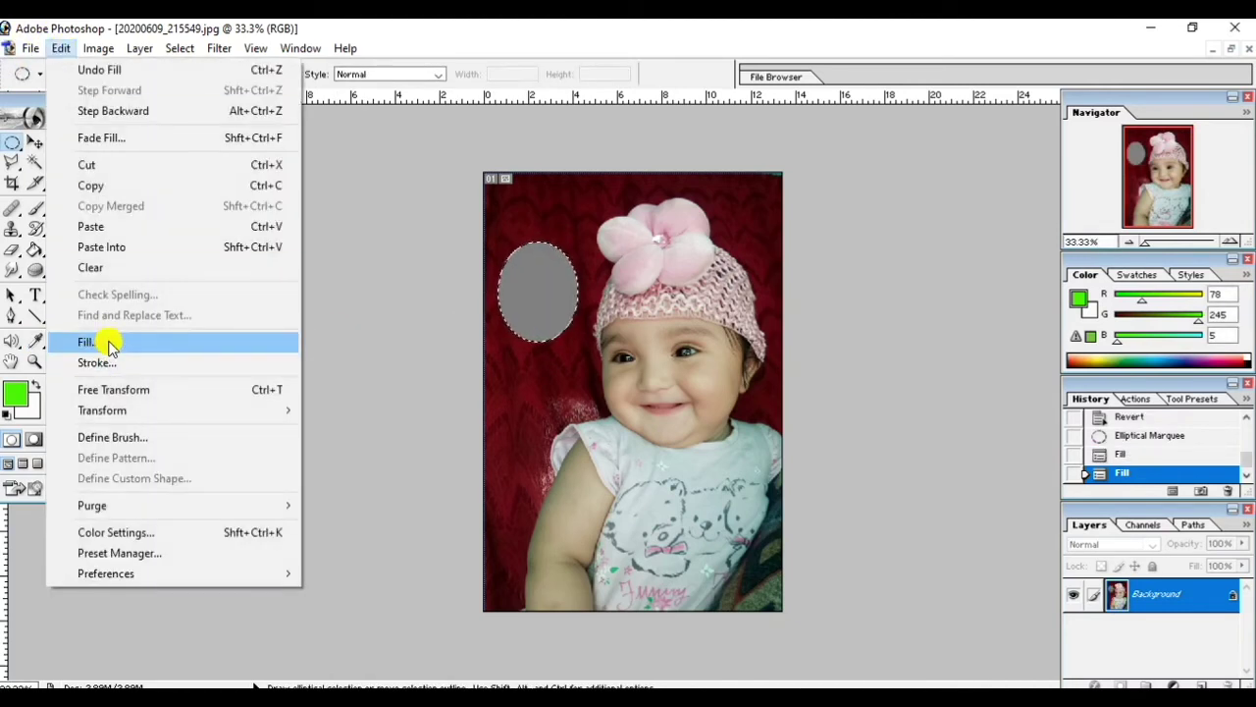
pyautogui.click(79, 340)
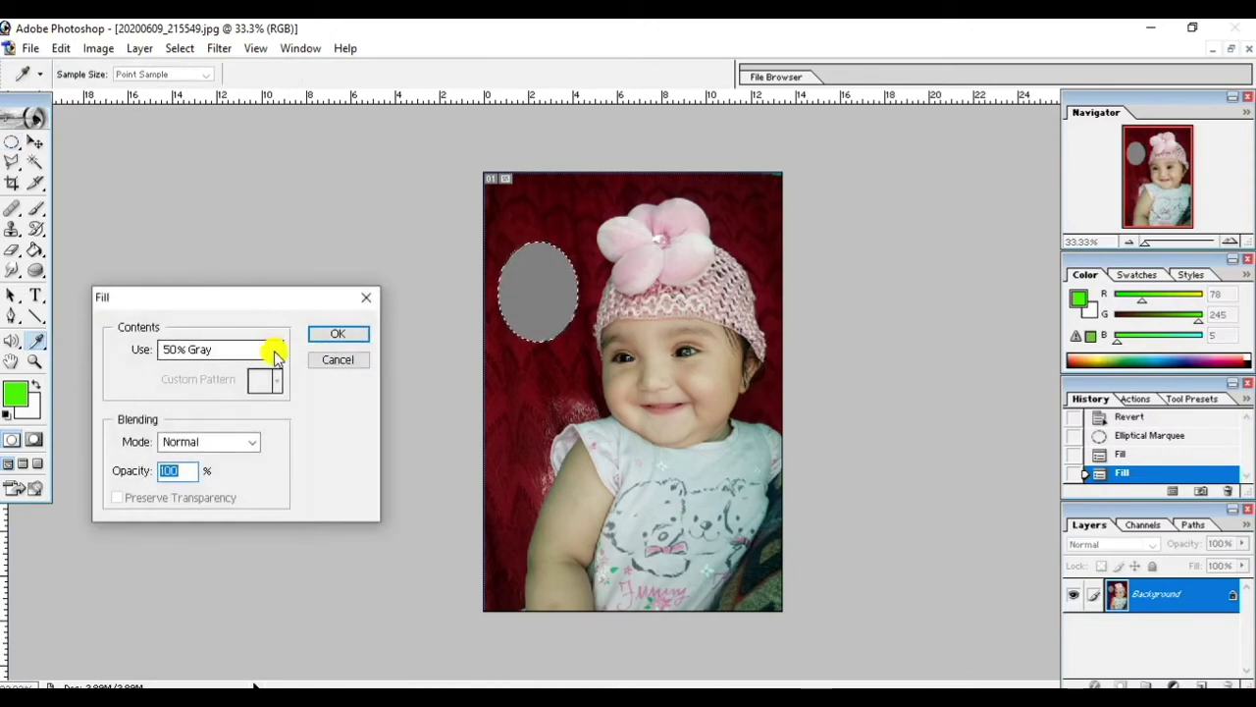
pyautogui.click(274, 350)
pyautogui.click(178, 491)
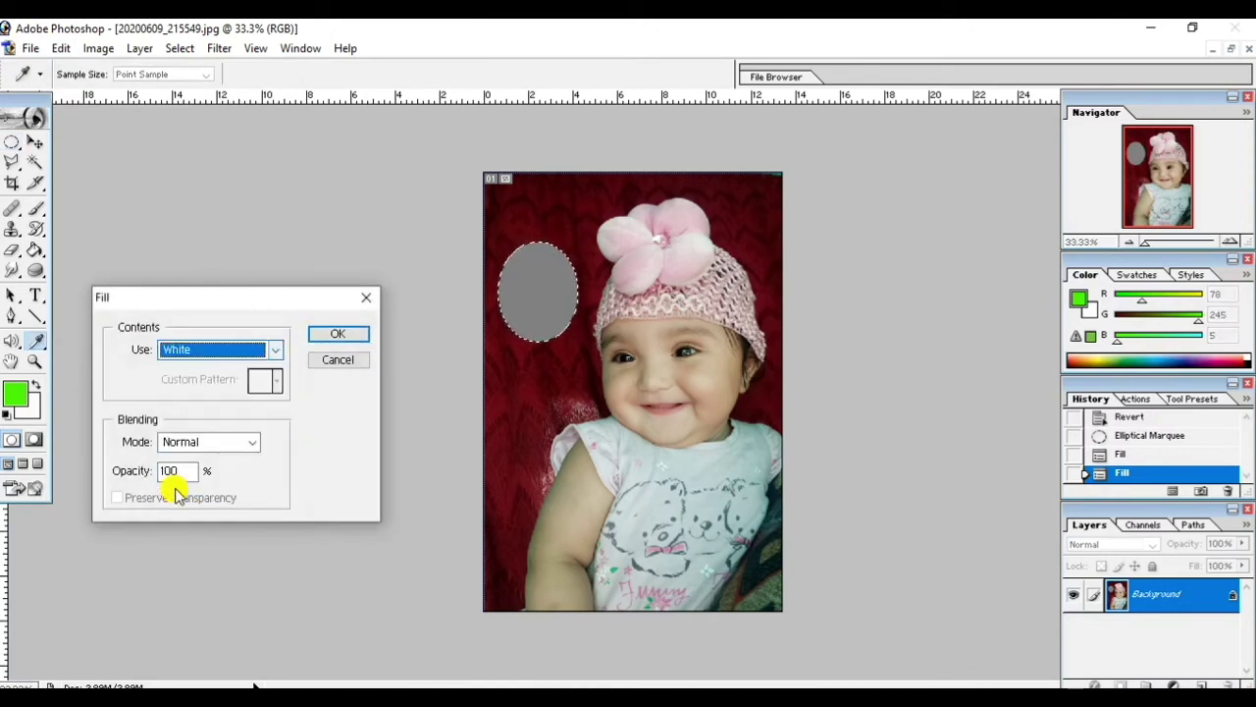
pyautogui.click(327, 333)
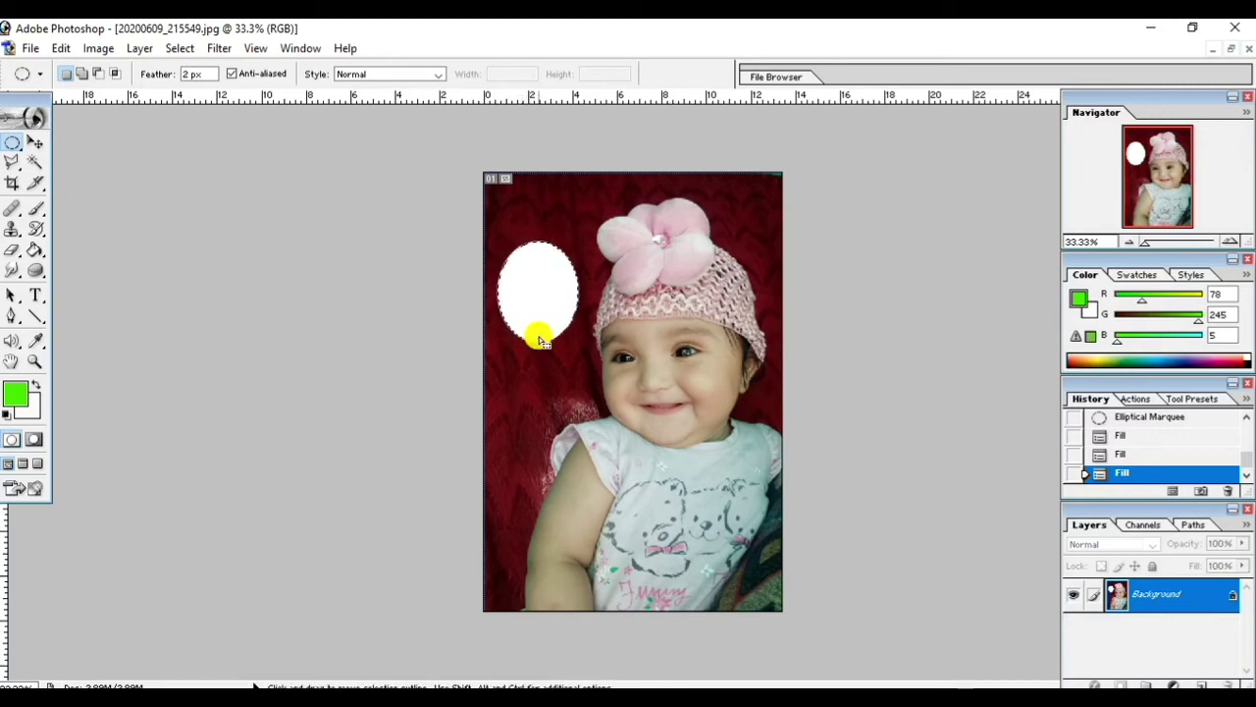
# - Fill the oval with Use: History to restore the original photo inside it
pyautogui.click(61, 48)
pyautogui.click(98, 341)
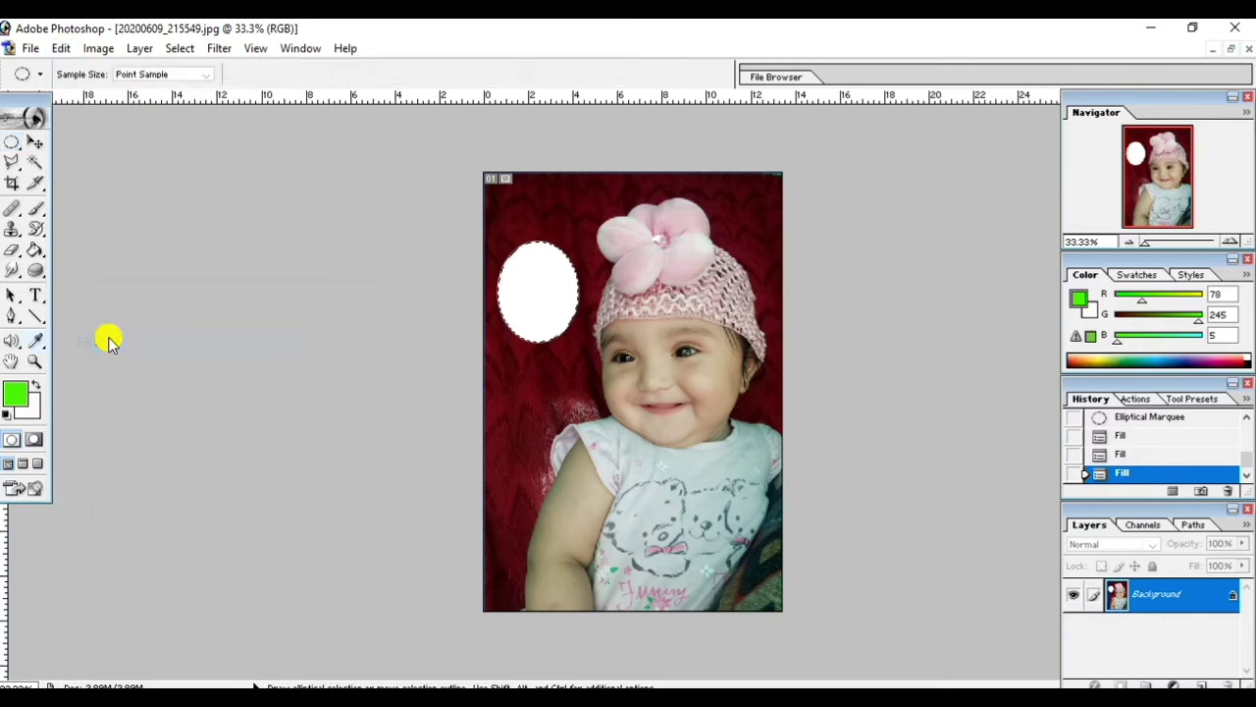
pyautogui.click(280, 350)
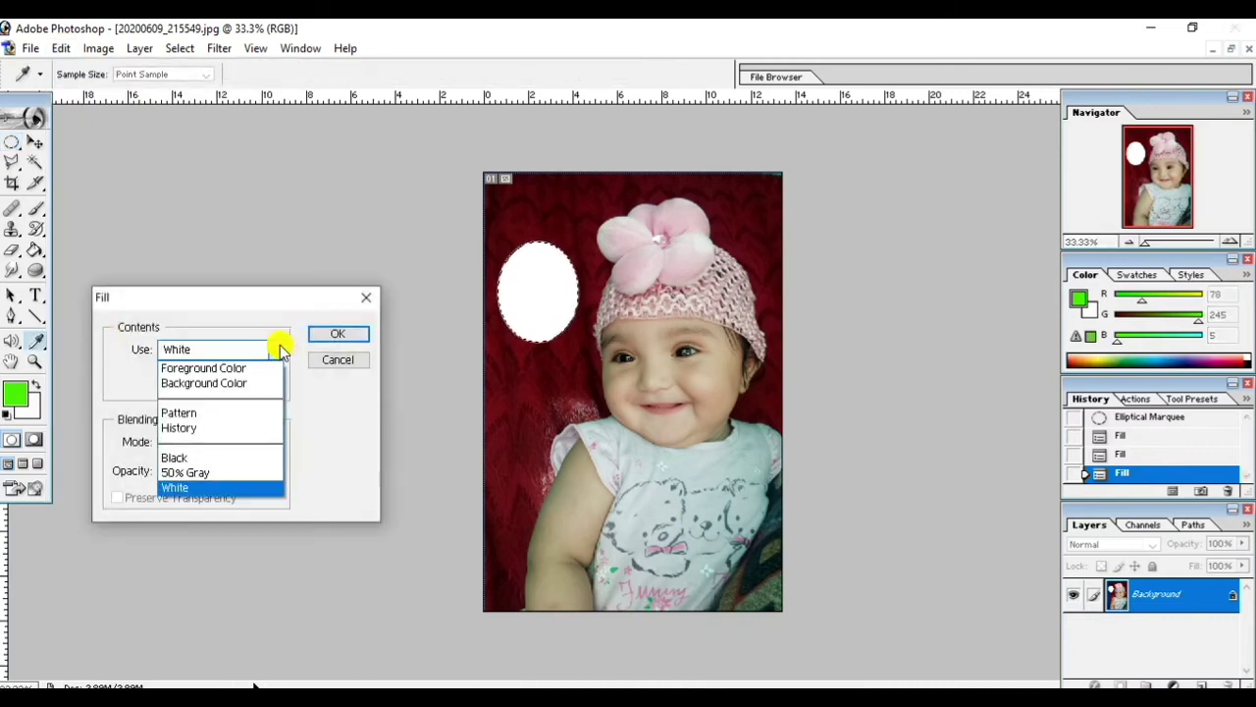
pyautogui.click(193, 425)
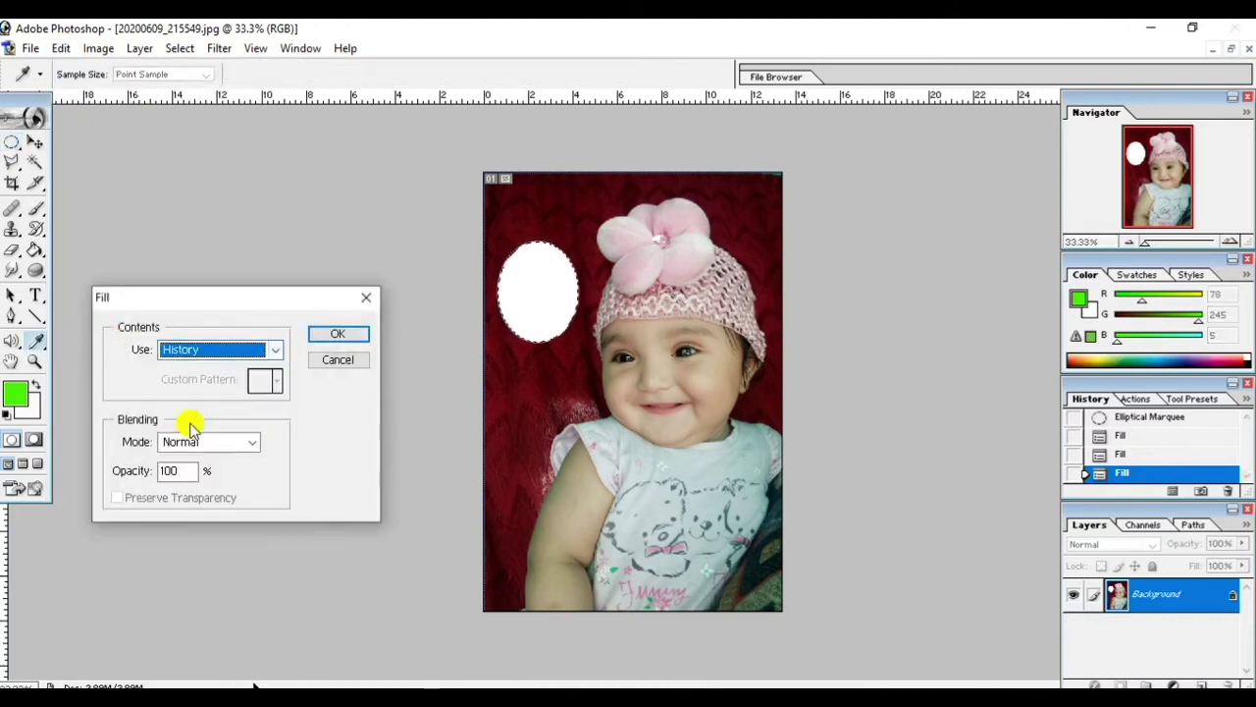
pyautogui.click(336, 334)
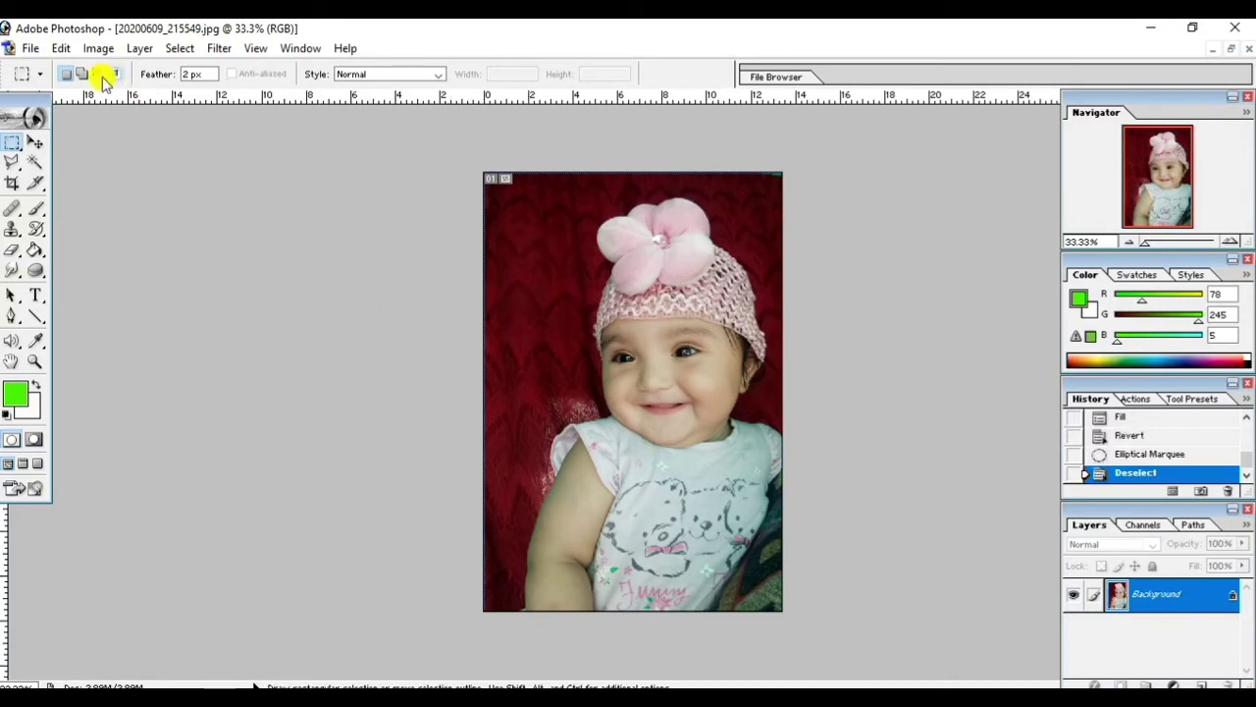
# - Select the entire baby photo with Ctrl+A
pyautogui.click(61, 48)
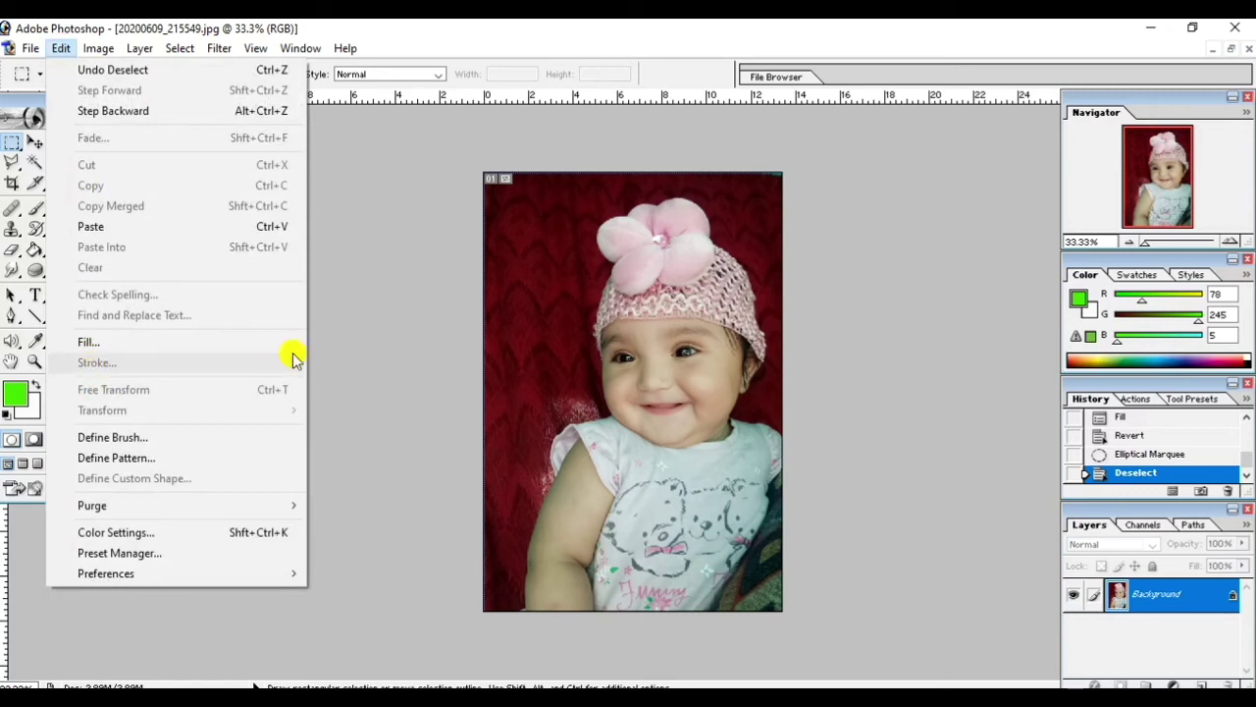
pyautogui.click(405, 324)
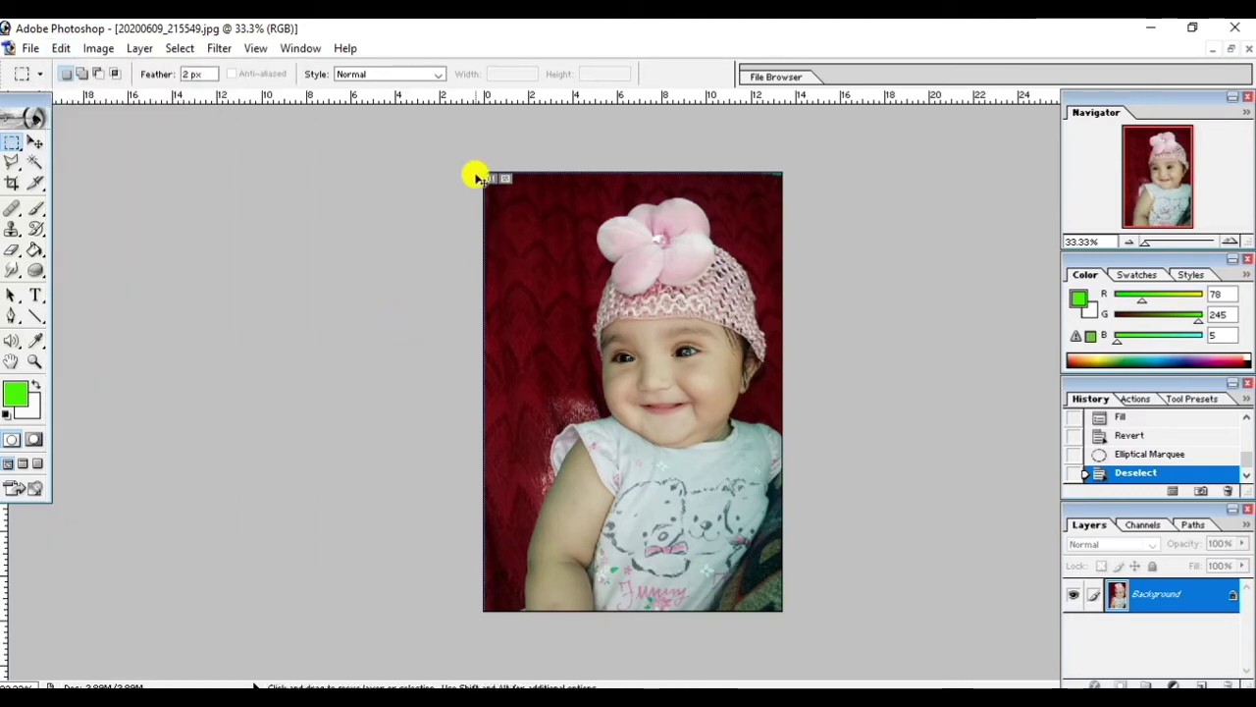
pyautogui.hotkey('ctrl', 'a')
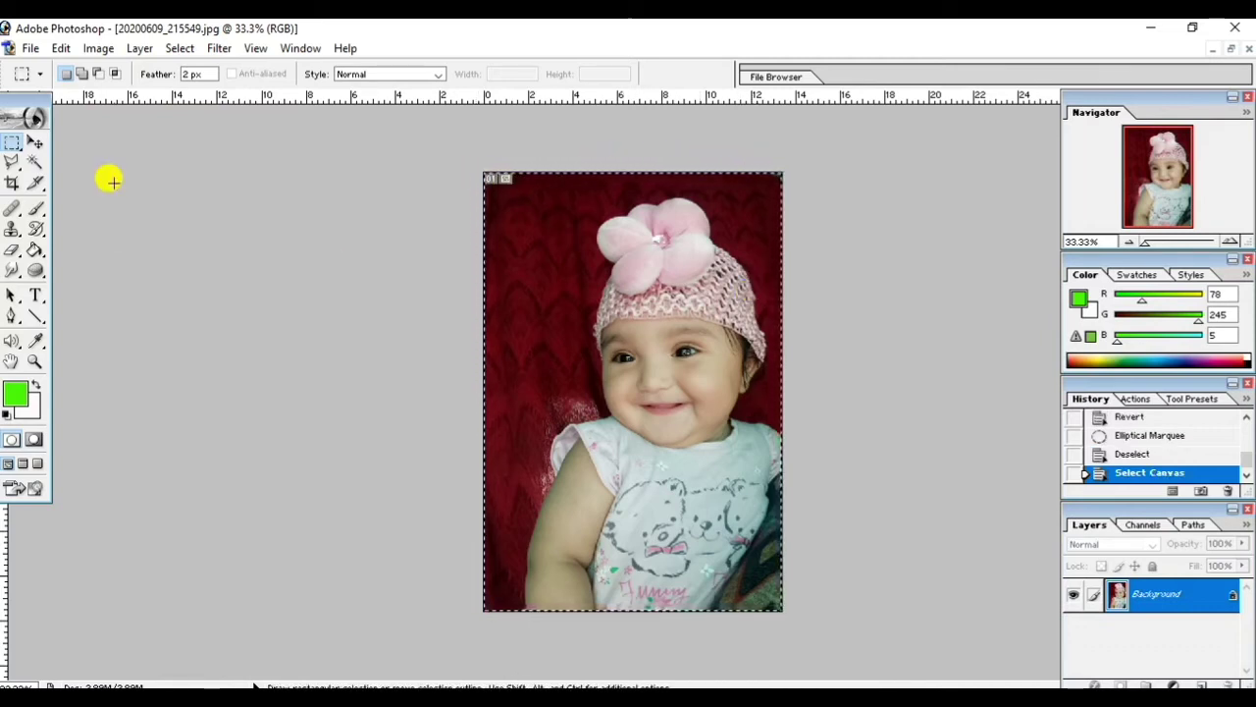
# - Stroke the selection with a 5 px green border at 50% opacity, then deselect
pyautogui.click(59, 49)
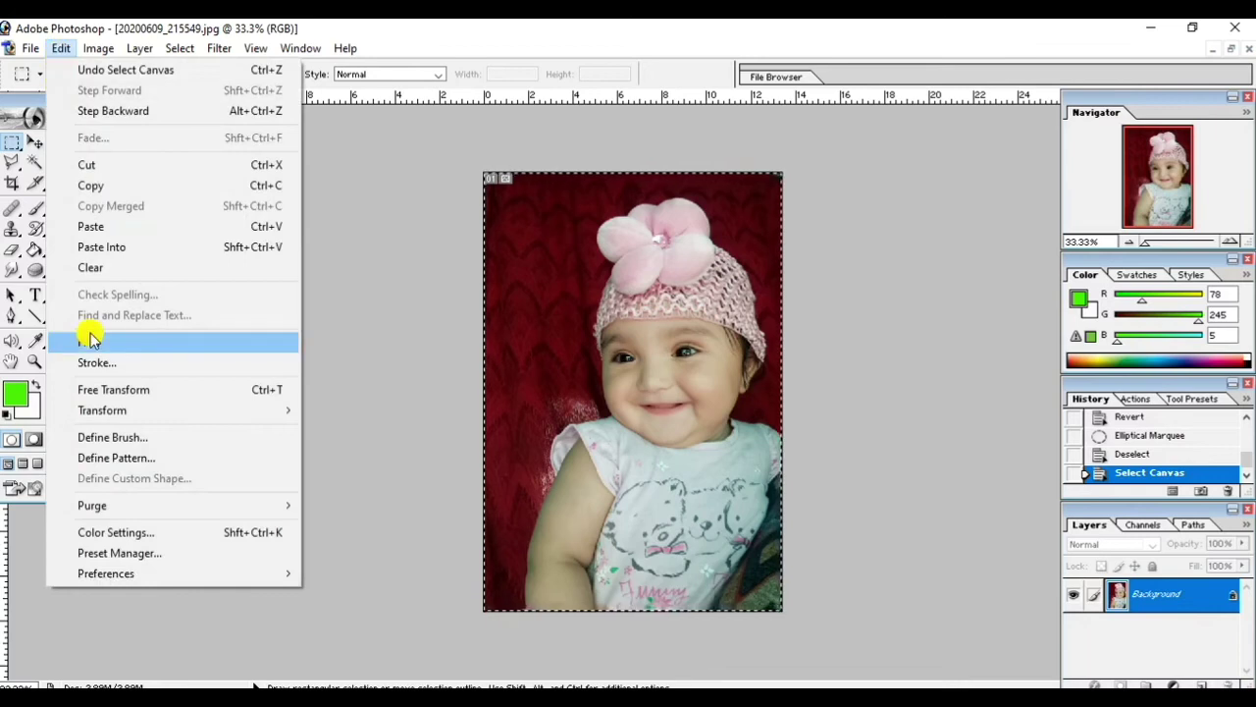
pyautogui.click(98, 362)
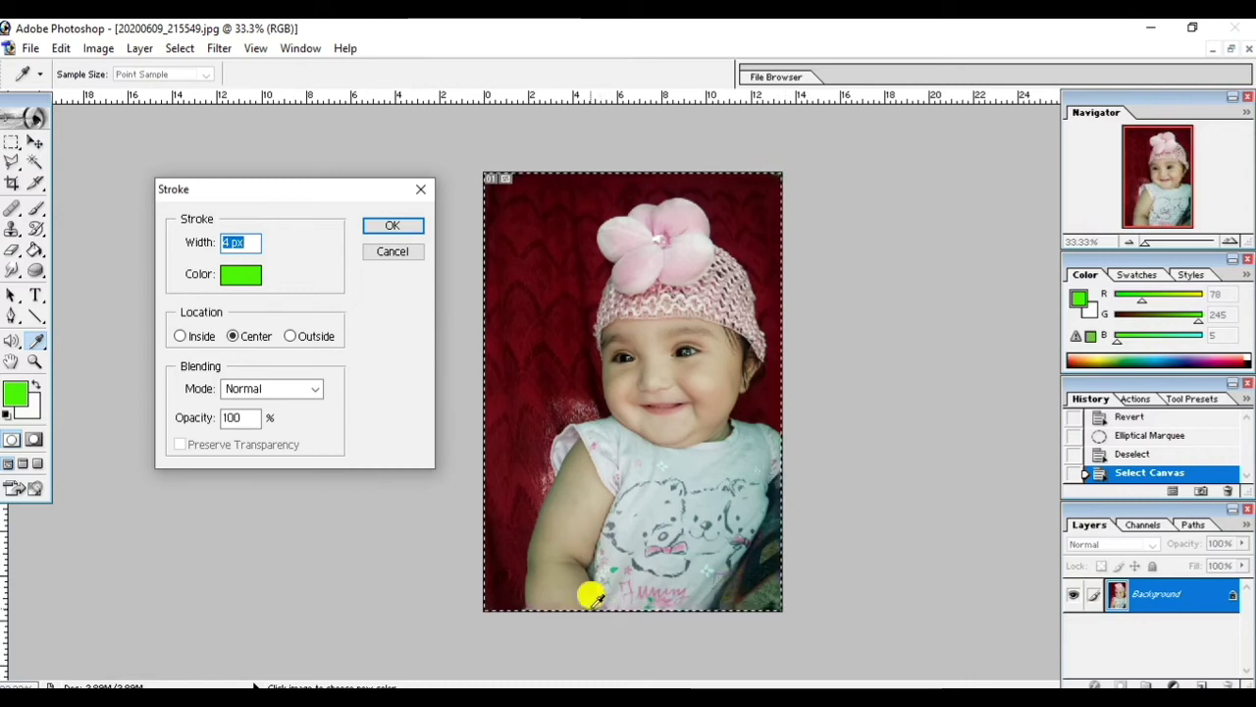
pyautogui.click(241, 274)
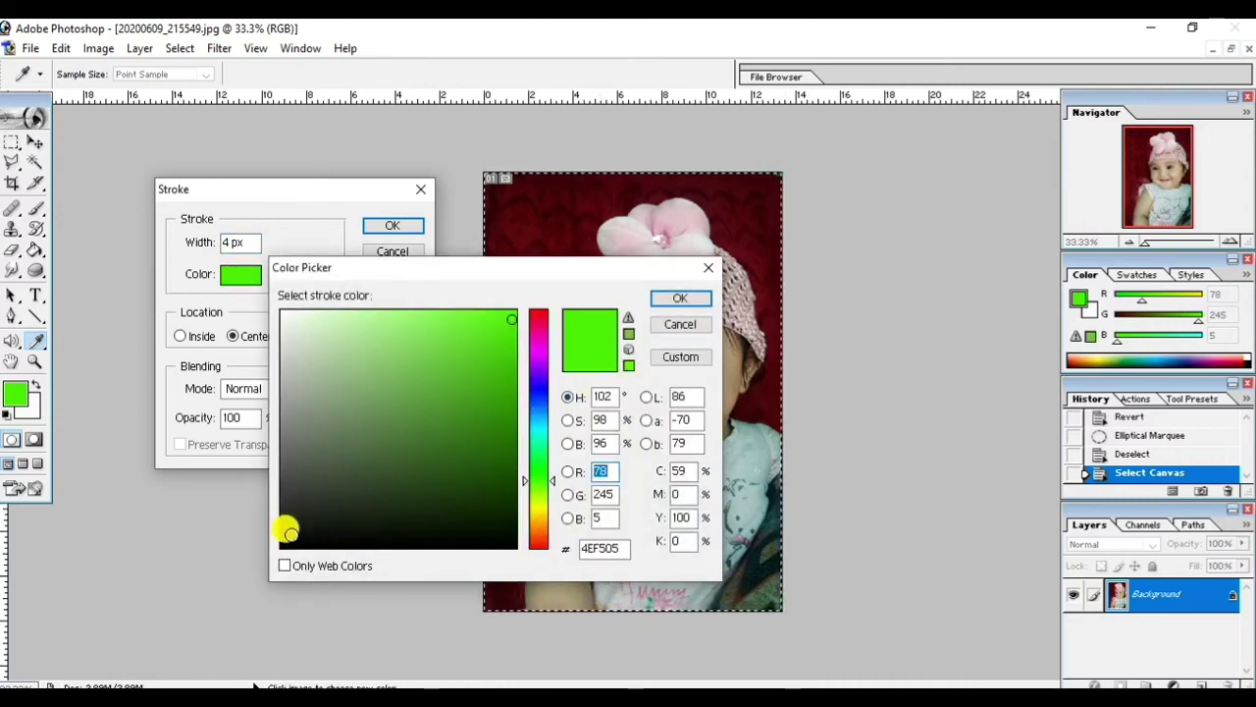
pyautogui.click(539, 321)
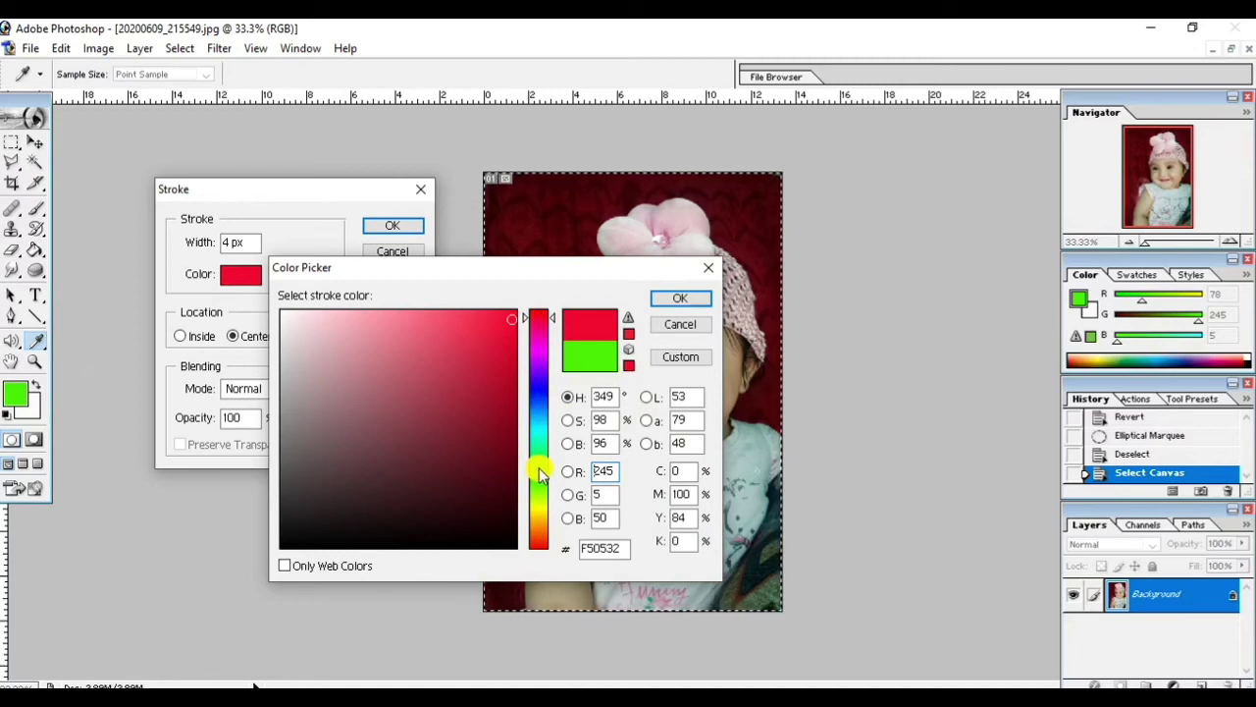
pyautogui.click(539, 395)
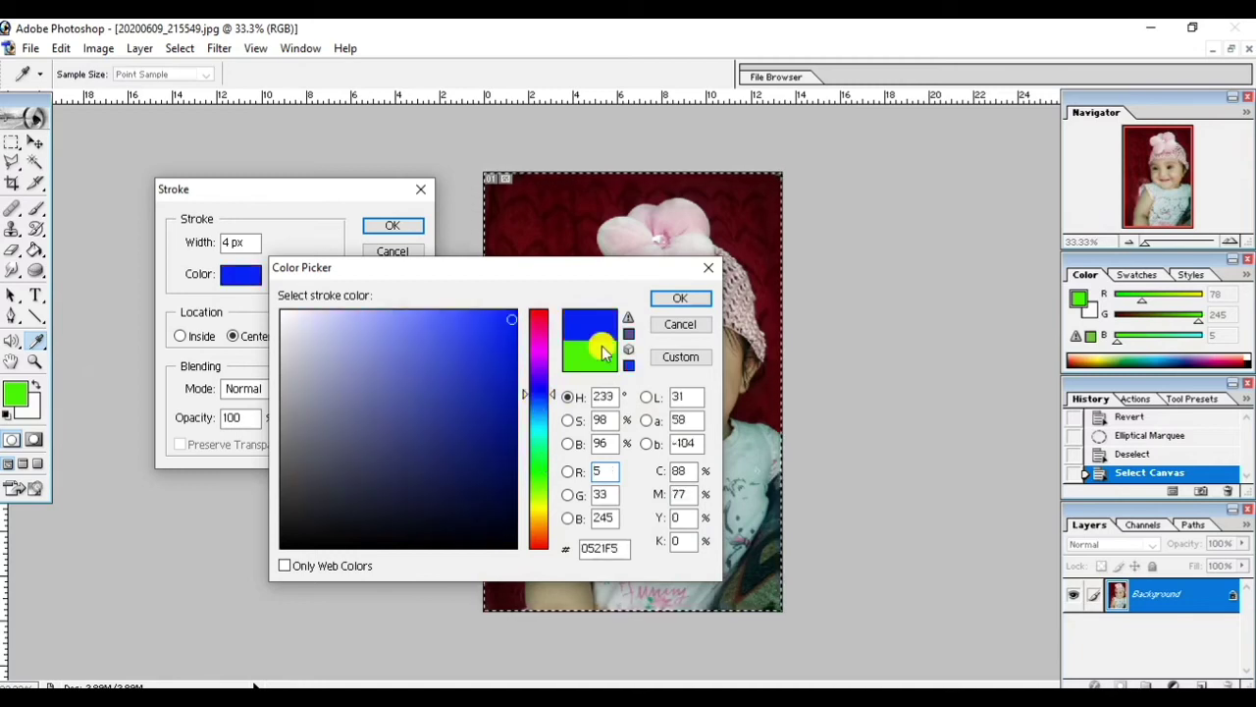
pyautogui.click(687, 299)
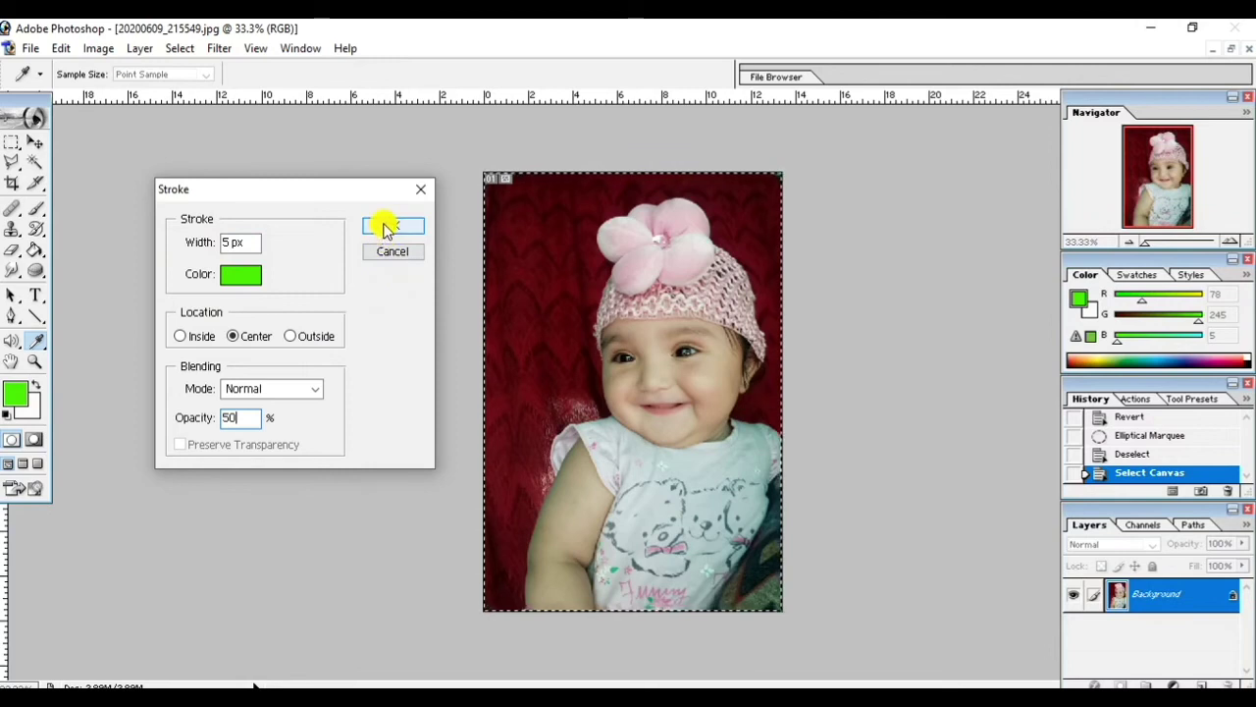
pyautogui.click(392, 227)
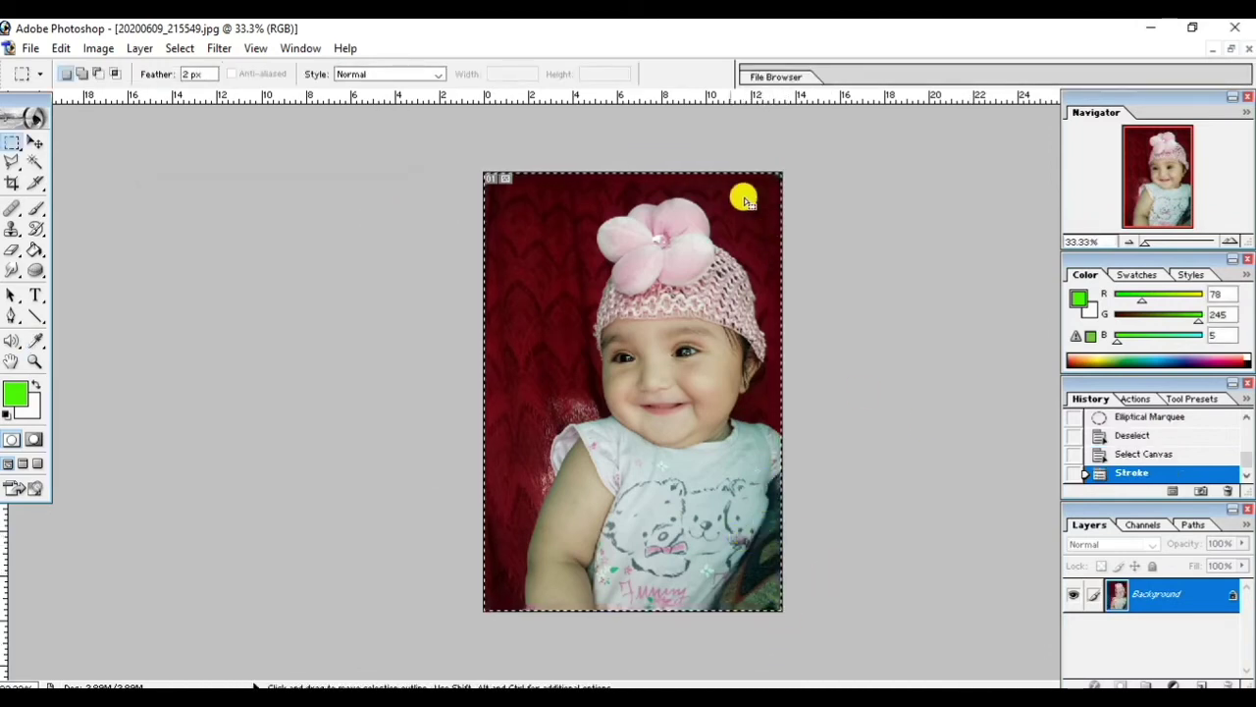
pyautogui.click(601, 376)
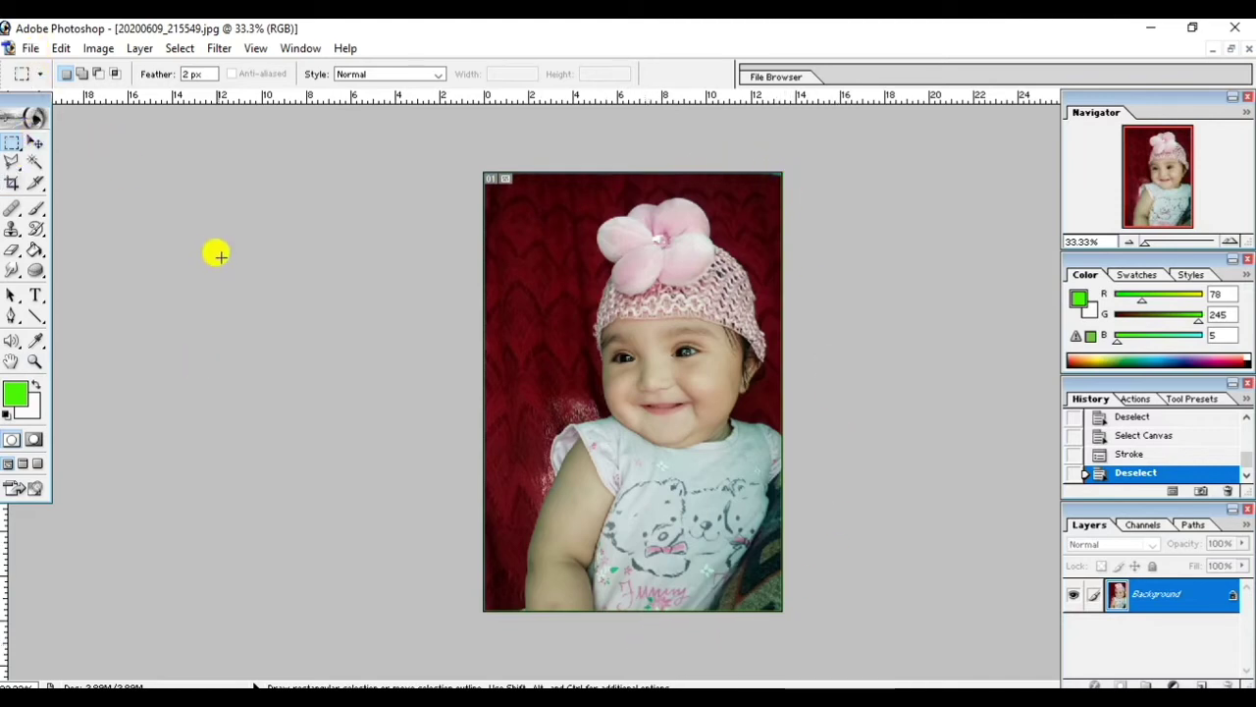
pyautogui.click(28, 49)
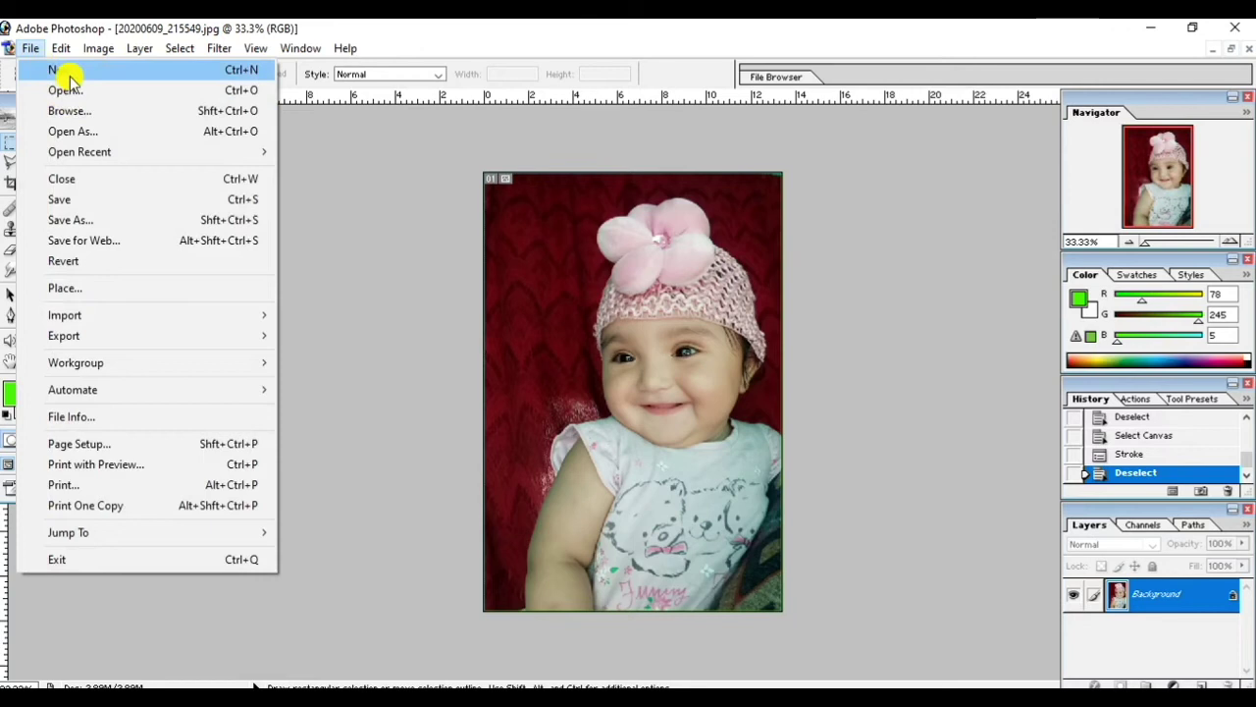
pyautogui.click(59, 71)
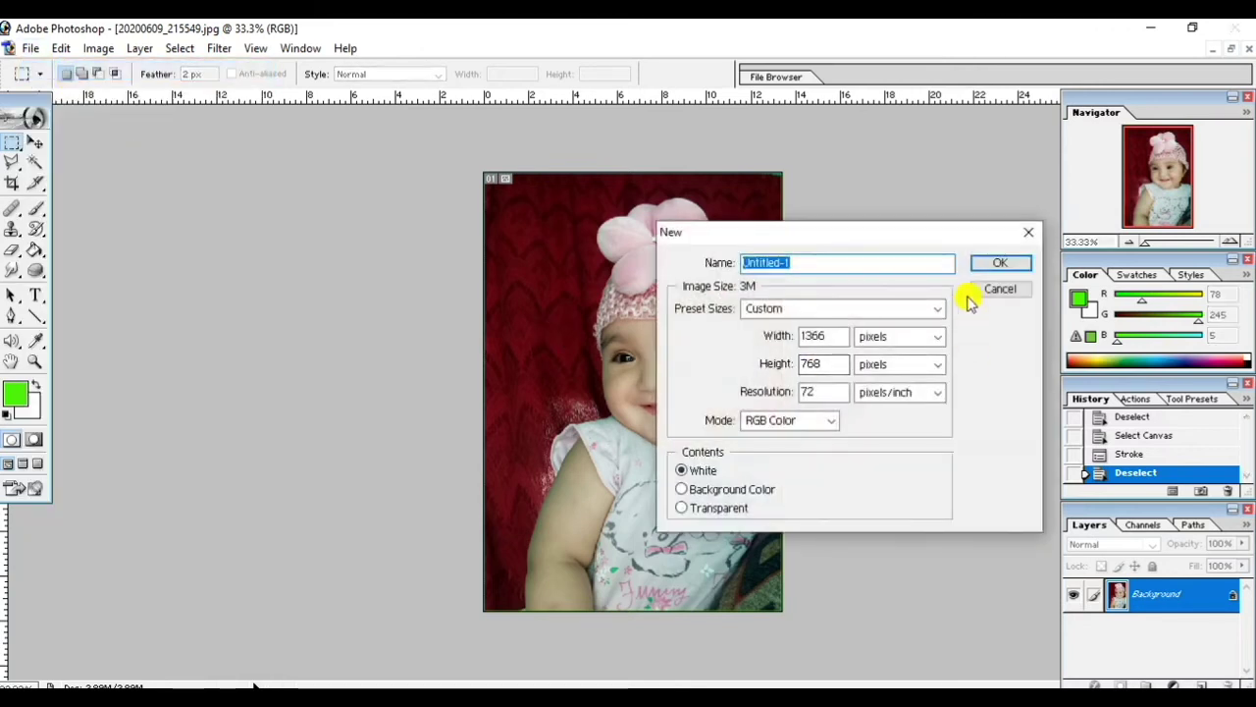
pyautogui.click(999, 262)
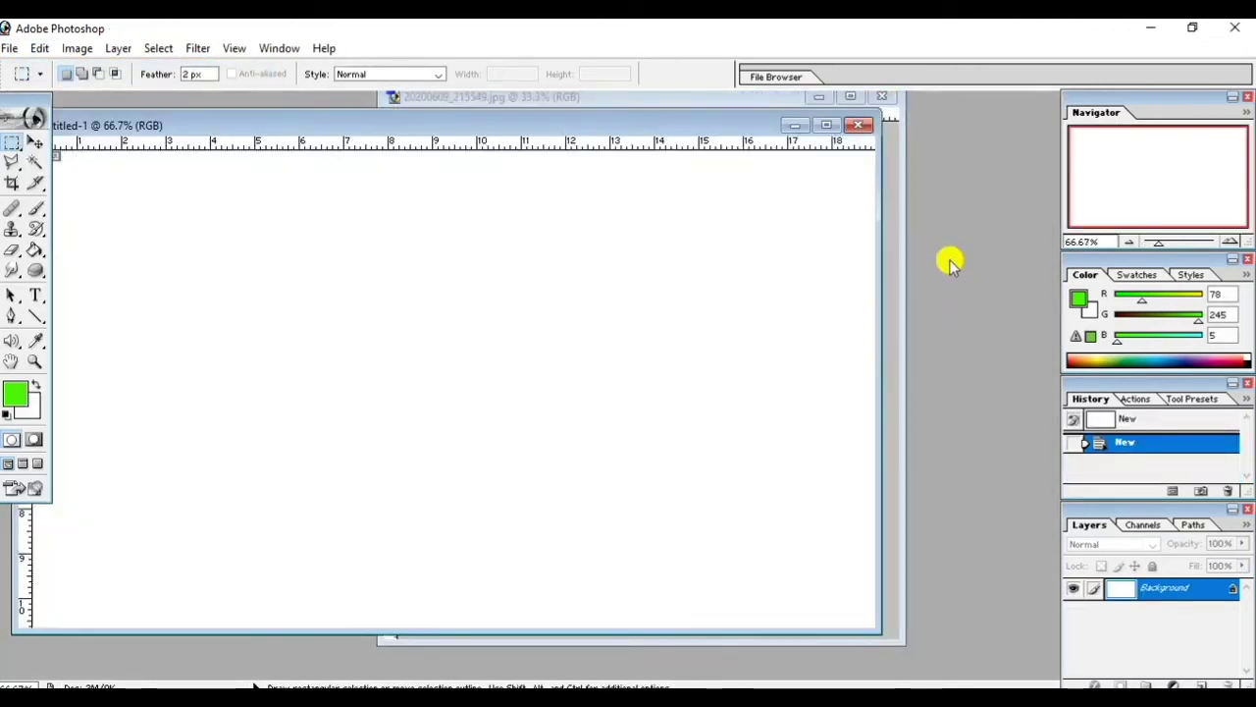
pyautogui.click(622, 97)
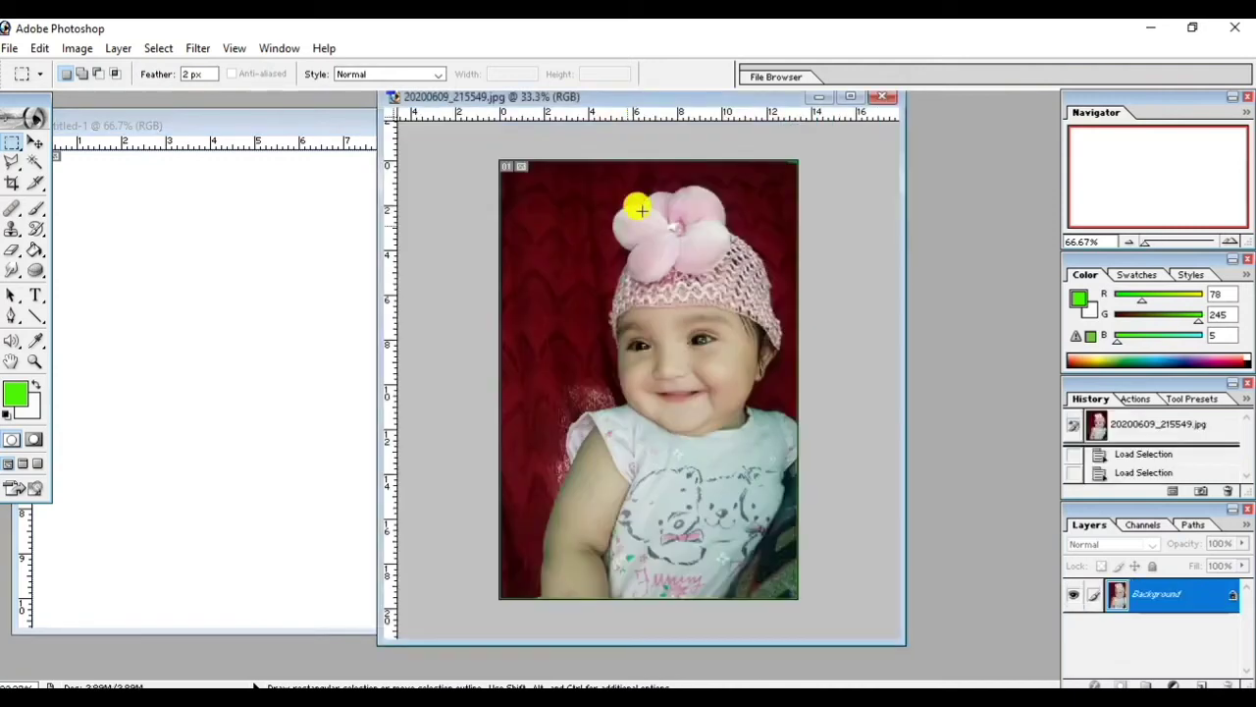
pyautogui.click(34, 142)
pyautogui.moveTo(799, 383); pyautogui.dragTo(193, 408)
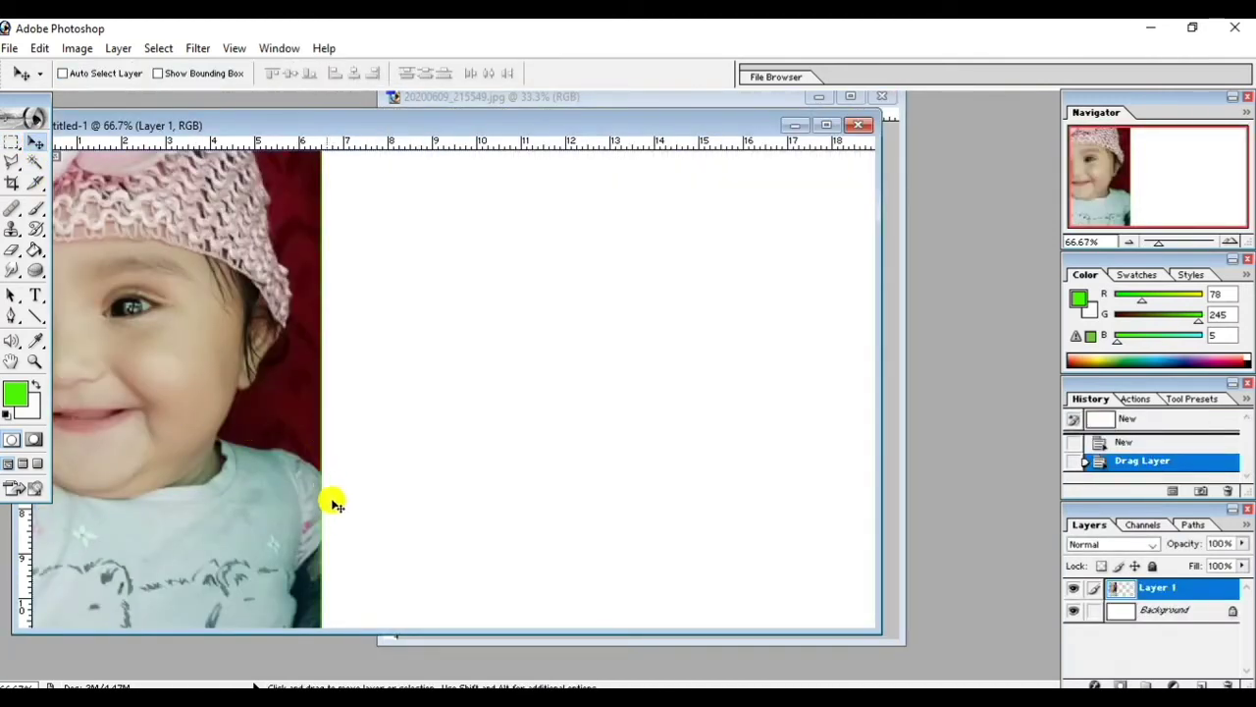
pyautogui.click(35, 362)
pyautogui.click(310, 282)
pyautogui.click(315, 282)
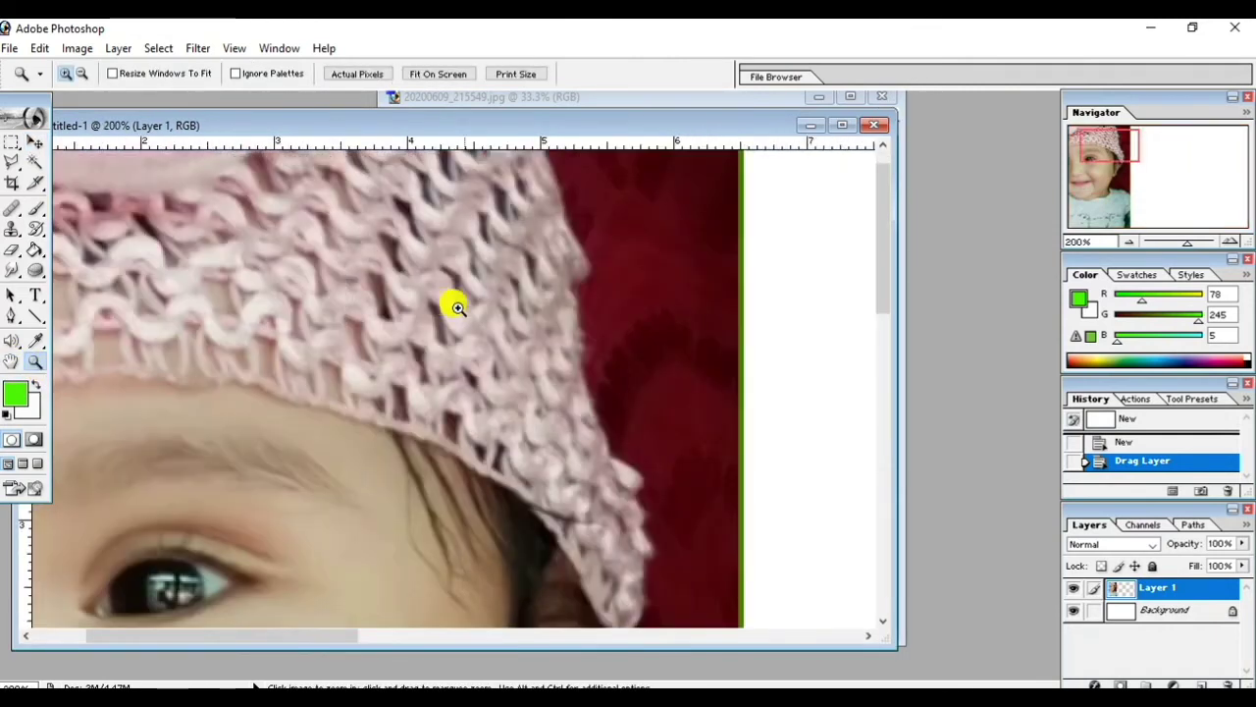
pyautogui.click(742, 301)
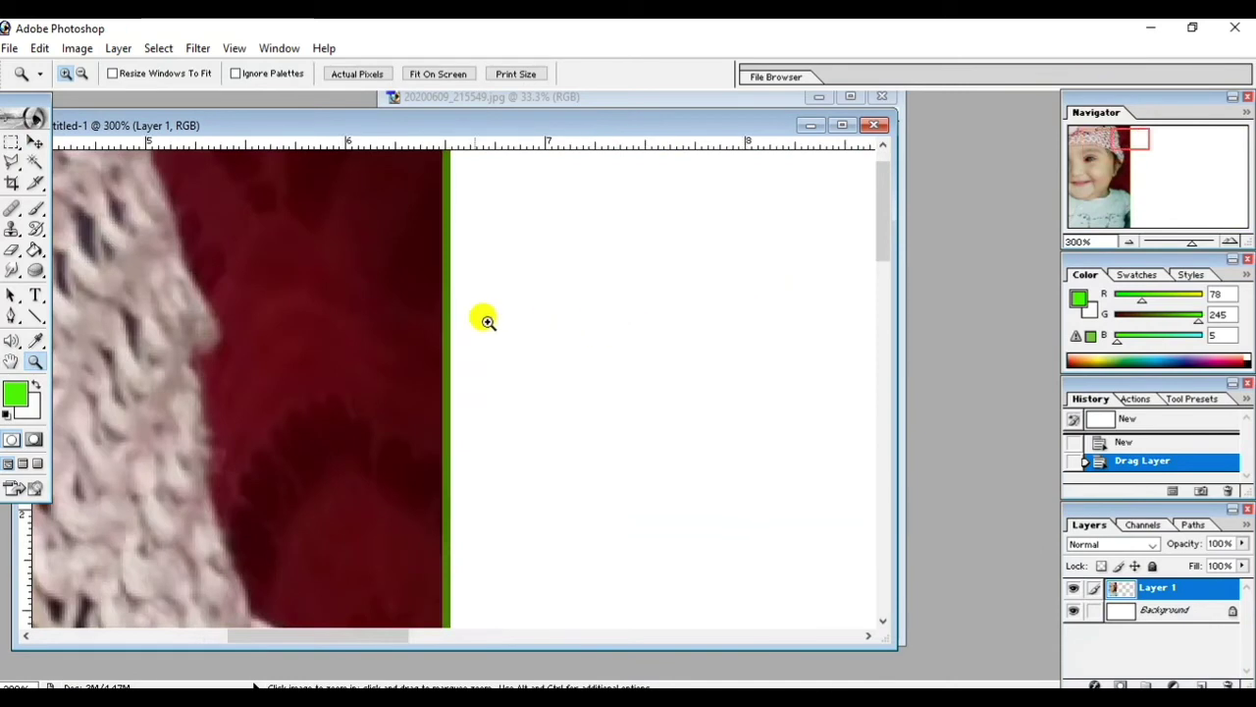
pyautogui.click(447, 300)
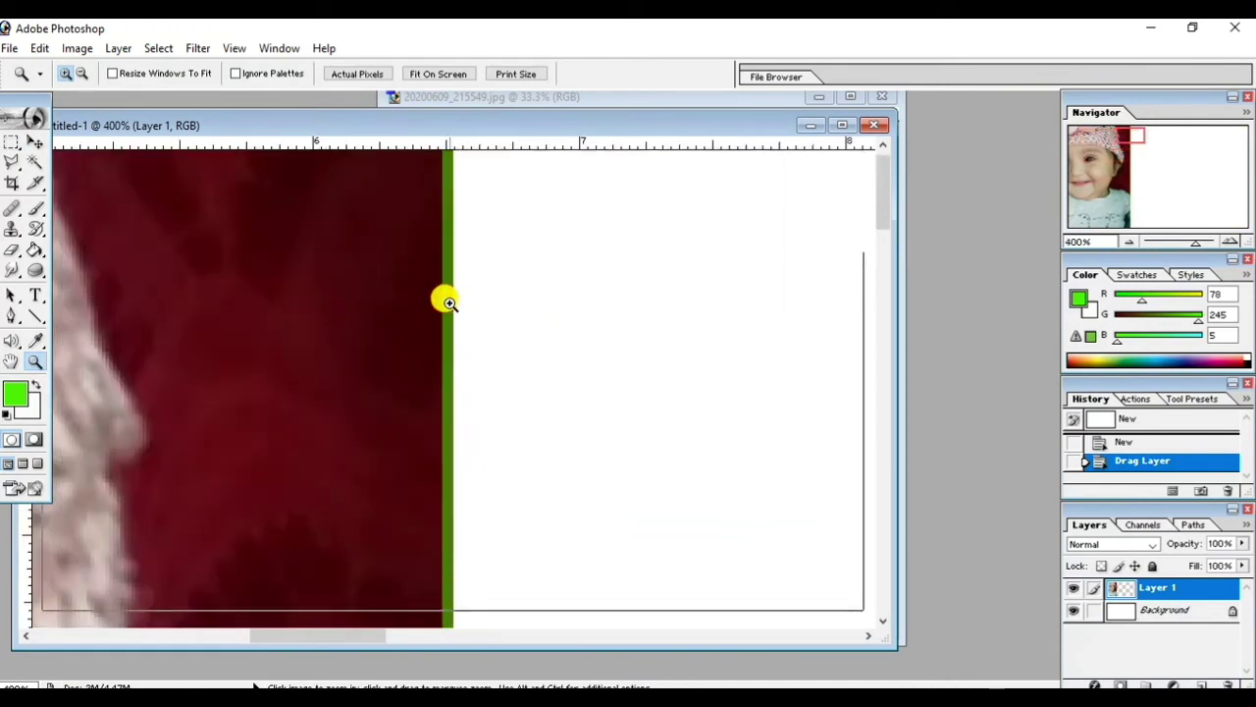
pyautogui.click(447, 302)
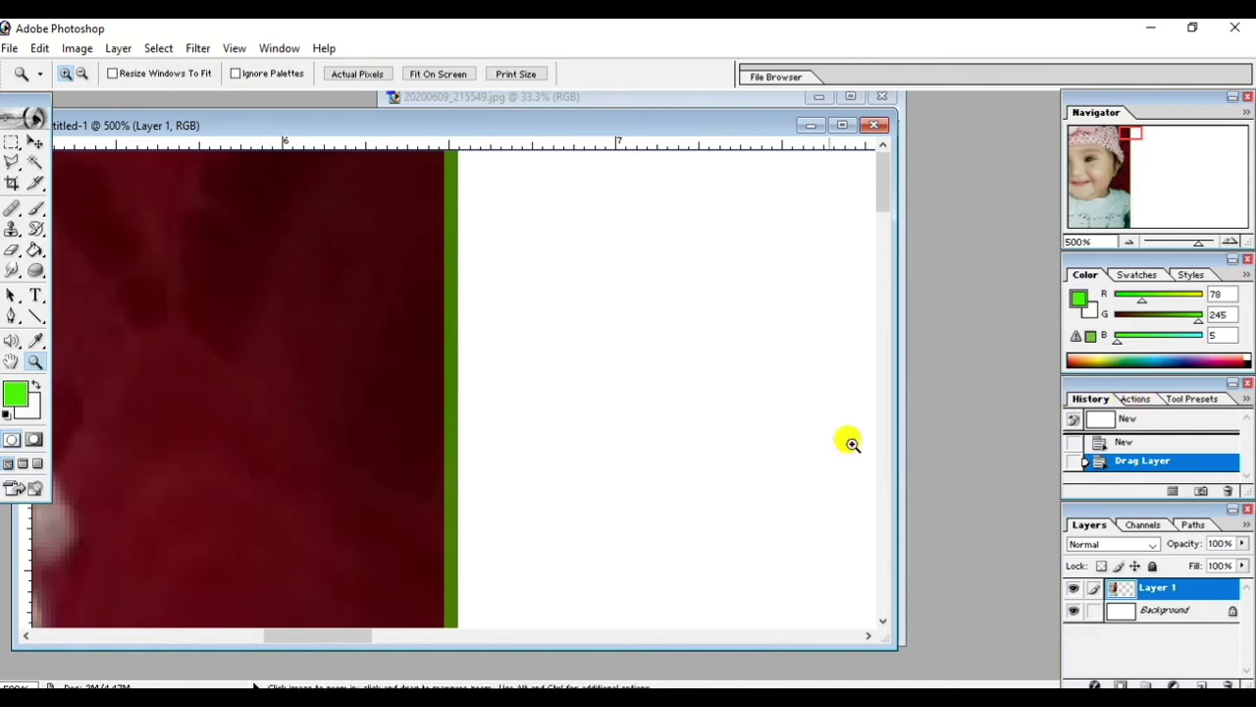
pyautogui.moveTo(301, 634); pyautogui.dragTo(8, 633)
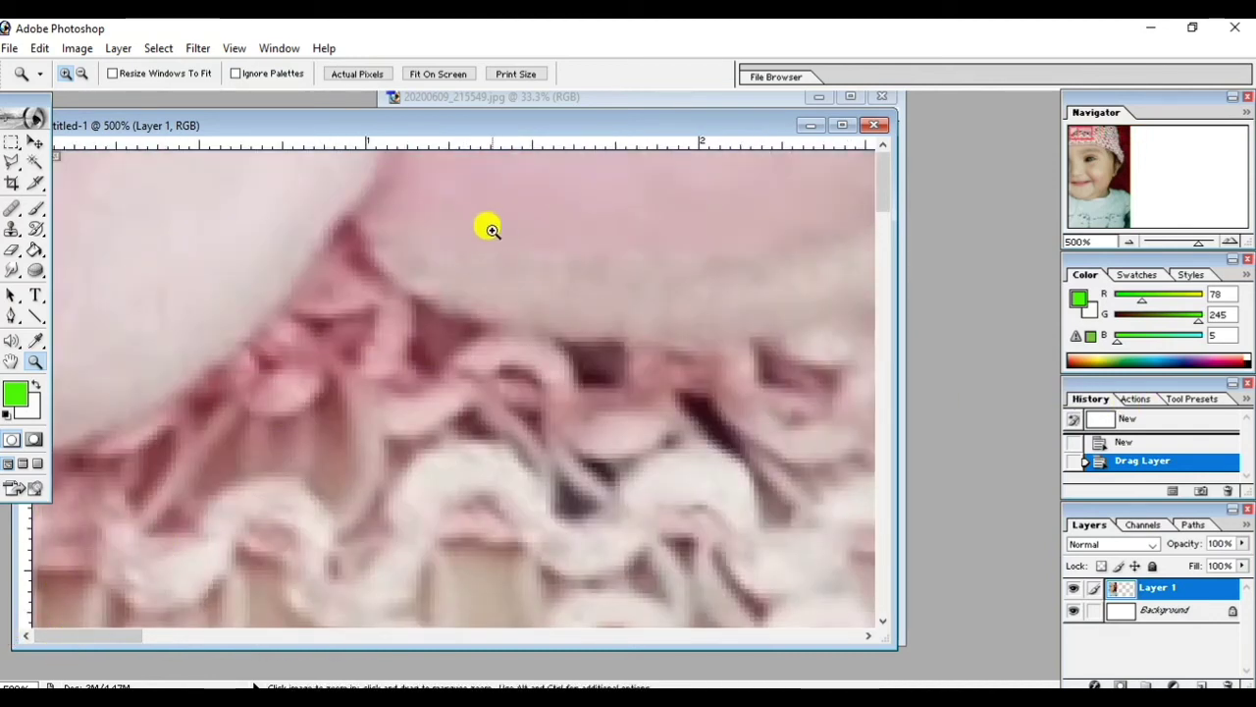
pyautogui.moveTo(480, 222); pyautogui.dragTo(522, 410)
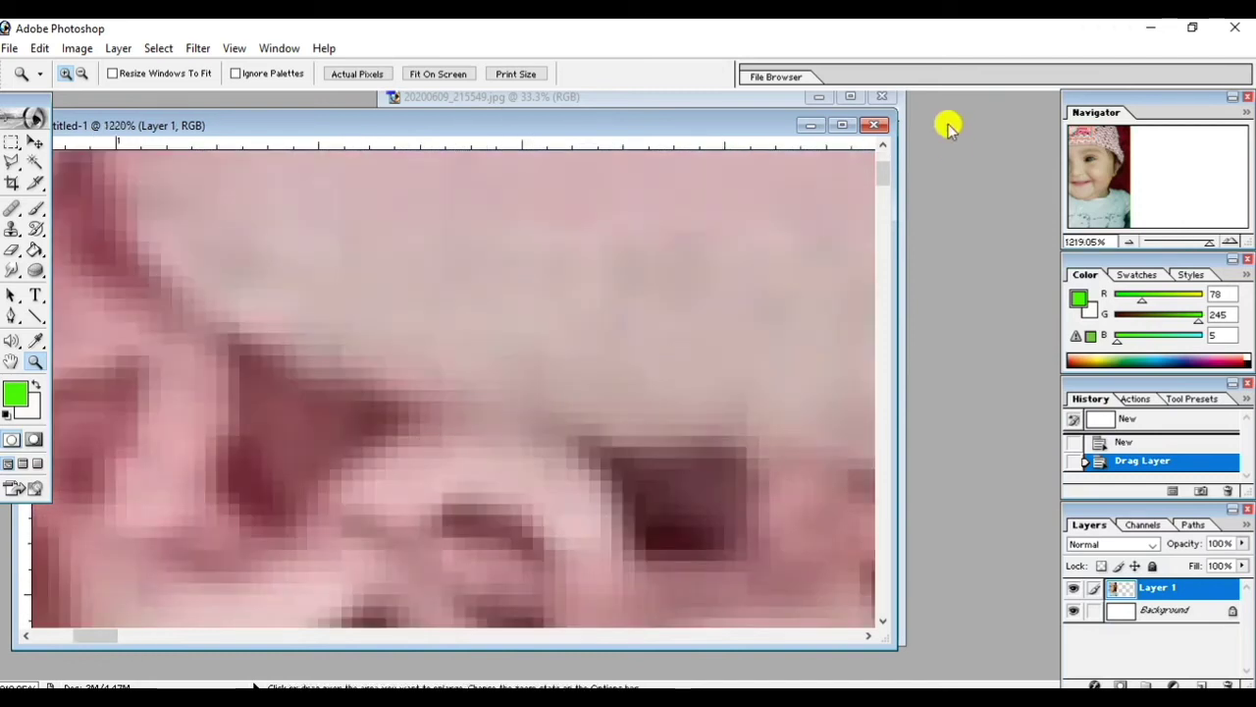
pyautogui.click(877, 125)
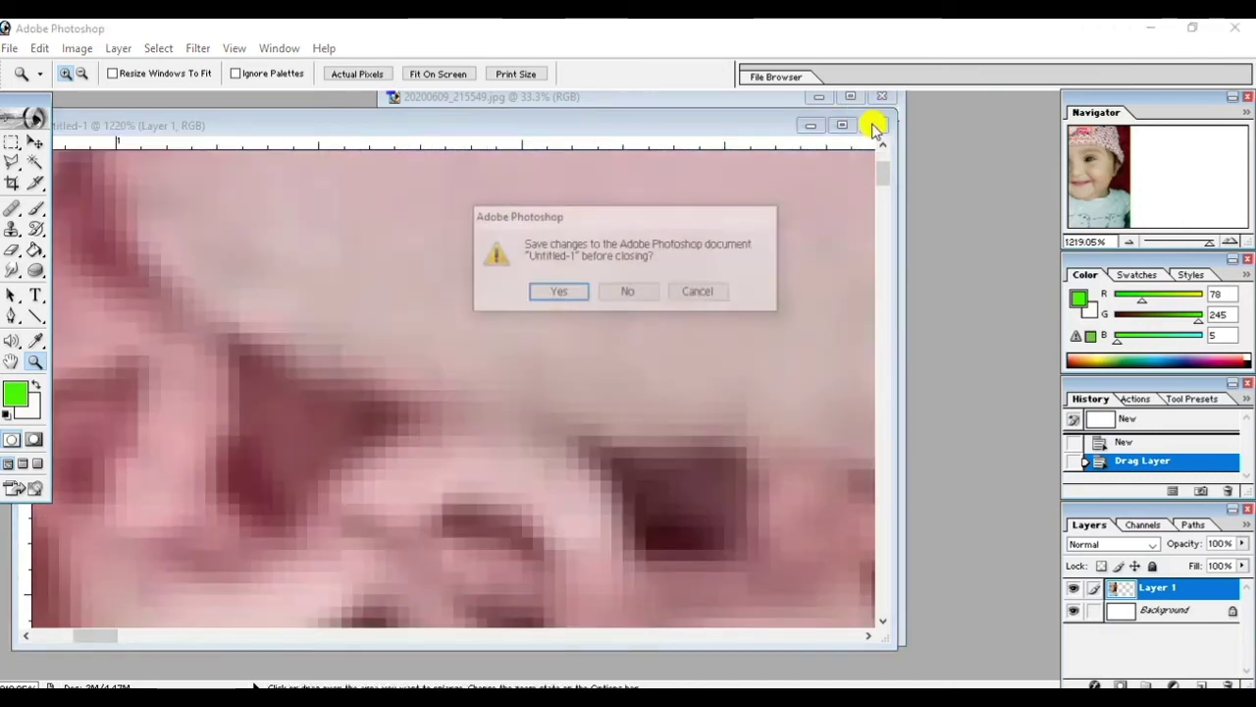
pyautogui.click(621, 295)
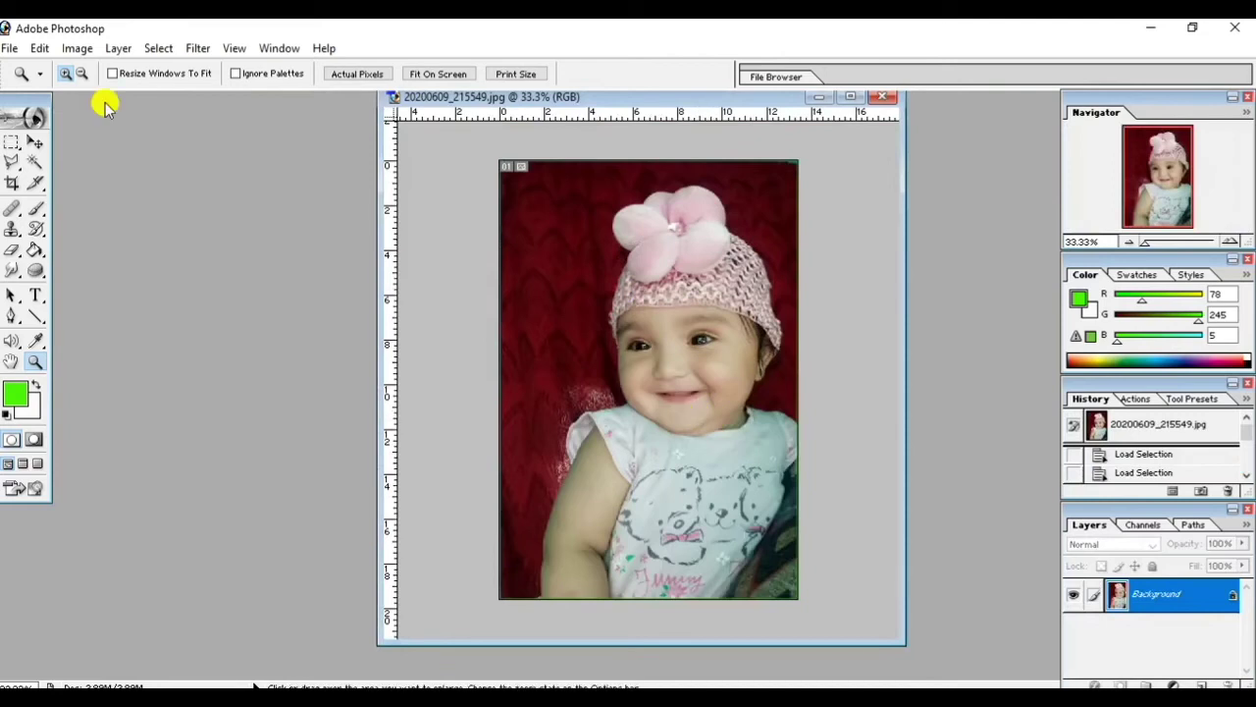
# - Select the whole baby photo
pyautogui.click(39, 48)
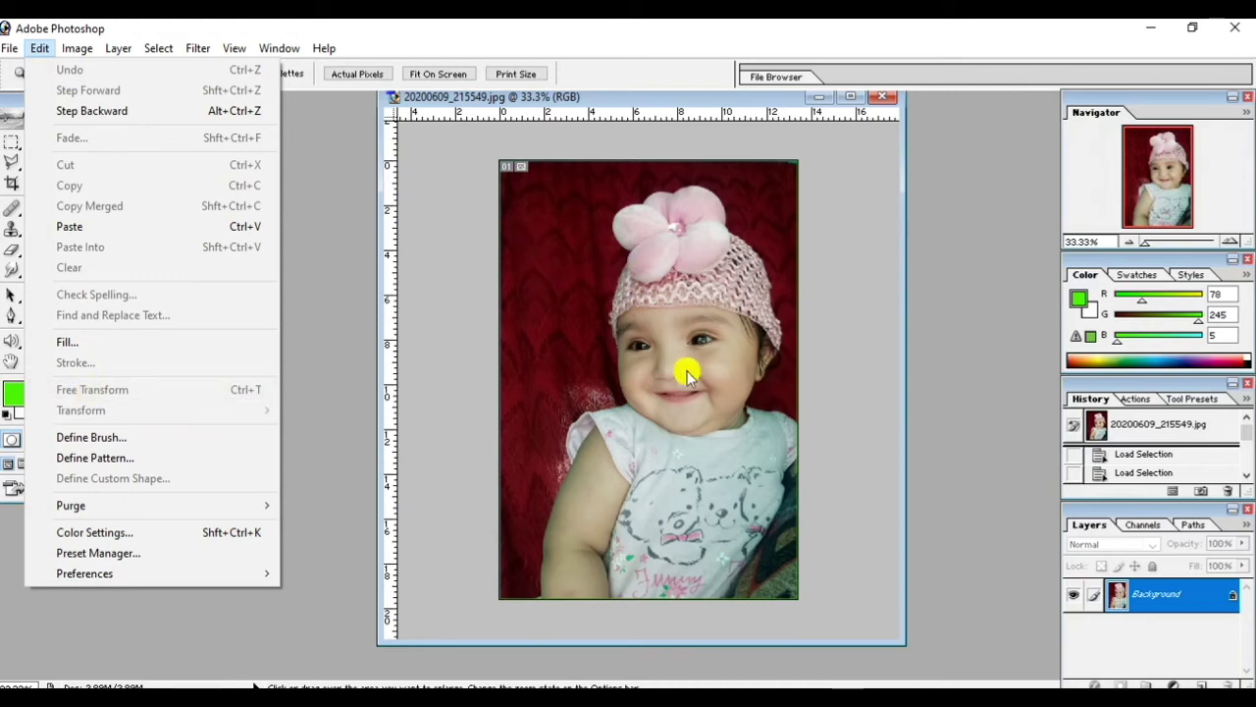
pyautogui.click(311, 346)
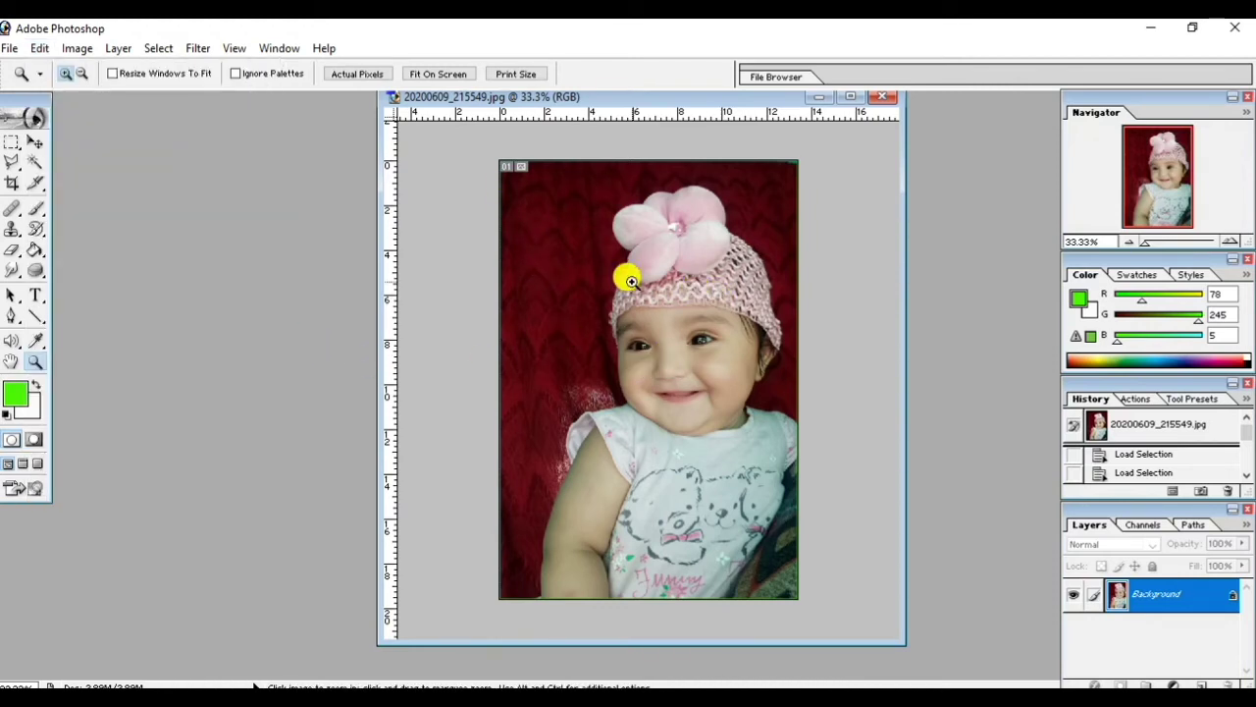
pyautogui.hotkey('ctrl', 'a')
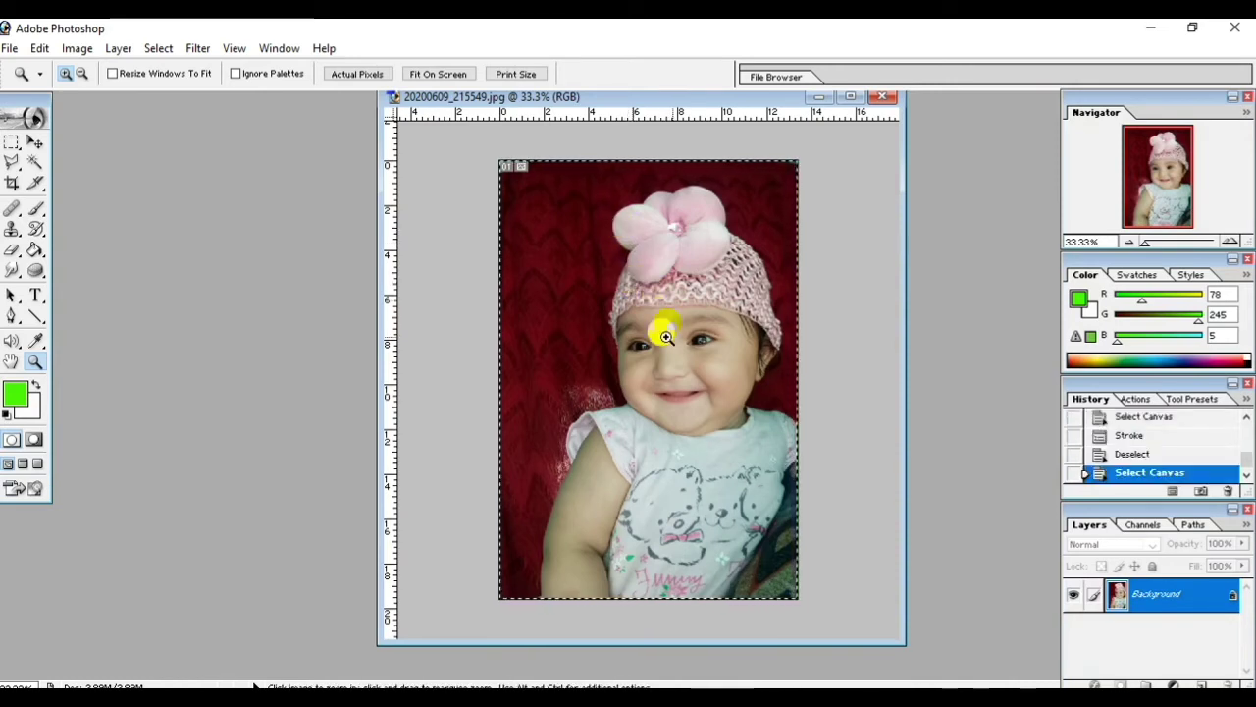
# - Shrink the photo with Free Transform to leave a white margin, then deselect
pyautogui.click(39, 48)
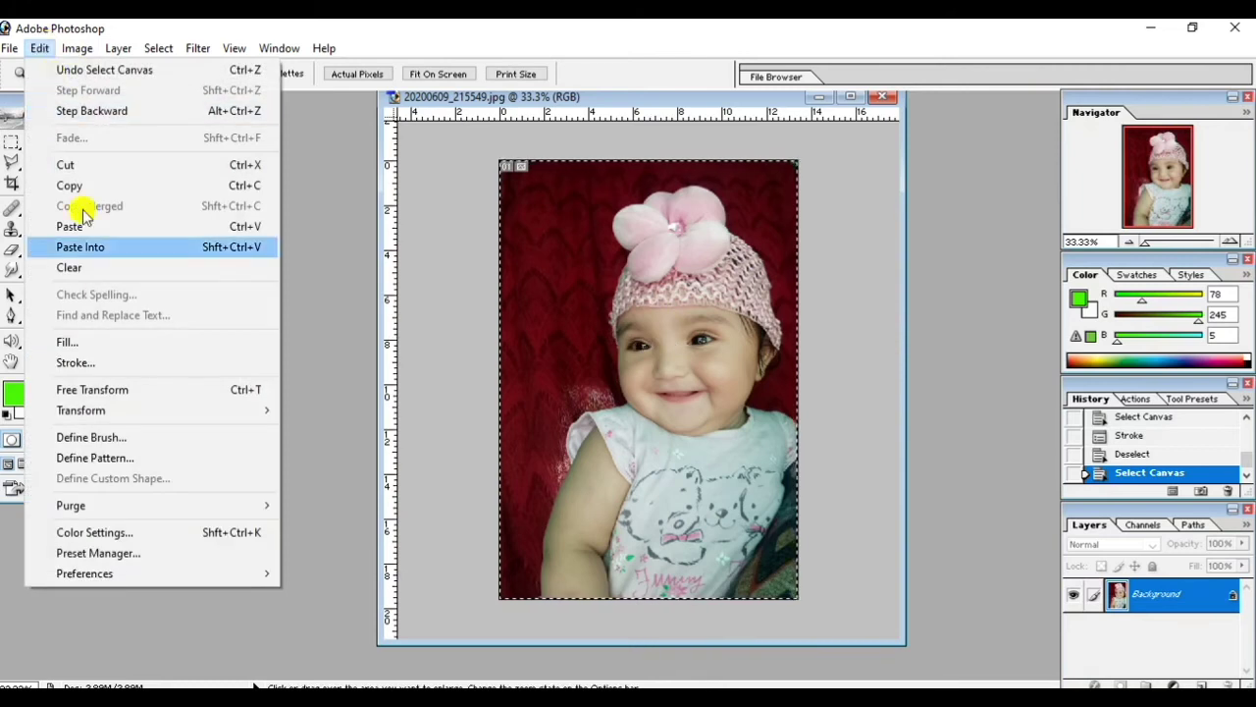
pyautogui.click(115, 390)
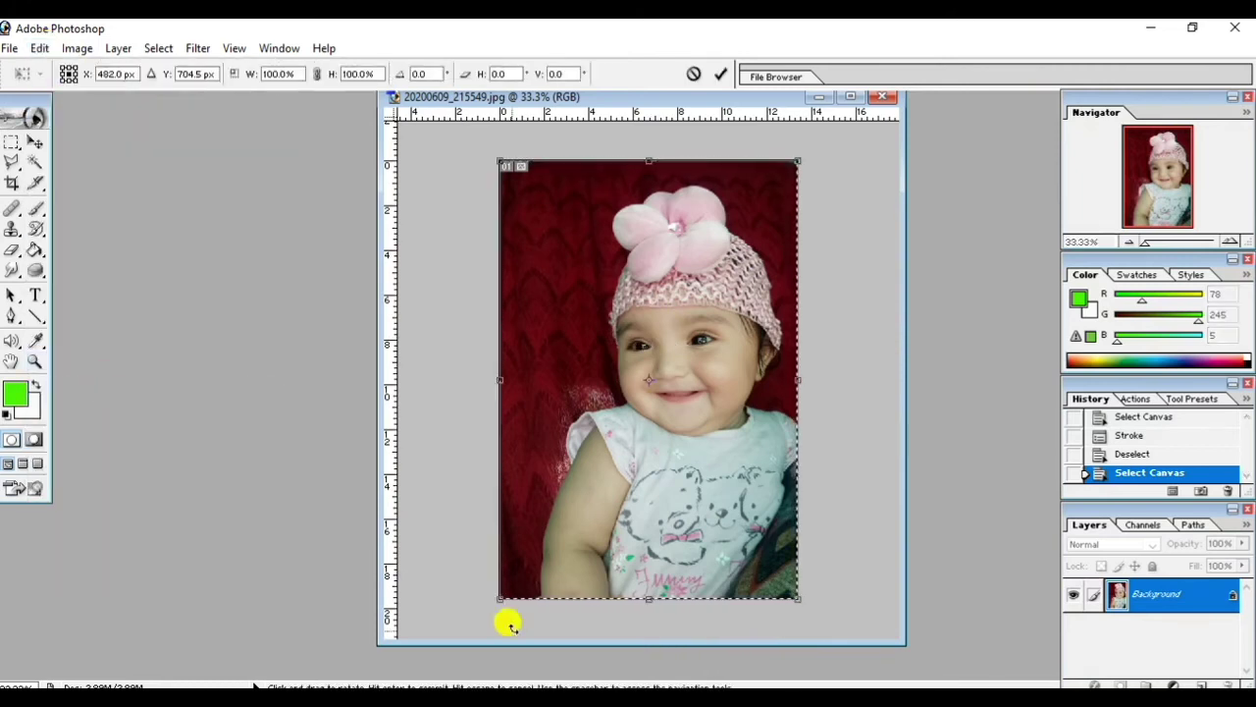
pyautogui.moveTo(495, 595); pyautogui.dragTo(509, 588)
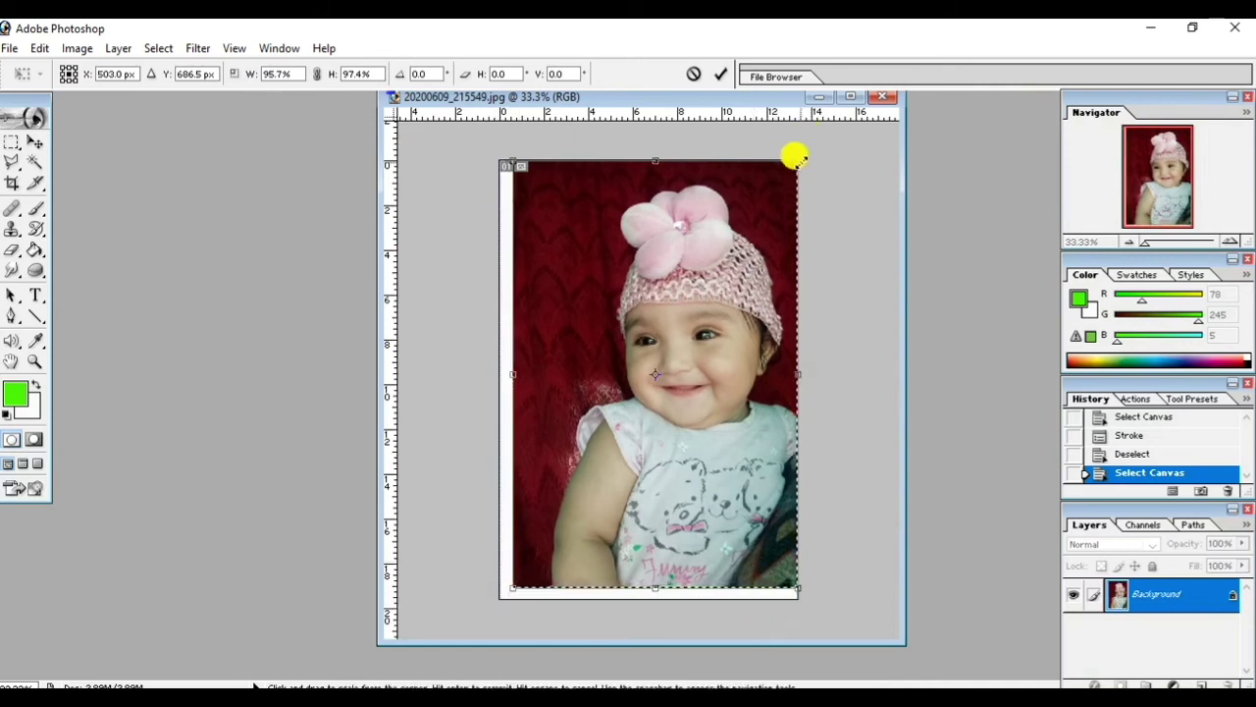
pyautogui.moveTo(797, 159); pyautogui.dragTo(785, 173)
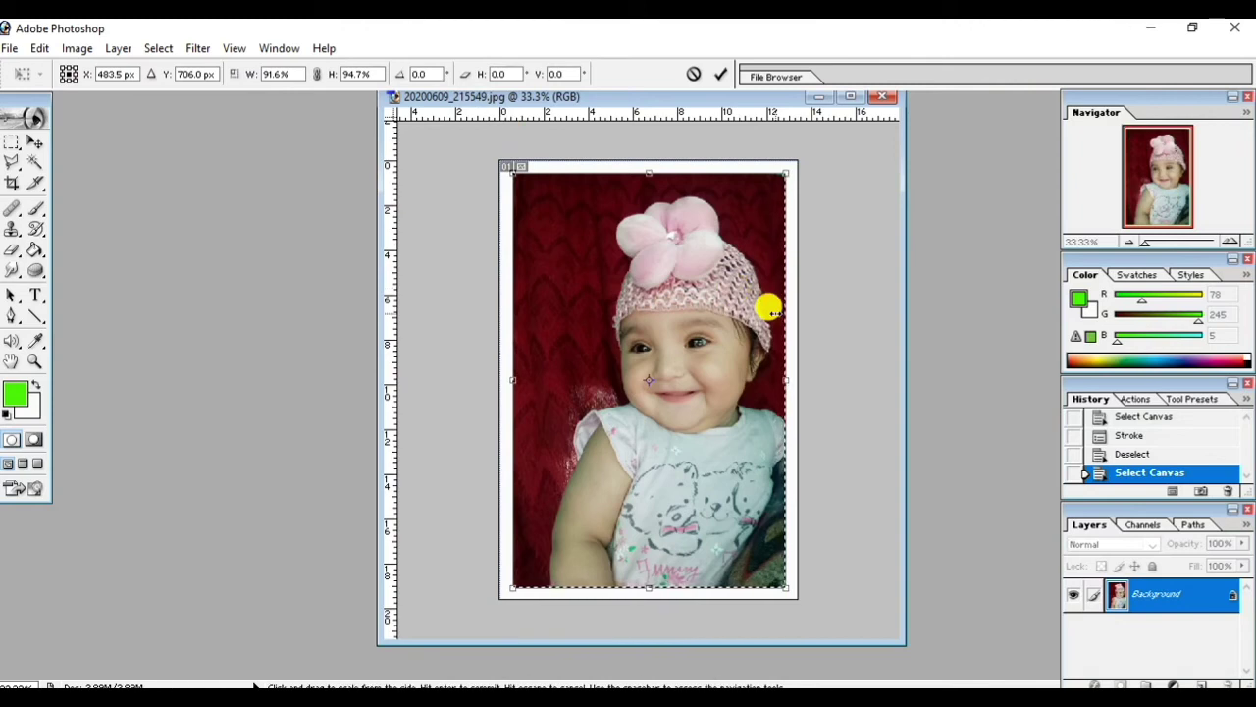
pyautogui.press('Return')
pyautogui.press('z')
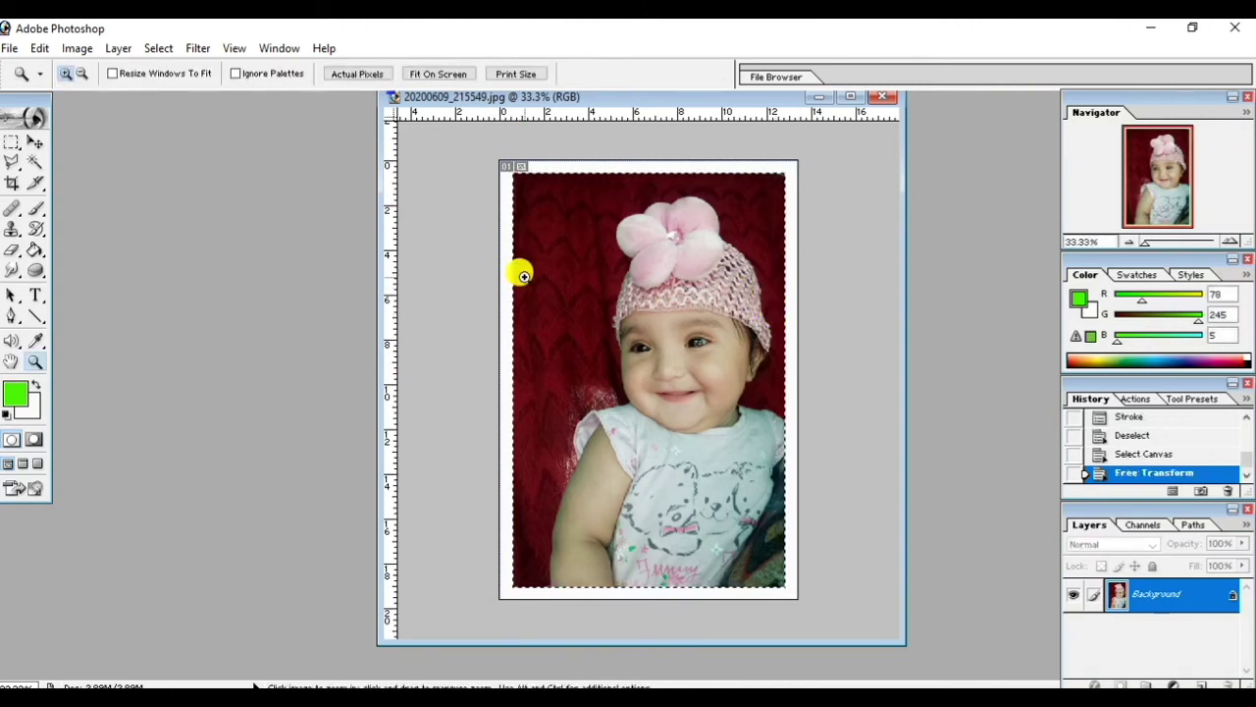
pyautogui.press('ctrl')
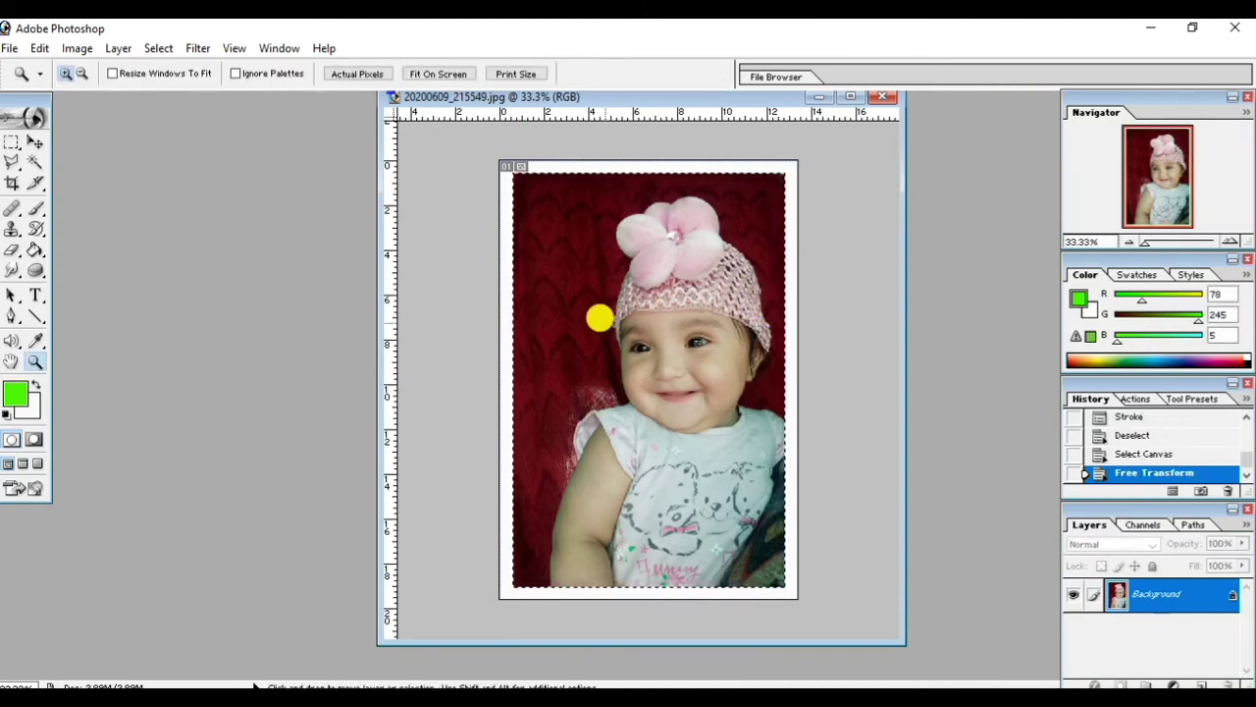
pyautogui.hotkey('ctrl', 'd')
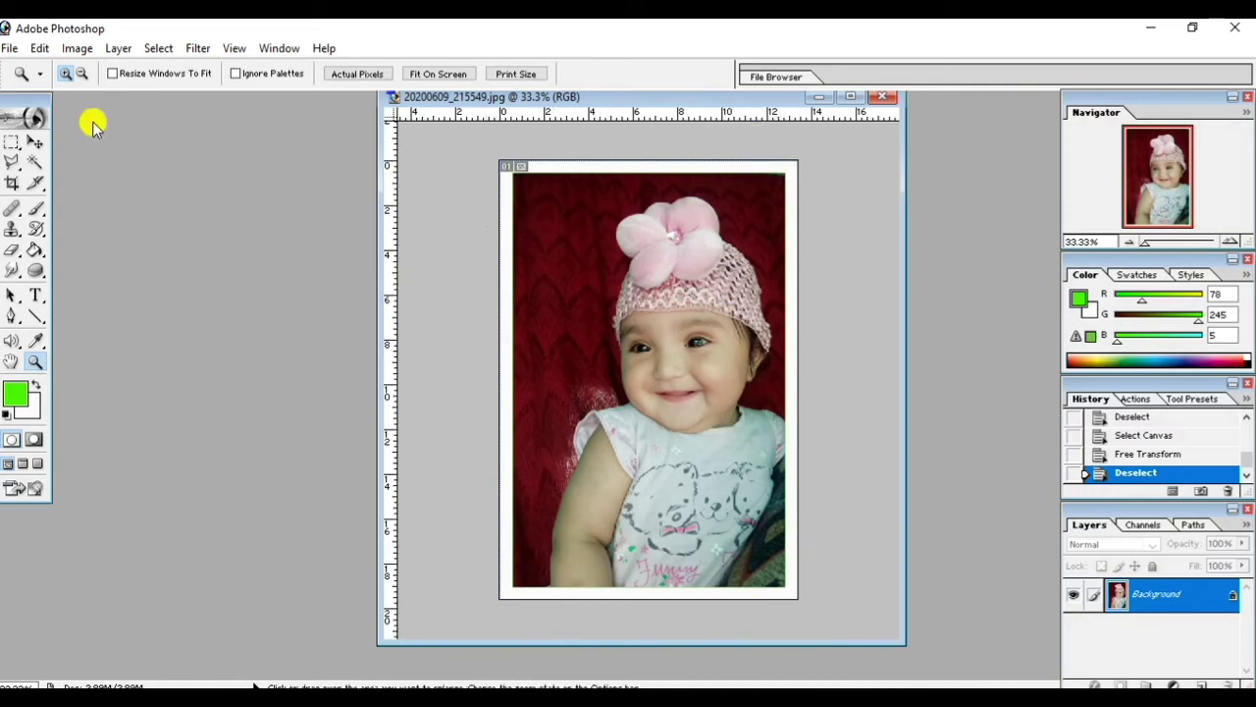
# - Trial-scale the oval face selection, then undo it back to its original size
pyautogui.click(44, 49)
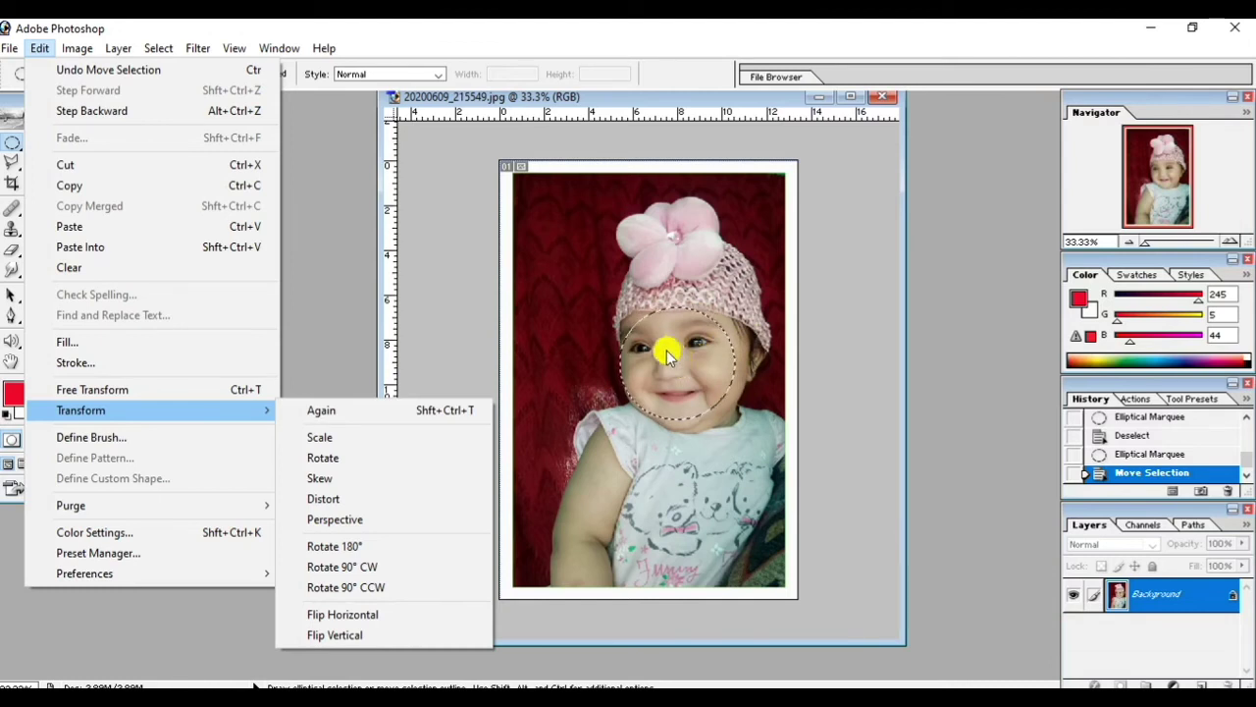
pyautogui.click(323, 437)
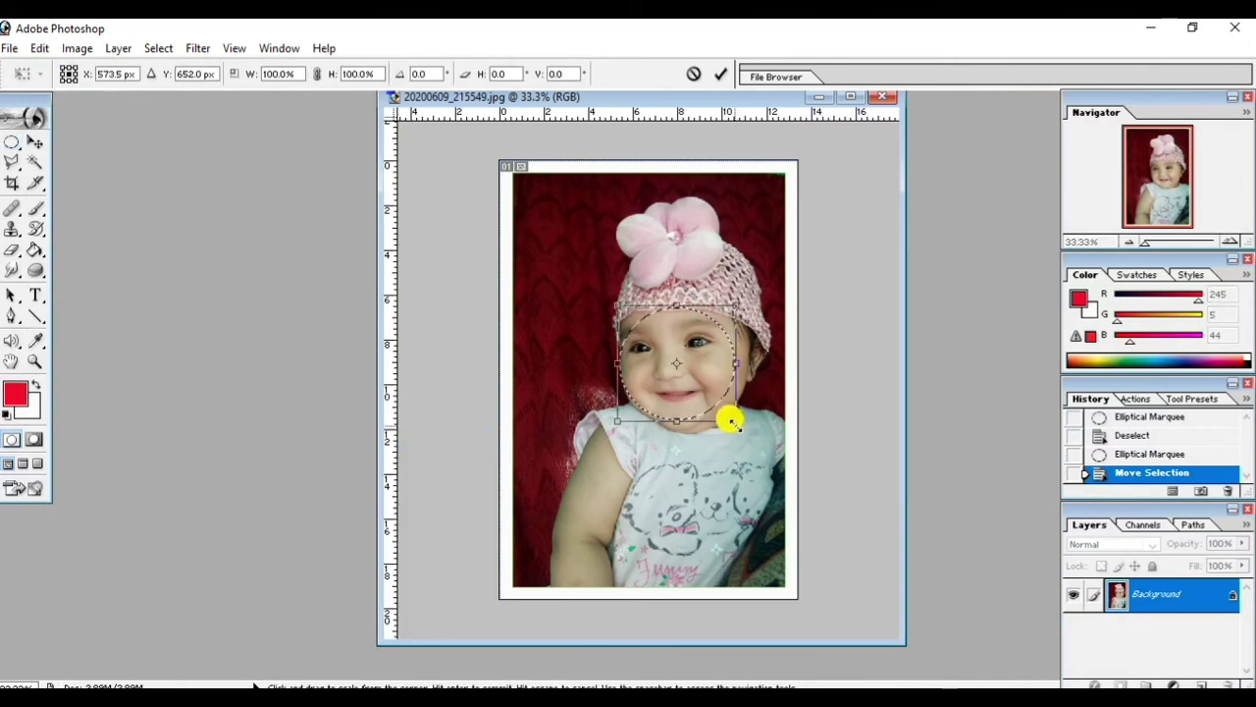
pyautogui.moveTo(730, 420); pyautogui.dragTo(739, 422)
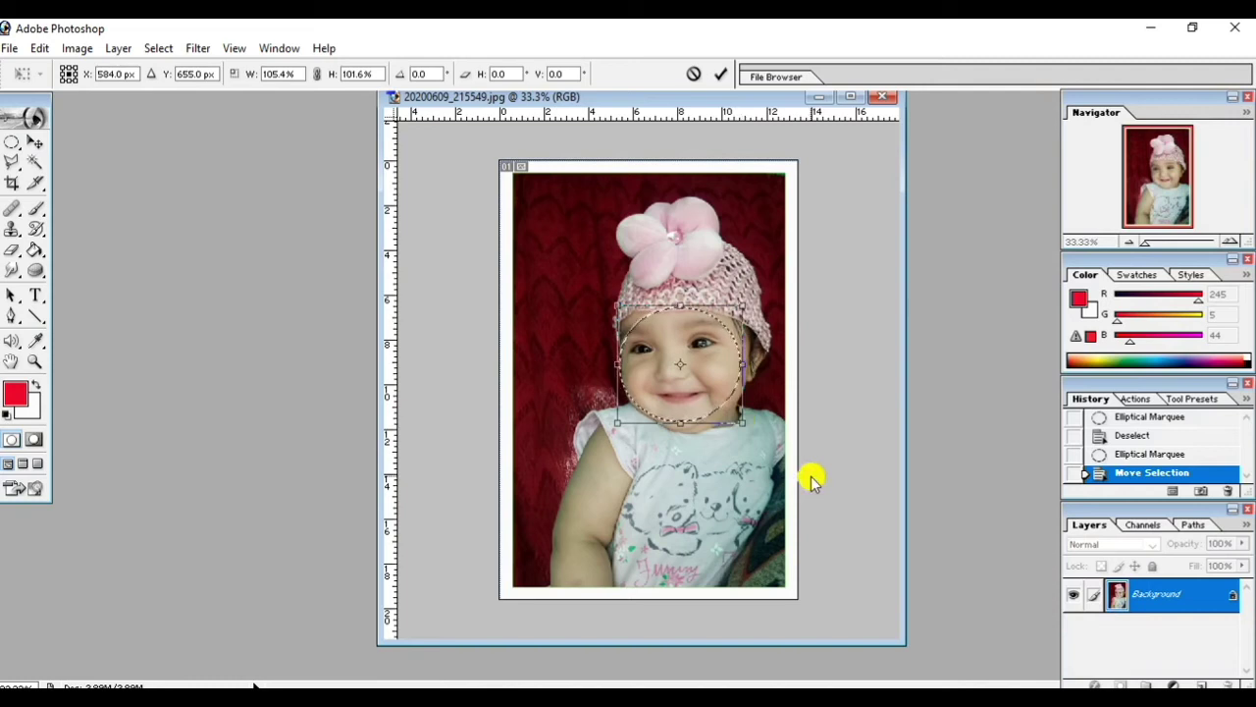
pyautogui.press('Return')
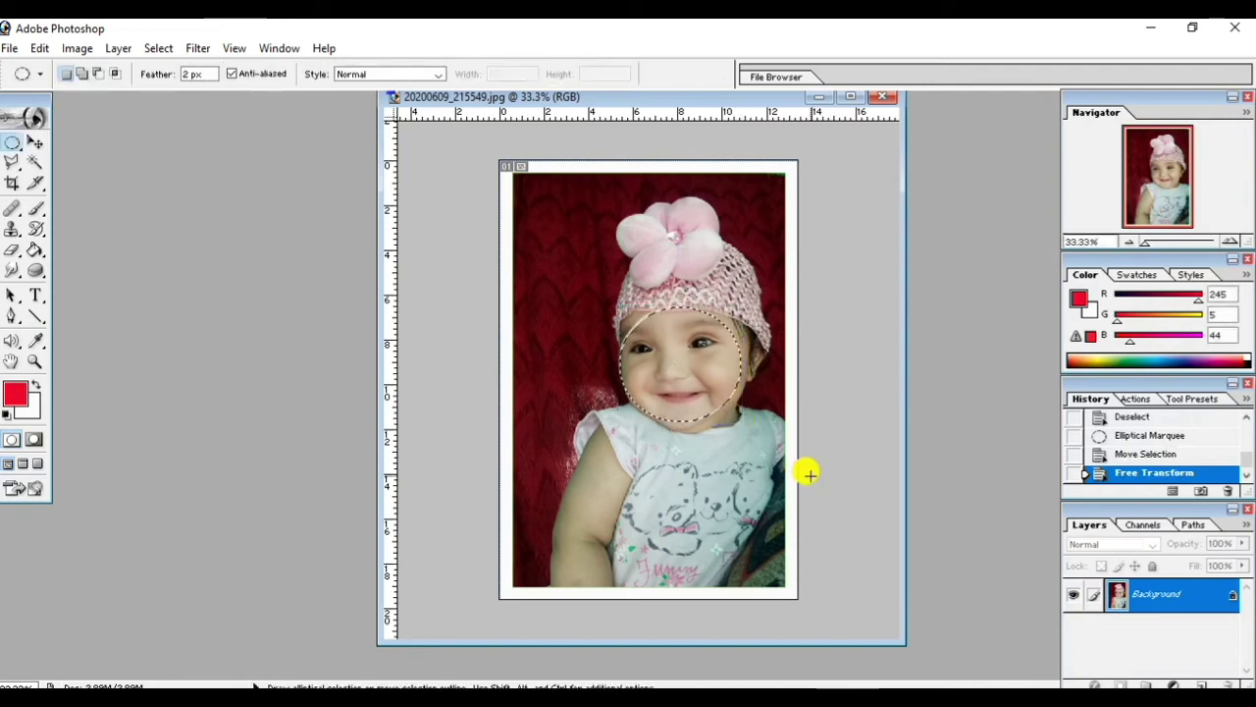
pyautogui.hotkey('ctrl', 'z')
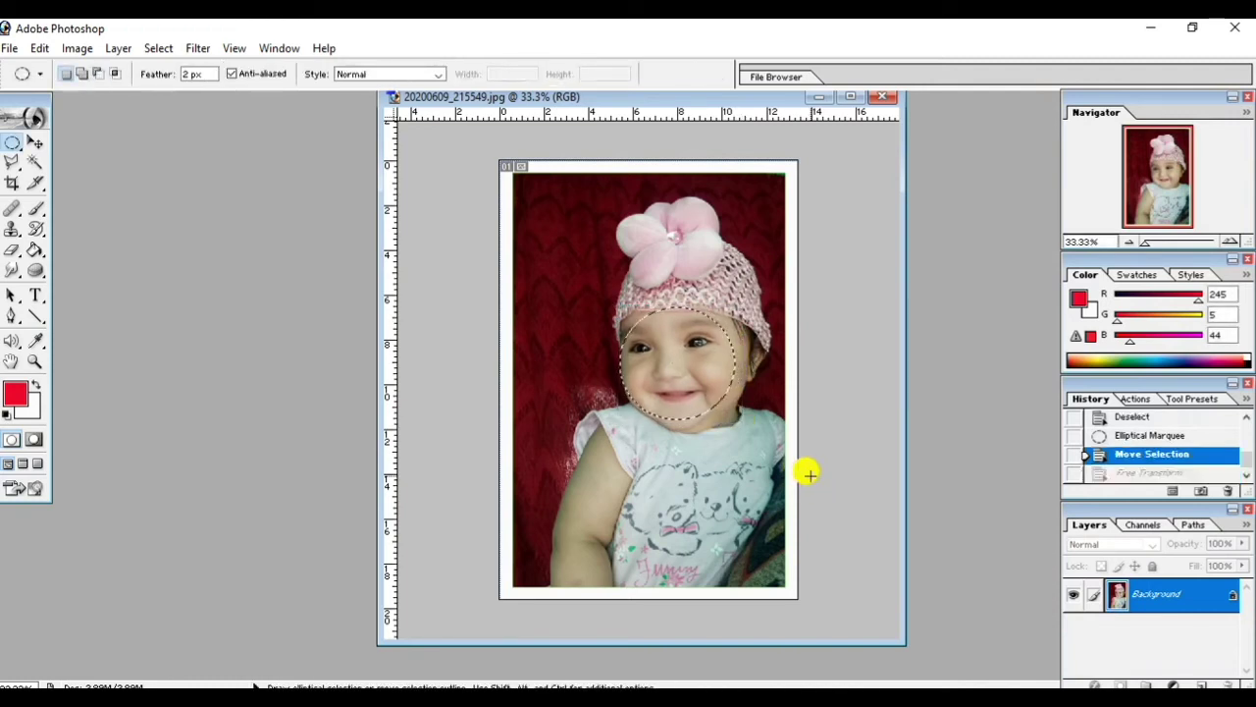
pyautogui.click(36, 48)
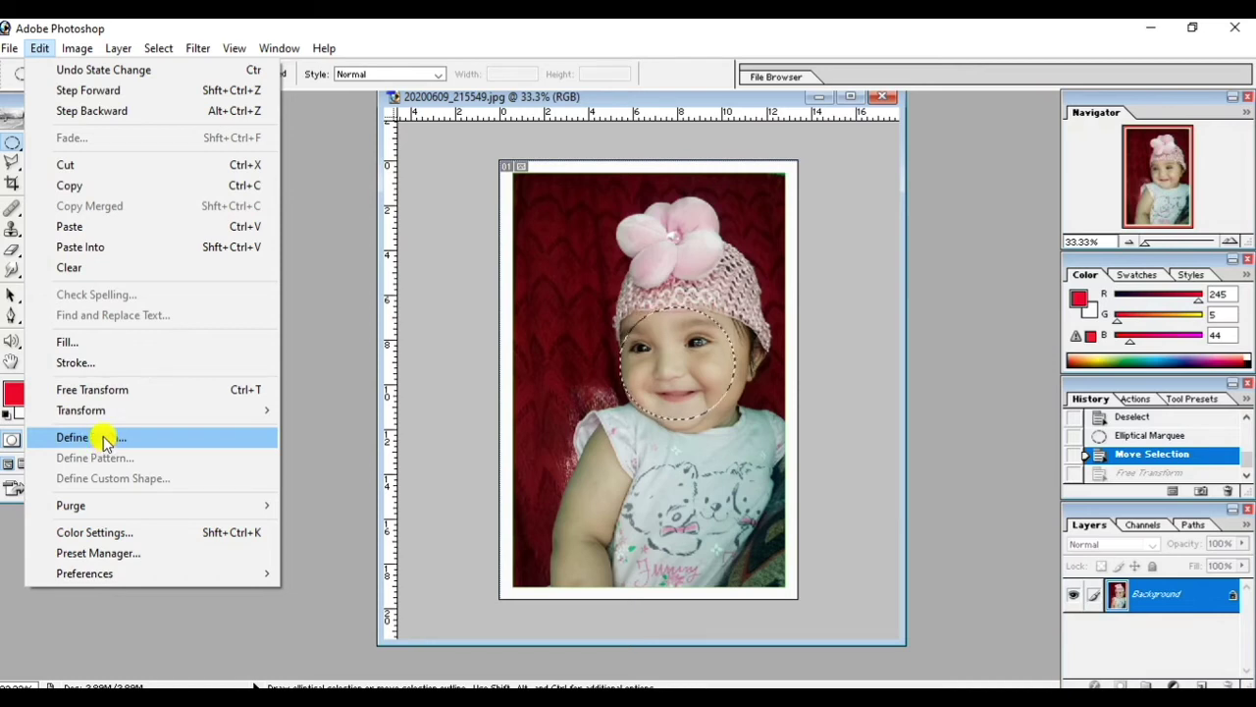
# - Define the selected baby face as a new brush named 'RMC brush'
pyautogui.click(105, 438)
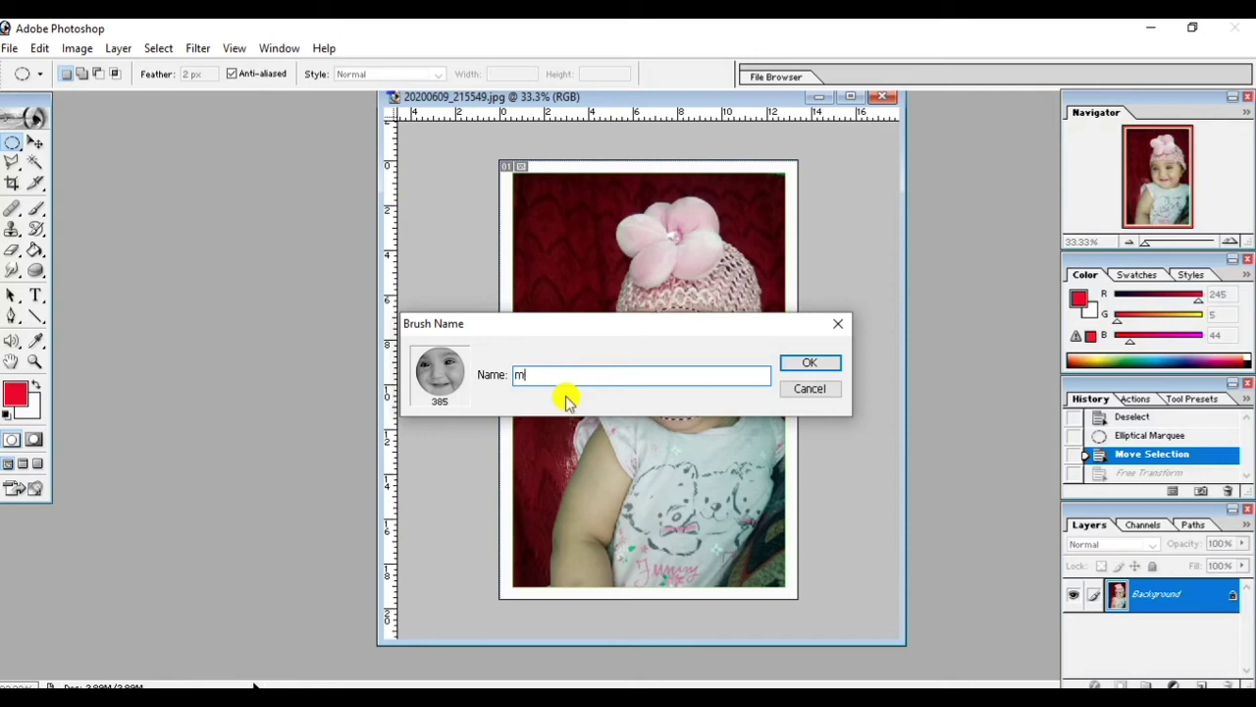
pyautogui.write('R')
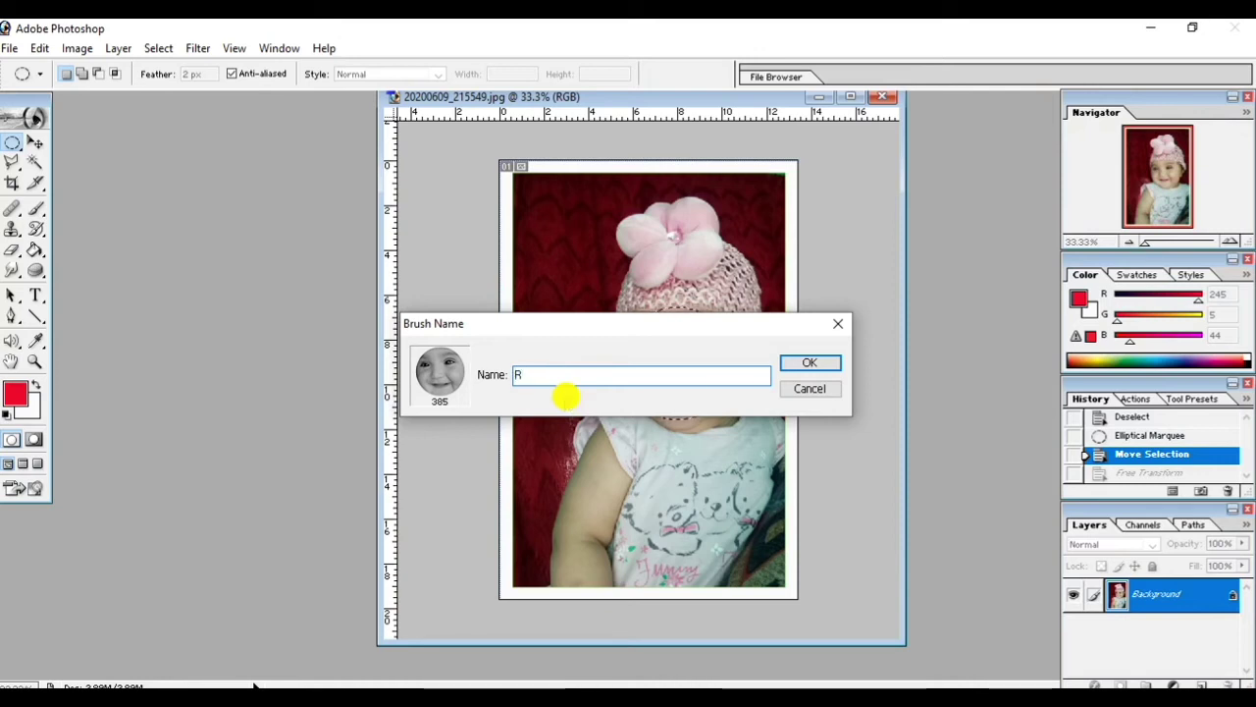
pyautogui.write('MC brush')
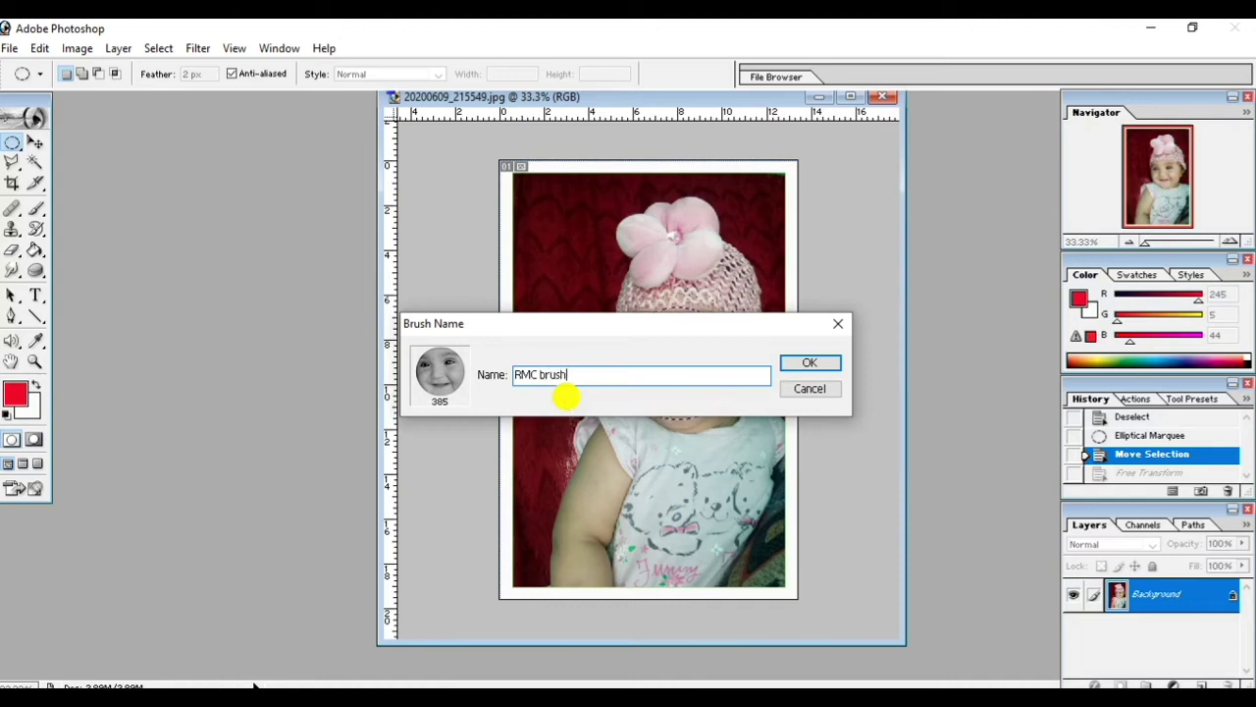
pyautogui.click(807, 362)
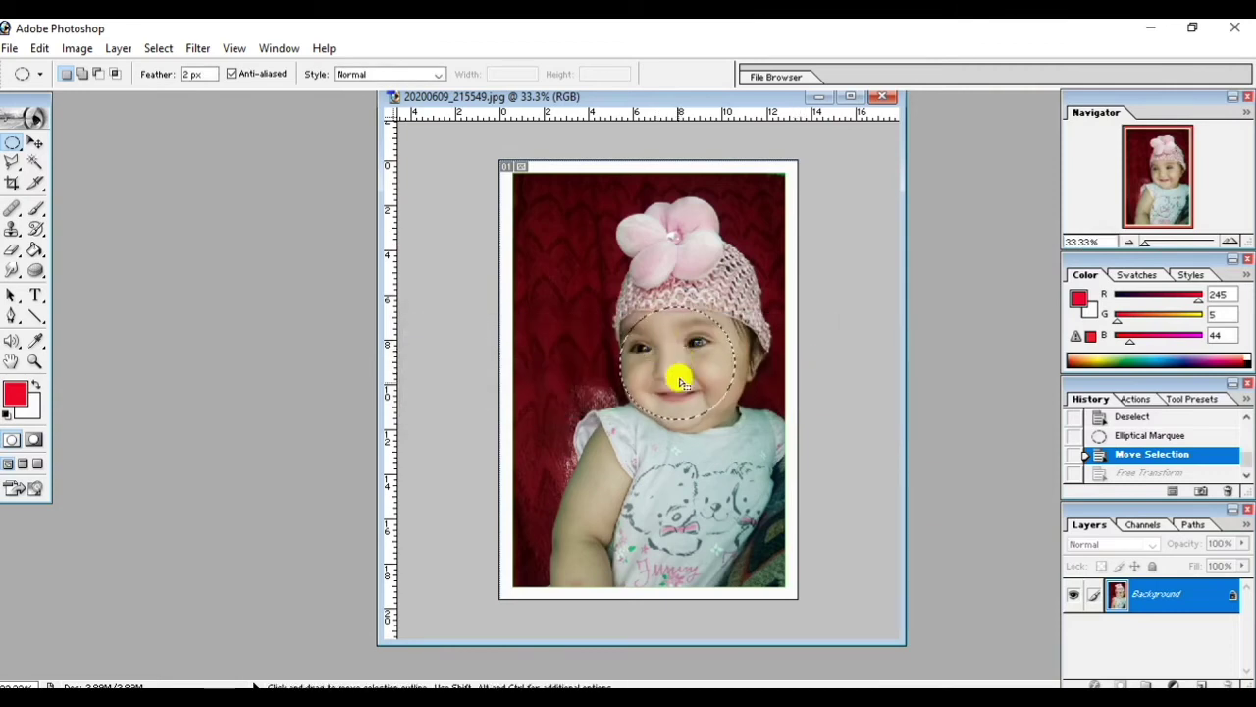
# - Create a blank A4 document (210 × 297 mm, 300 ppi) in an enlarged window
pyautogui.click(9, 48)
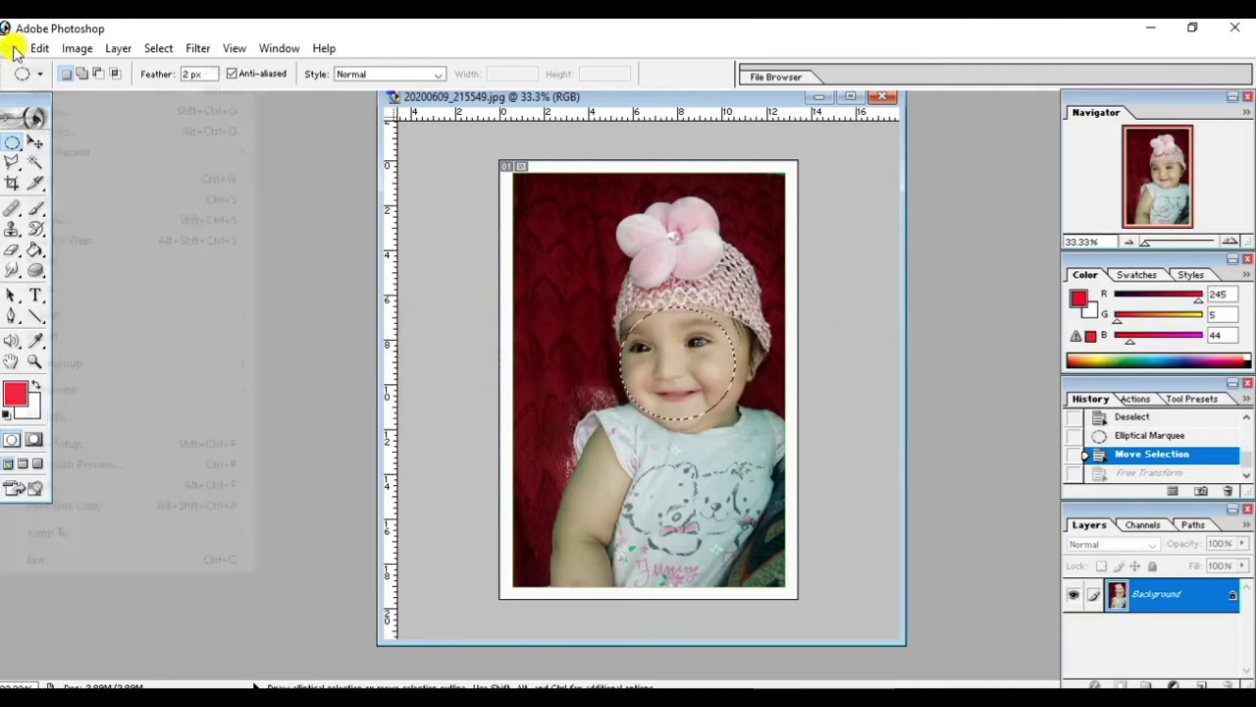
pyautogui.click(59, 75)
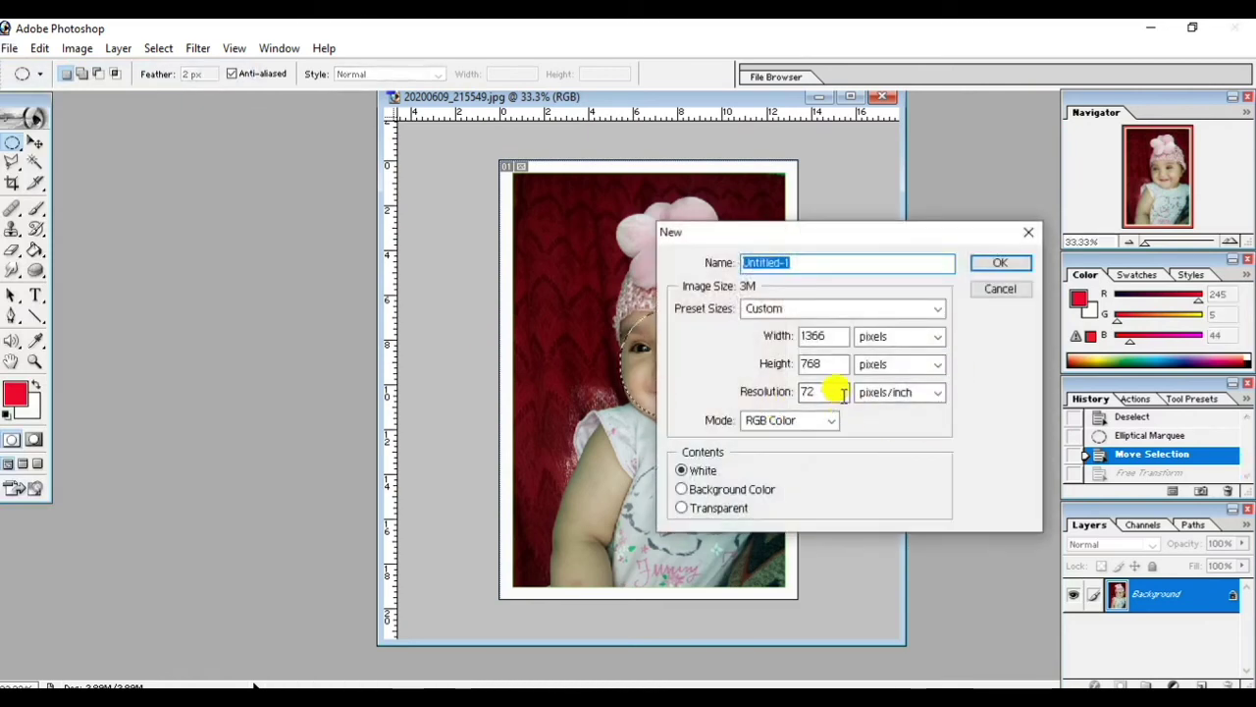
pyautogui.click(935, 308)
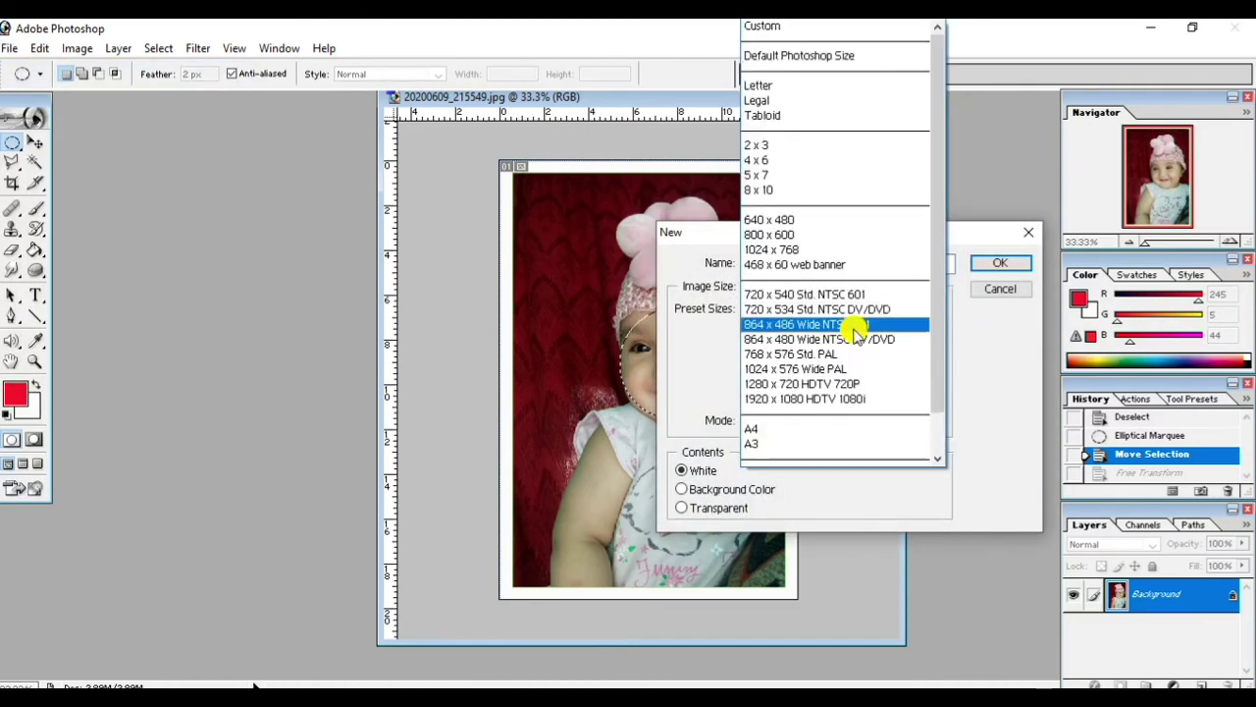
pyautogui.click(766, 428)
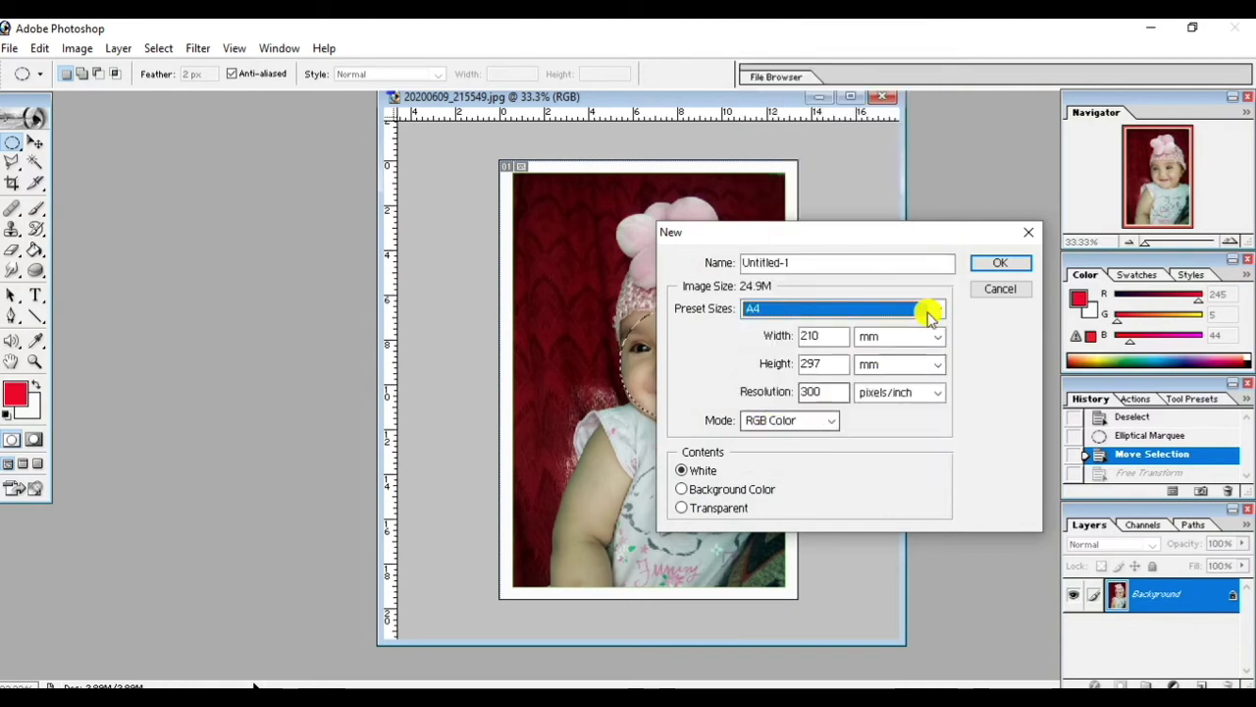
pyautogui.click(997, 263)
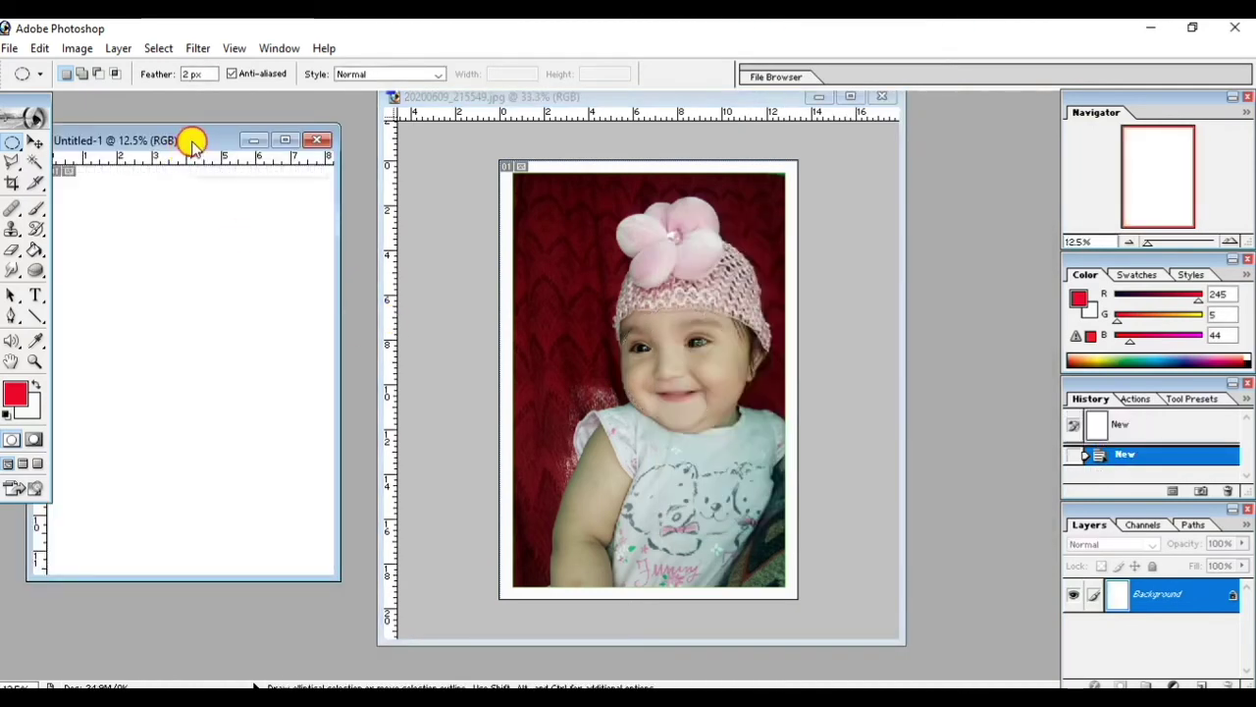
pyautogui.moveTo(193, 144); pyautogui.dragTo(330, 144)
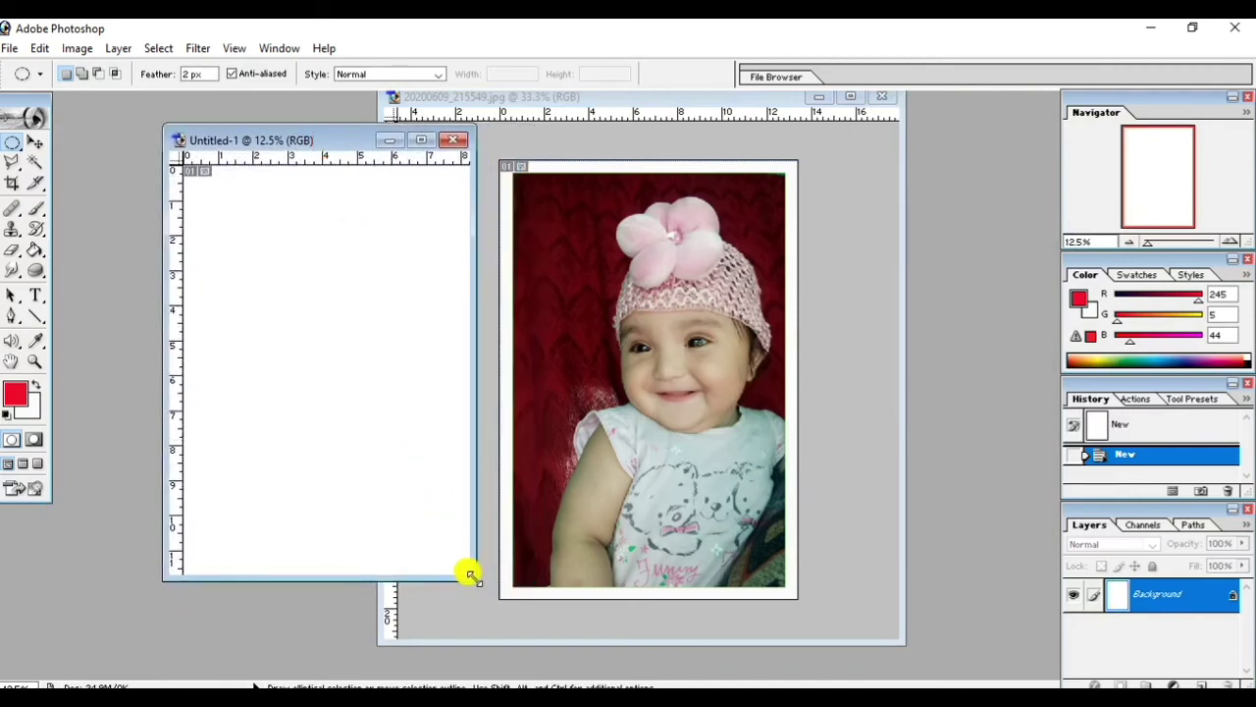
pyautogui.moveTo(470, 576); pyautogui.dragTo(739, 658)
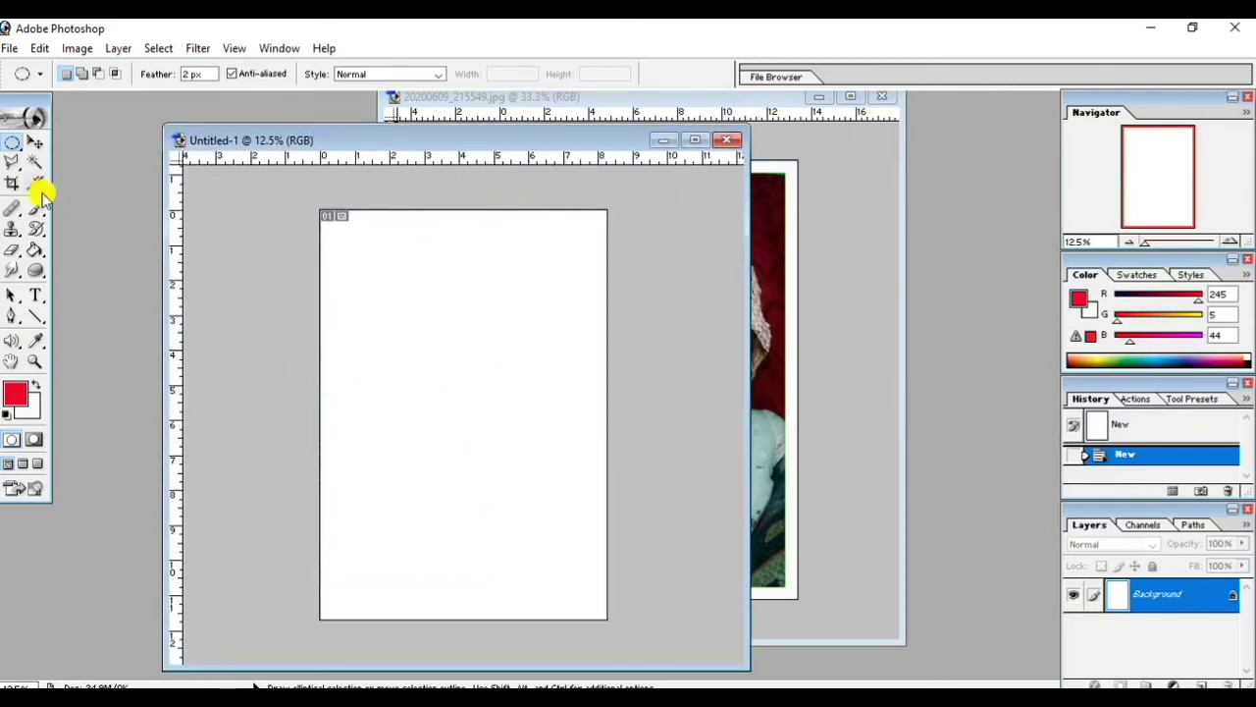
# - Stamp pink baby faces on the A4 page using the face brush at reduced diameter
pyautogui.moveTo(40, 210); pyautogui.dragTo(87, 218)
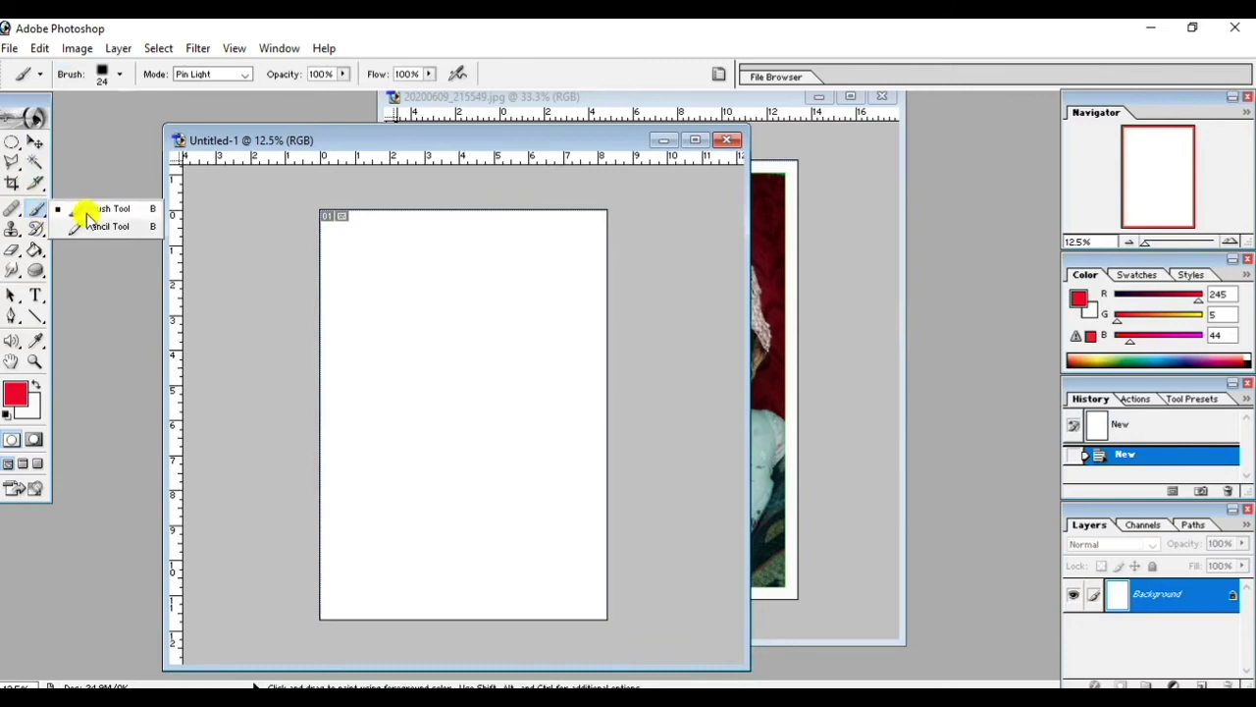
pyautogui.click(112, 212)
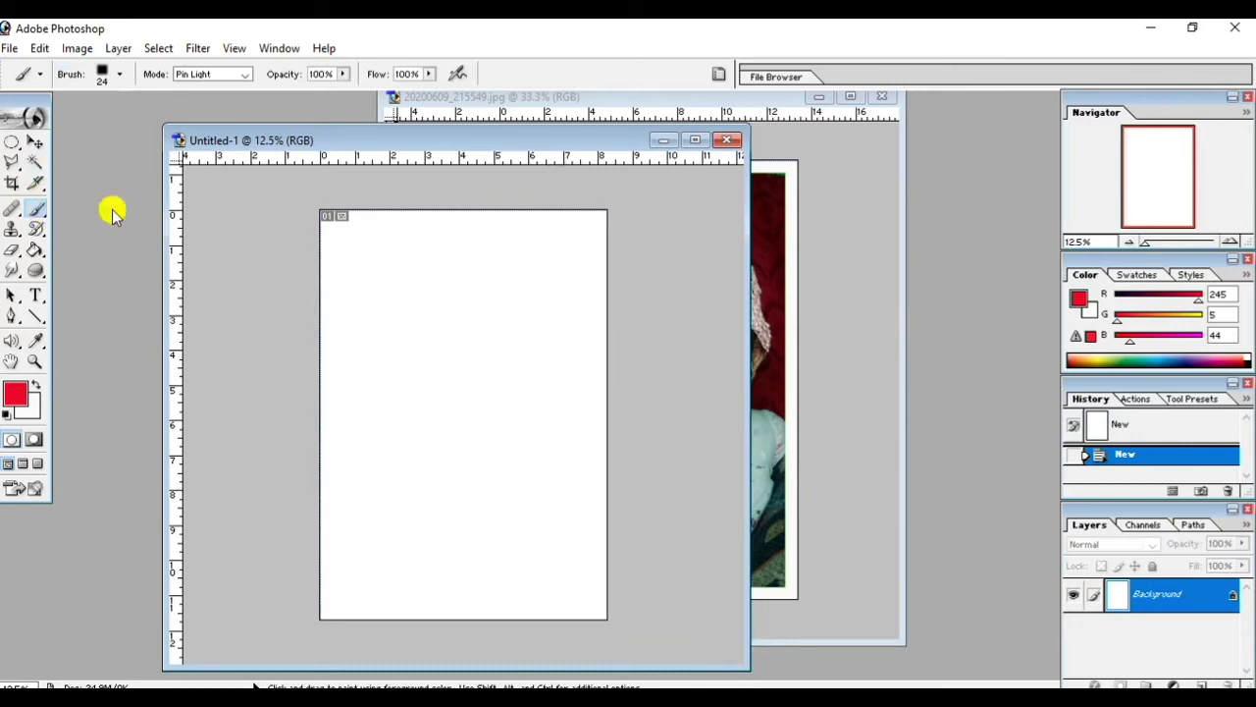
pyautogui.click(121, 79)
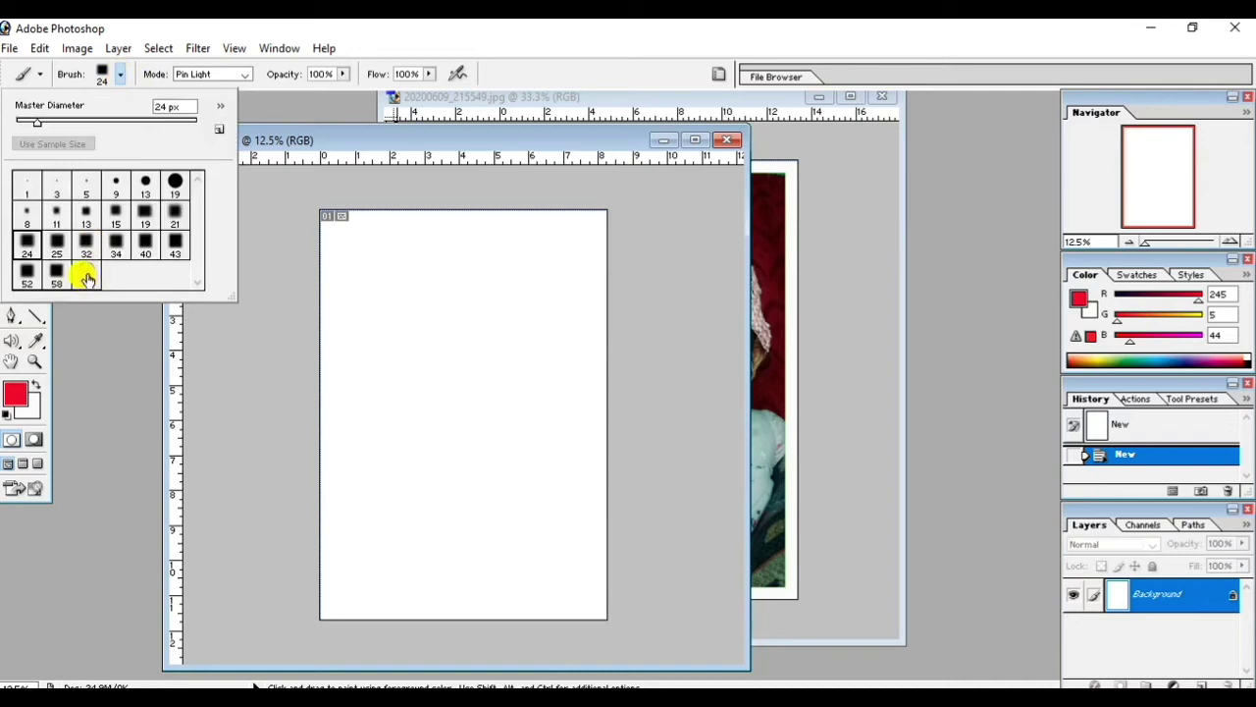
pyautogui.click(88, 280)
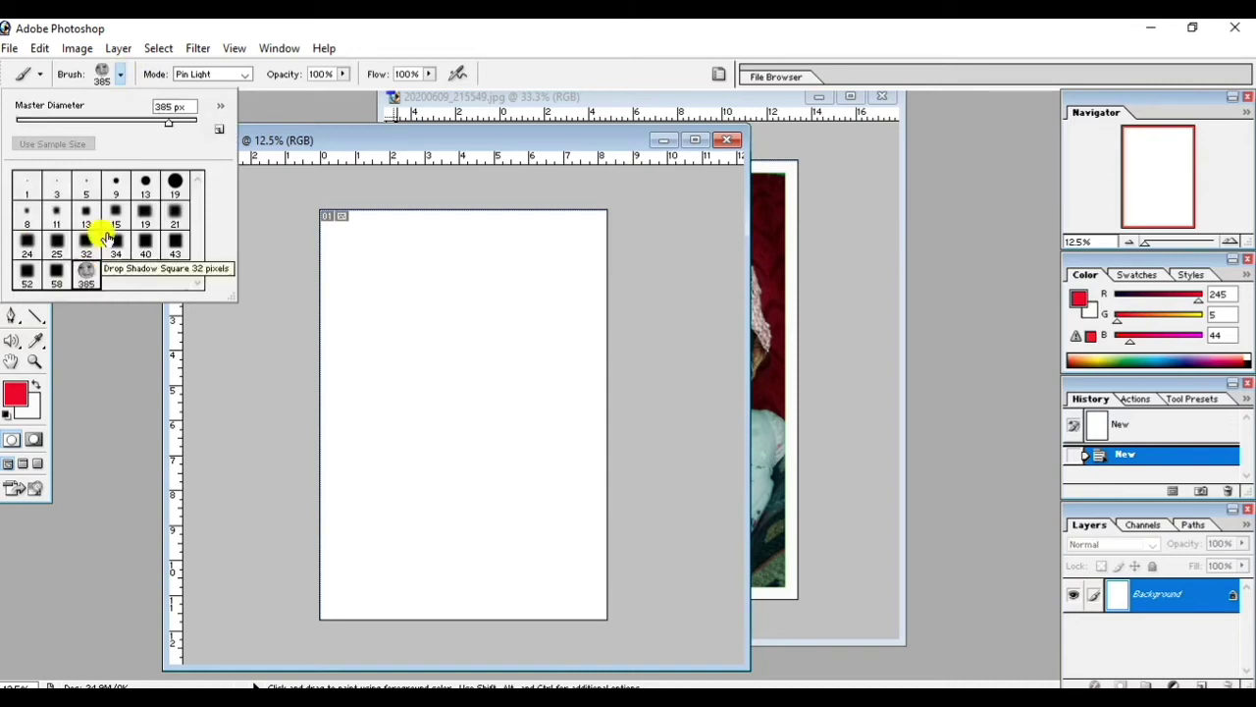
pyautogui.moveTo(168, 121); pyautogui.dragTo(102, 126)
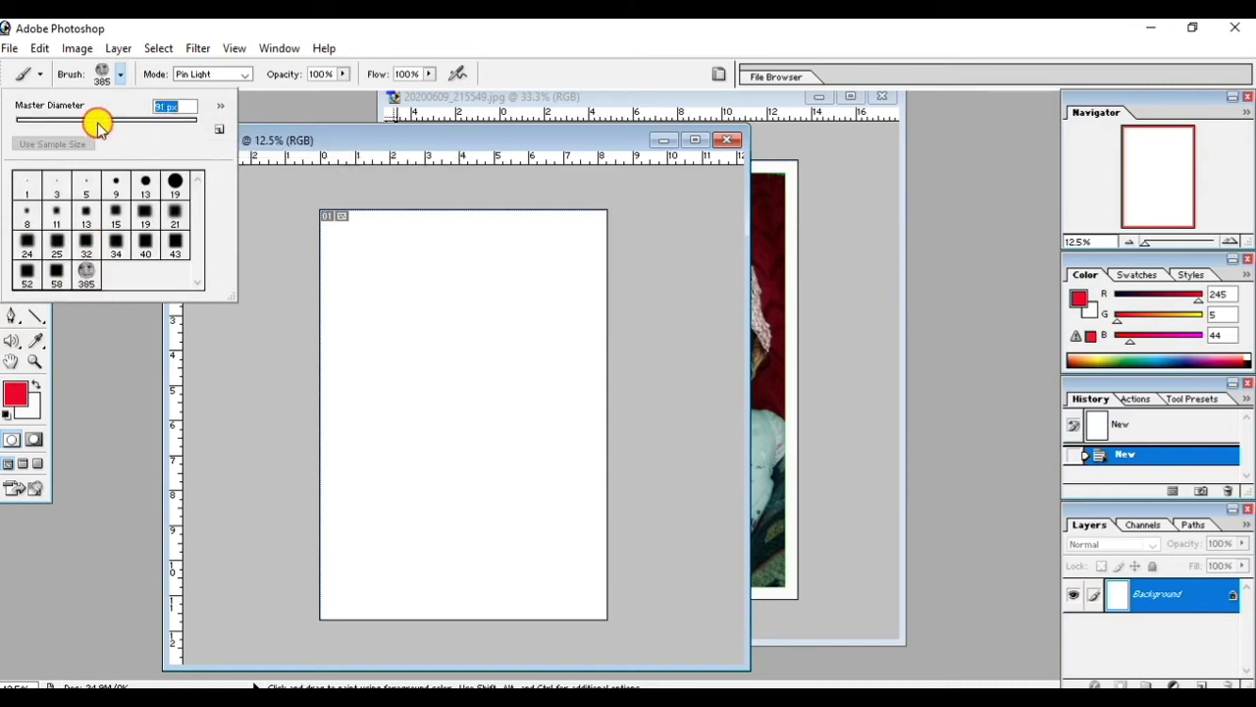
pyautogui.click(505, 299)
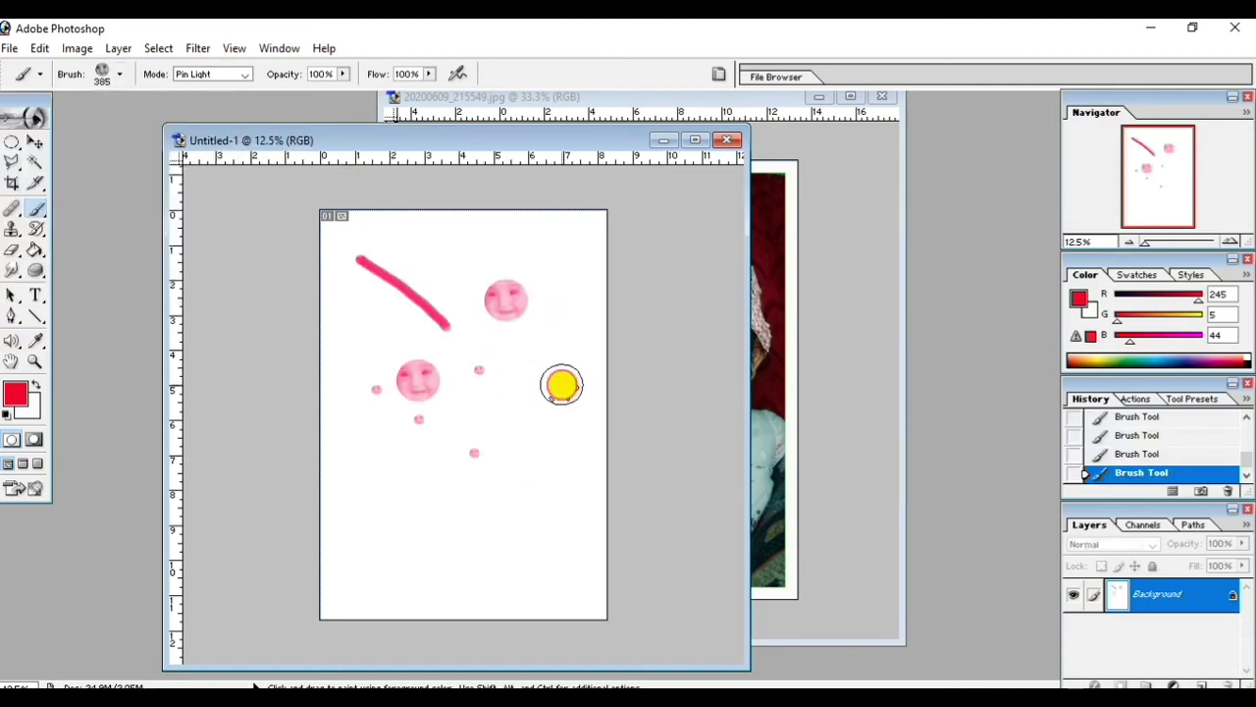
pyautogui.click(561, 385)
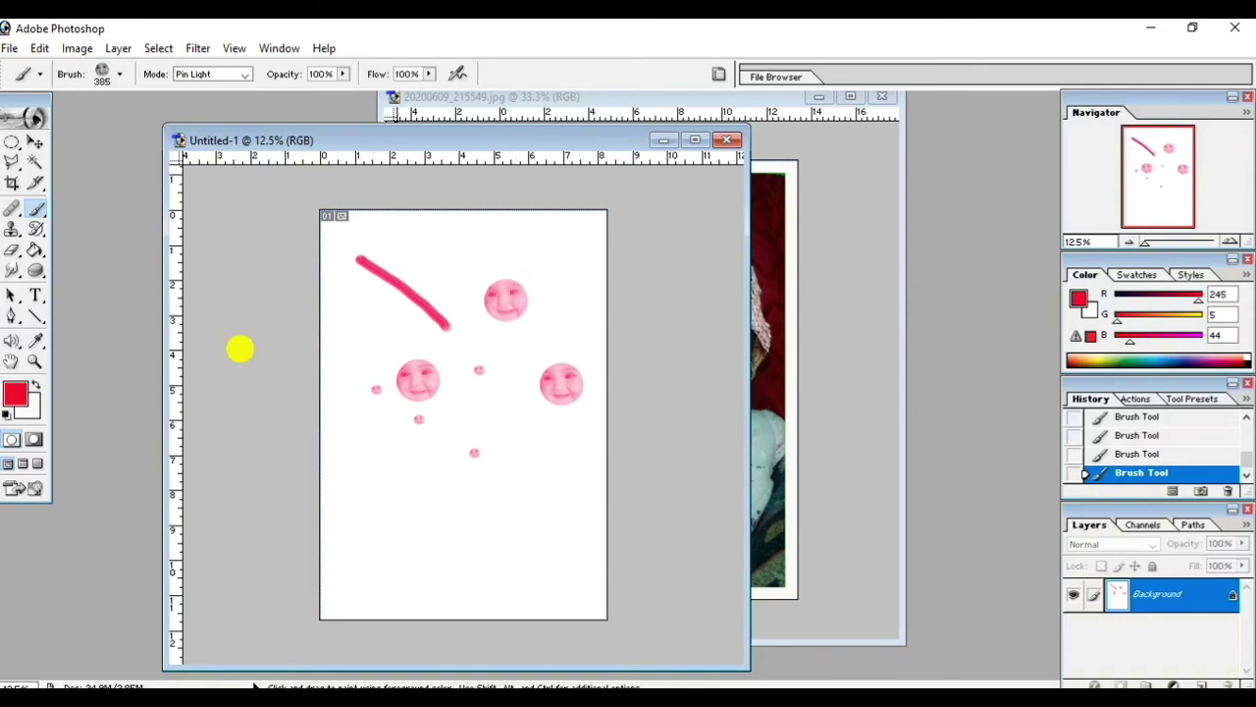
# - Change the painting colour to blue (R5 G16 B245) and stamp two blue faces
pyautogui.click(18, 395)
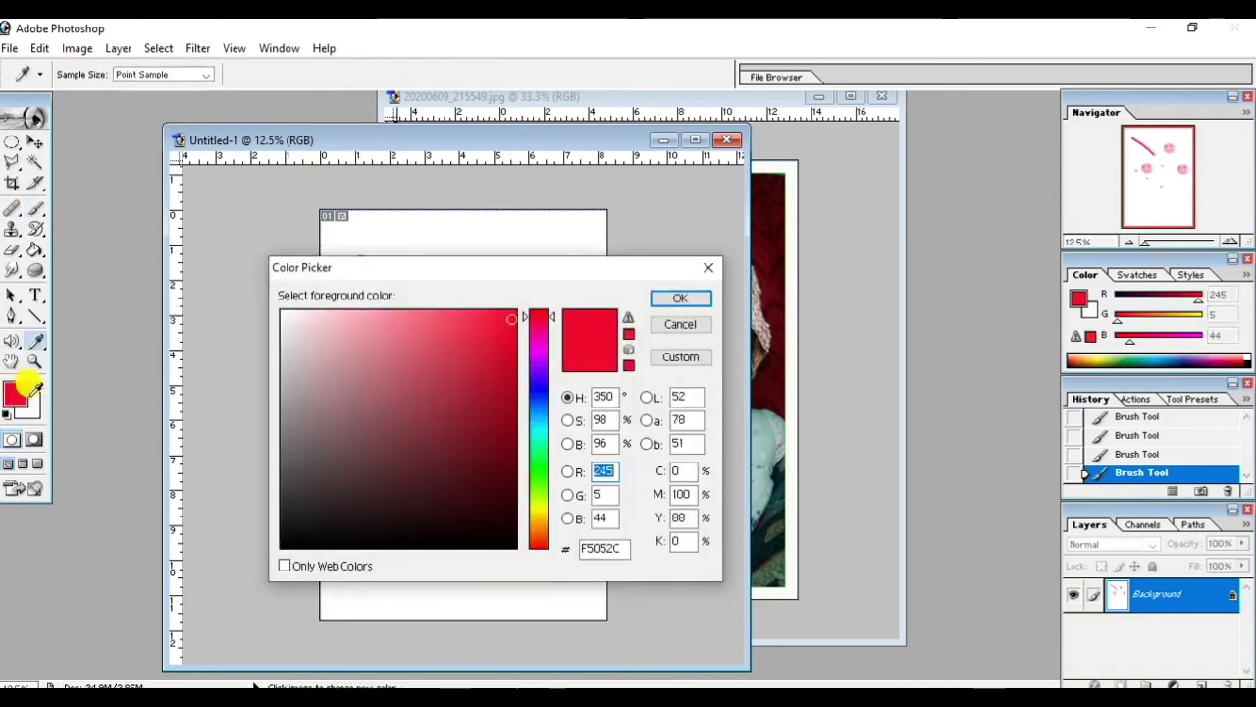
pyautogui.click(540, 393)
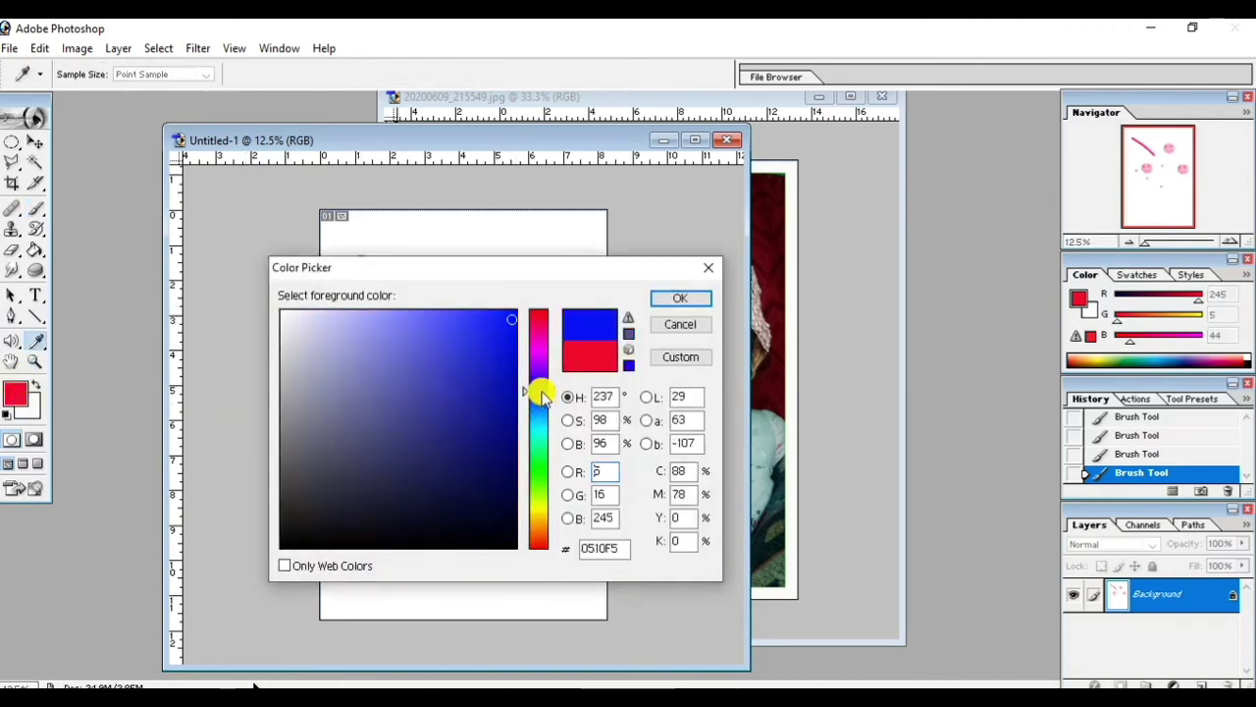
pyautogui.click(690, 299)
pyautogui.click(506, 237)
pyautogui.click(496, 410)
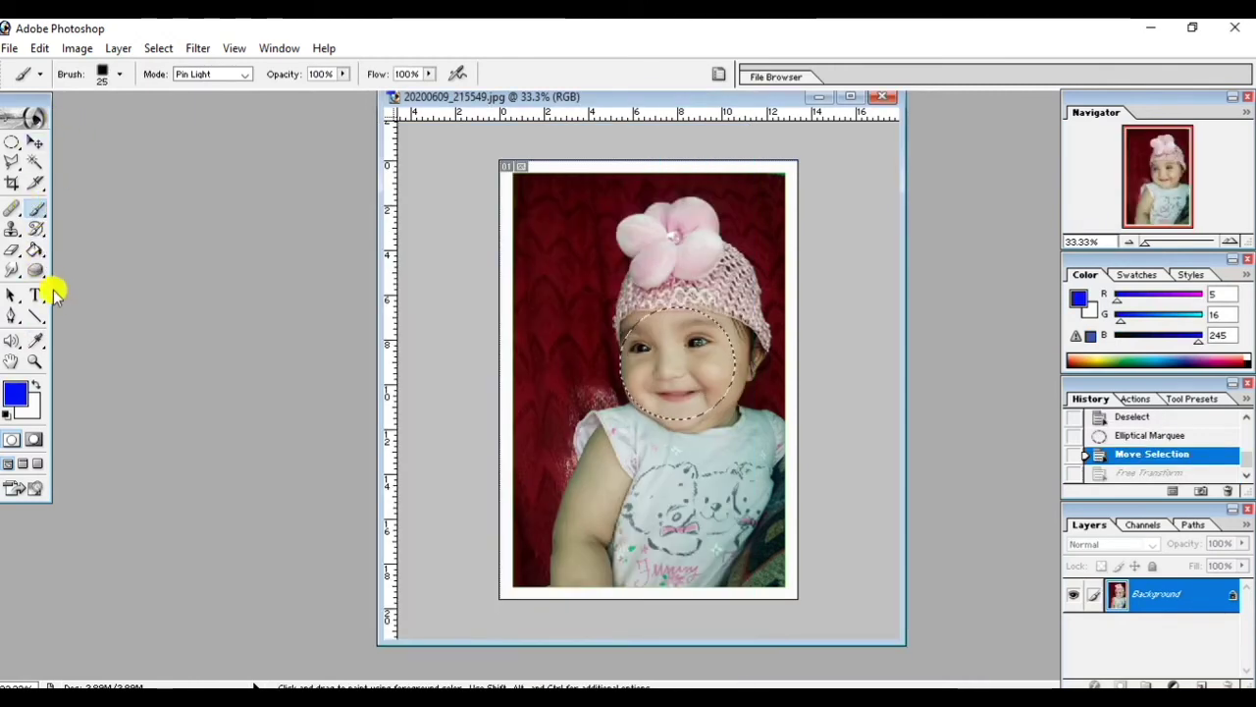
# - Stamp once with Pattern Stamp, drop the face selection, and select the whole photo
pyautogui.click(20, 235)
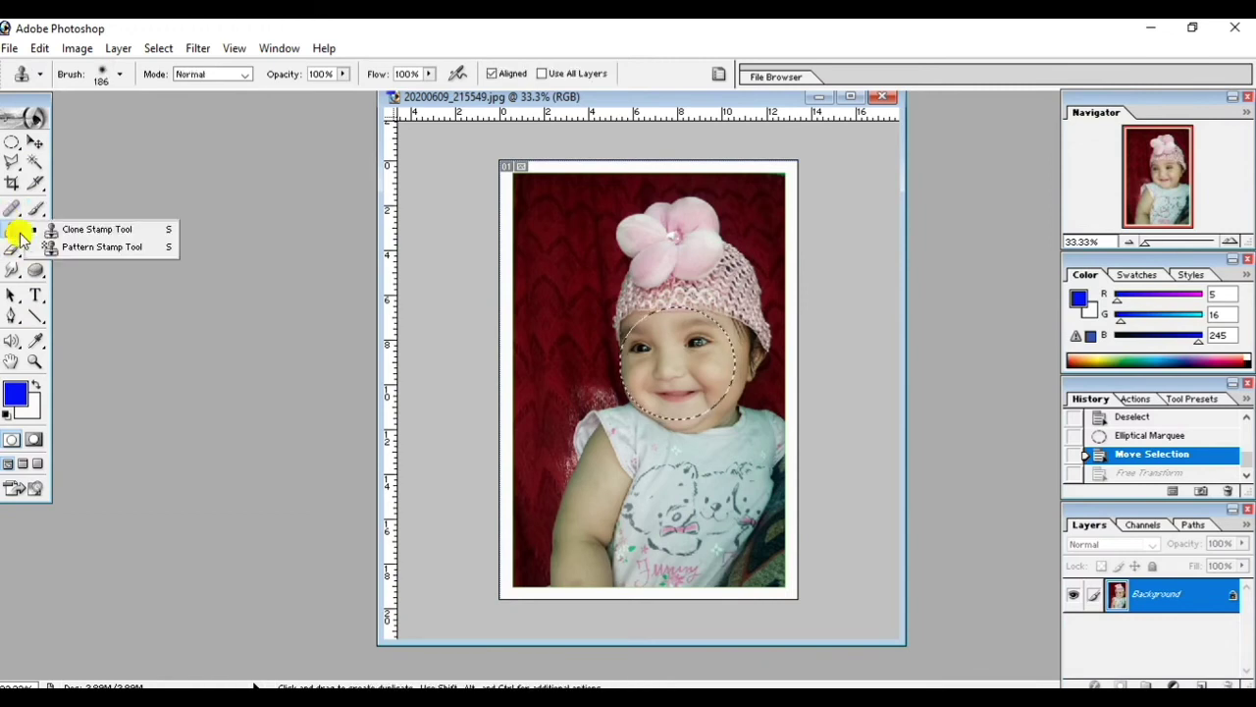
pyautogui.click(118, 251)
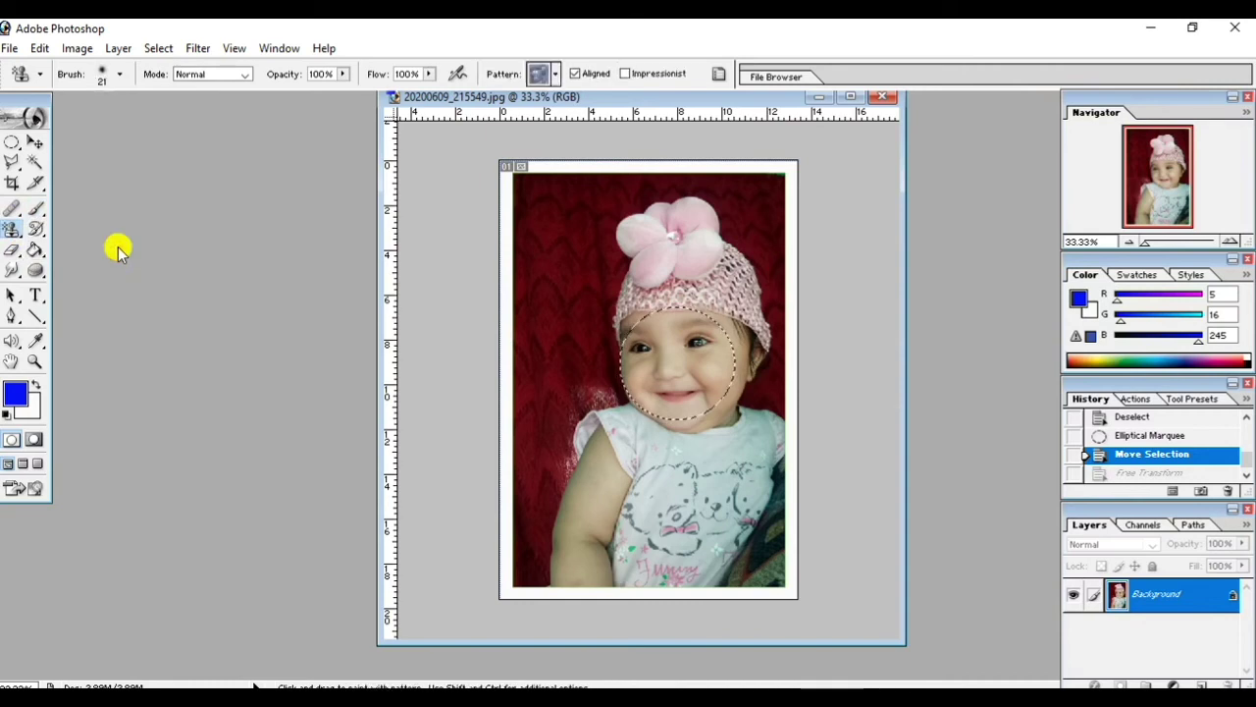
pyautogui.click(550, 218)
pyautogui.hotkey('ctrl', 'd')
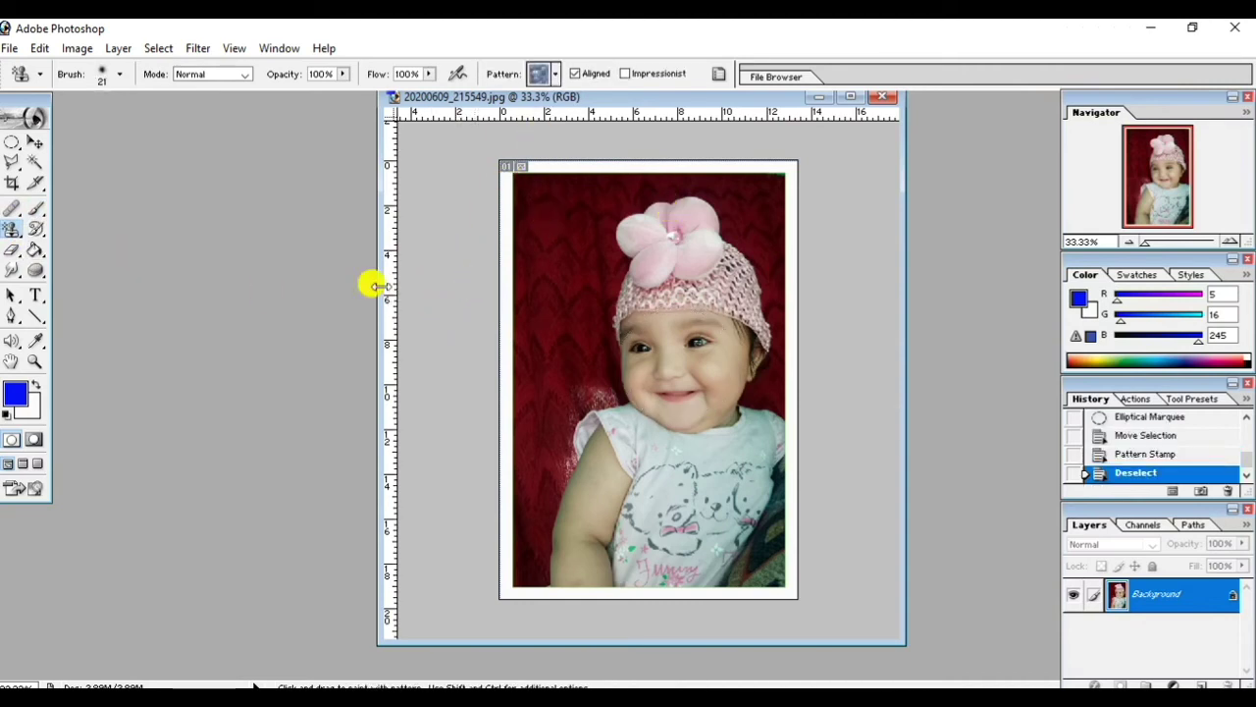
pyautogui.click(35, 145)
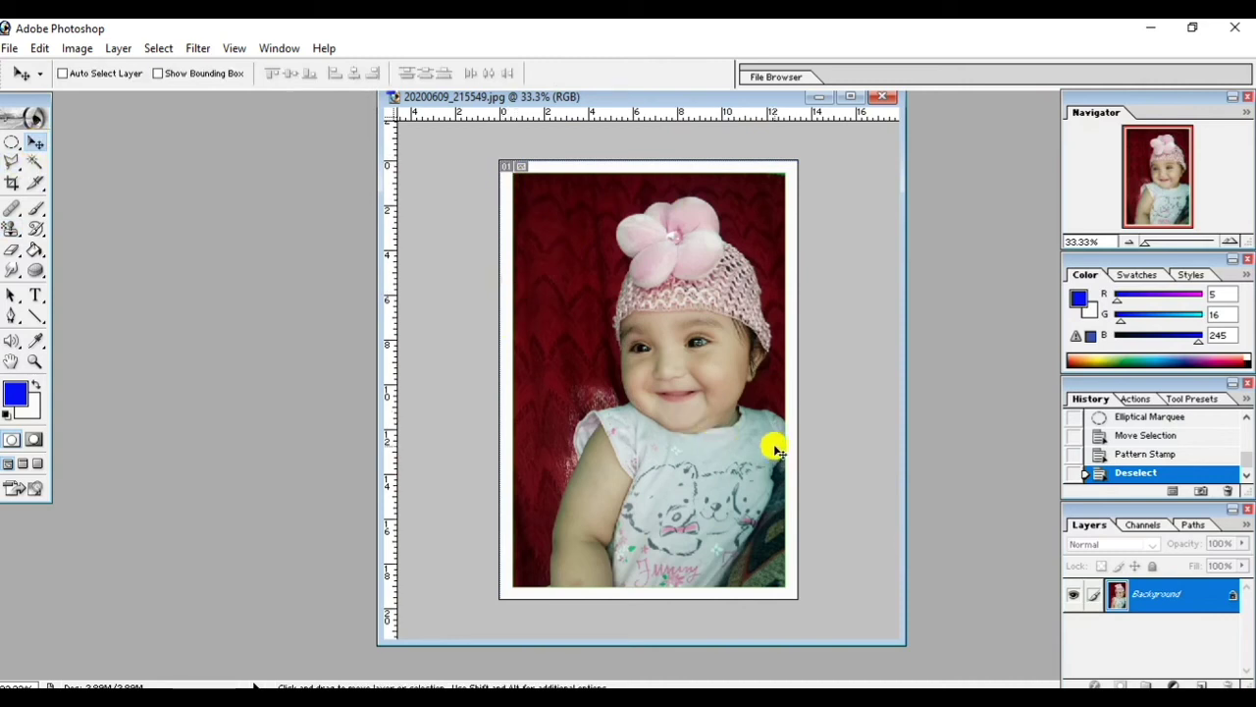
pyautogui.hotkey('ctrl', 'a')
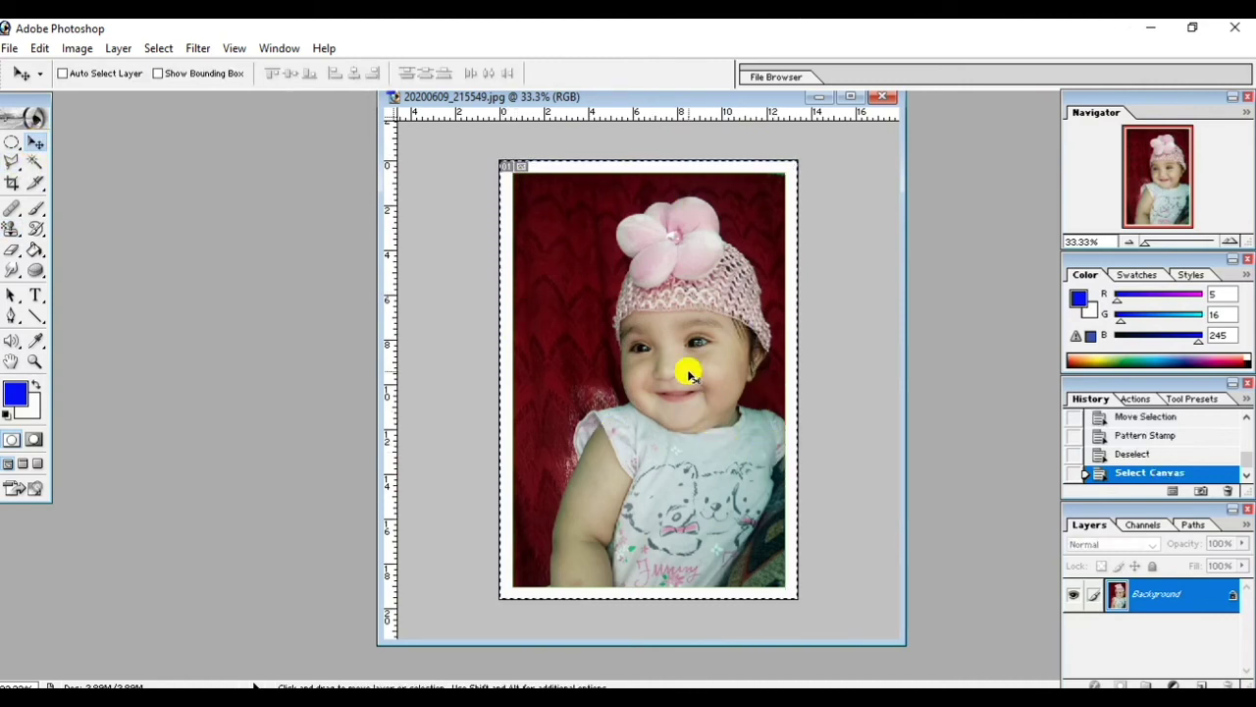
# - Define the whole selected photo as a pattern named 'my pattern'
pyautogui.click(42, 49)
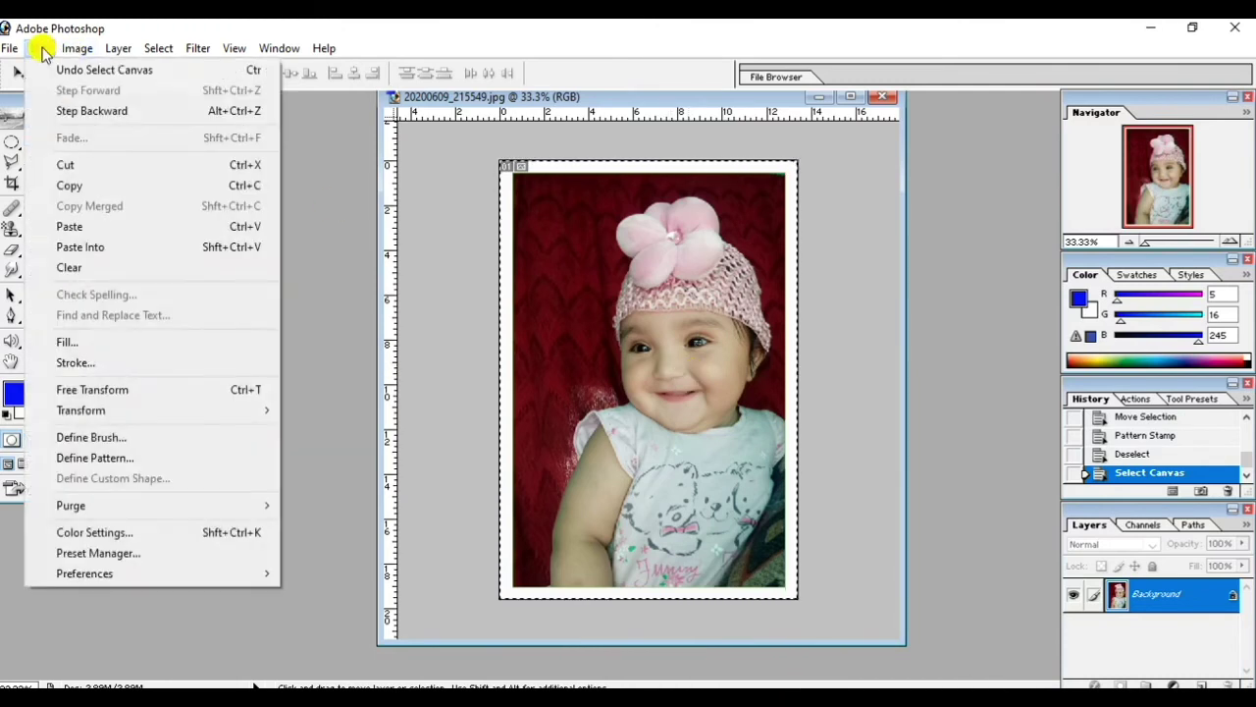
pyautogui.click(106, 462)
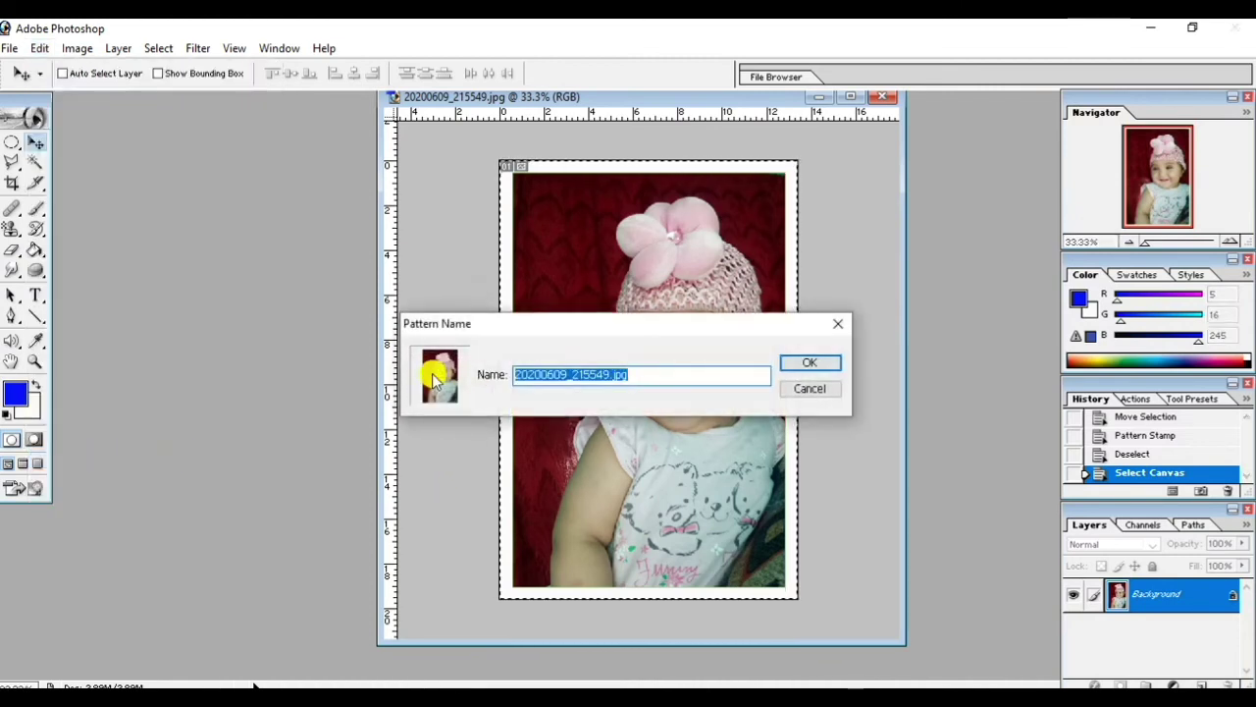
pyautogui.write('my pattern')
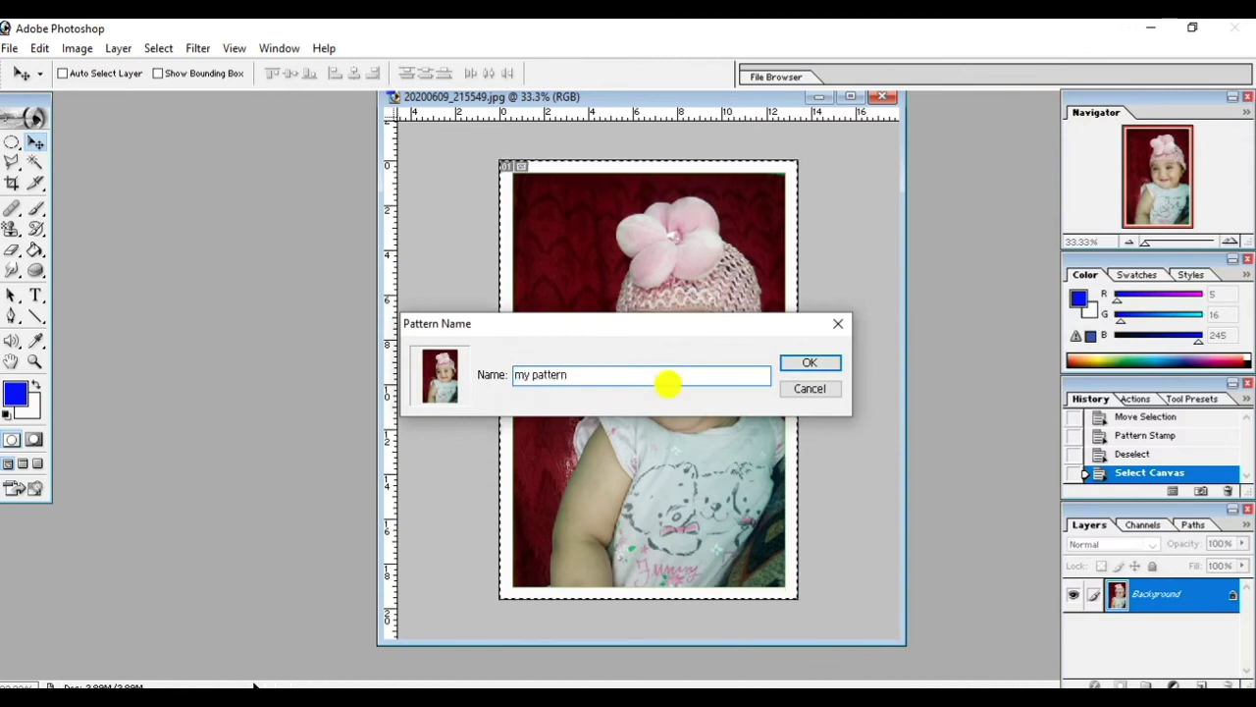
pyautogui.click(807, 365)
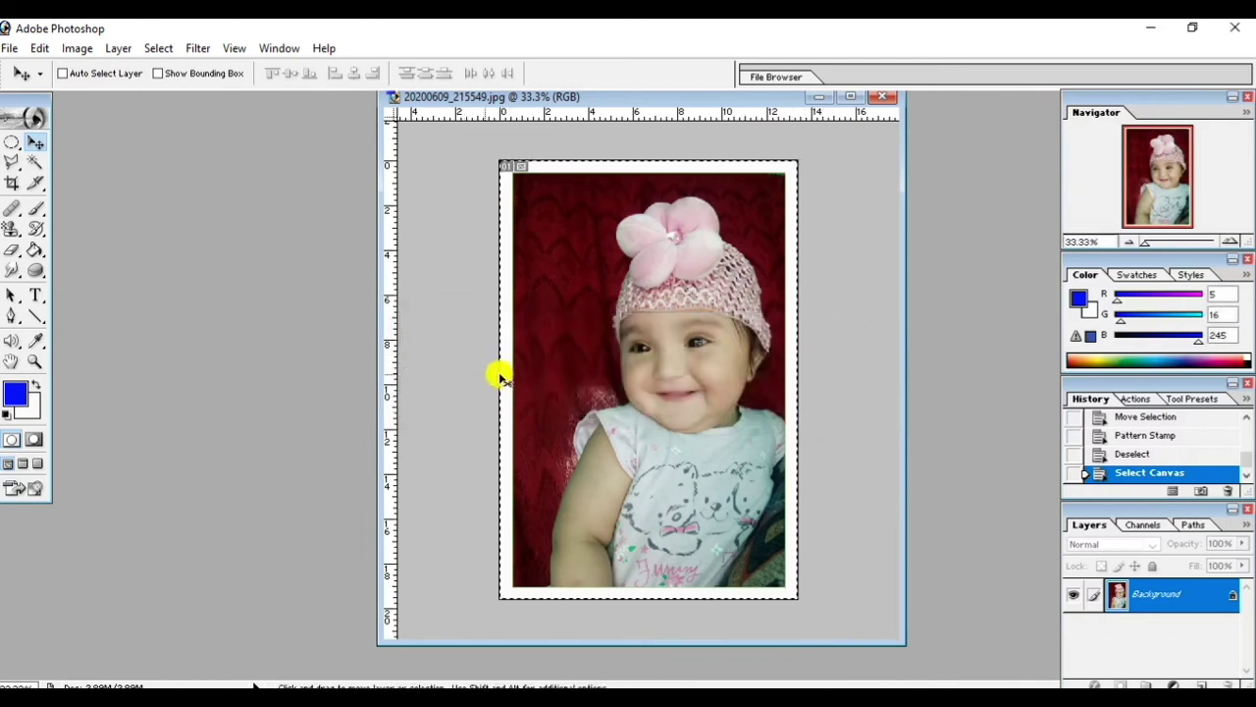
# - Create another blank A4 document, minimize the photo window, and enlarge the new window
pyautogui.click(11, 48)
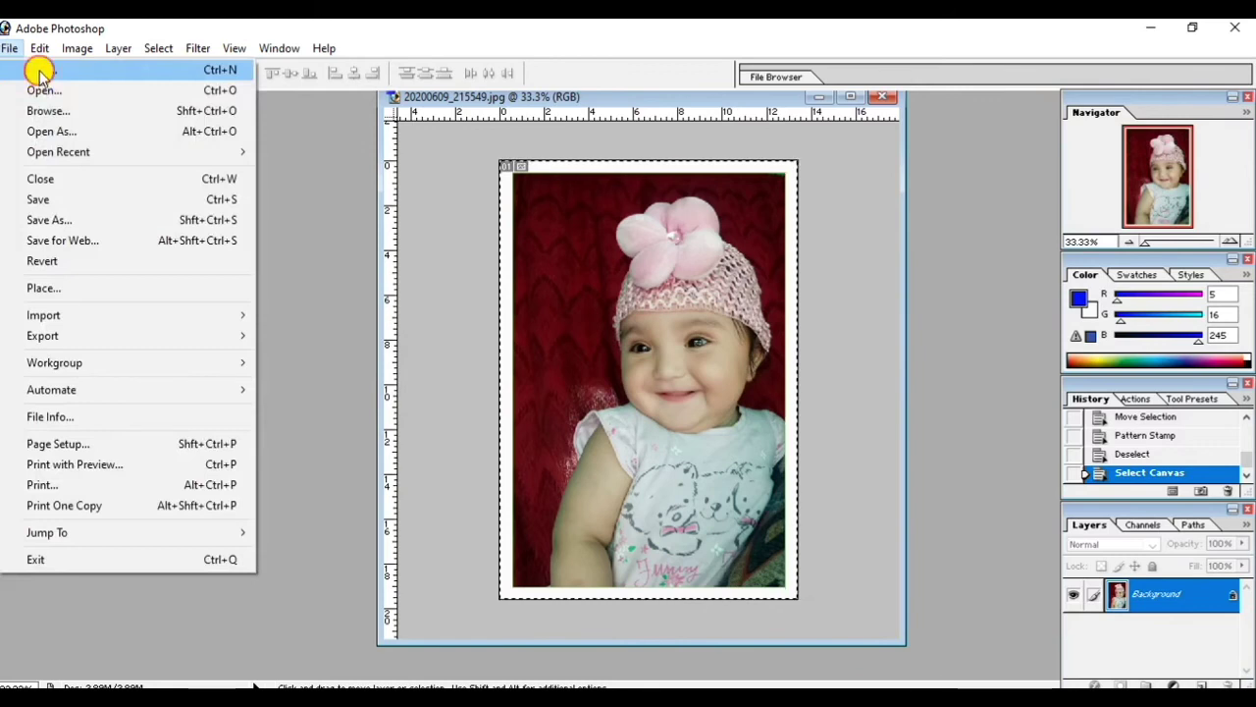
pyautogui.click(40, 71)
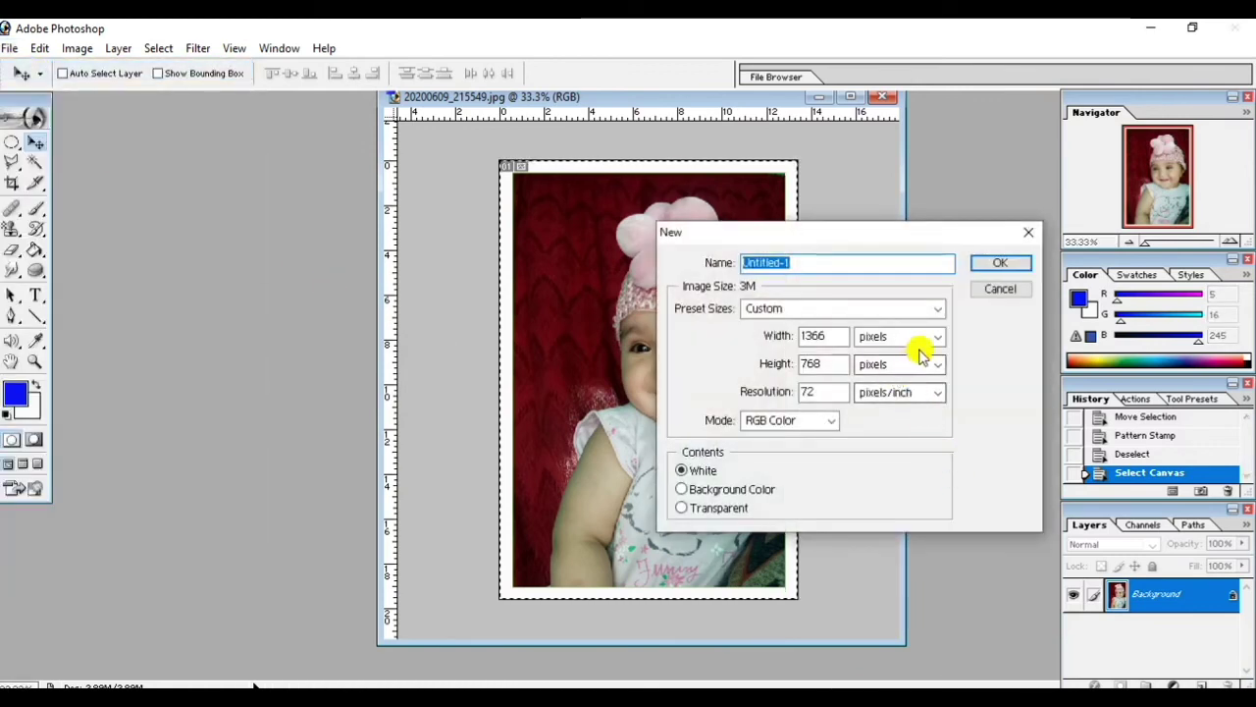
pyautogui.click(937, 308)
pyautogui.click(793, 429)
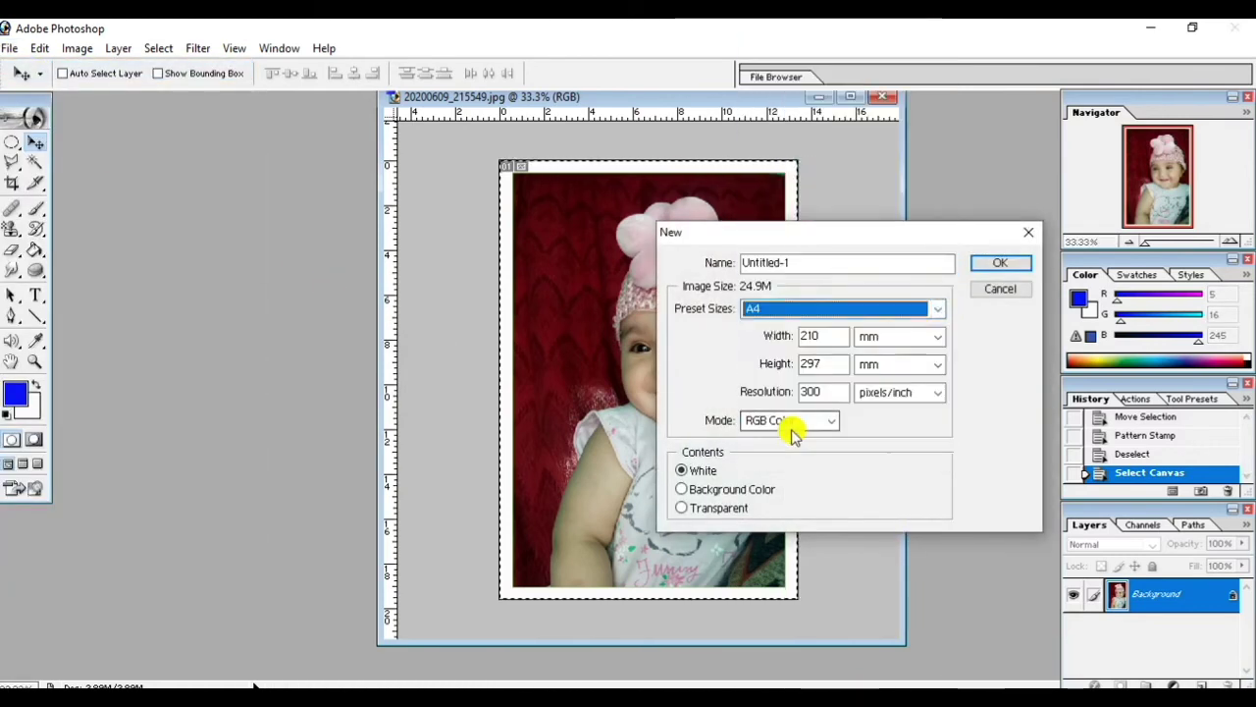
pyautogui.click(997, 263)
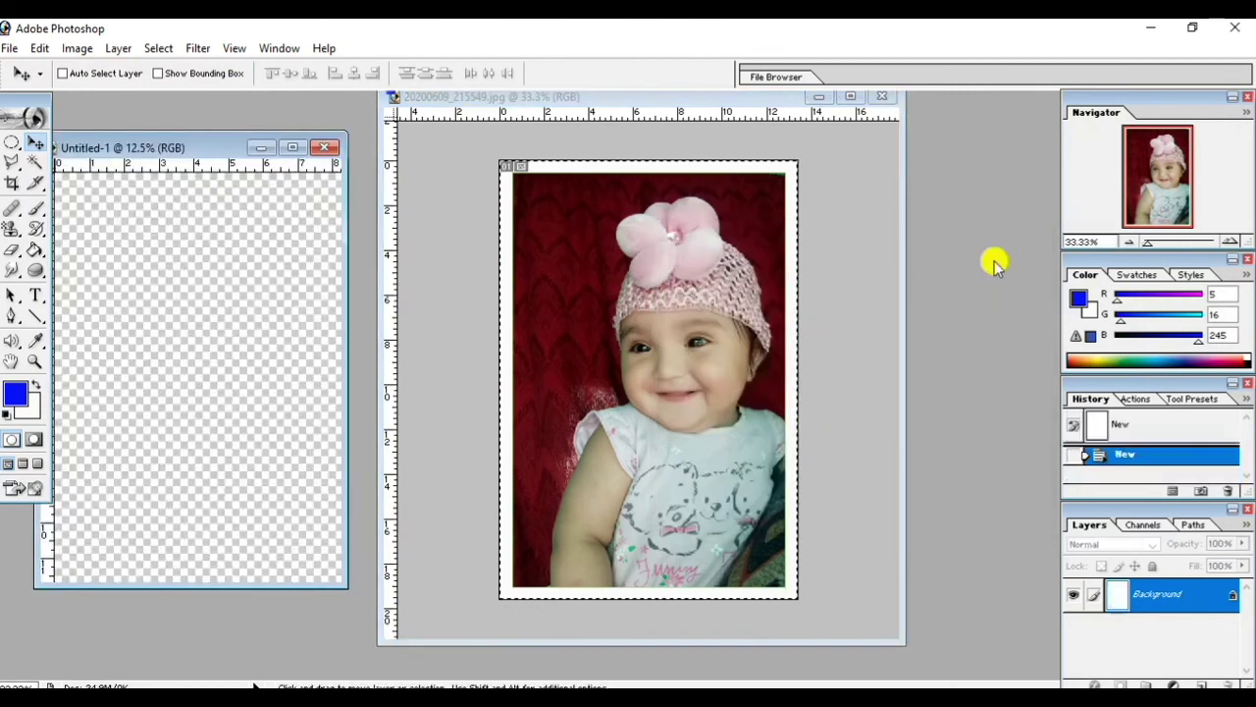
pyautogui.click(820, 97)
pyautogui.moveTo(156, 144); pyautogui.dragTo(545, 116)
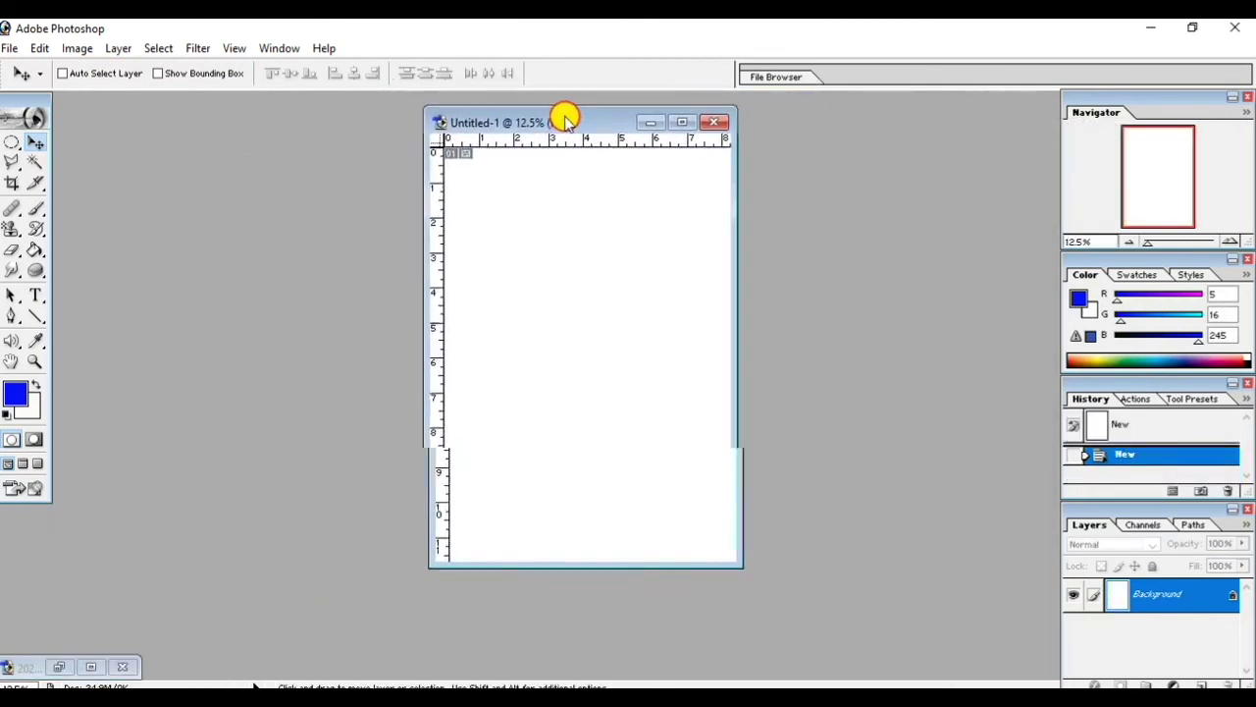
pyautogui.moveTo(729, 558); pyautogui.dragTo(940, 676)
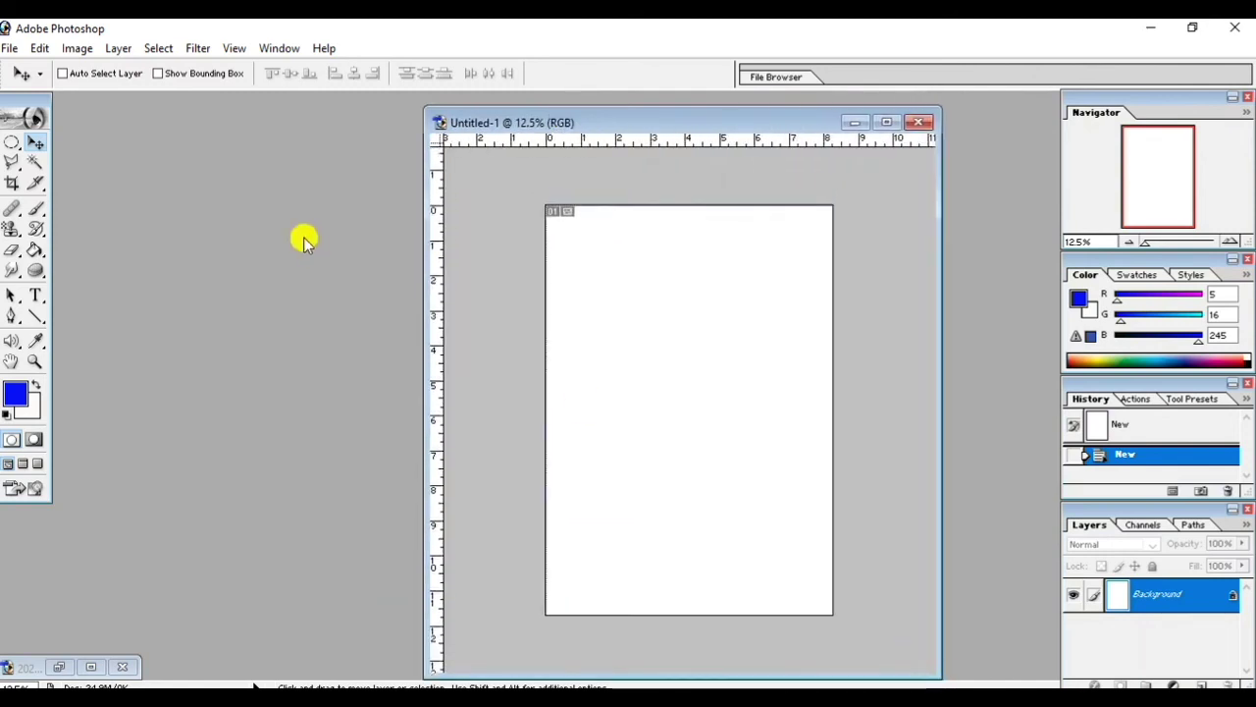
# - Switch to the Pattern Stamp tool with a 465 px master diameter brush
pyautogui.click(16, 233)
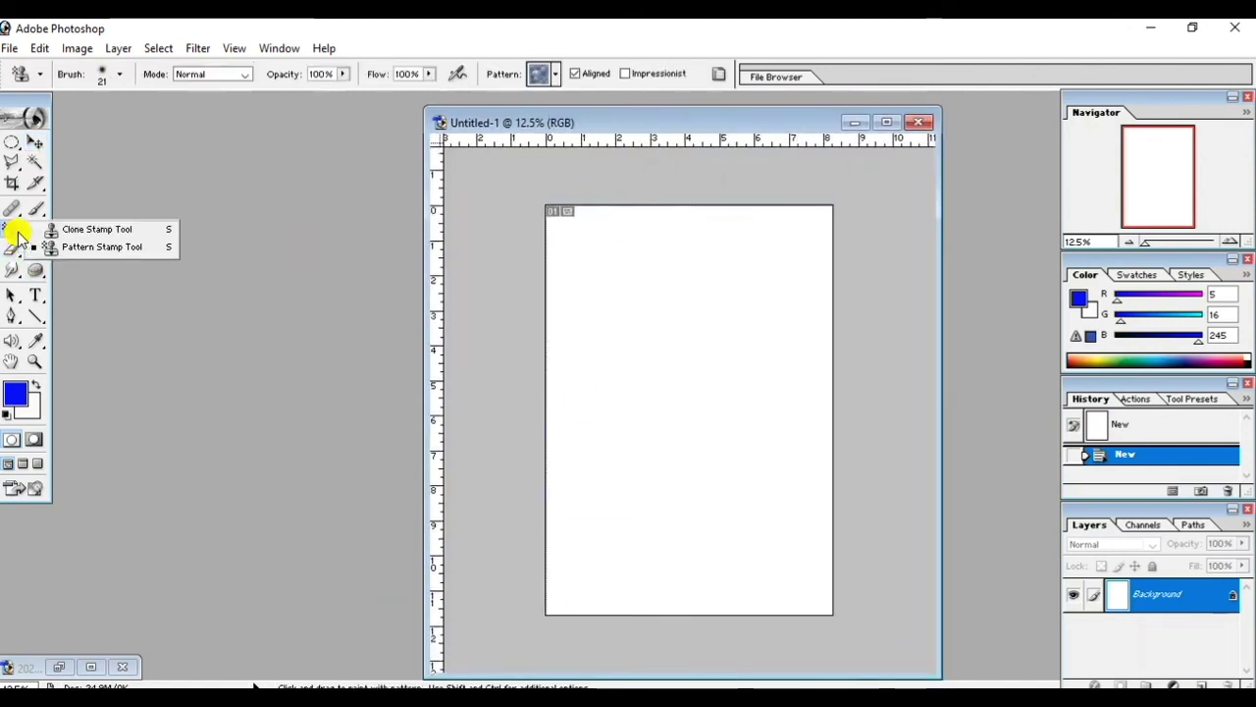
pyautogui.click(95, 248)
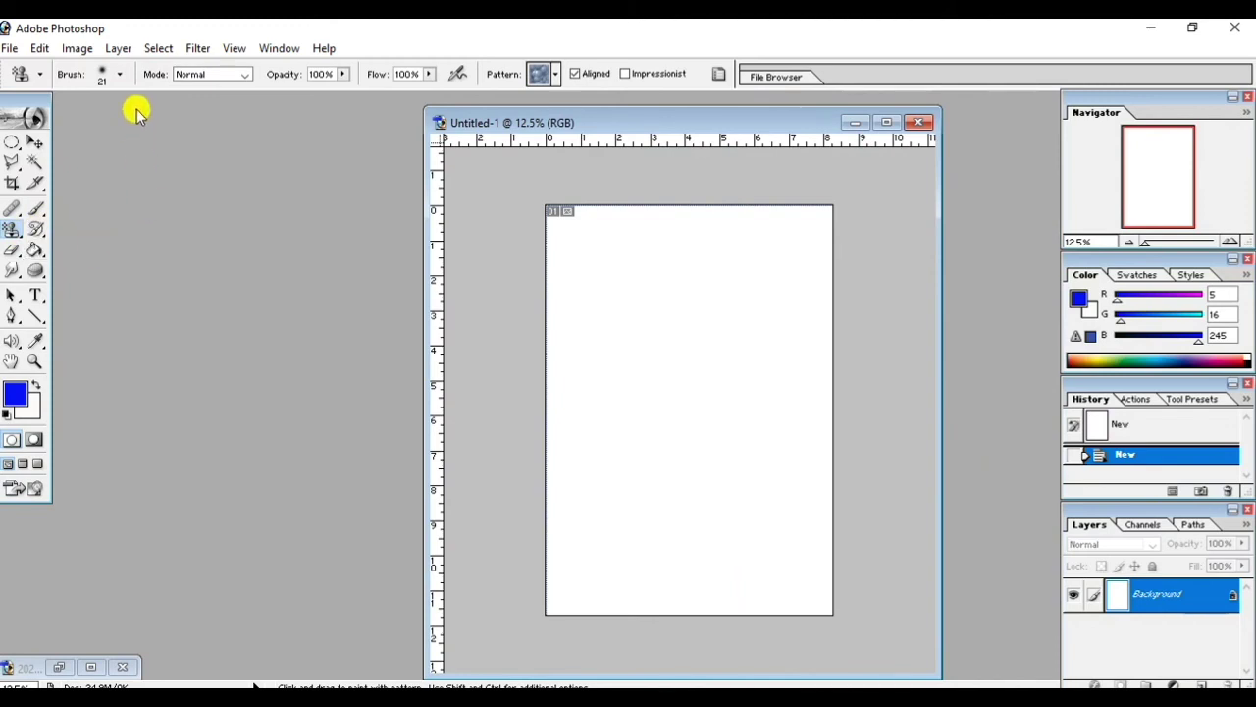
pyautogui.click(120, 73)
pyautogui.moveTo(90, 126); pyautogui.dragTo(120, 128)
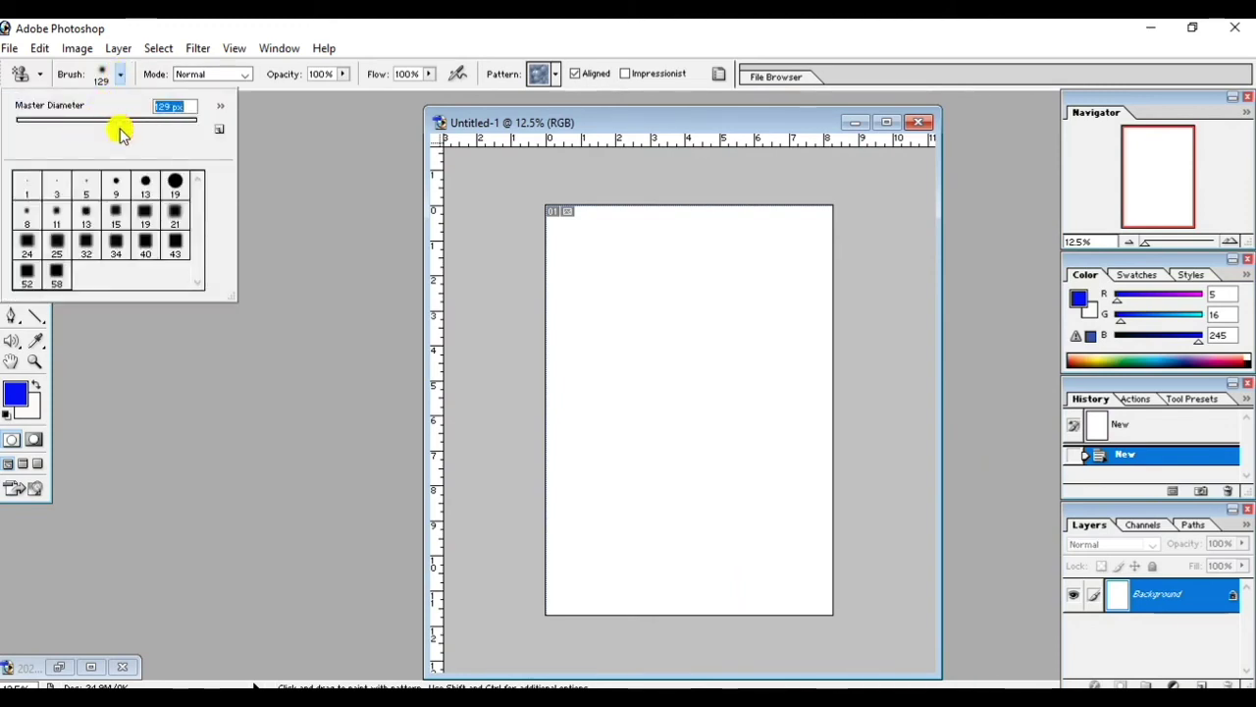
pyautogui.click(314, 173)
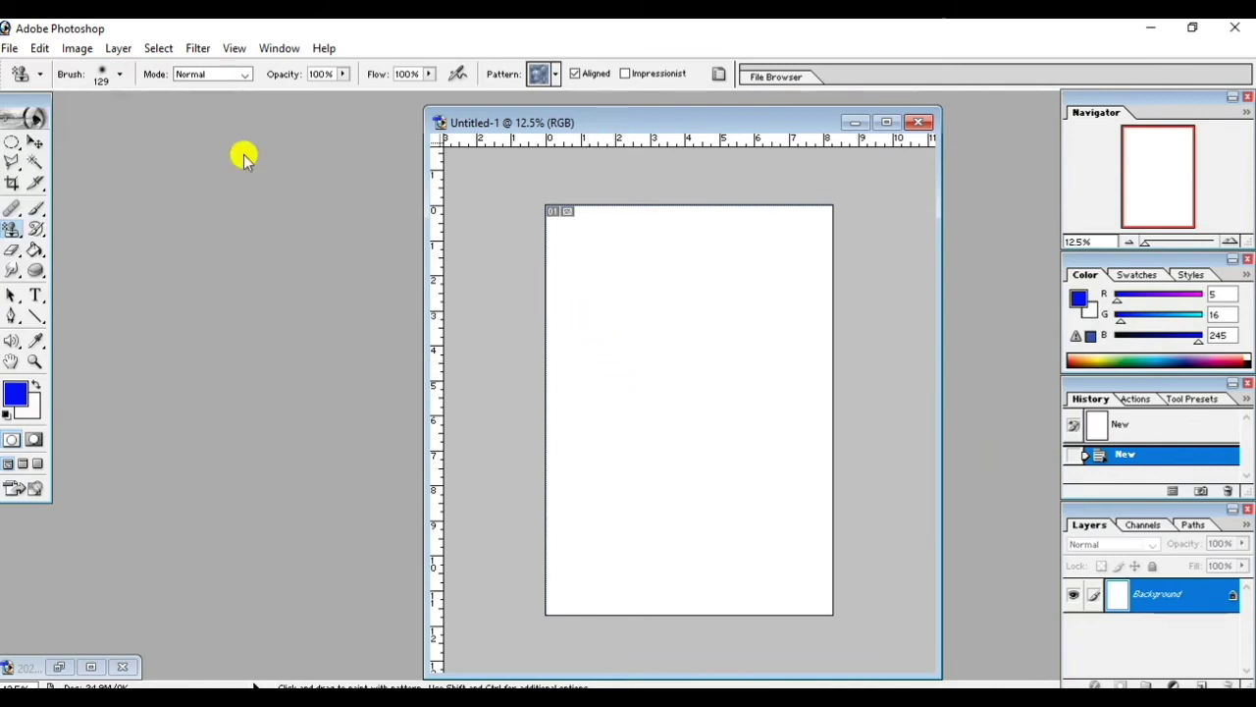
pyautogui.click(117, 74)
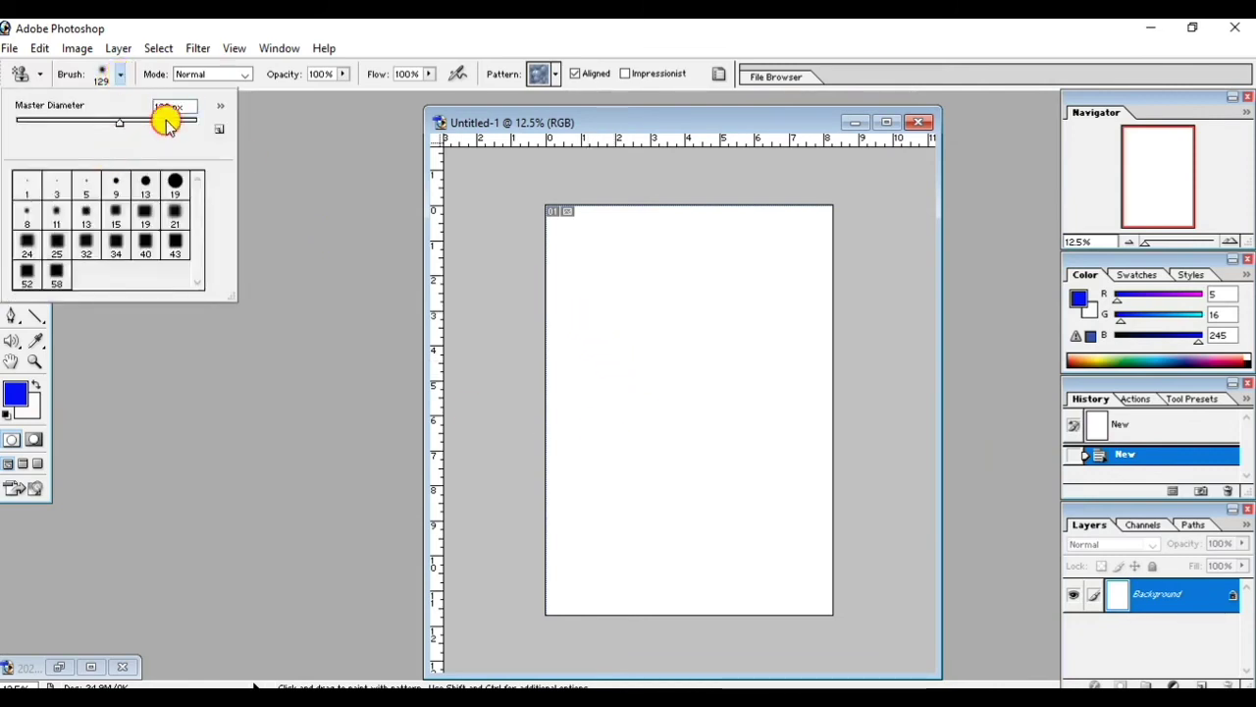
pyautogui.moveTo(167, 123); pyautogui.dragTo(215, 135)
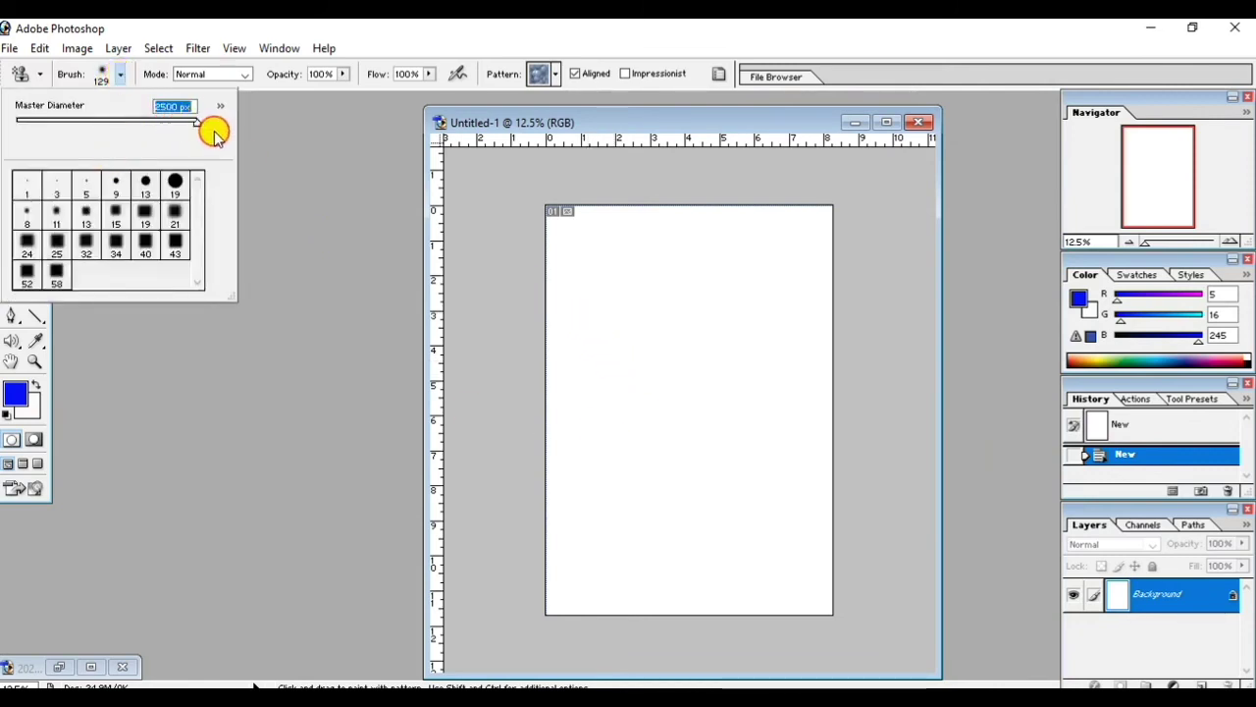
pyautogui.click(254, 185)
# - Paint the default grey-blue pattern over the entire A4 page
pyautogui.moveTo(553, 222)
pyautogui.mouseDown()
pyautogui.moveTo(781, 231)
pyautogui.moveTo(560, 236)
pyautogui.moveTo(799, 206)
pyautogui.moveTo(917, 219)
pyautogui.moveTo(560, 264)
pyautogui.moveTo(880, 269)
pyautogui.mouseUp()
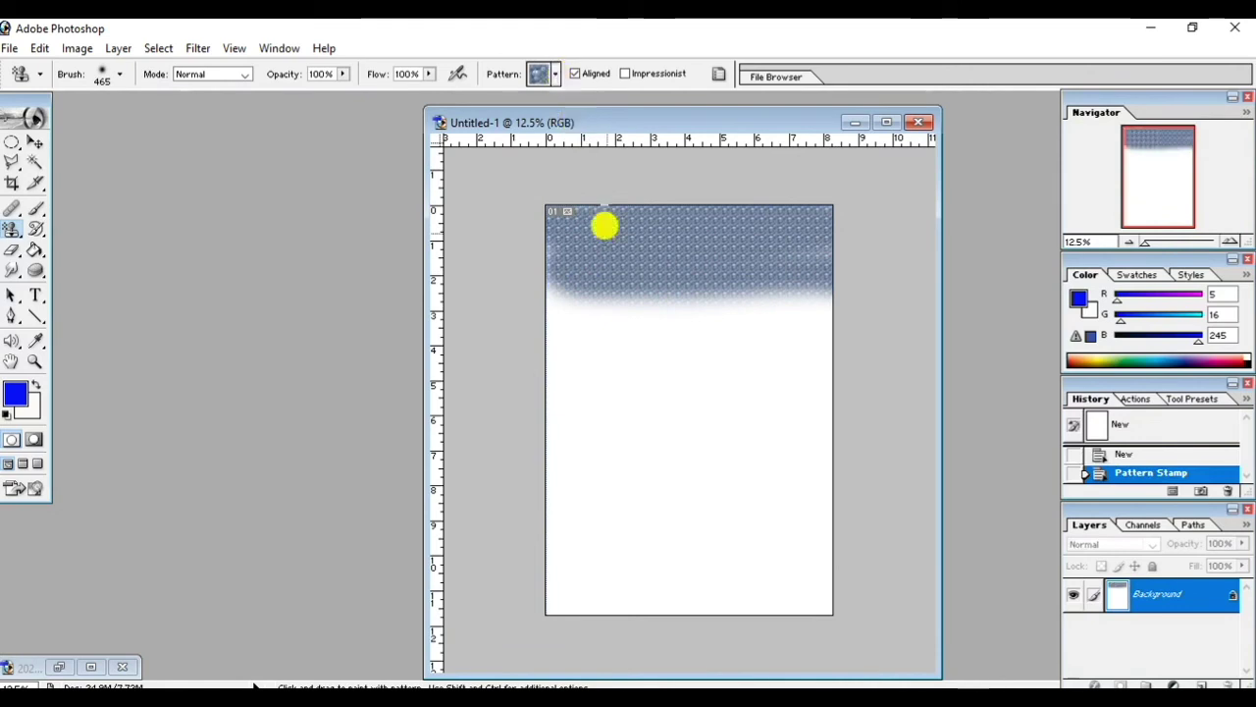
pyautogui.moveTo(553, 266)
pyautogui.mouseDown()
pyautogui.moveTo(796, 317)
pyautogui.moveTo(544, 325)
pyautogui.moveTo(717, 300)
pyautogui.moveTo(504, 379)
pyautogui.moveTo(514, 392)
pyautogui.moveTo(640, 426)
pyautogui.moveTo(743, 379)
pyautogui.moveTo(578, 477)
pyautogui.moveTo(605, 460)
pyautogui.moveTo(661, 472)
pyautogui.moveTo(886, 412)
pyautogui.moveTo(796, 342)
pyautogui.moveTo(870, 458)
pyautogui.moveTo(832, 511)
pyautogui.moveTo(490, 519)
pyautogui.moveTo(500, 572)
pyautogui.moveTo(779, 600)
pyautogui.moveTo(689, 583)
pyautogui.moveTo(780, 547)
pyautogui.moveTo(789, 432)
pyautogui.moveTo(945, 393)
pyautogui.moveTo(831, 429)
pyautogui.mouseUp()
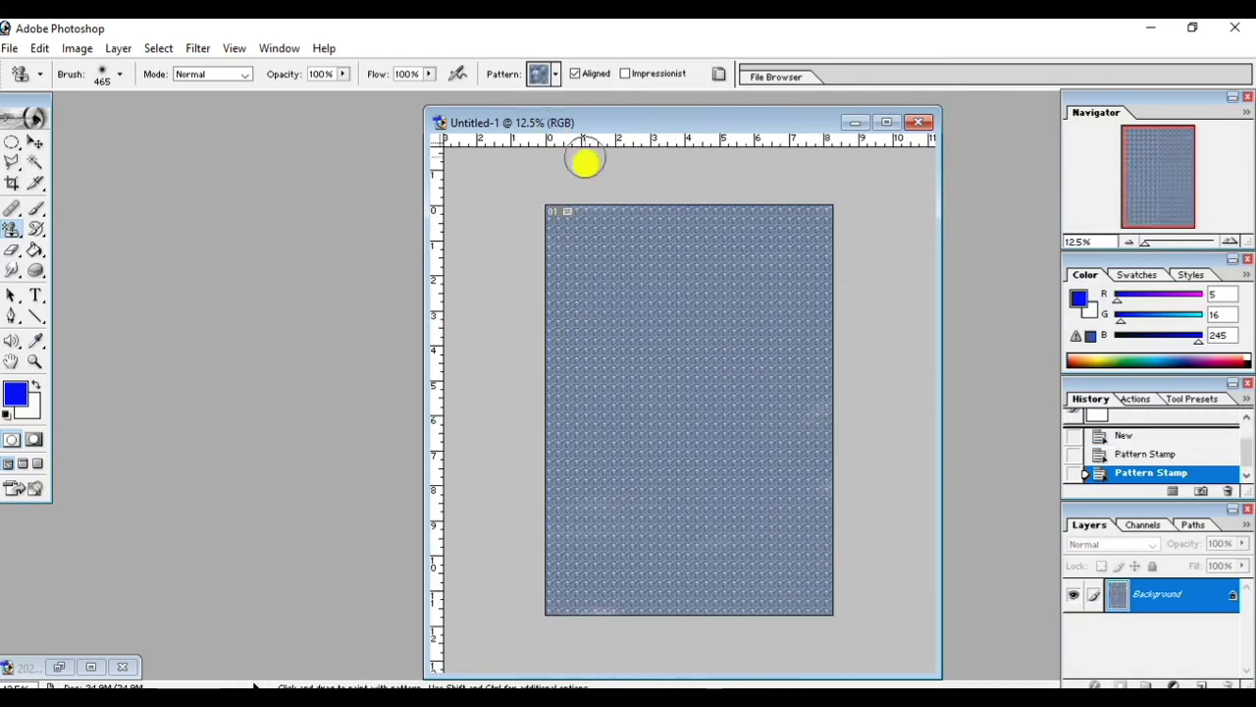
pyautogui.click(555, 75)
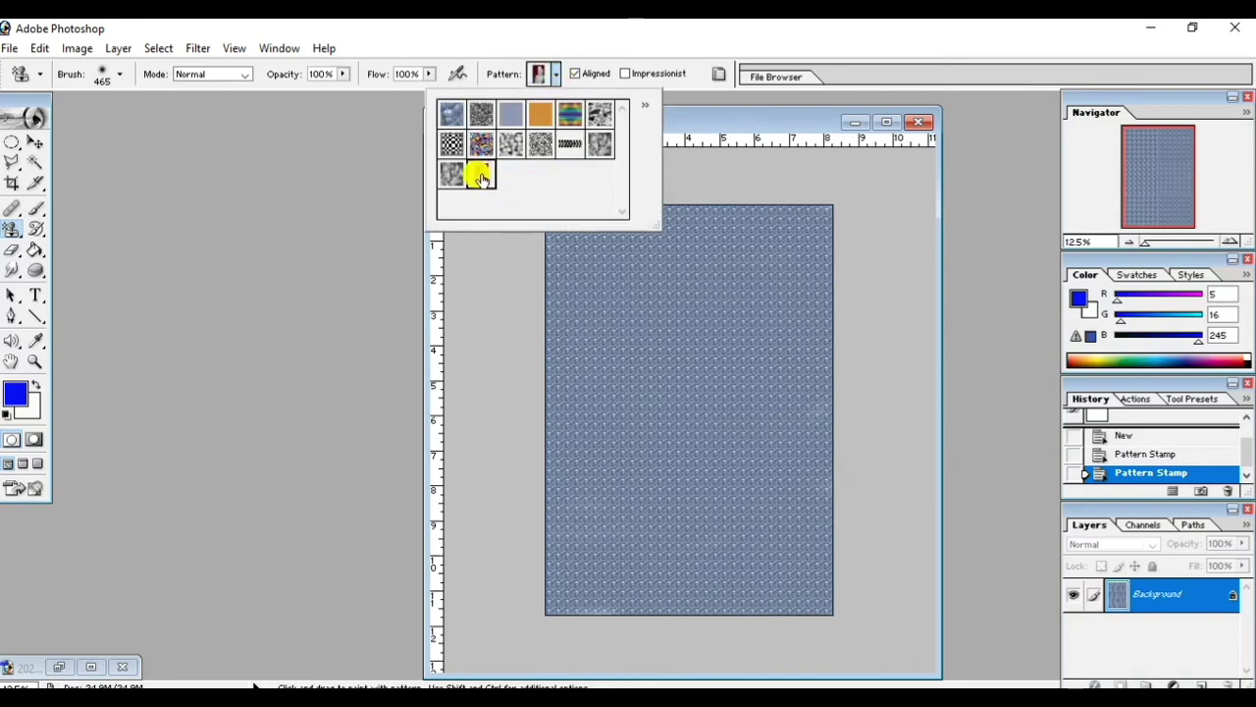
# - Choose the baby photo pattern from 'my pattern' and tile it edge to edge across the page
pyautogui.click(638, 311)
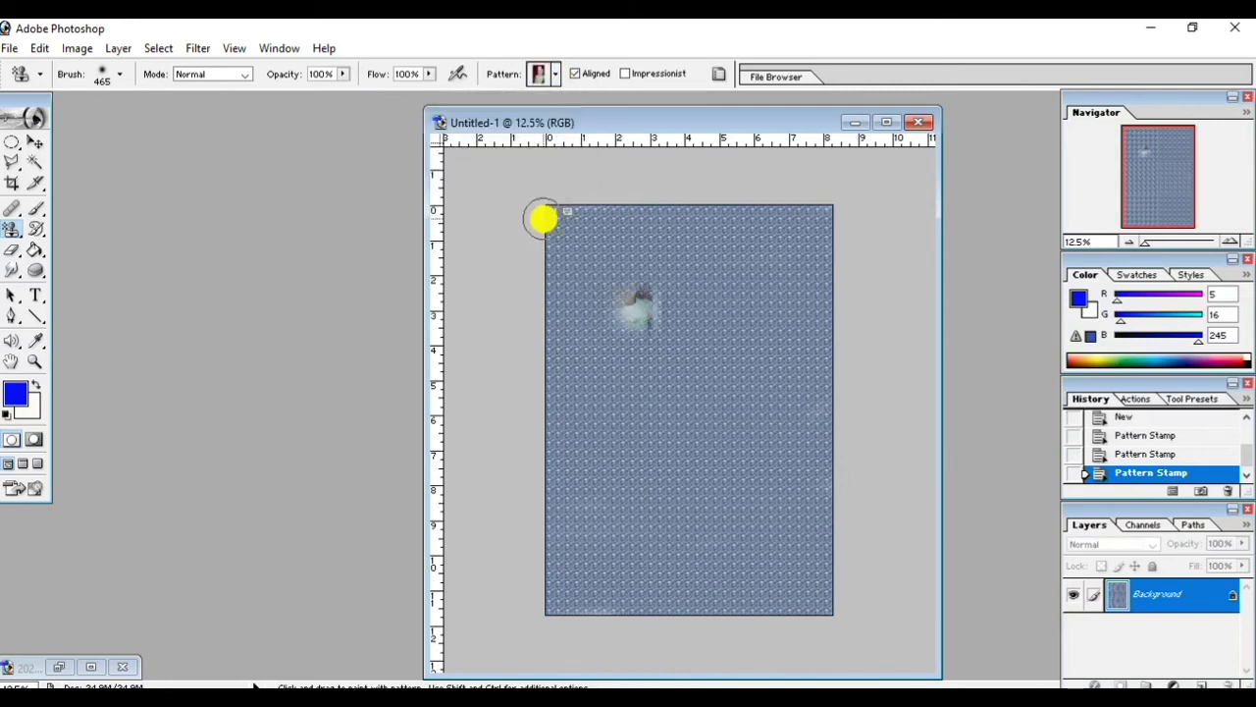
pyautogui.moveTo(544, 218)
pyautogui.mouseDown()
pyautogui.moveTo(655, 319)
pyautogui.moveTo(907, 346)
pyautogui.moveTo(903, 401)
pyautogui.moveTo(454, 580)
pyautogui.moveTo(756, 497)
pyautogui.moveTo(750, 538)
pyautogui.moveTo(639, 583)
pyautogui.moveTo(953, 618)
pyautogui.mouseUp()
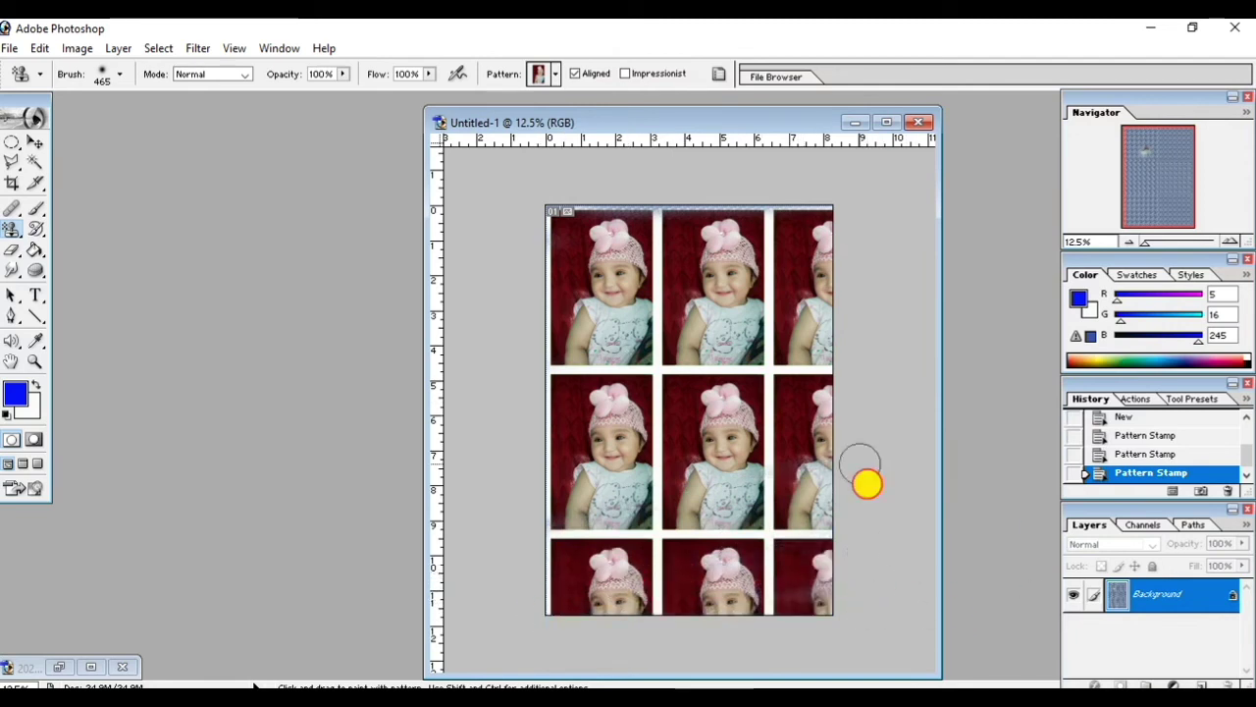
pyautogui.moveTo(867, 483)
pyautogui.mouseDown()
pyautogui.moveTo(819, 259)
pyautogui.moveTo(805, 514)
pyautogui.moveTo(831, 575)
pyautogui.moveTo(794, 222)
pyautogui.moveTo(814, 219)
pyautogui.moveTo(533, 219)
pyautogui.moveTo(551, 549)
pyautogui.moveTo(536, 308)
pyautogui.moveTo(580, 435)
pyautogui.moveTo(560, 401)
pyautogui.moveTo(744, 454)
pyautogui.moveTo(696, 460)
pyautogui.moveTo(704, 497)
pyautogui.moveTo(656, 289)
pyautogui.moveTo(620, 215)
pyautogui.moveTo(667, 357)
pyautogui.moveTo(653, 399)
pyautogui.moveTo(589, 323)
pyautogui.moveTo(735, 369)
pyautogui.mouseUp()
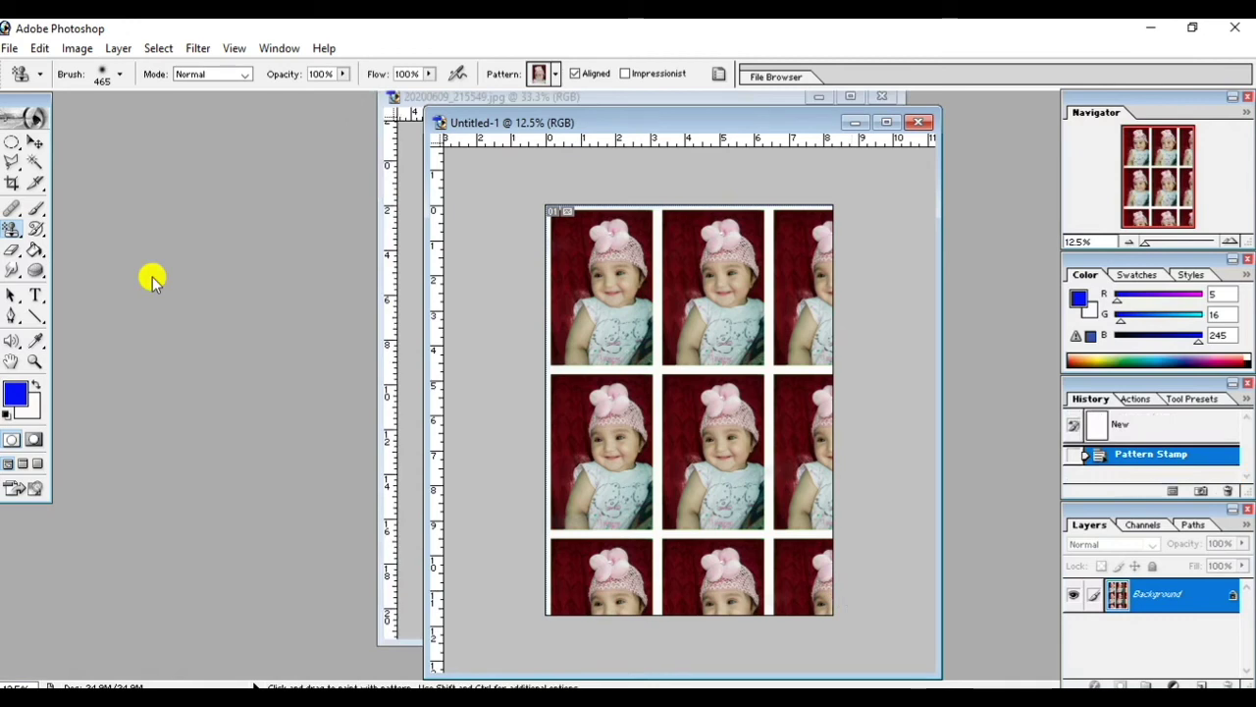
pyautogui.click(39, 48)
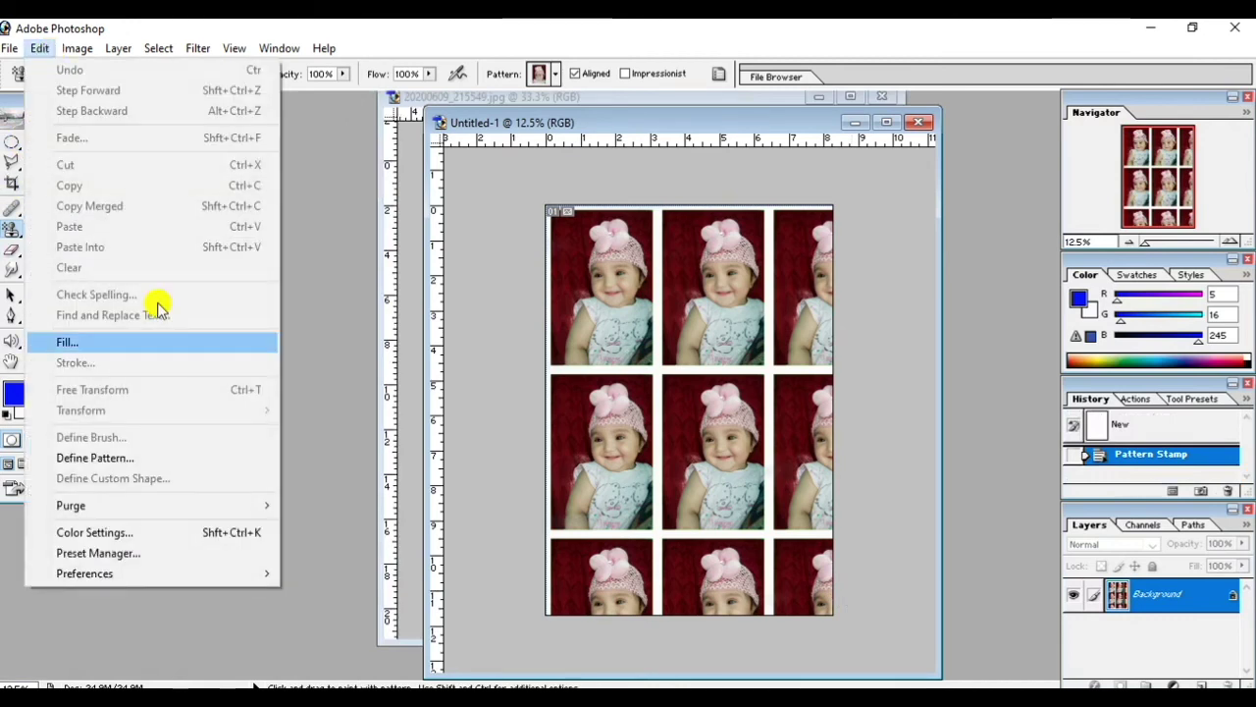
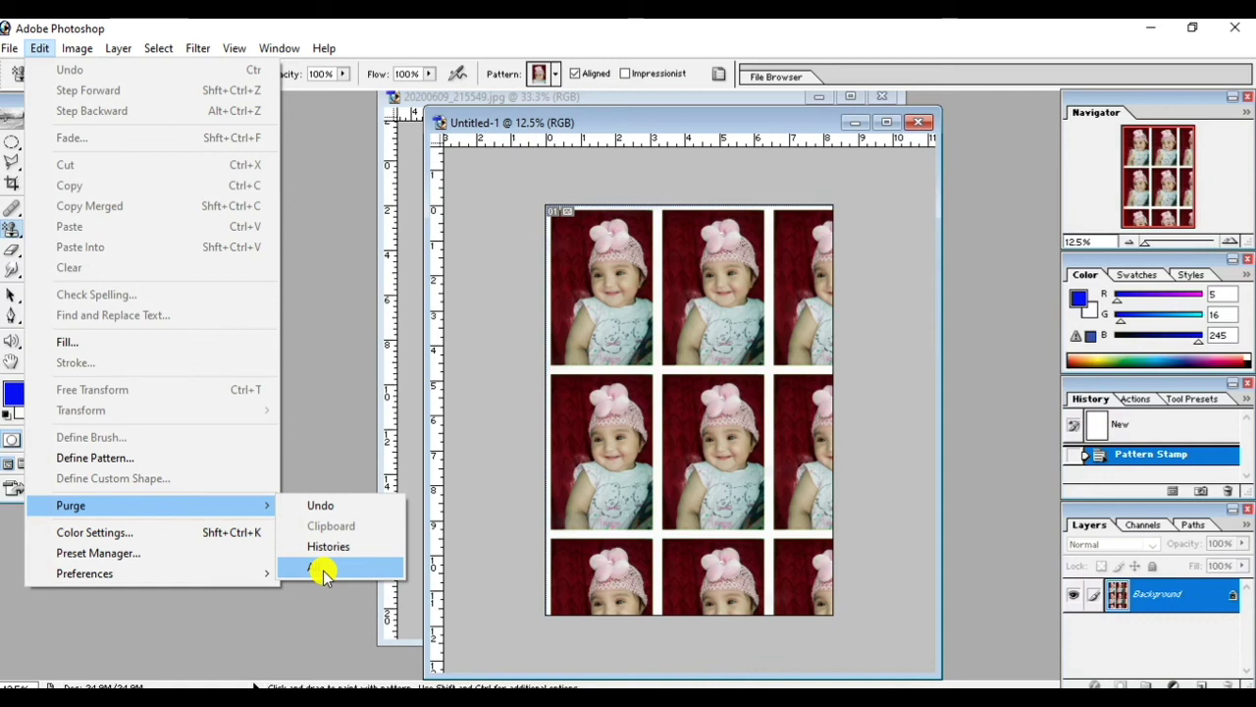
# - Purge all undo, clipboard and history data with Edit > Purge > All, accepting the warning
pyautogui.click(324, 569)
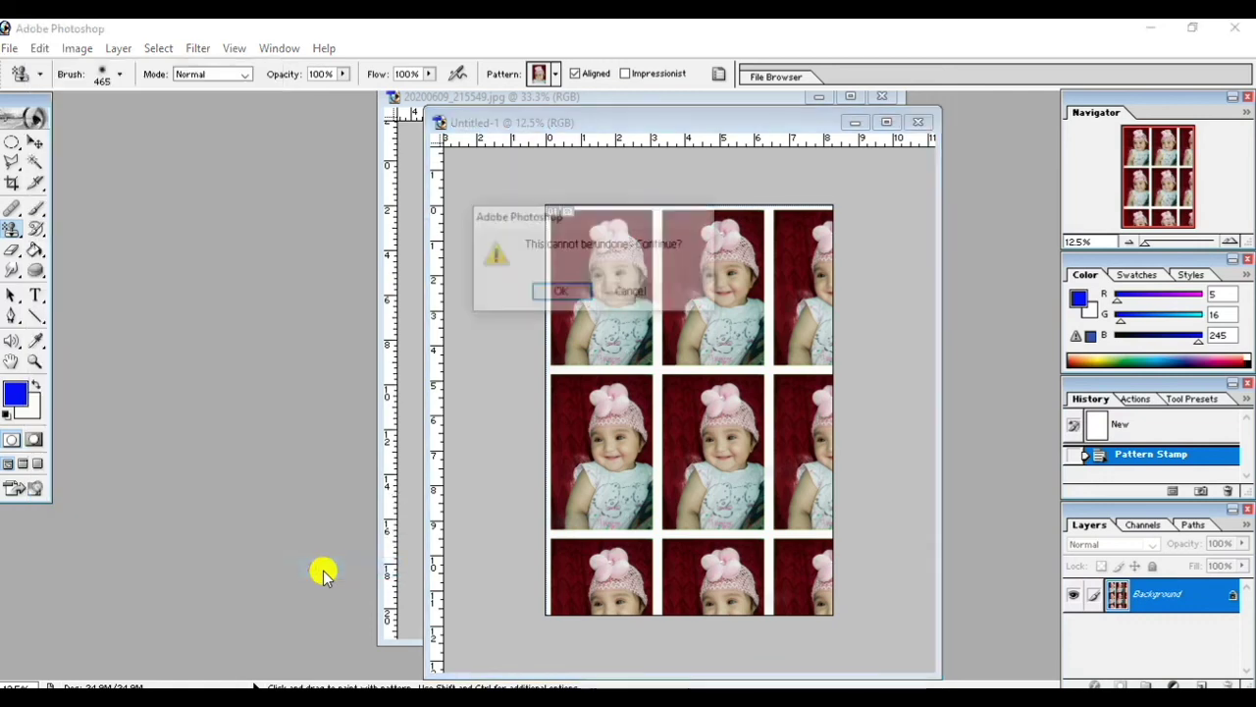
pyautogui.click(543, 295)
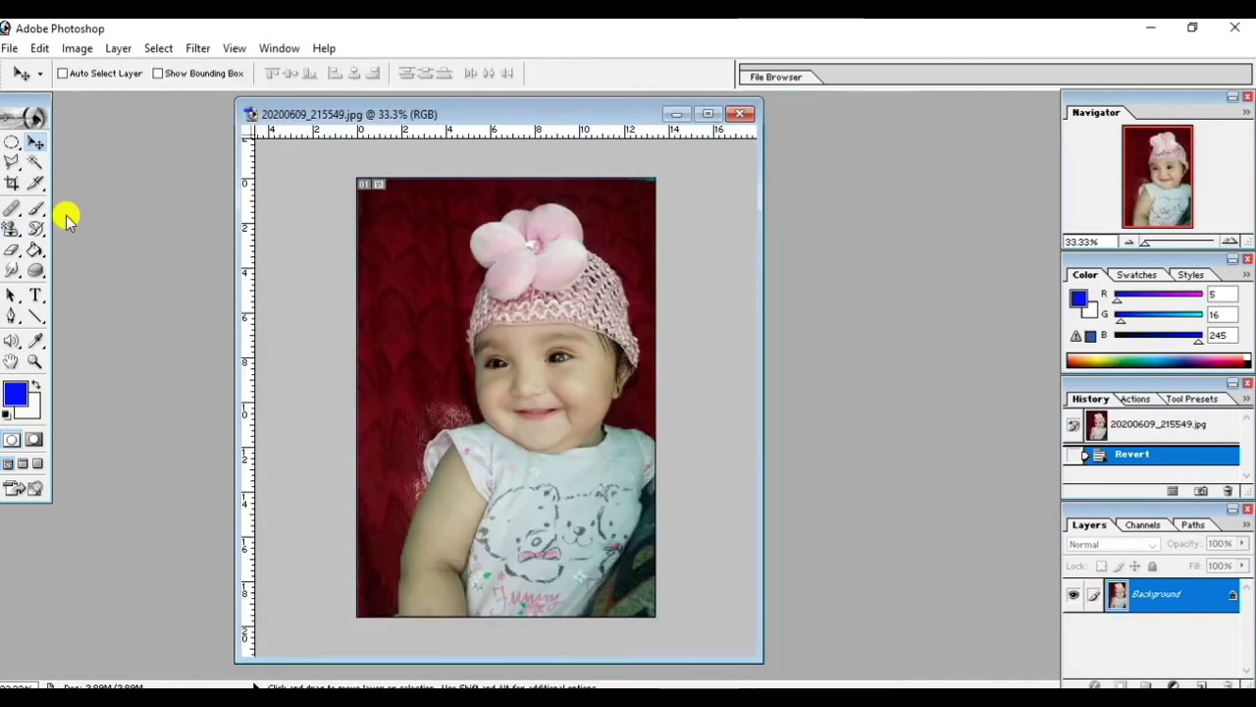
pyautogui.click(42, 48)
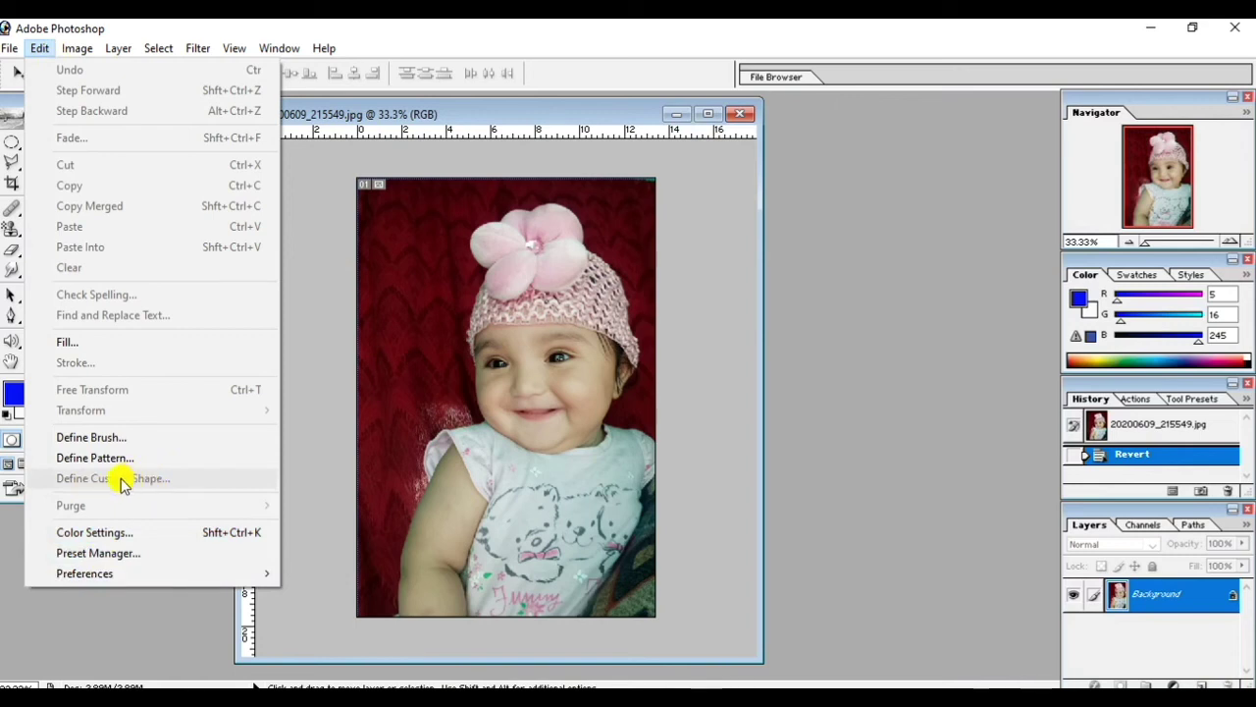
pyautogui.click(108, 535)
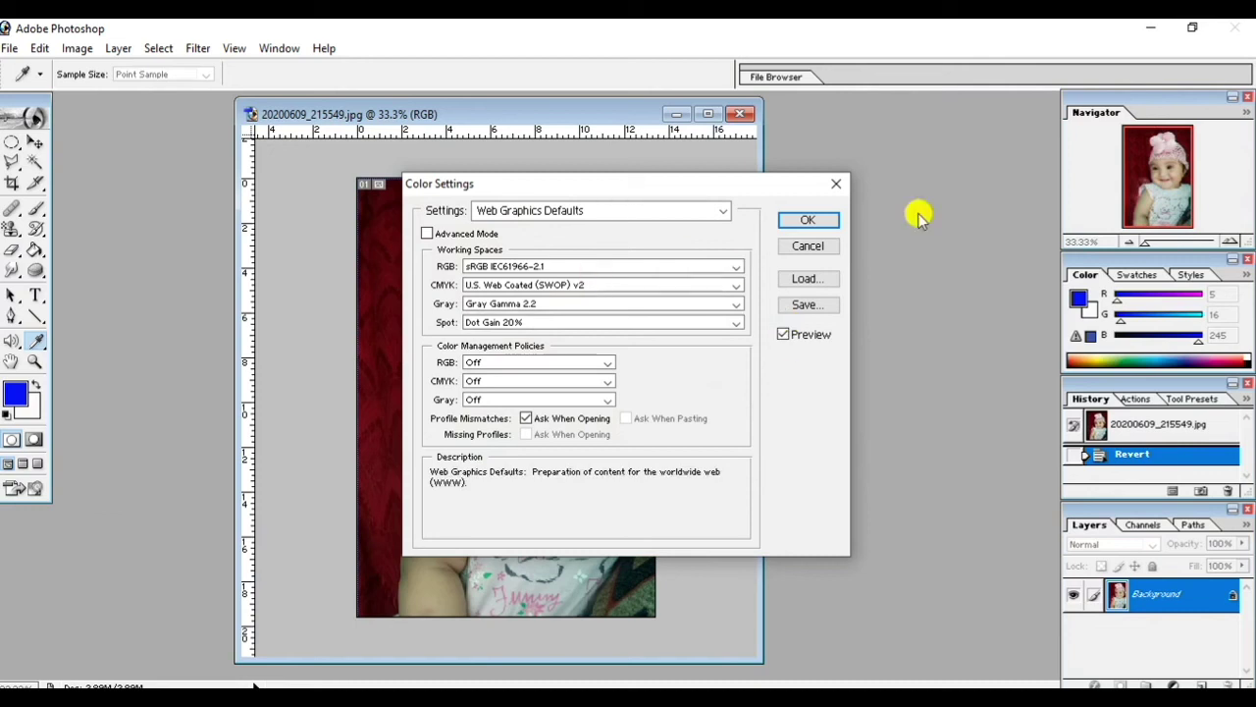
pyautogui.click(825, 249)
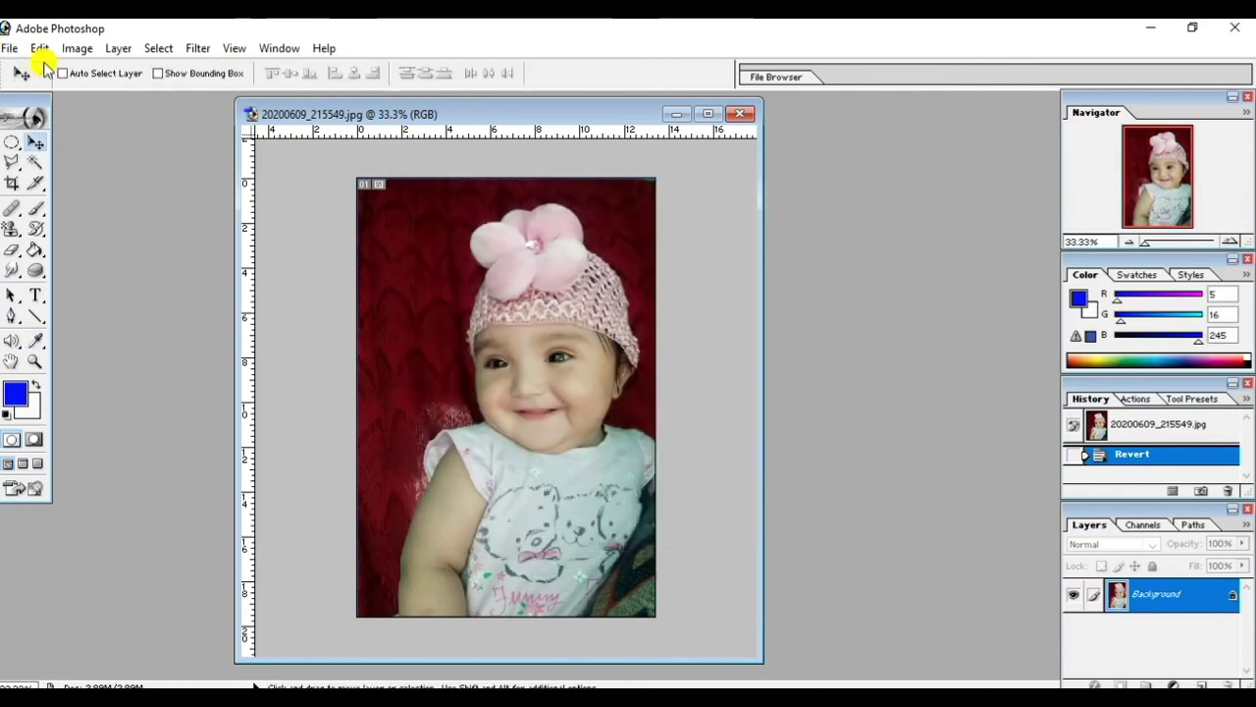
# - Open the Preset Manager and browse the Swatches presets before returning to Brushes
pyautogui.click(39, 48)
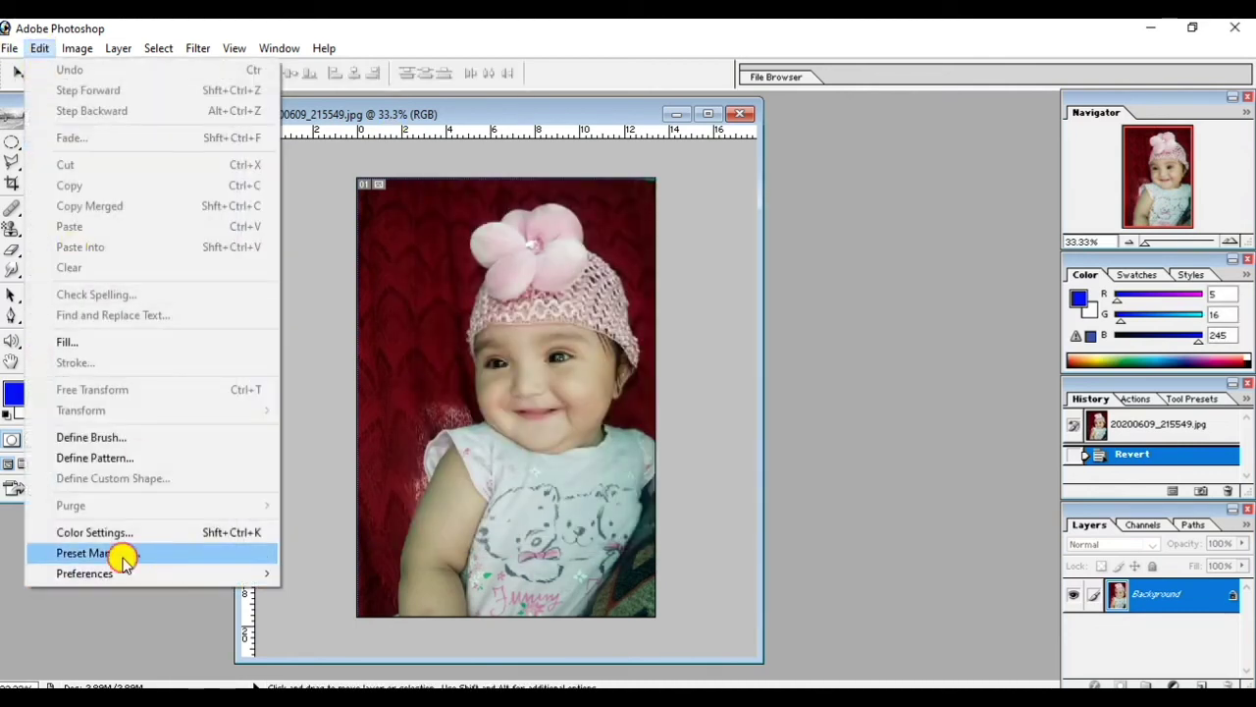
pyautogui.click(123, 556)
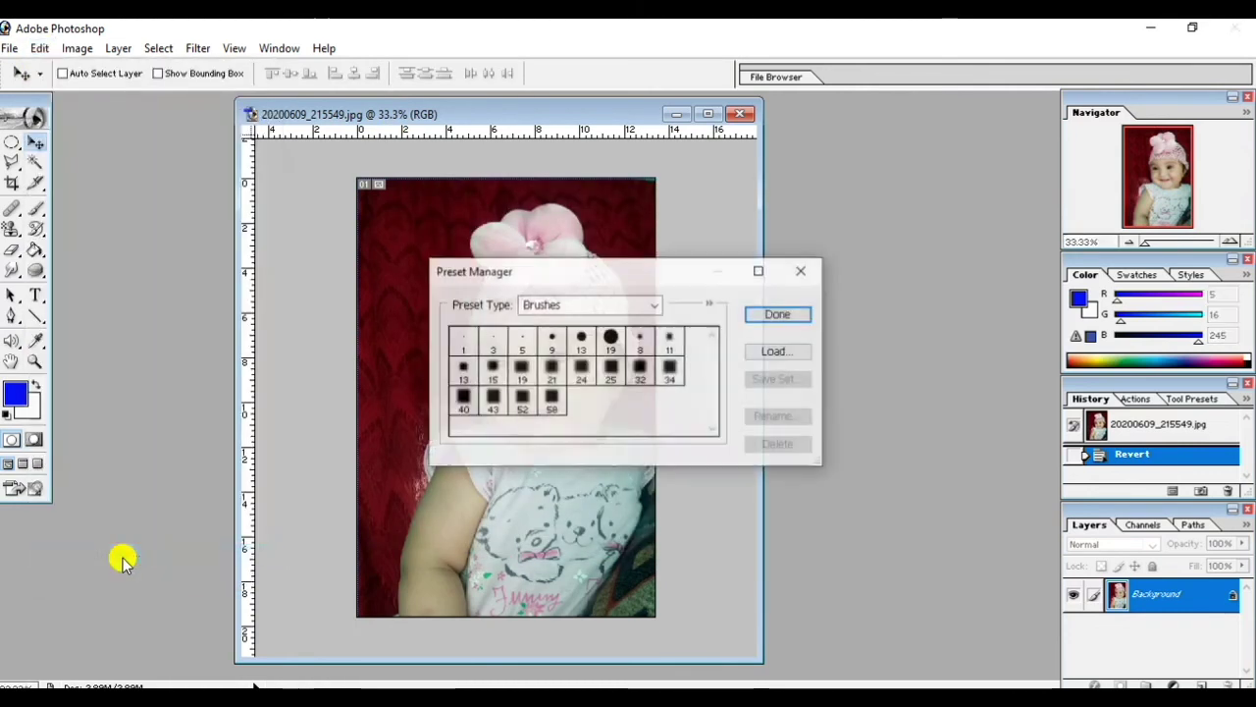
pyautogui.click(655, 306)
pyautogui.click(694, 409)
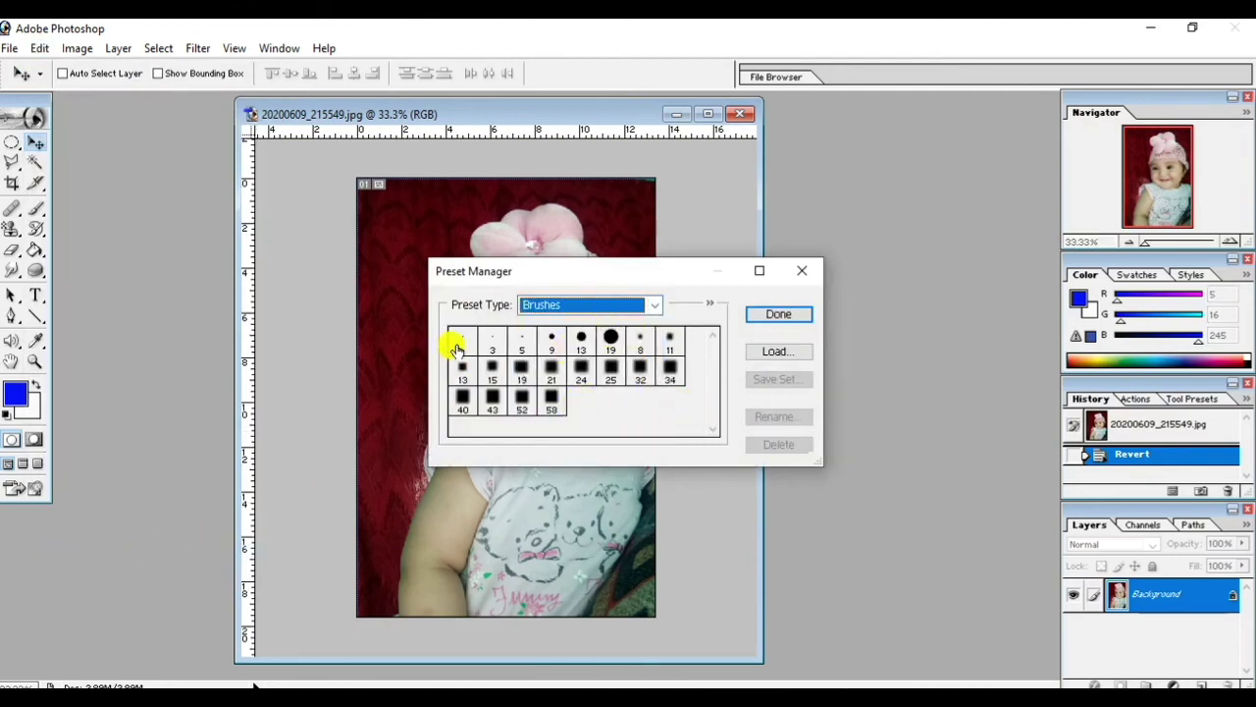
pyautogui.click(653, 304)
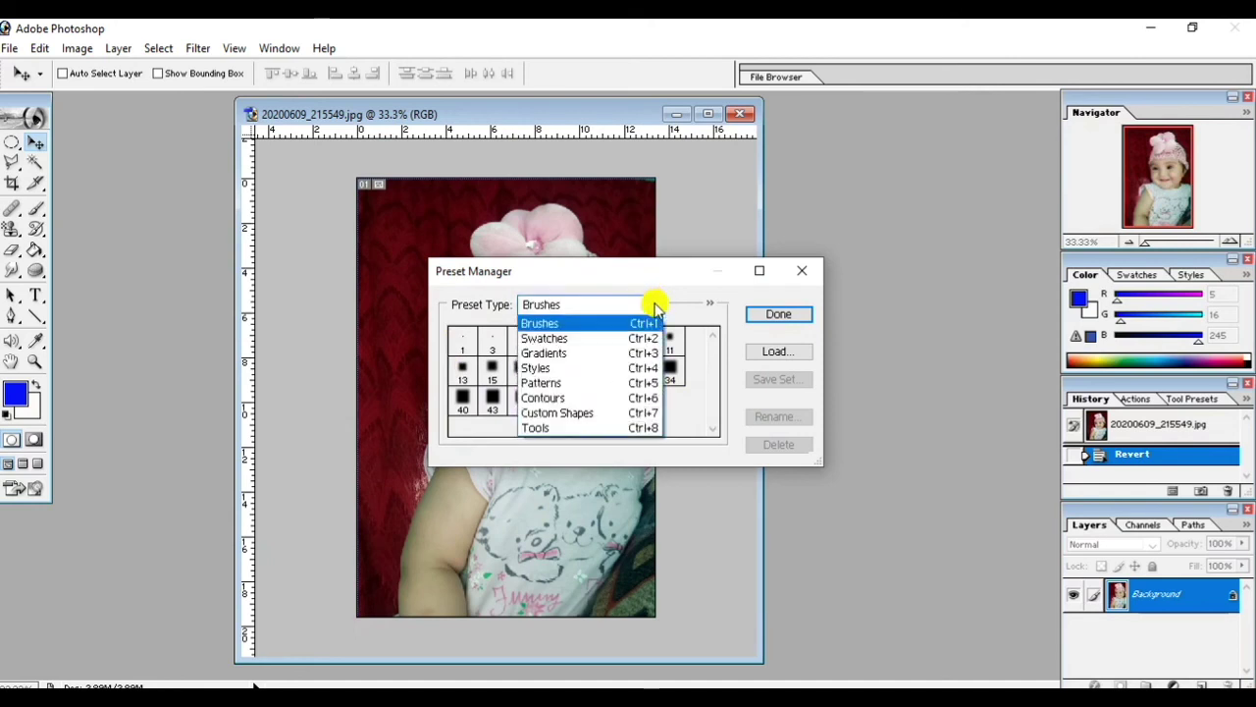
pyautogui.click(562, 340)
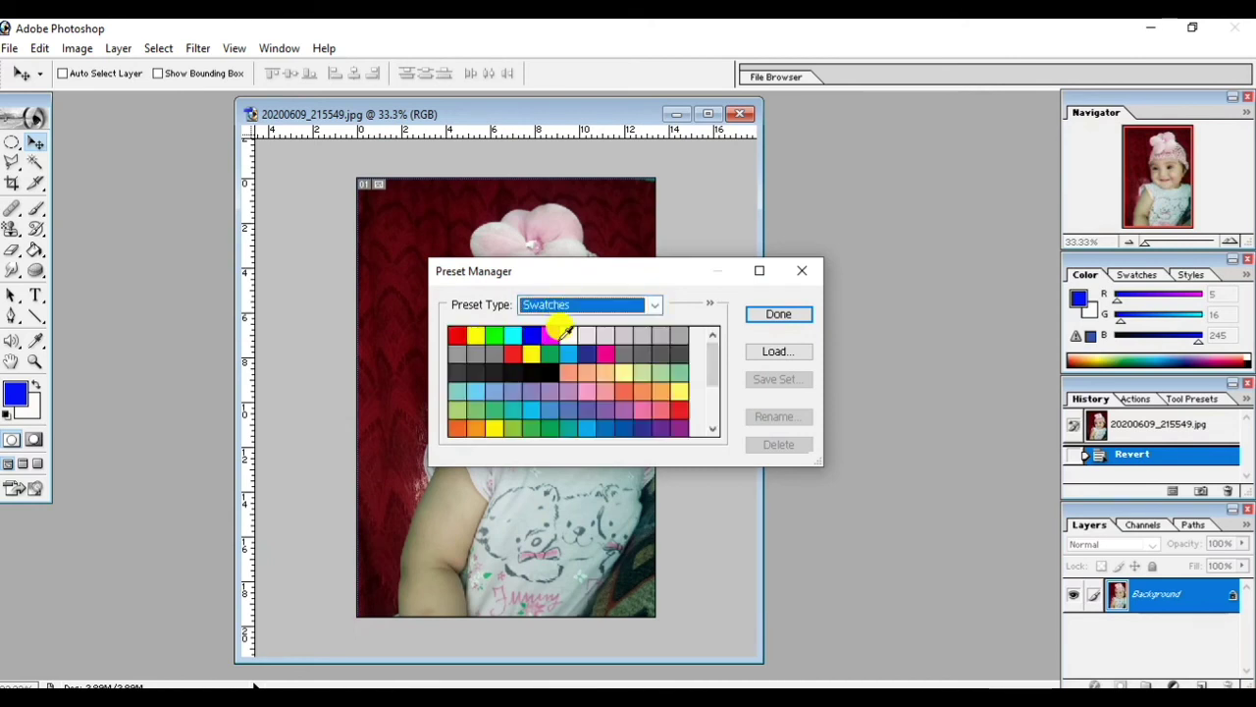
pyautogui.click(644, 305)
pyautogui.click(580, 320)
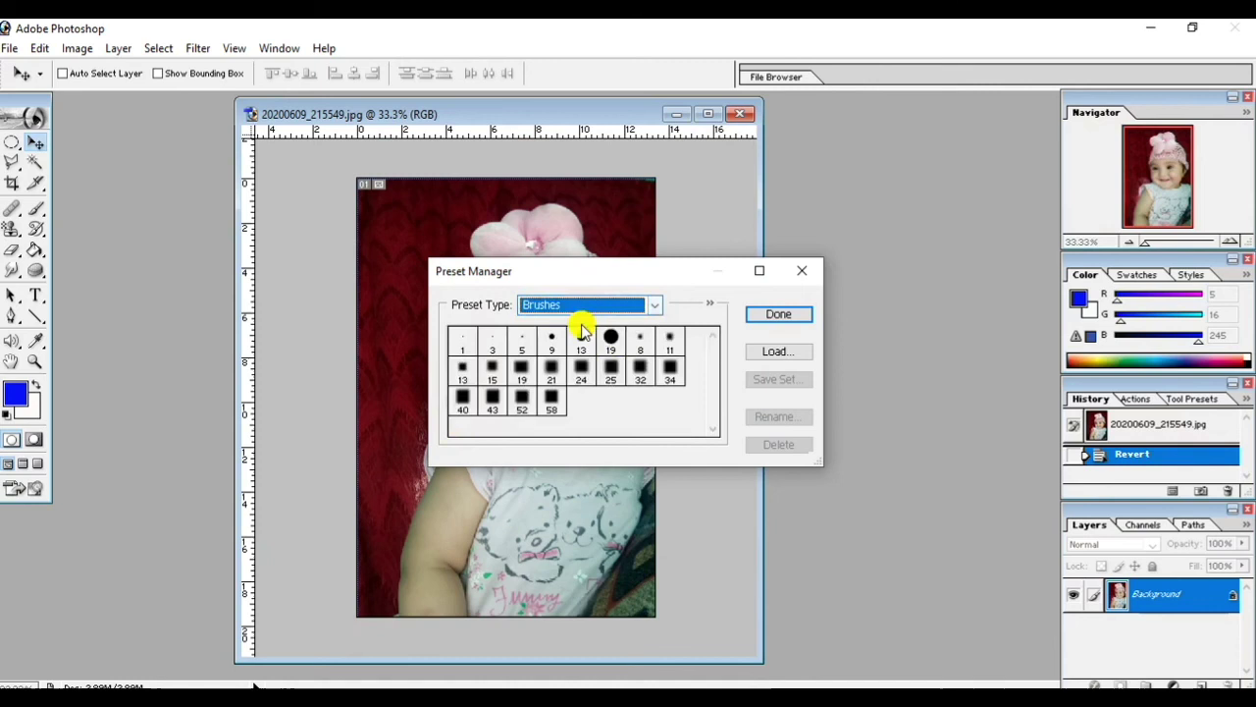
# - Load the Dry Media Brushes set into the brush presets and close the Preset Manager
pyautogui.click(769, 353)
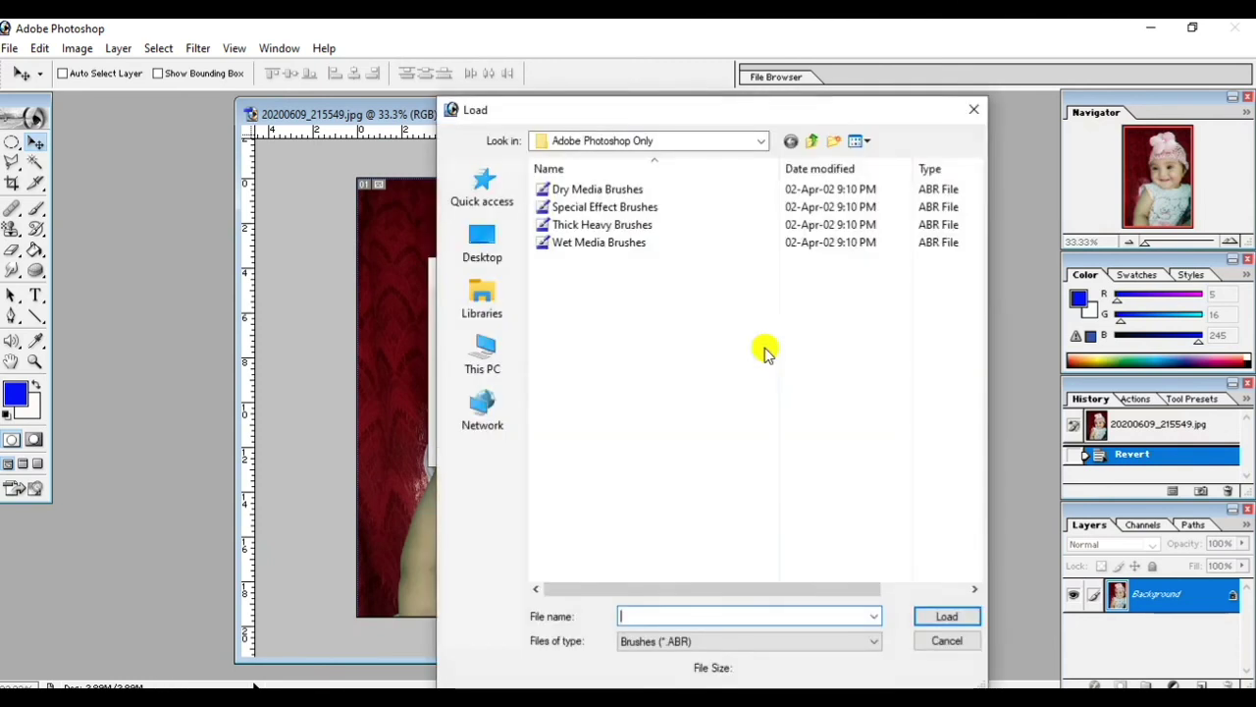
pyautogui.click(587, 190)
pyautogui.doubleClick(592, 192)
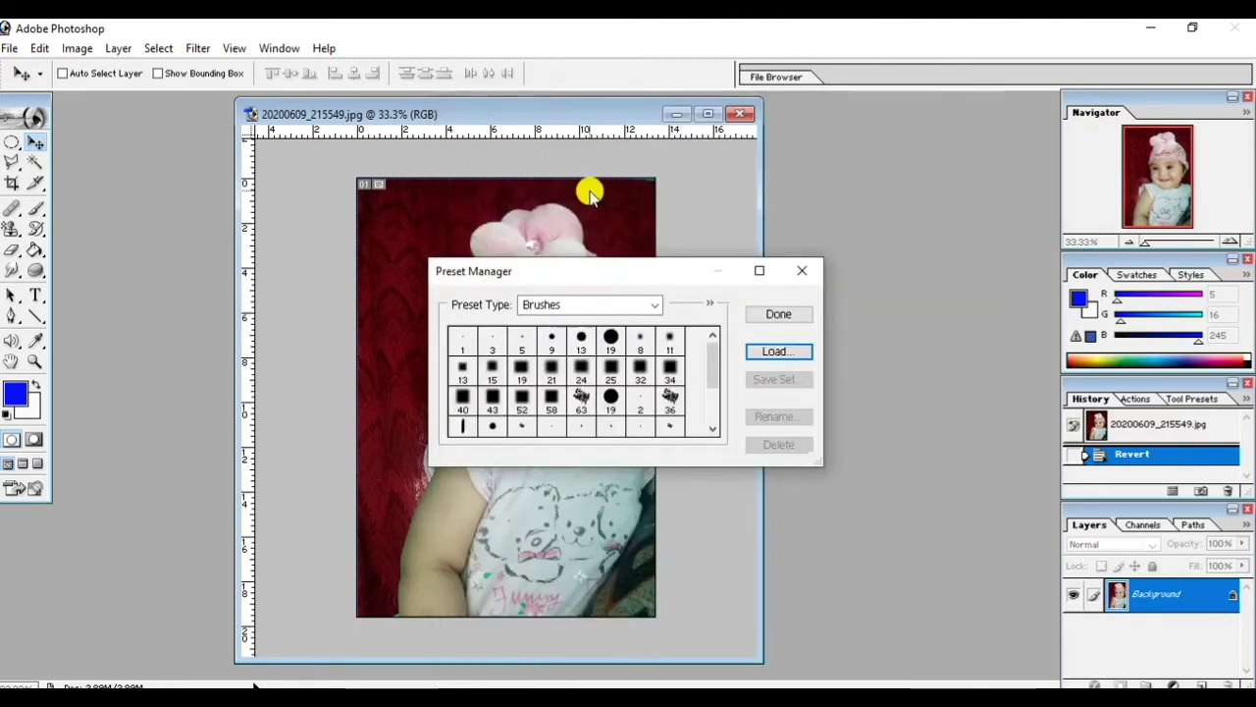
pyautogui.moveTo(716, 359); pyautogui.dragTo(711, 408)
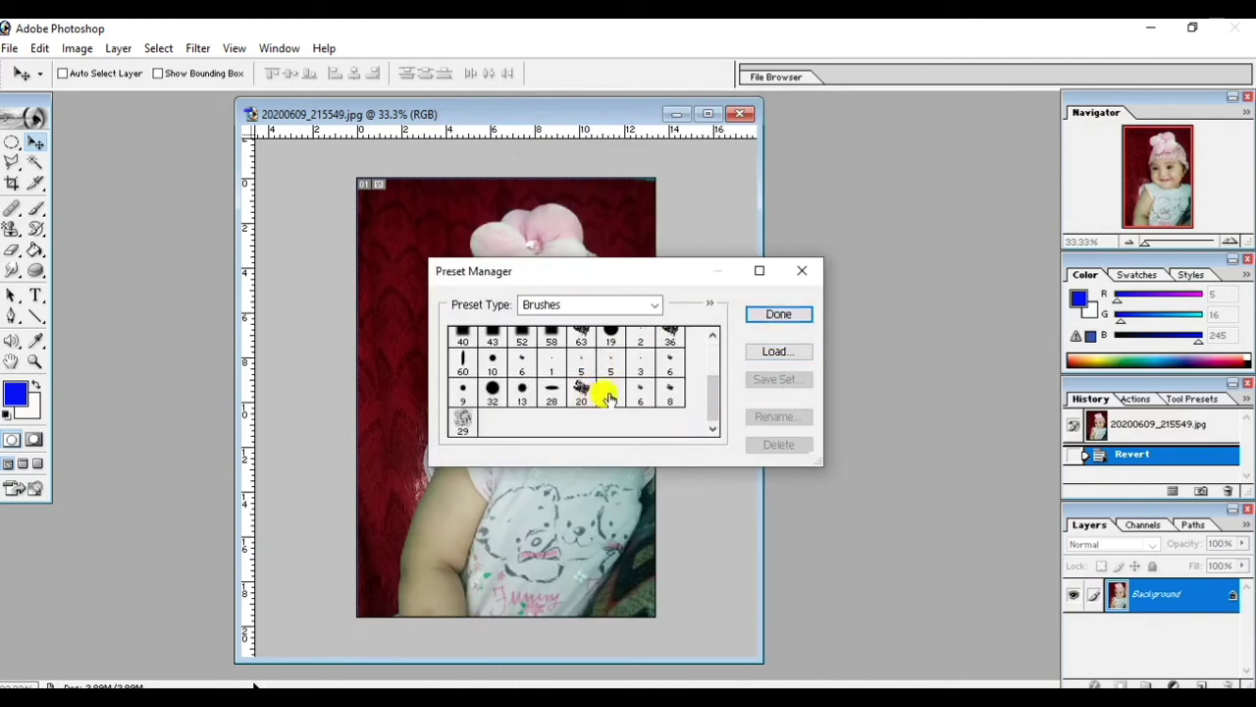
pyautogui.click(778, 314)
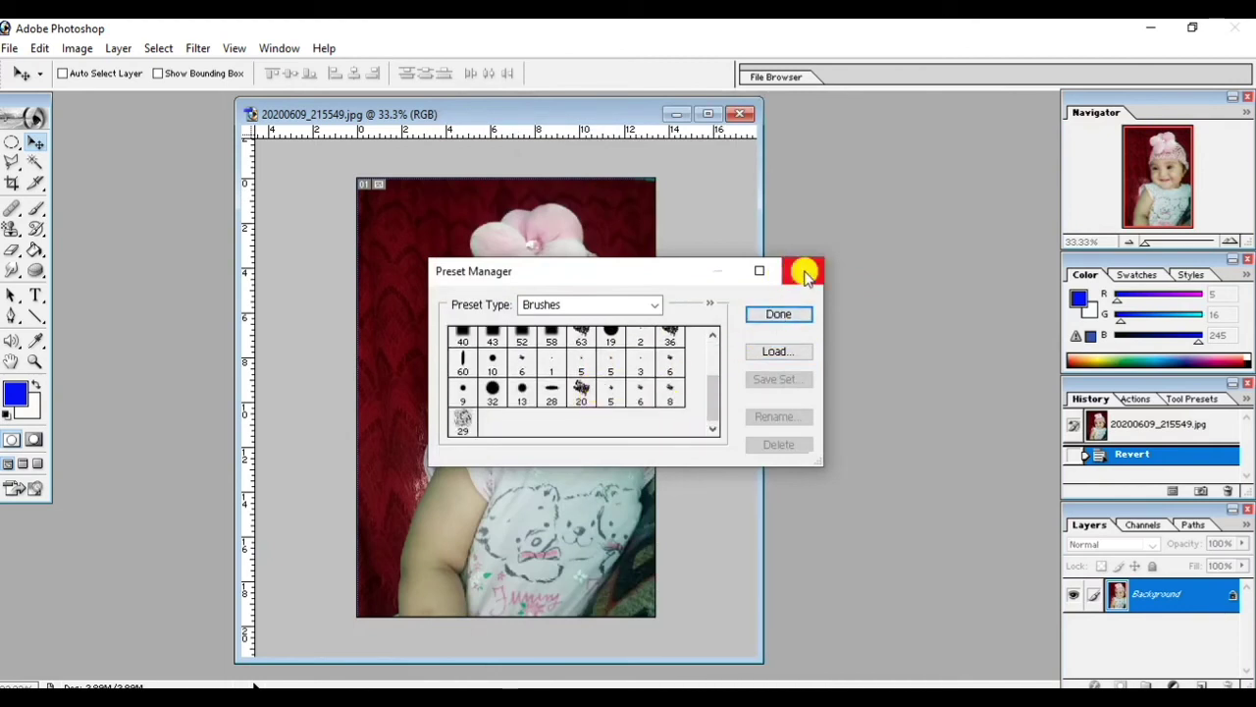
pyautogui.click(657, 309)
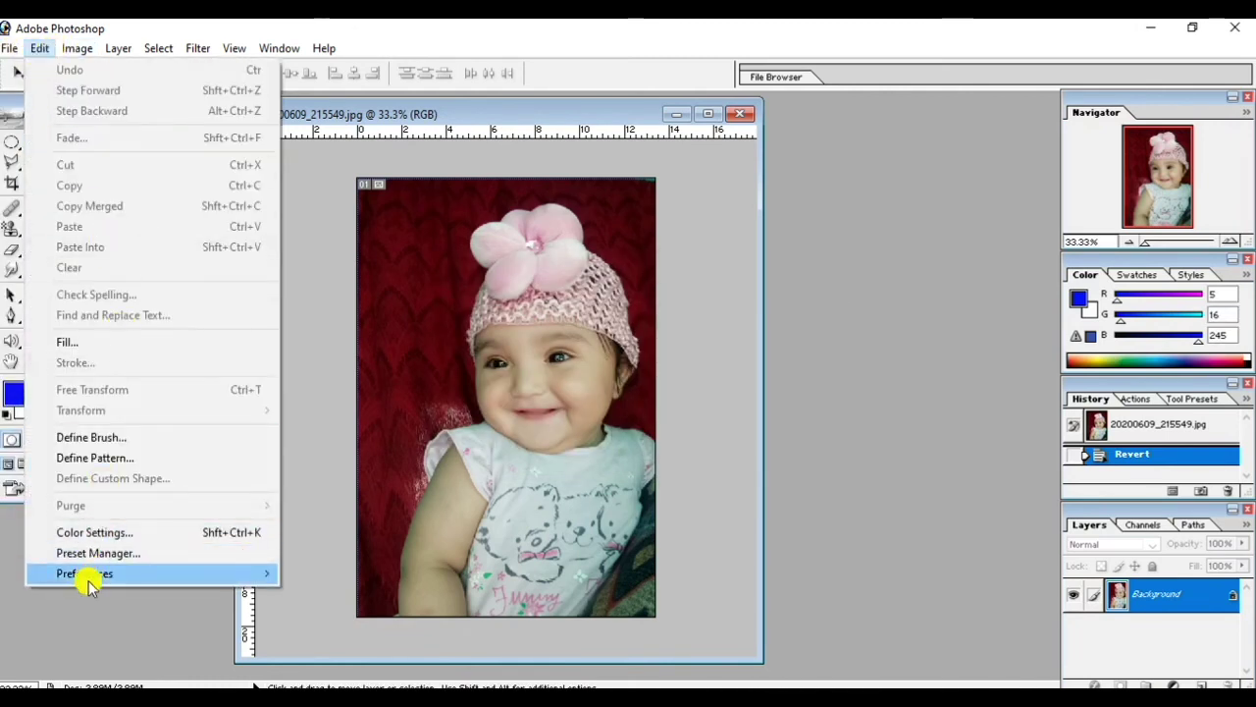
pyautogui.moveTo(84, 574)
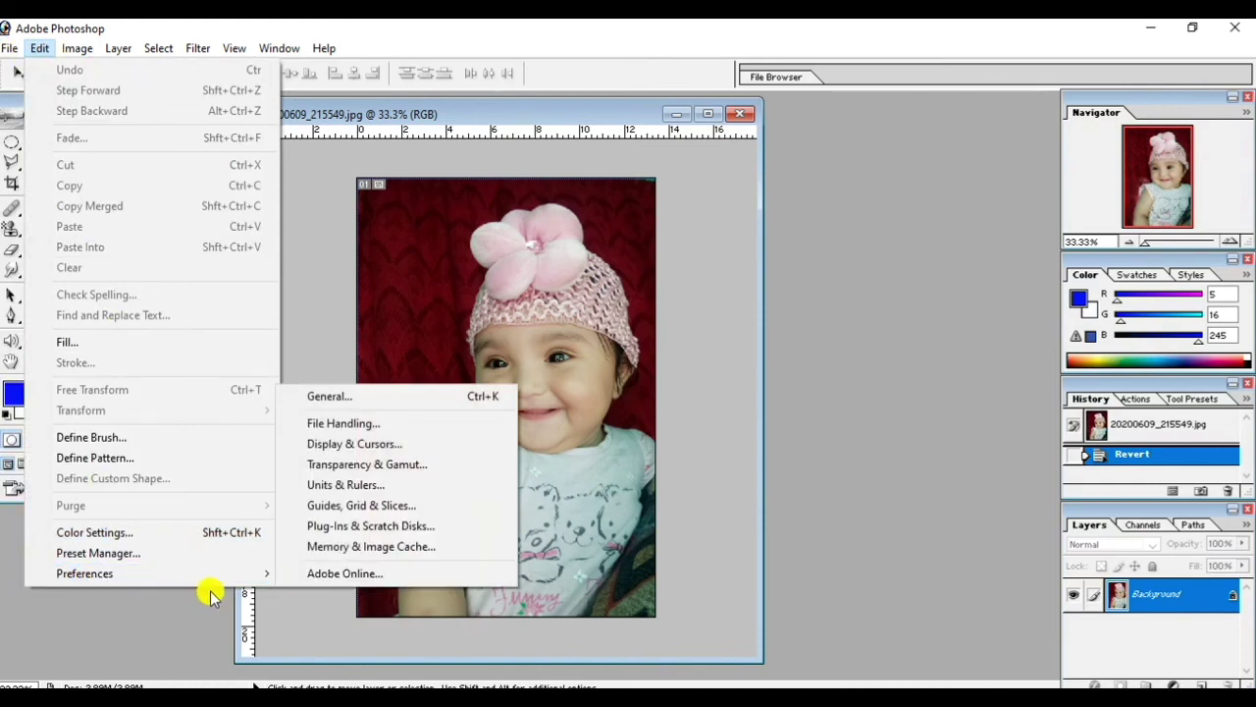
# - Inspect the Print Keys setting in General Preferences and cancel without changing anything
pyautogui.click(365, 397)
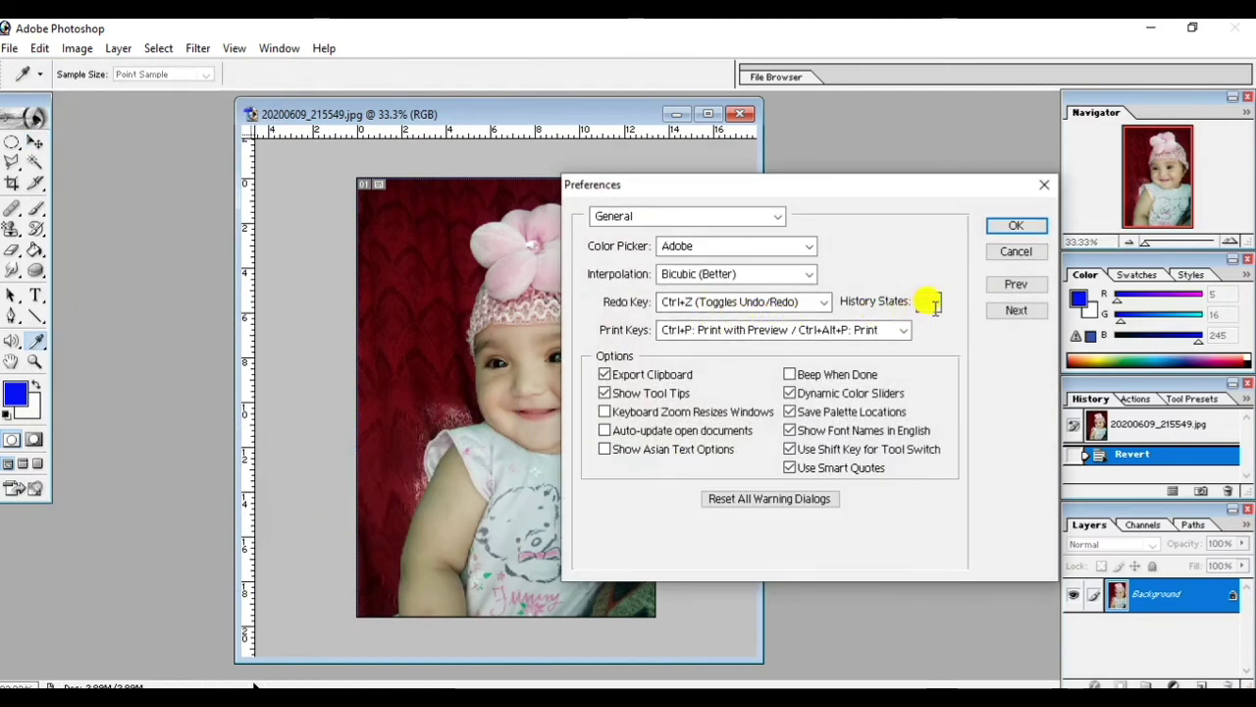
pyautogui.moveTo(771, 330)
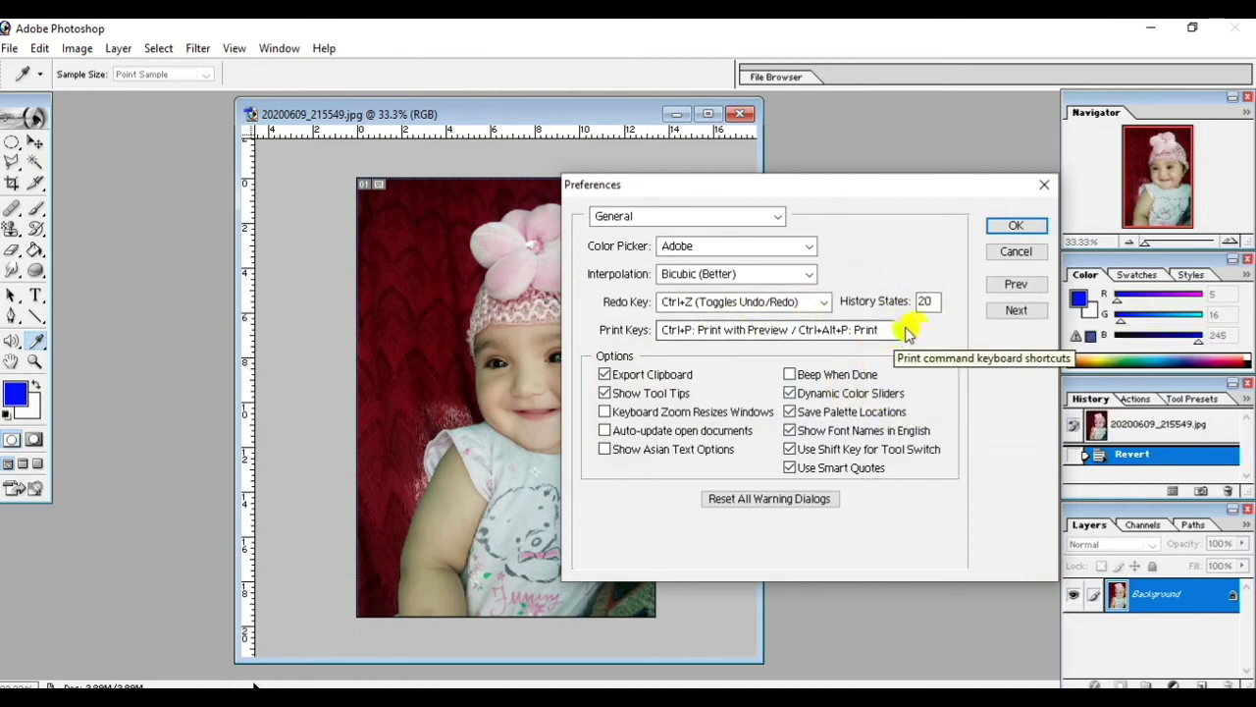
pyautogui.click(910, 330)
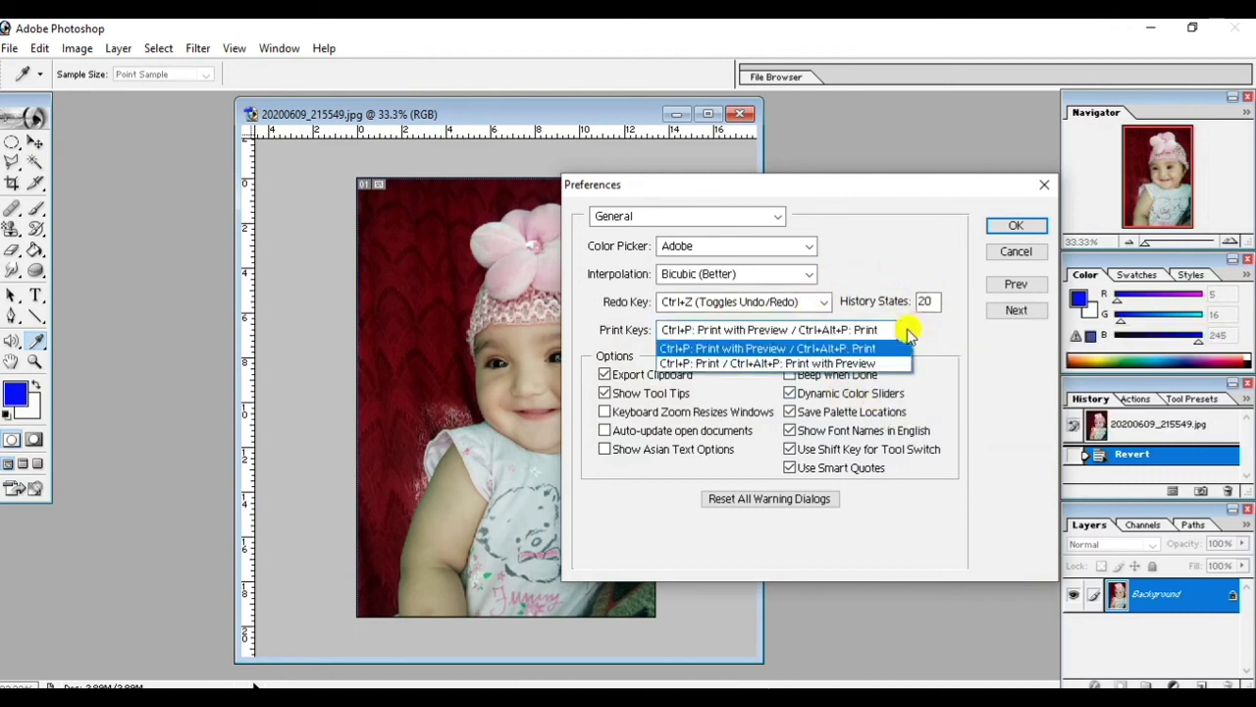
pyautogui.click(907, 332)
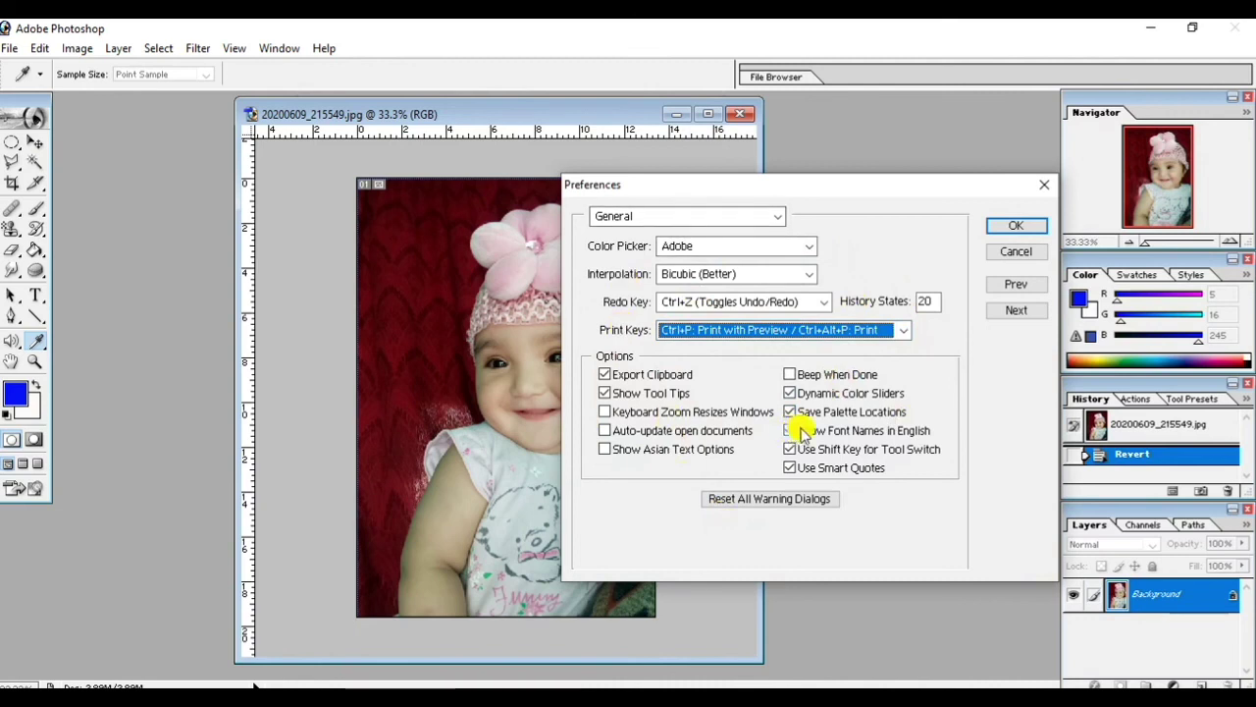
pyautogui.click(1014, 258)
pyautogui.press('v')
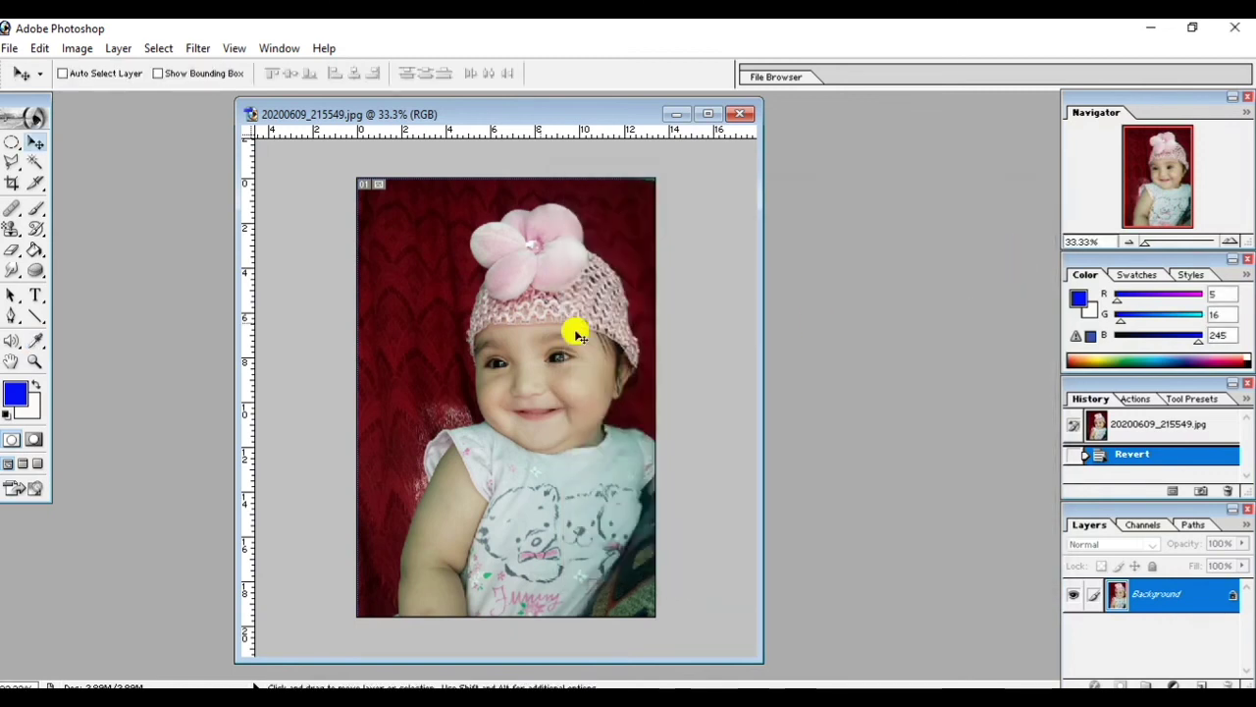
# - Create a new white A4 document at 300 pixels/inch and place it beside the photo
pyautogui.click(39, 48)
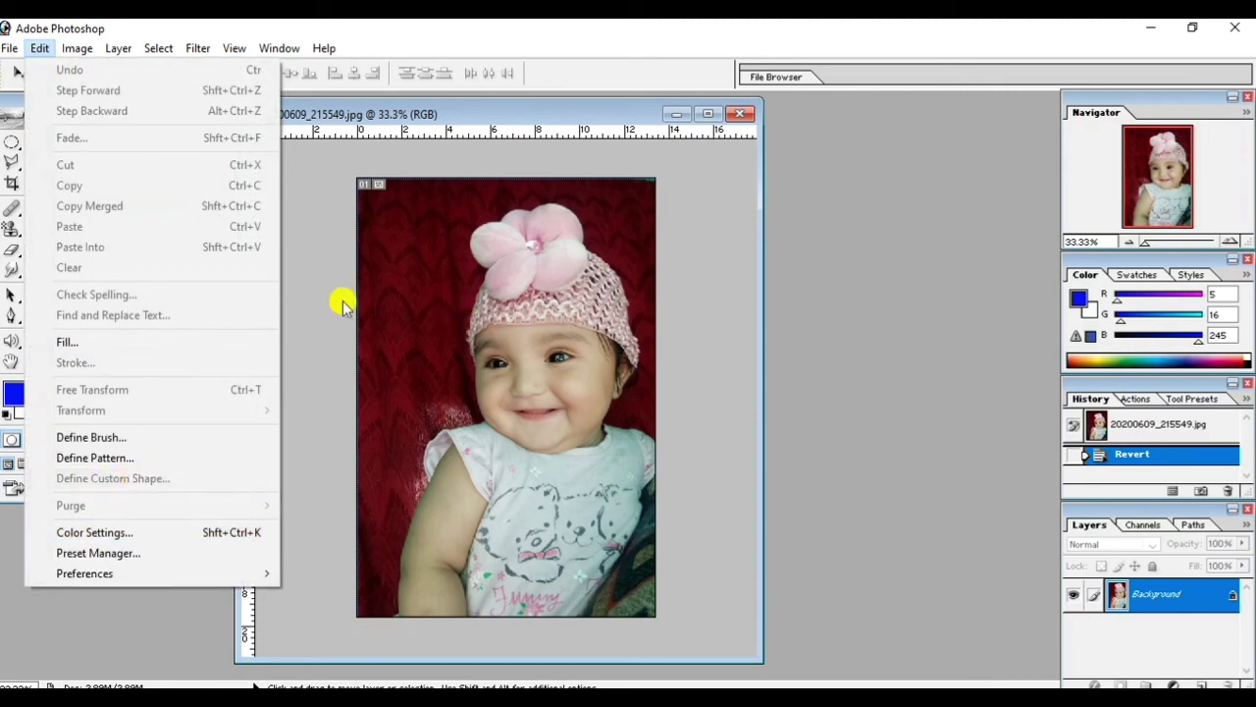
pyautogui.click(304, 181)
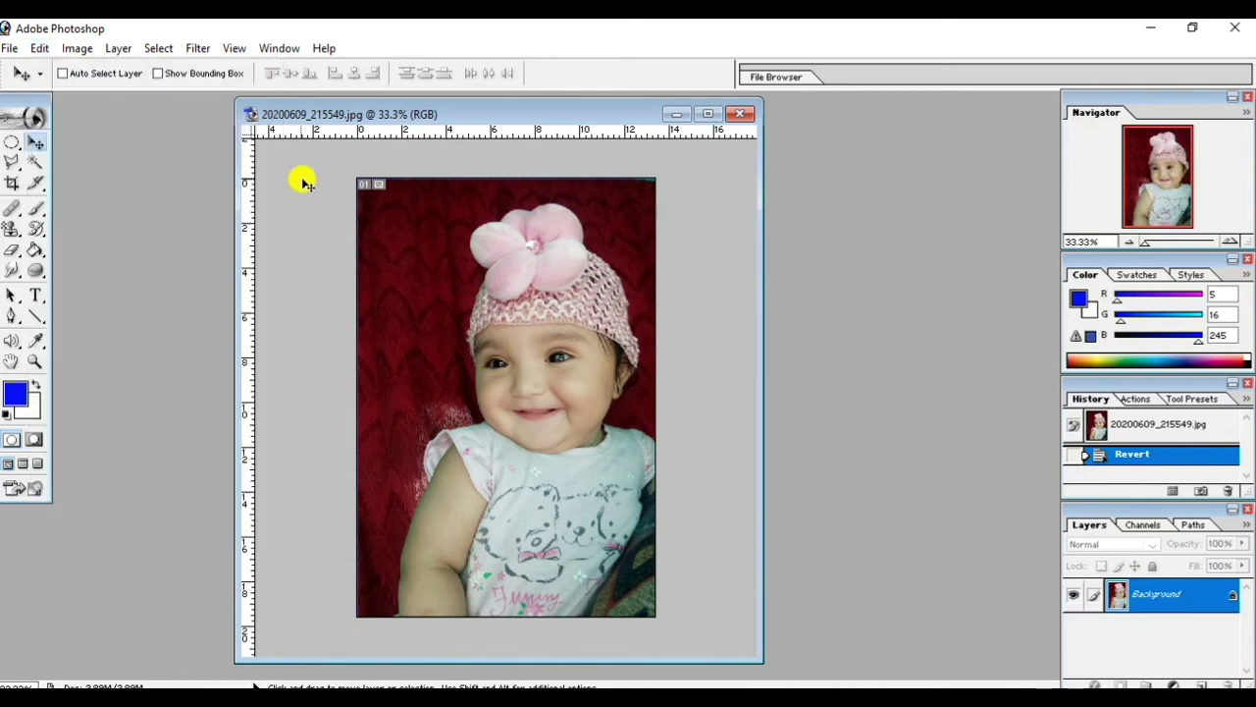
pyautogui.click(9, 48)
pyautogui.click(34, 74)
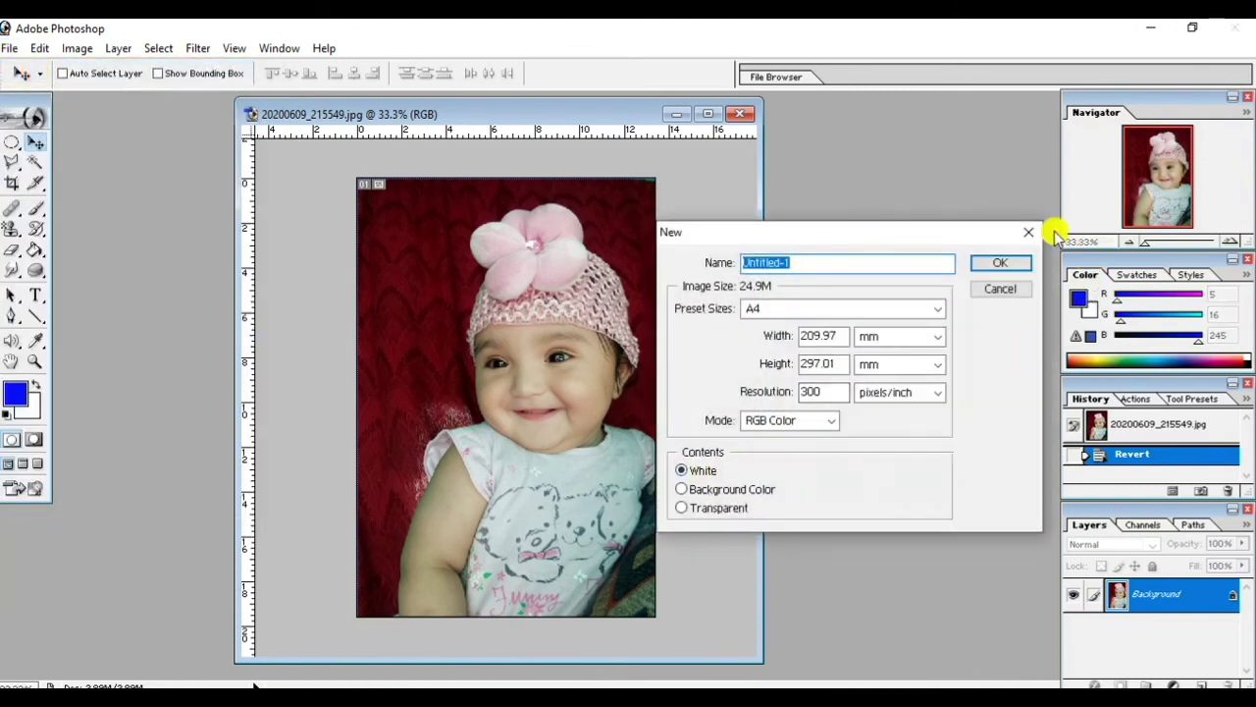
pyautogui.click(999, 261)
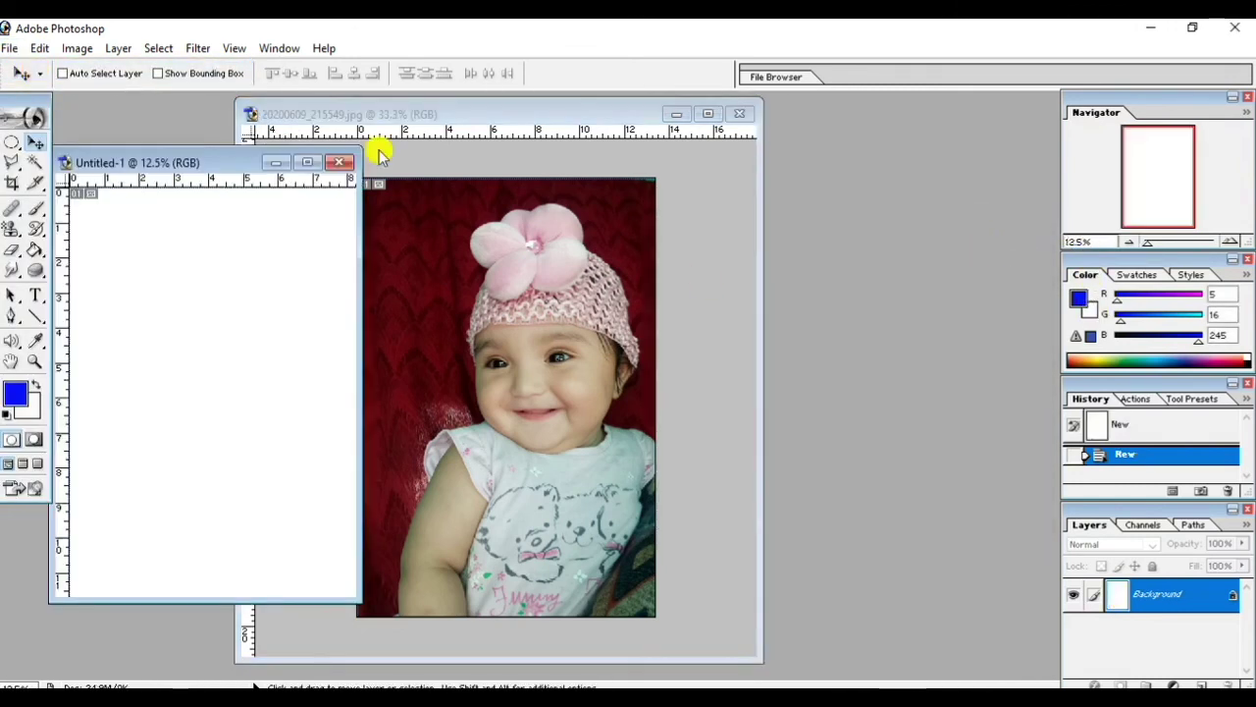
pyautogui.moveTo(212, 162); pyautogui.dragTo(811, 128)
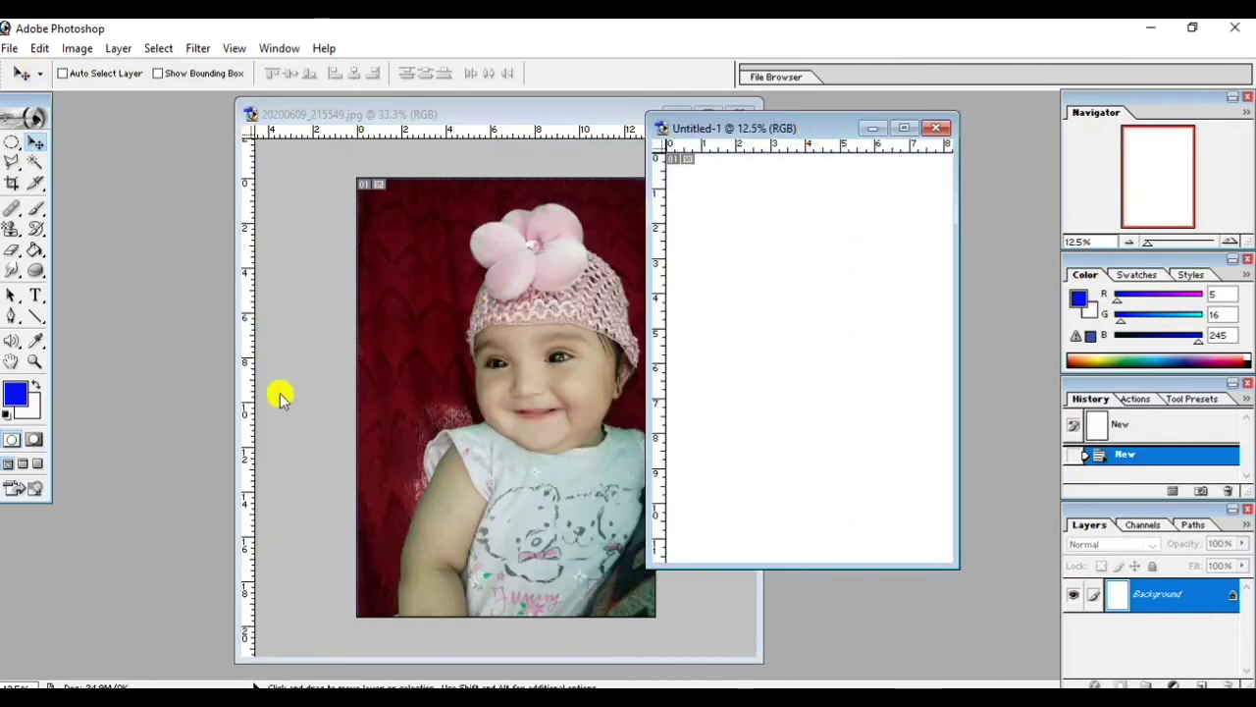
# - Enlarge the Untitled-1 window and draw a blue starburst with the Custom Shape tool
pyautogui.click(43, 324)
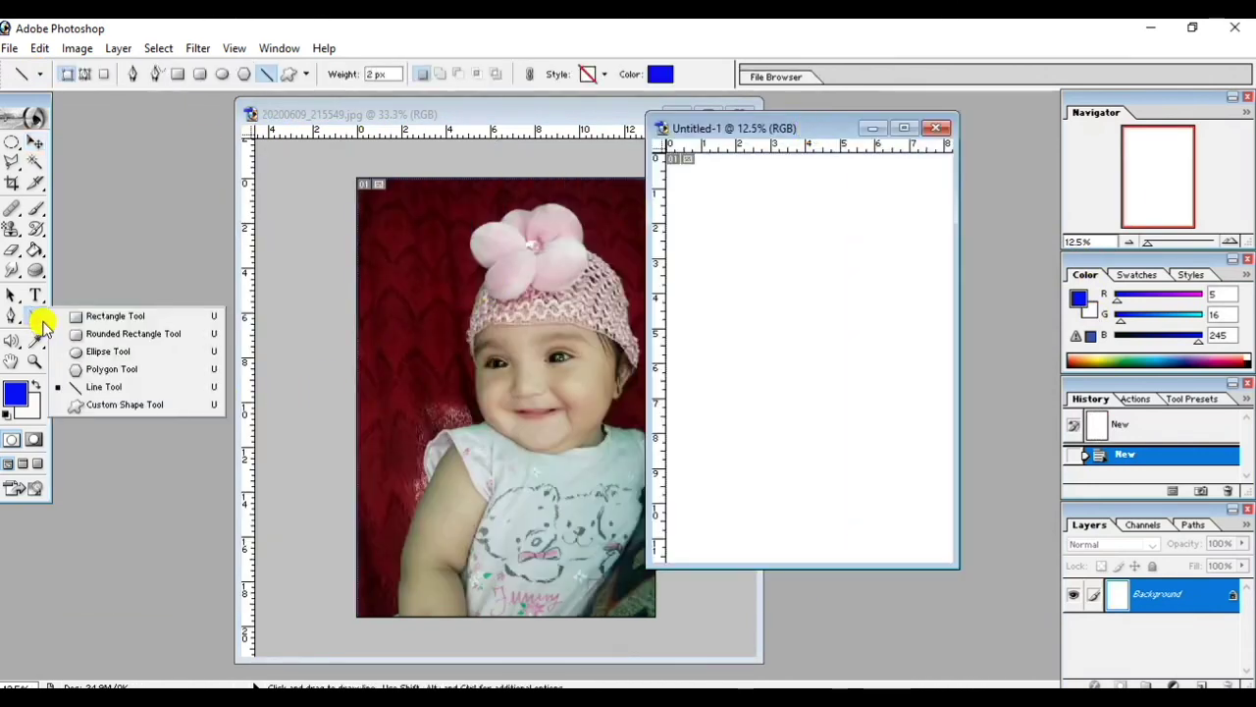
pyautogui.click(108, 404)
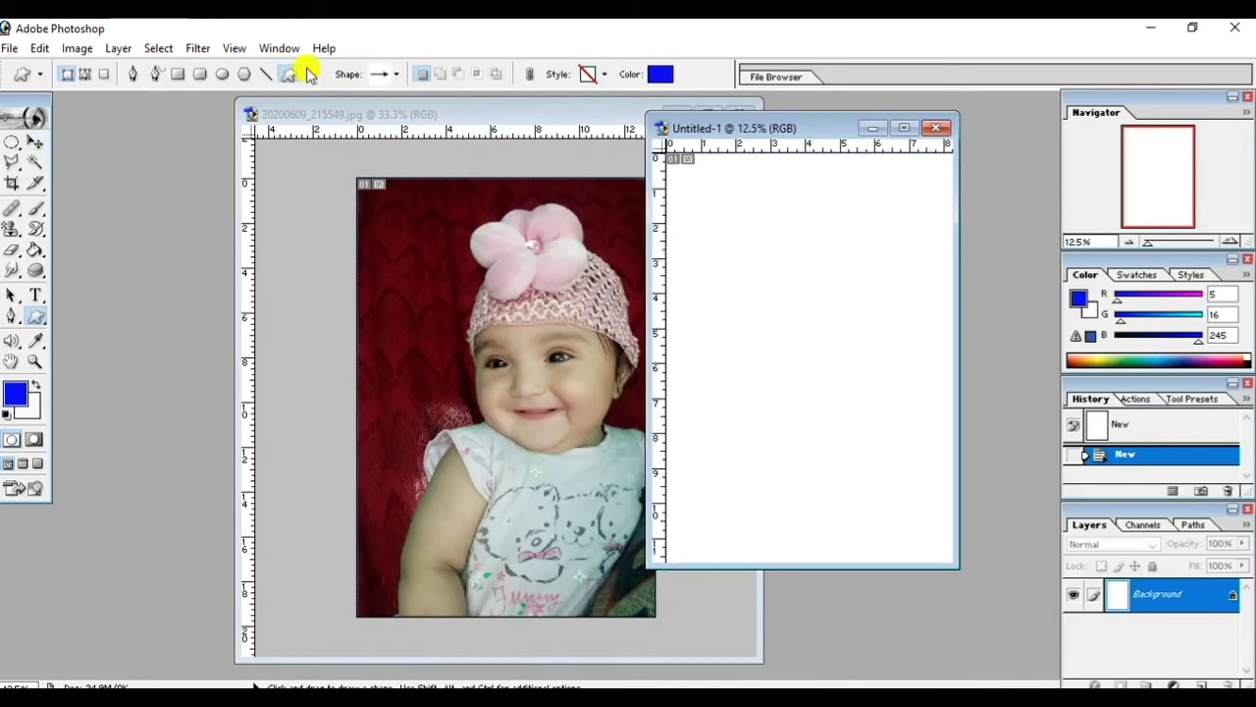
pyautogui.click(398, 79)
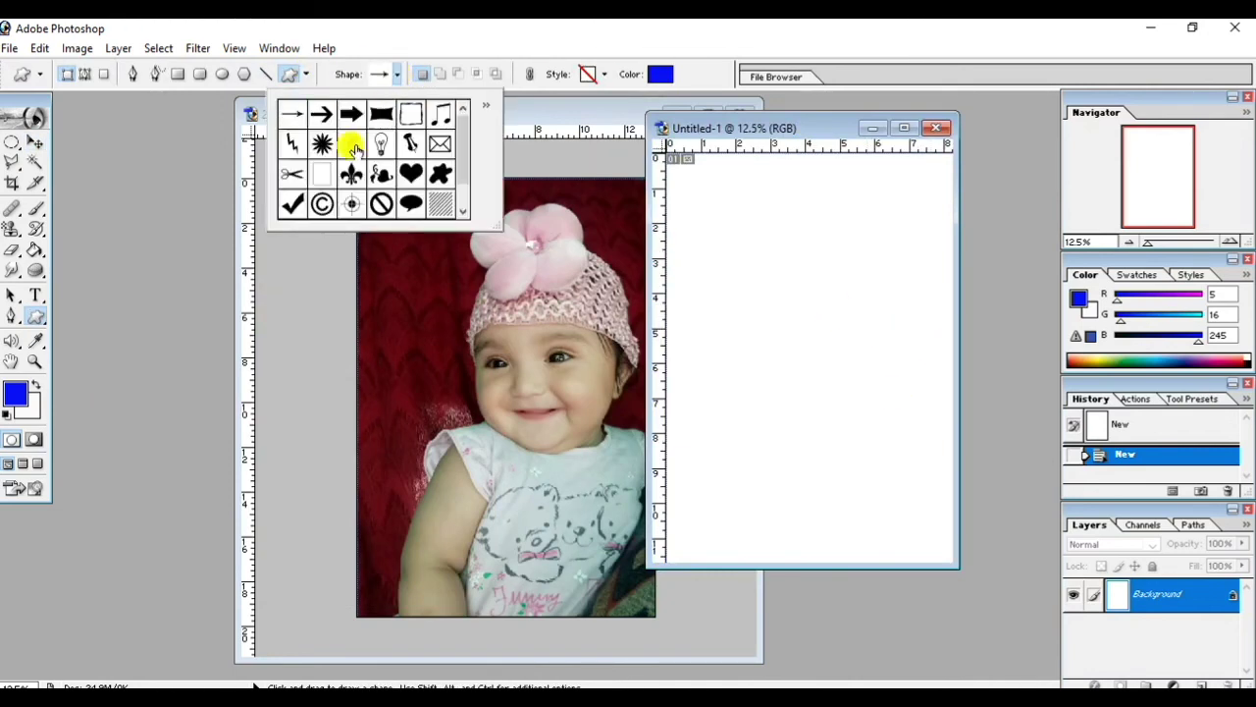
pyautogui.moveTo(462, 140); pyautogui.dragTo(463, 184)
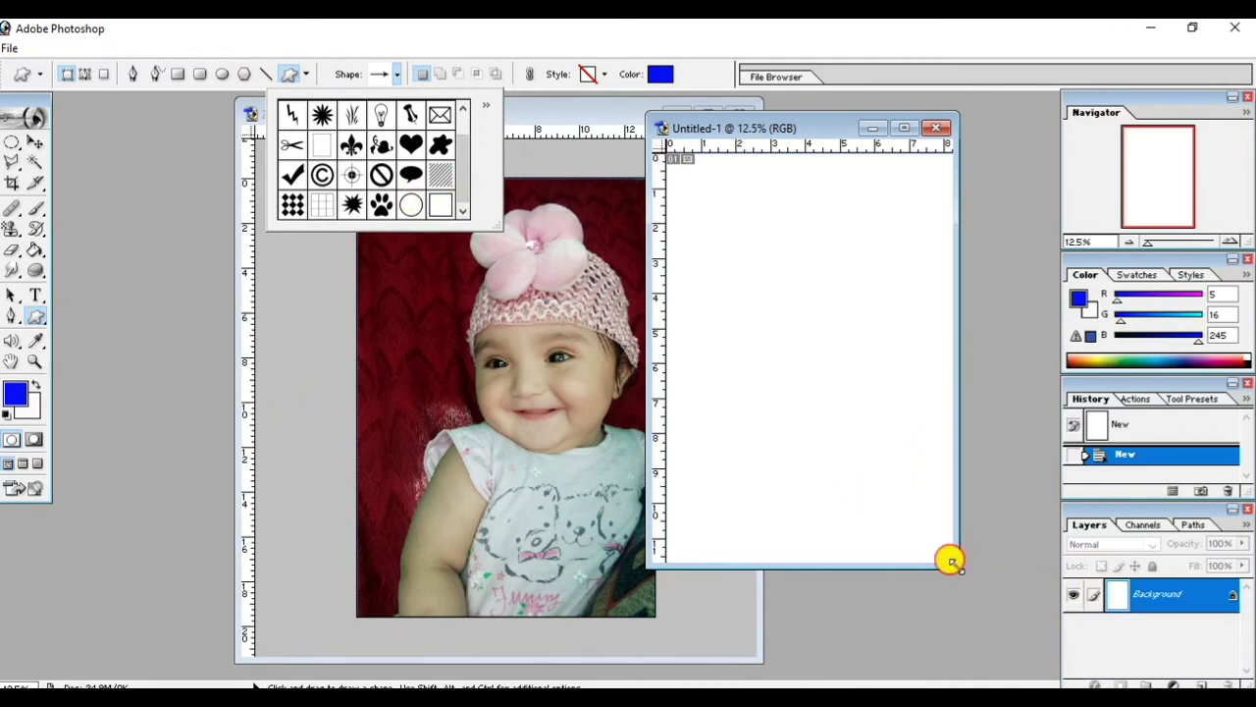
pyautogui.moveTo(951, 561); pyautogui.dragTo(1000, 612)
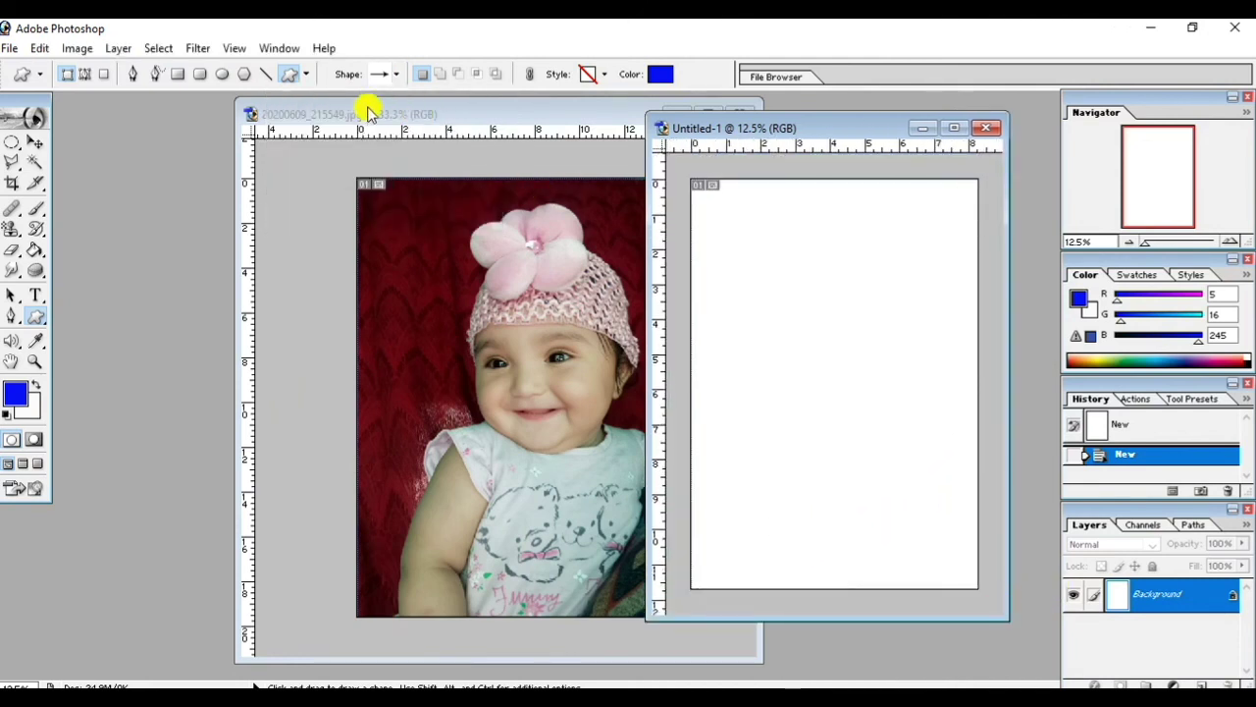
pyautogui.click(397, 74)
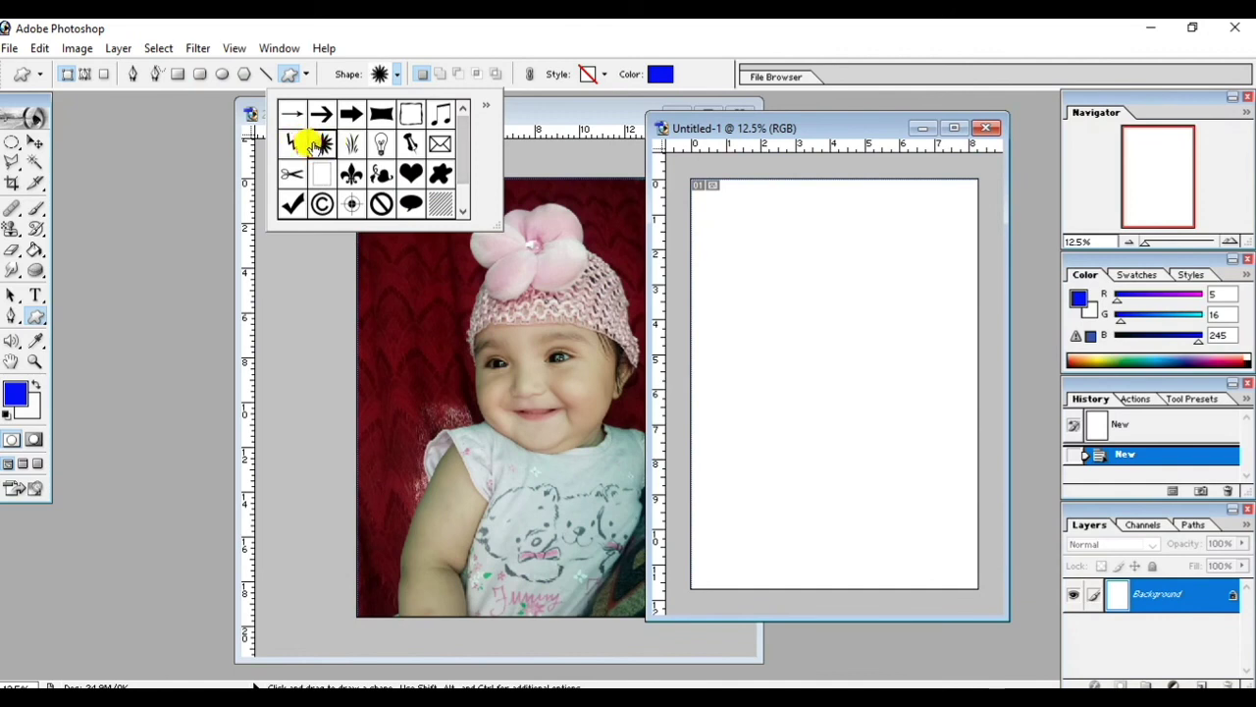
pyautogui.moveTo(785, 233); pyautogui.dragTo(925, 418)
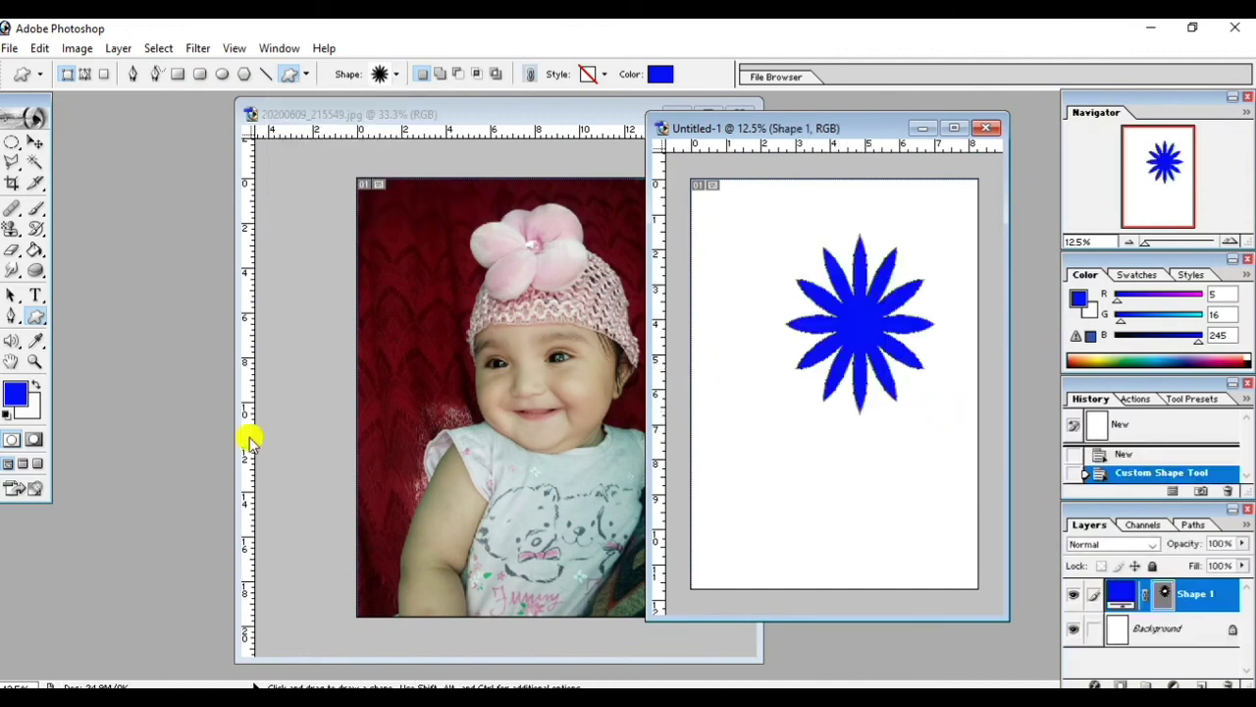
# - Set the foreground to red, draw a second starburst below, and recolour it red
pyautogui.click(13, 393)
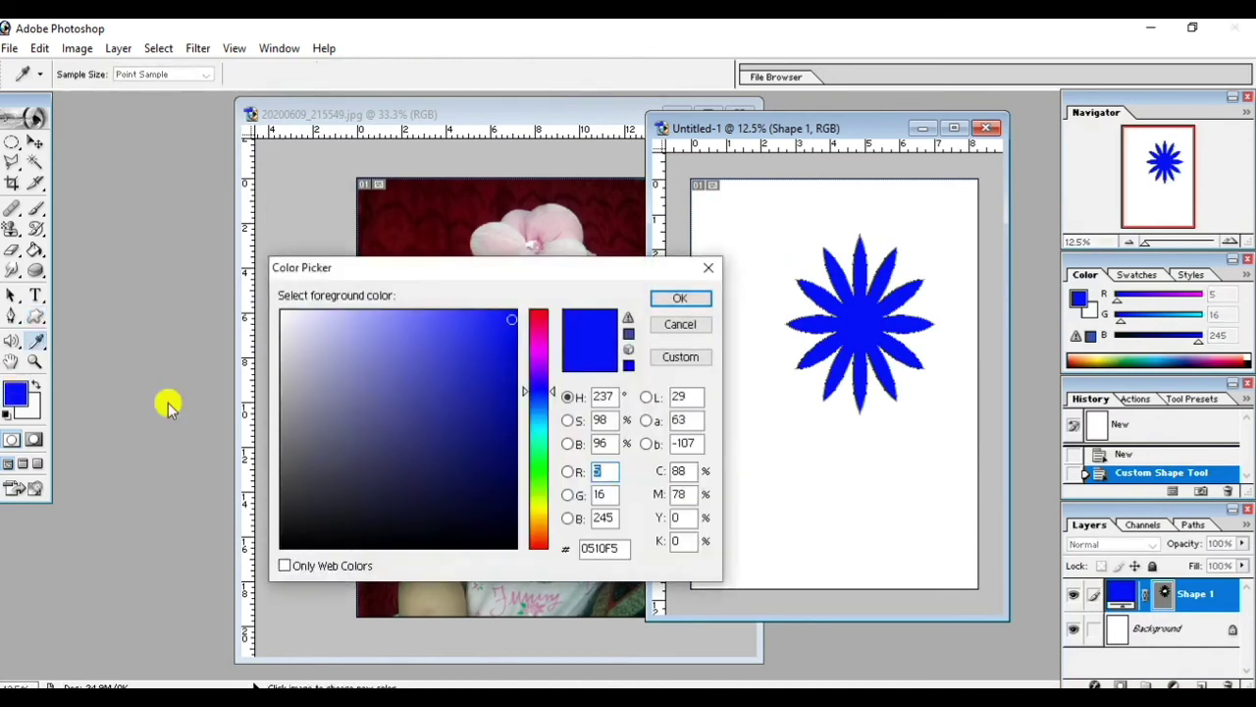
pyautogui.click(541, 320)
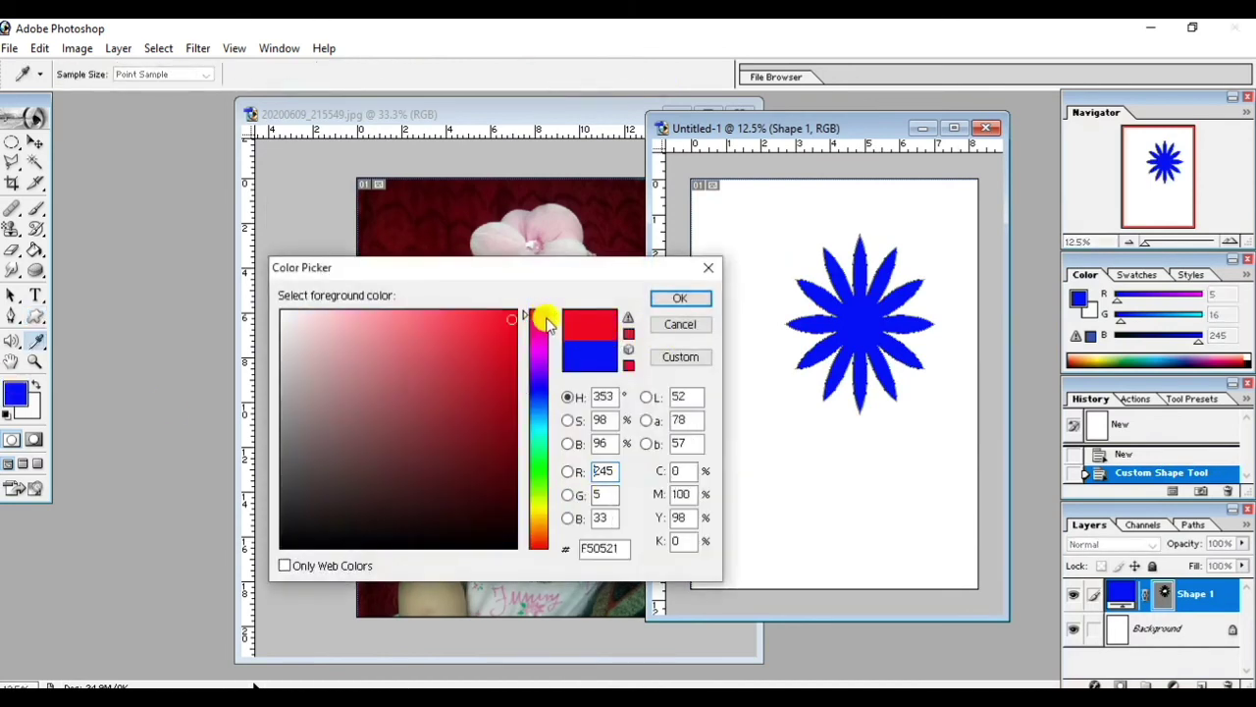
pyautogui.click(687, 296)
pyautogui.moveTo(754, 398); pyautogui.dragTo(887, 544)
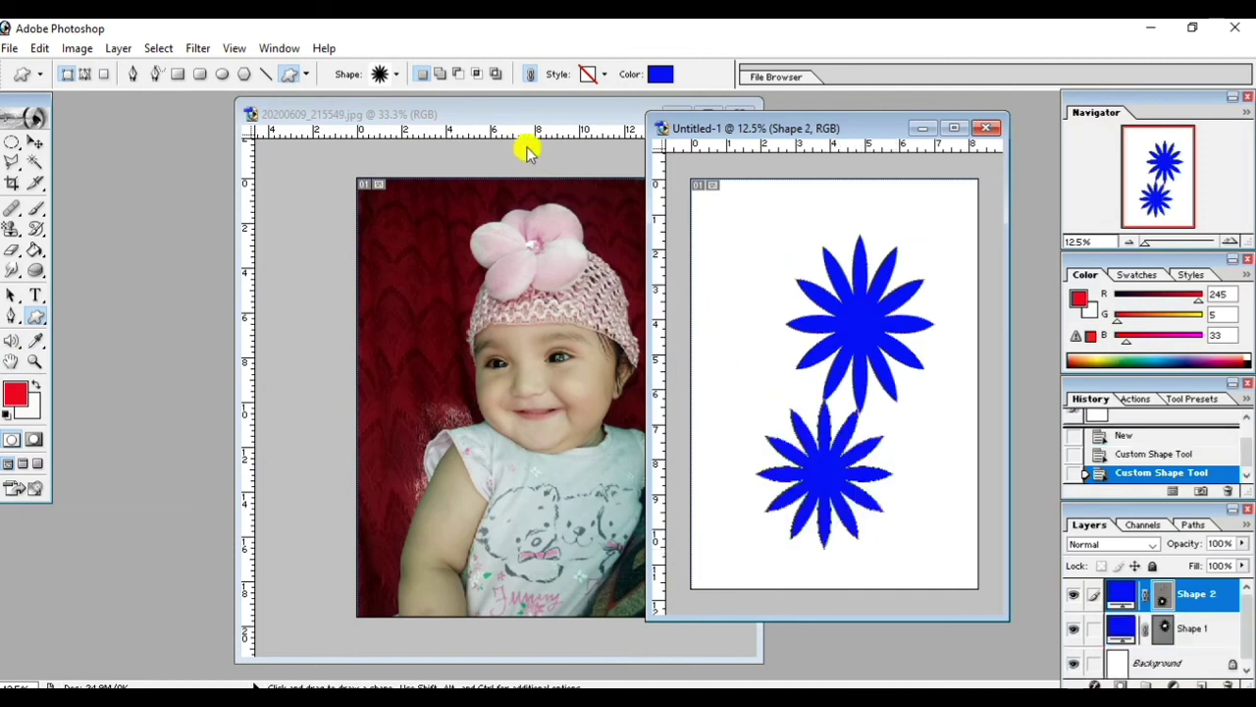
pyautogui.click(666, 70)
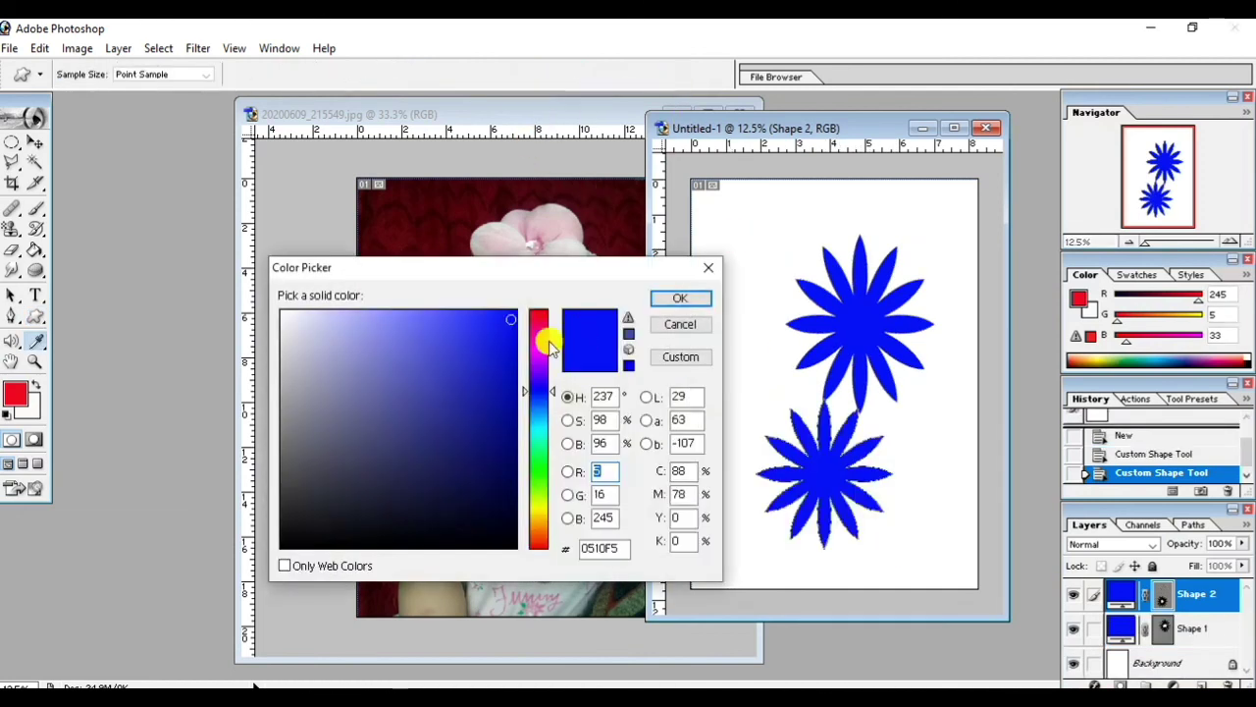
pyautogui.click(541, 314)
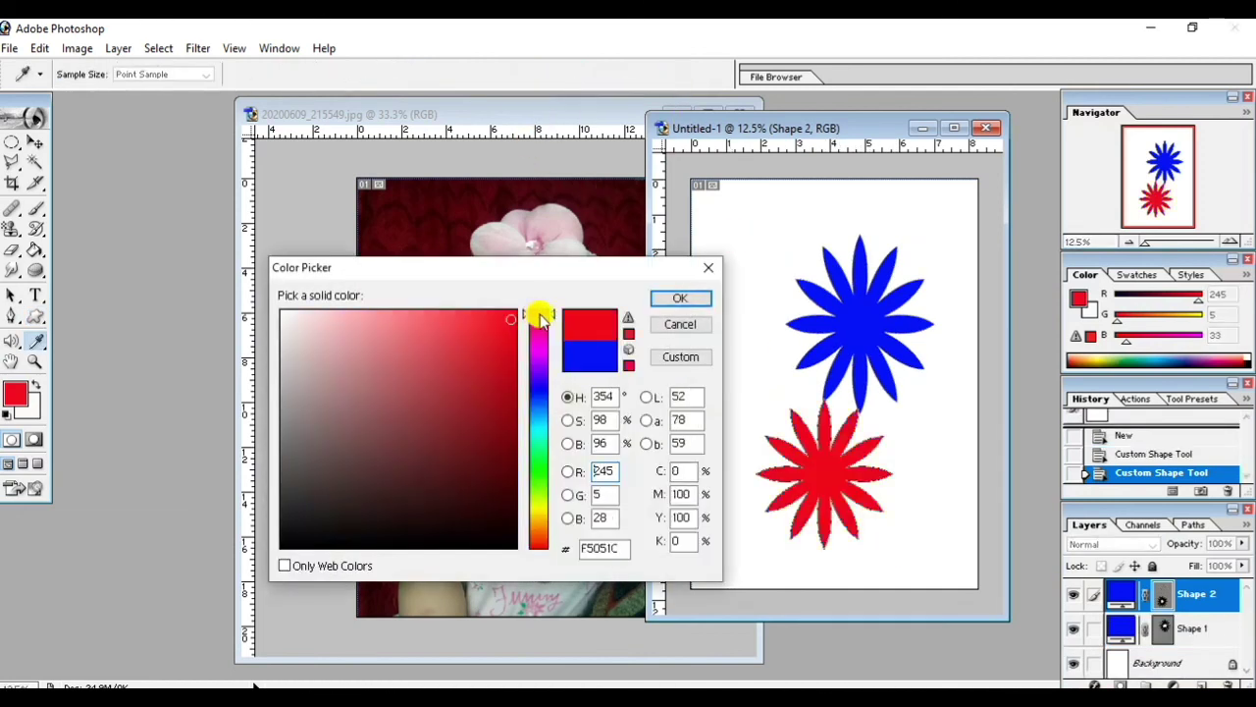
pyautogui.click(687, 298)
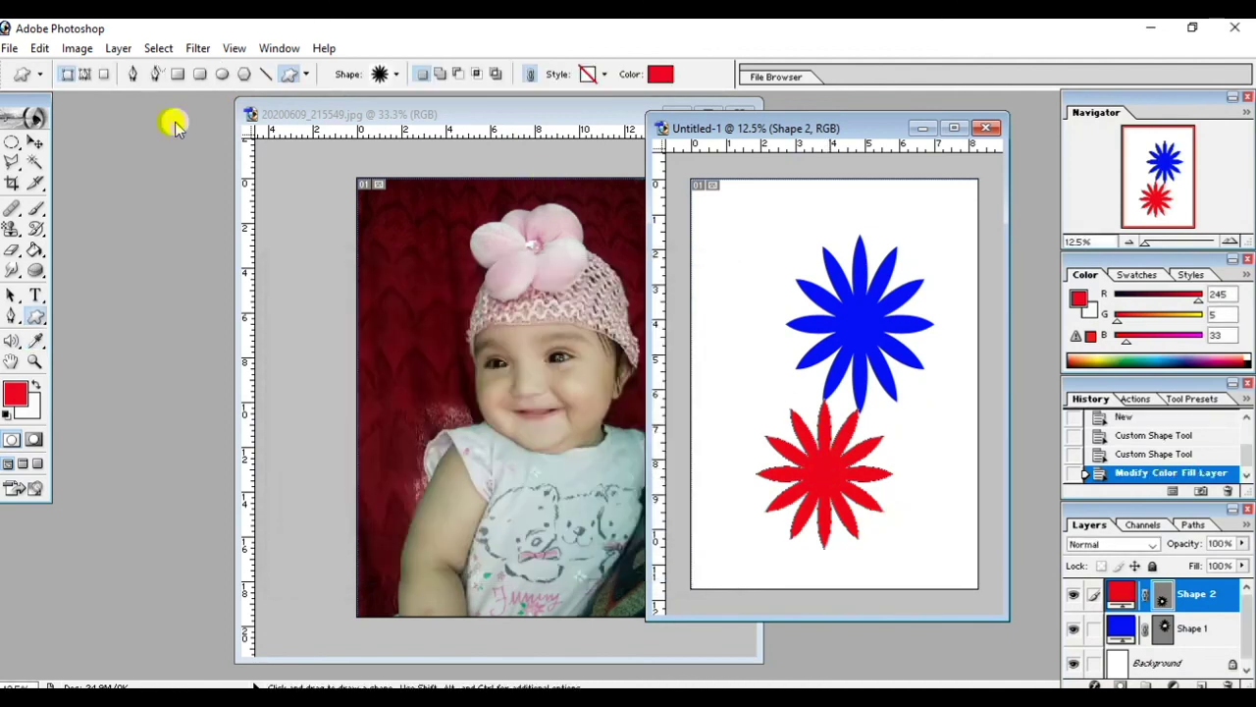
# - Draw a red serrated stamp frame shape around the blue starburst
pyautogui.click(397, 76)
pyautogui.click(324, 177)
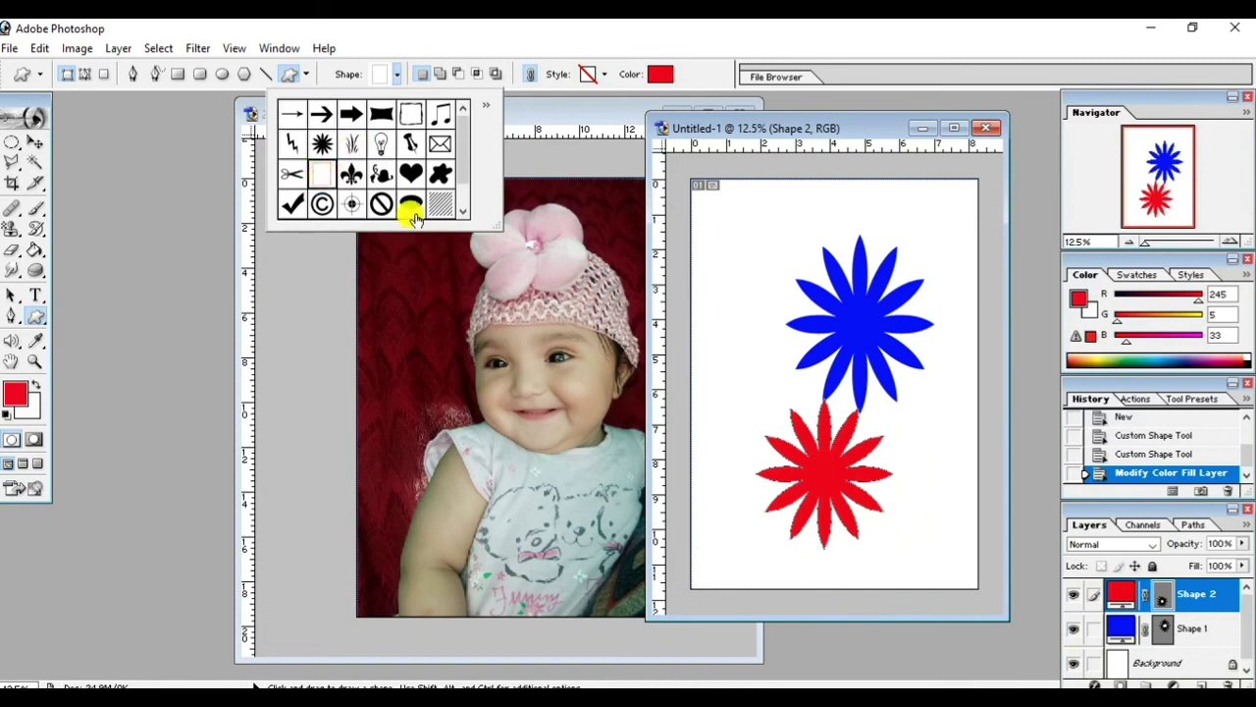
pyautogui.moveTo(735, 220)
pyautogui.mouseDown()
pyautogui.moveTo(941, 412)
pyautogui.moveTo(965, 415)
pyautogui.moveTo(952, 408)
pyautogui.mouseUp()
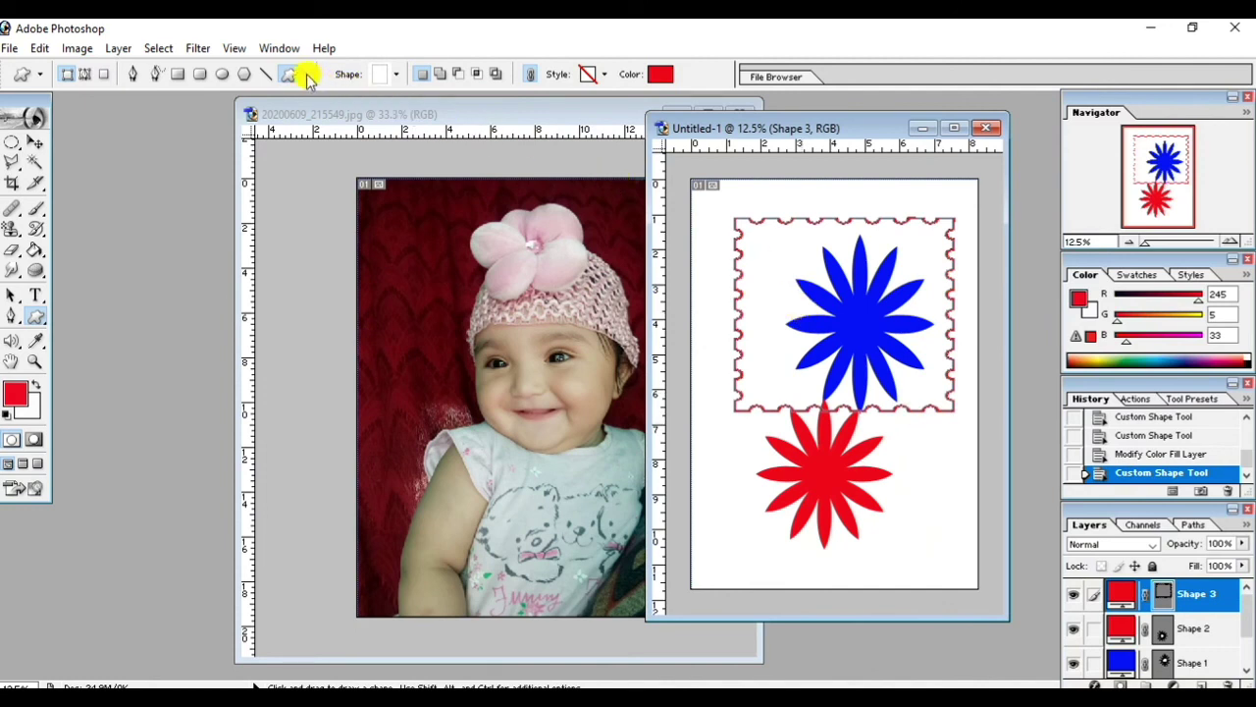
# - Draw a red envelope shape inside the stamp frame's upper-left corner
pyautogui.click(397, 74)
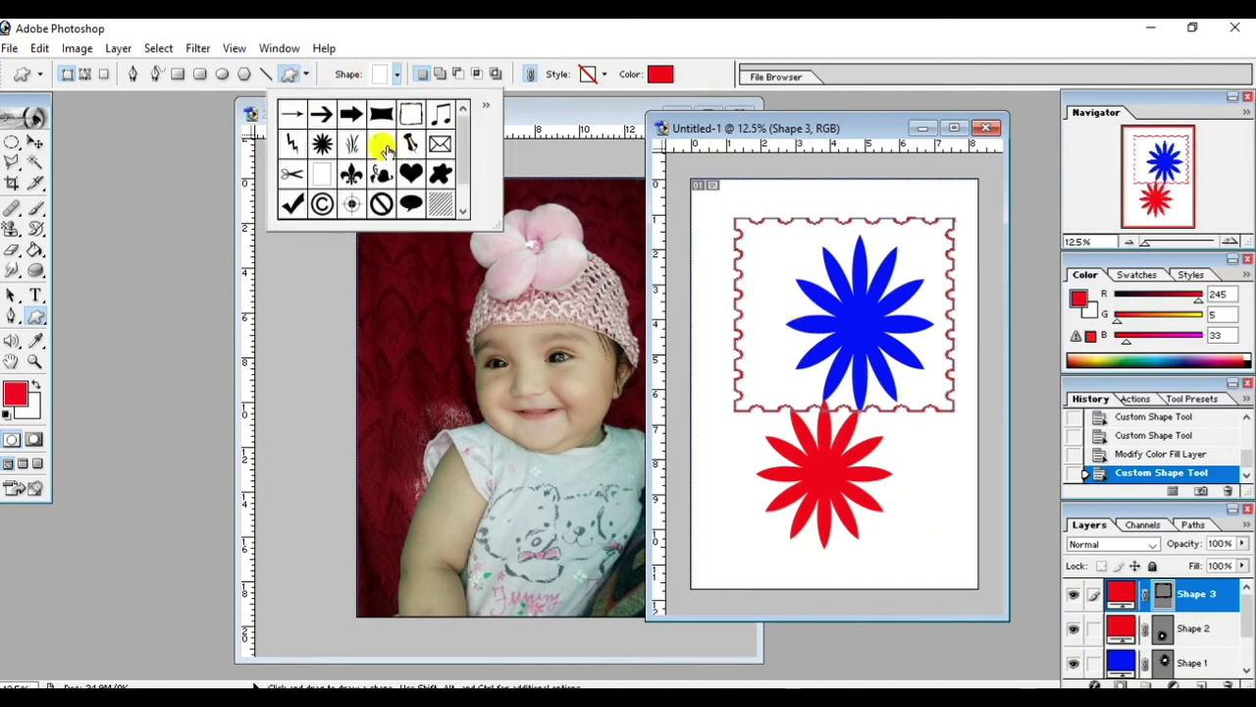
pyautogui.click(444, 147)
pyautogui.moveTo(758, 254)
pyautogui.mouseDown()
pyautogui.moveTo(842, 290)
pyautogui.moveTo(818, 306)
pyautogui.mouseUp()
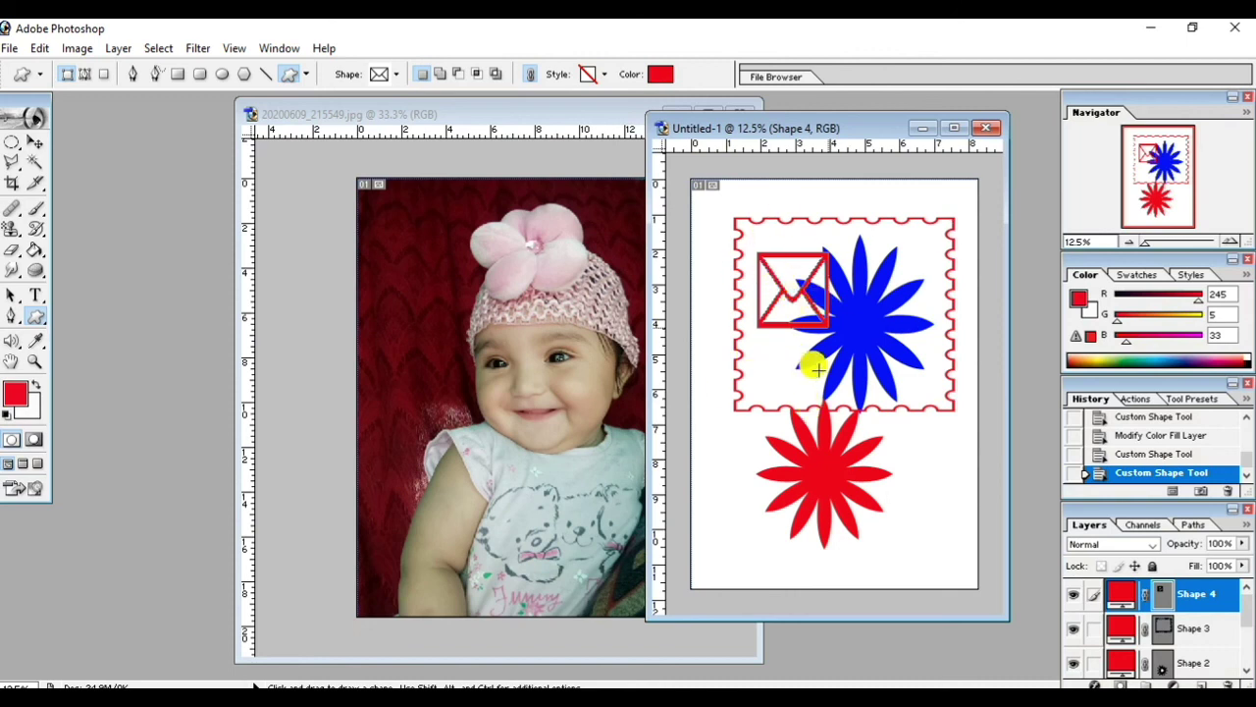
pyautogui.click(17, 147)
pyautogui.click(59, 135)
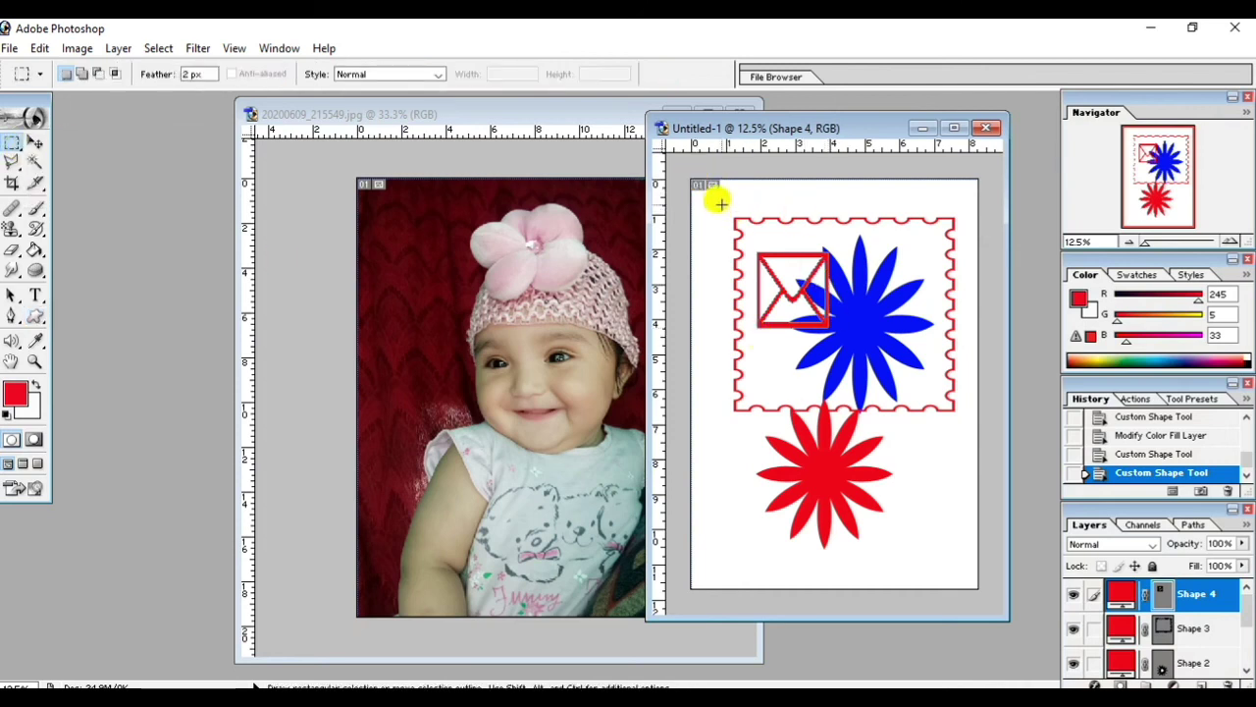
# - Crop Untitled-1 to a rectangular selection around the stamp frame
pyautogui.moveTo(721, 203); pyautogui.dragTo(960, 416)
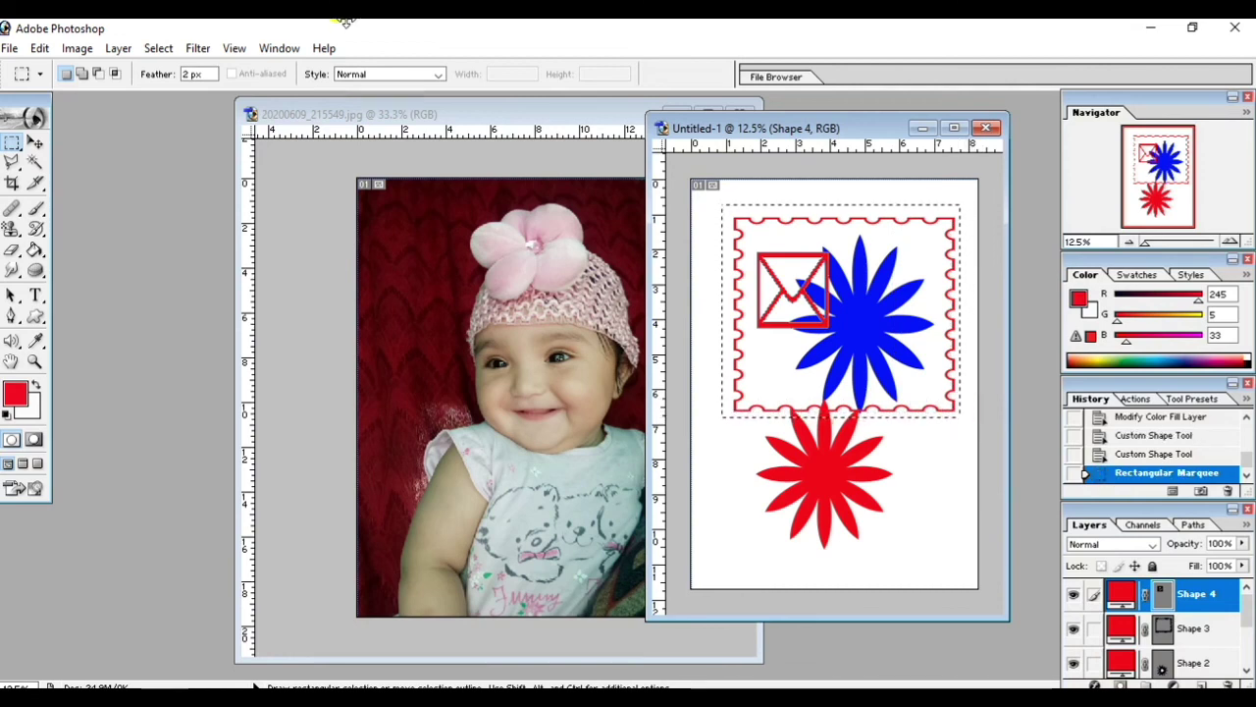
pyautogui.click(77, 49)
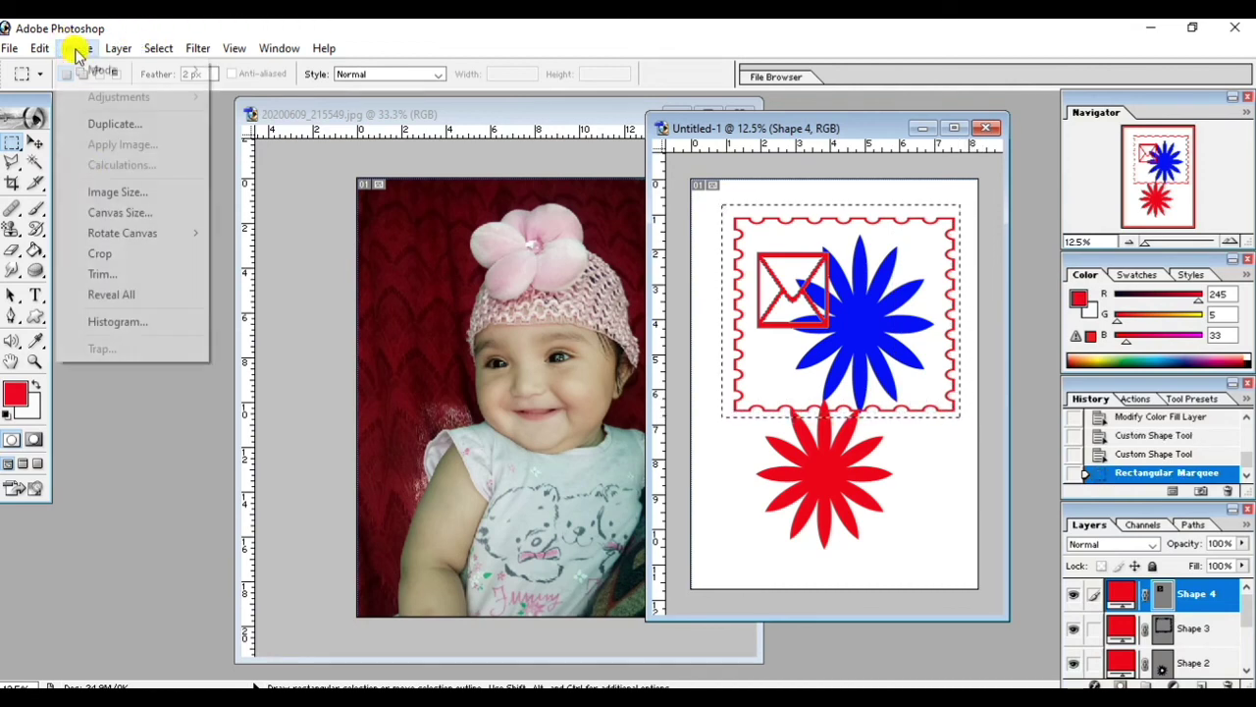
pyautogui.click(108, 257)
# - Define the envelope as a new custom shape named '1111'
pyautogui.click(39, 48)
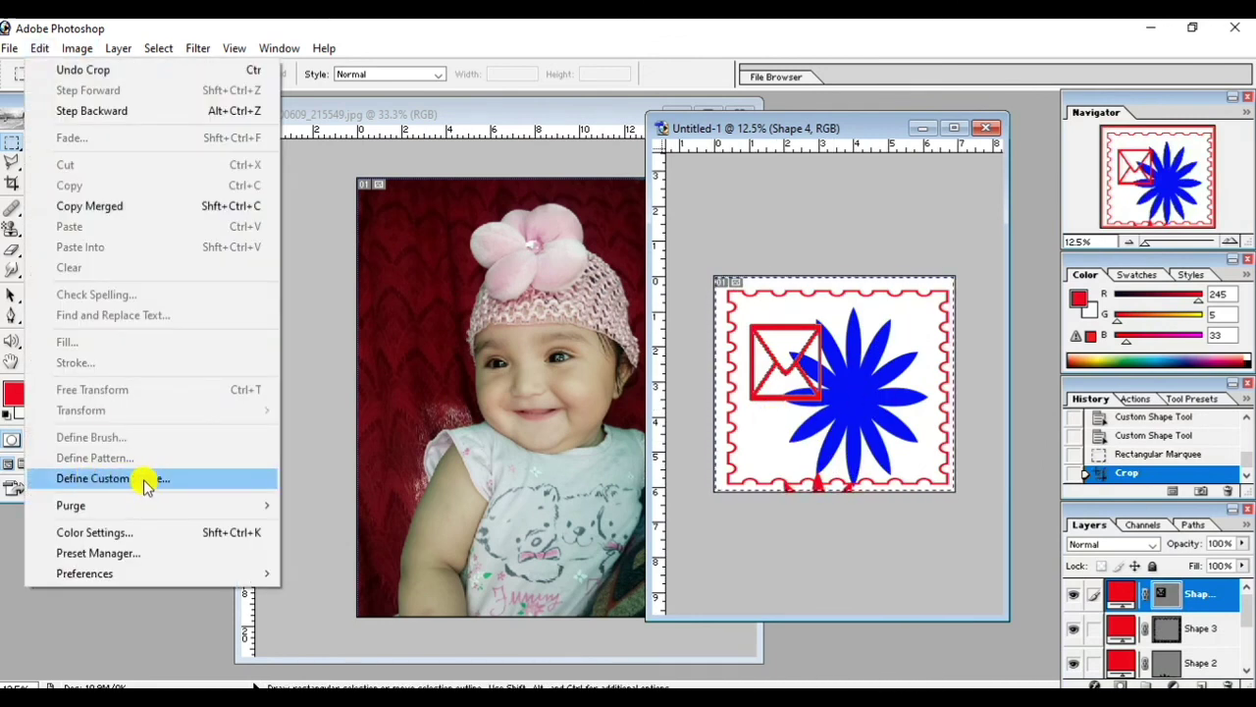
pyautogui.click(145, 484)
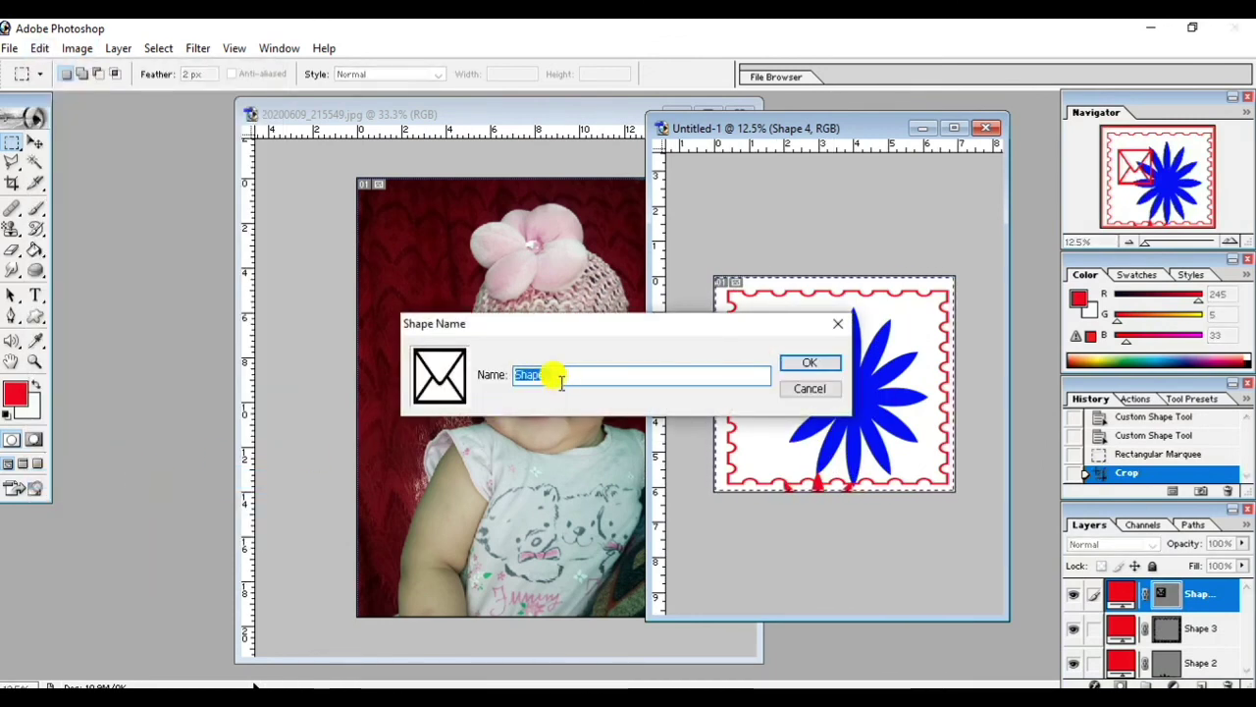
pyautogui.write('1111')
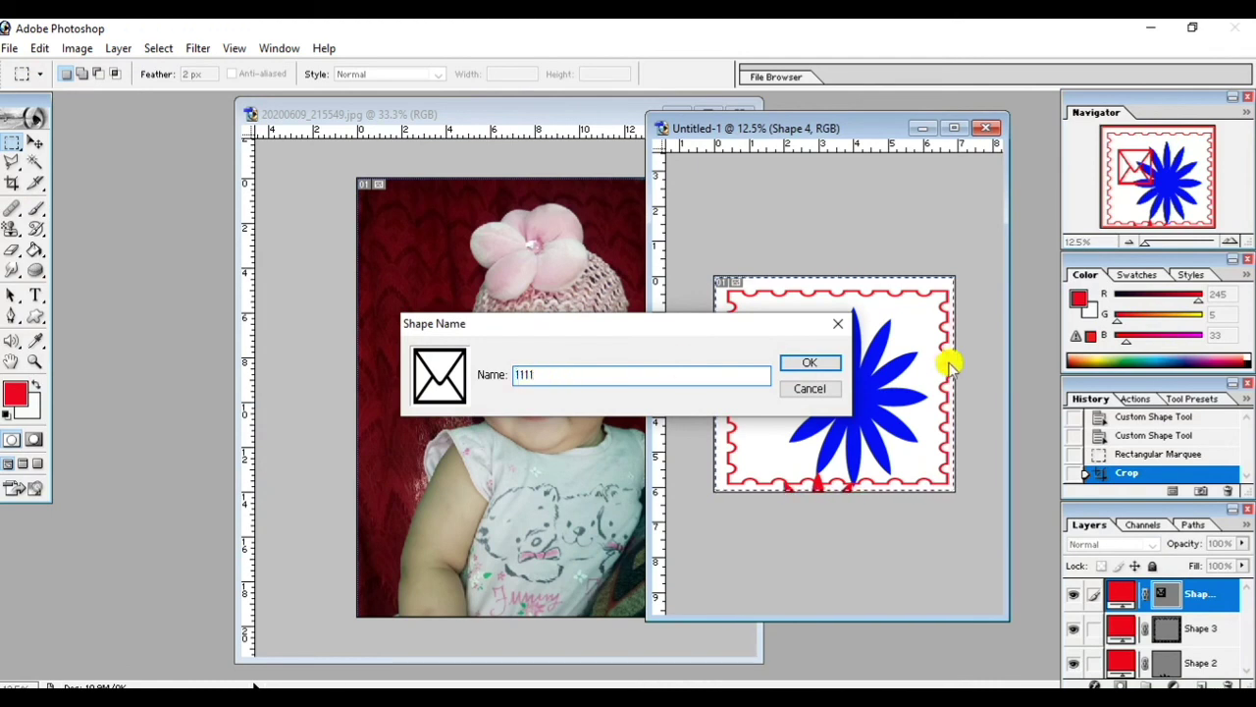
pyautogui.click(811, 361)
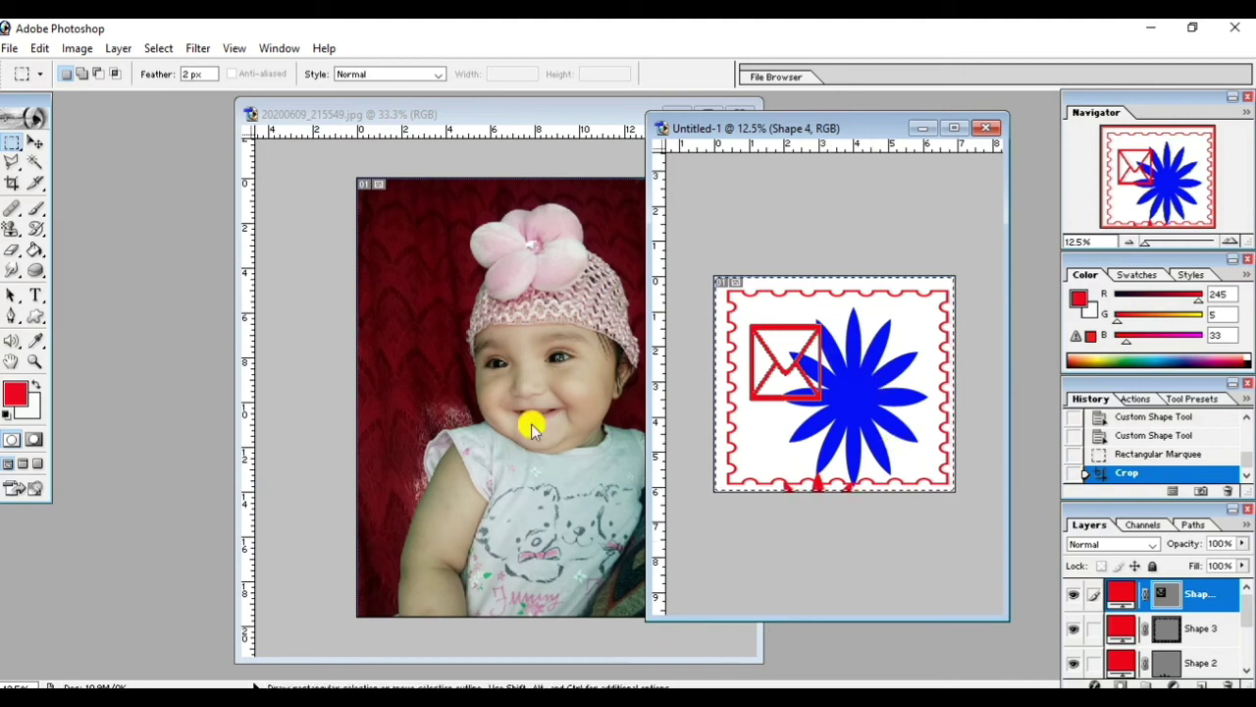
# - On the baby photo, stamp a trial envelope custom shape, then undo it
pyautogui.click(395, 257)
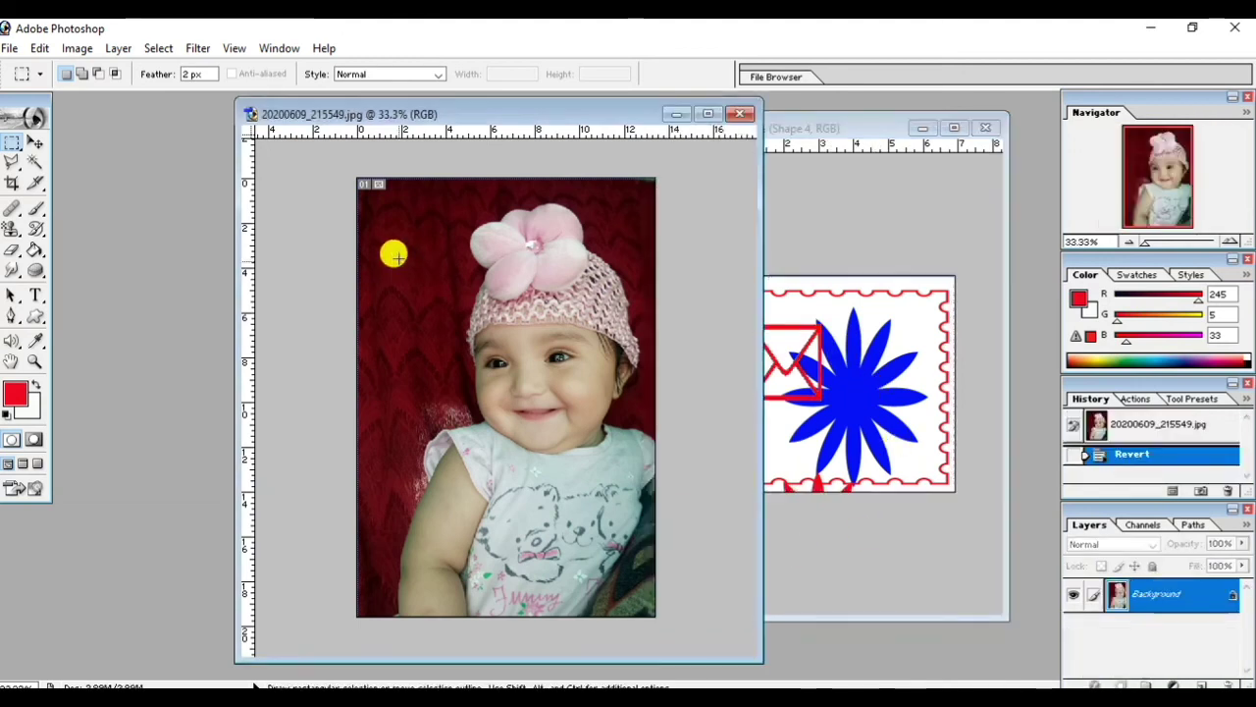
pyautogui.press('u')
pyautogui.rightClick(439, 355)
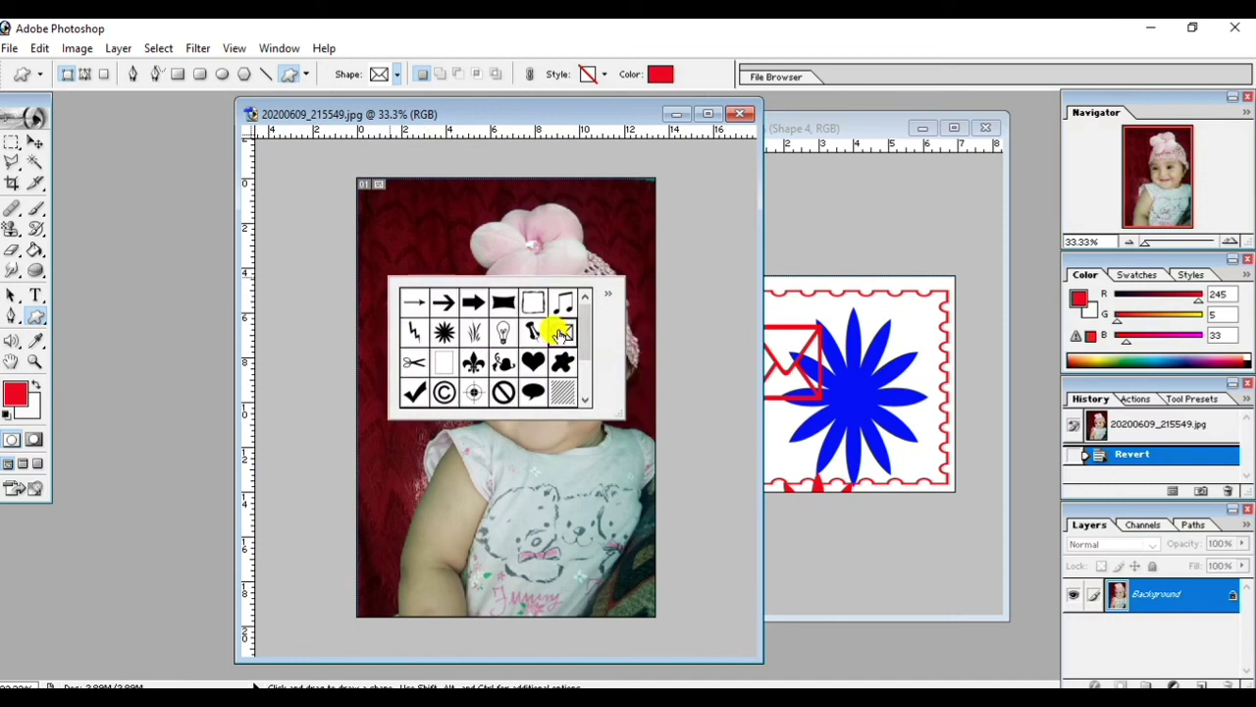
pyautogui.click(547, 481)
pyautogui.moveTo(424, 389)
pyautogui.mouseDown()
pyautogui.moveTo(515, 501)
pyautogui.moveTo(652, 593)
pyautogui.mouseUp()
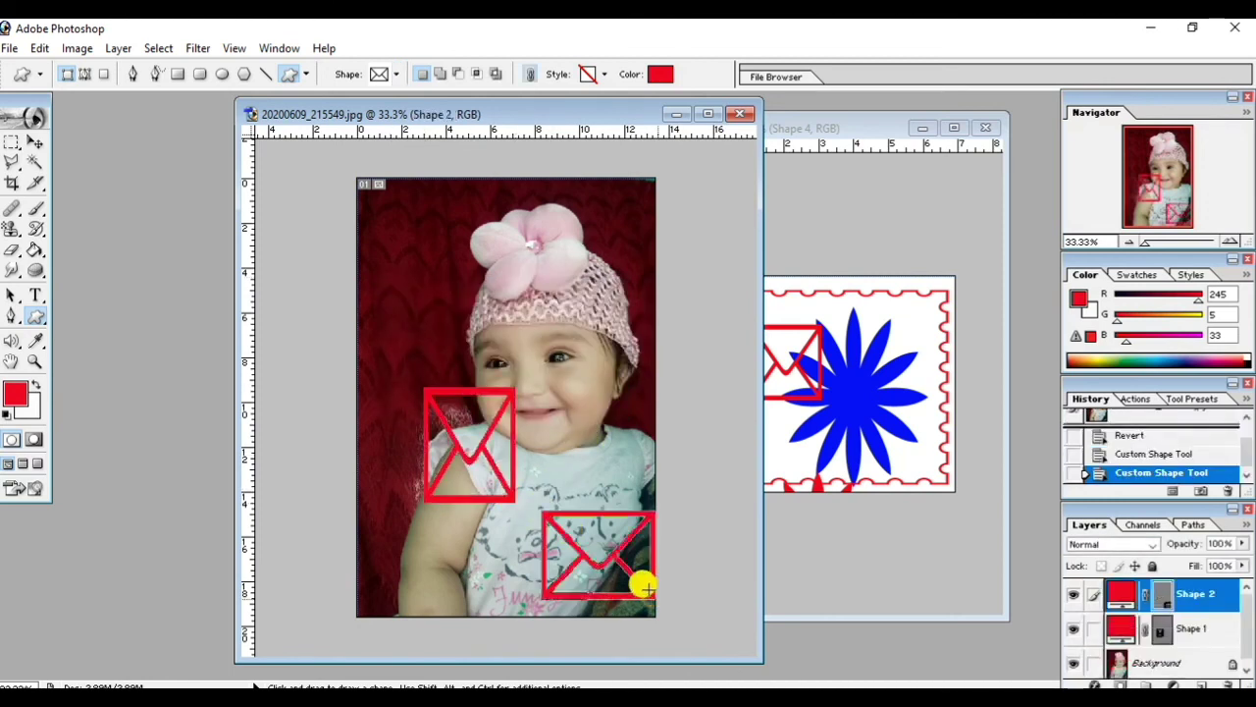
pyautogui.hotkey('ctrl', 'alt', 'z')
pyautogui.hotkey('ctrl', 'alt', 'z')
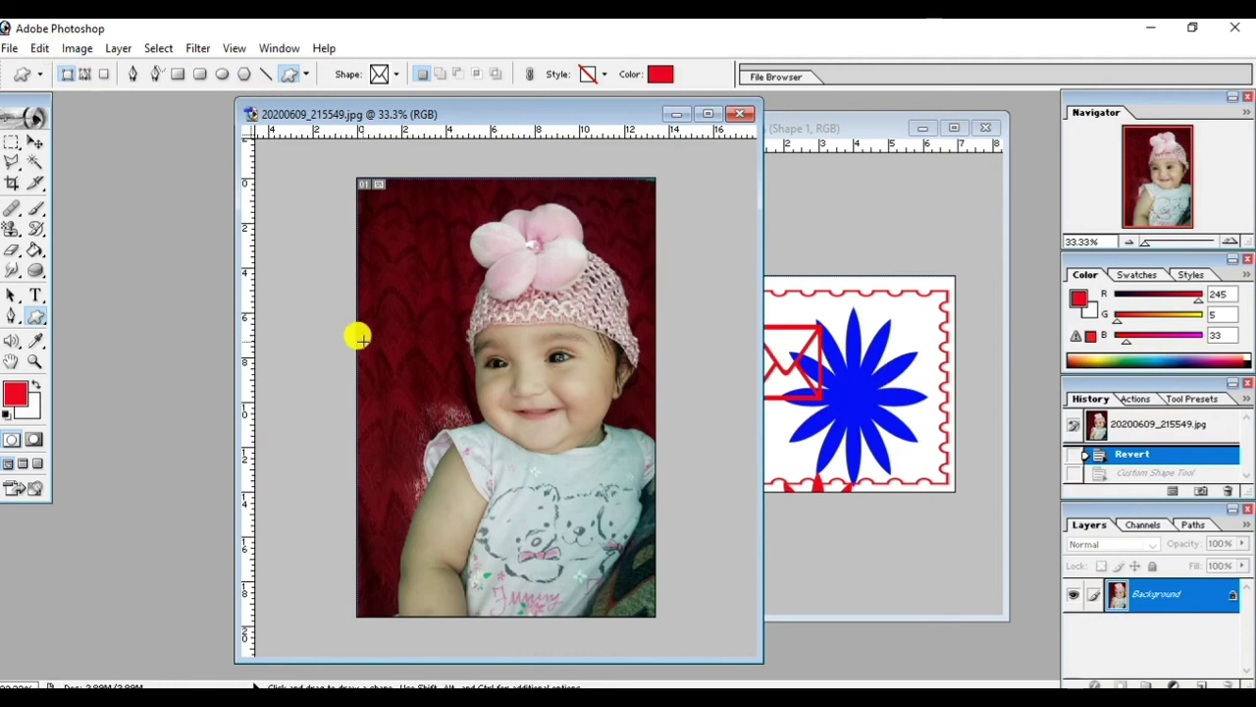
# - Stamp red starburst shapes on the dark background left of the baby's face
pyautogui.rightClick(393, 302)
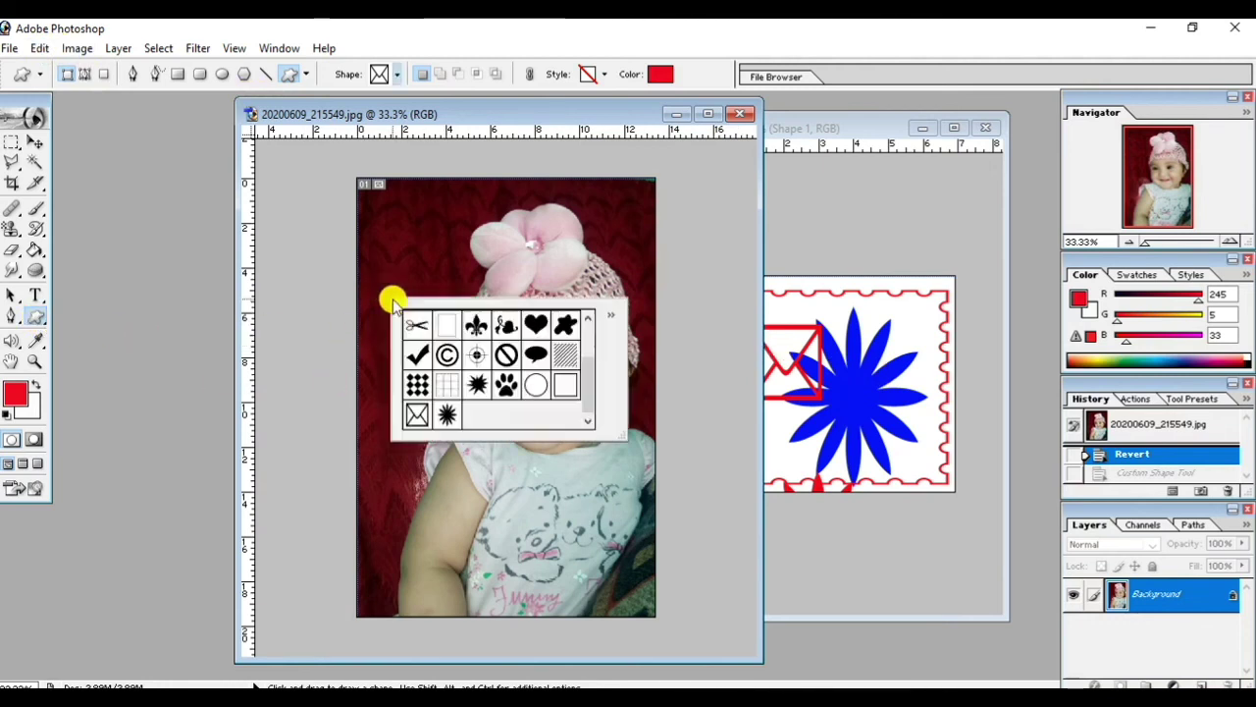
pyautogui.doubleClick(444, 412)
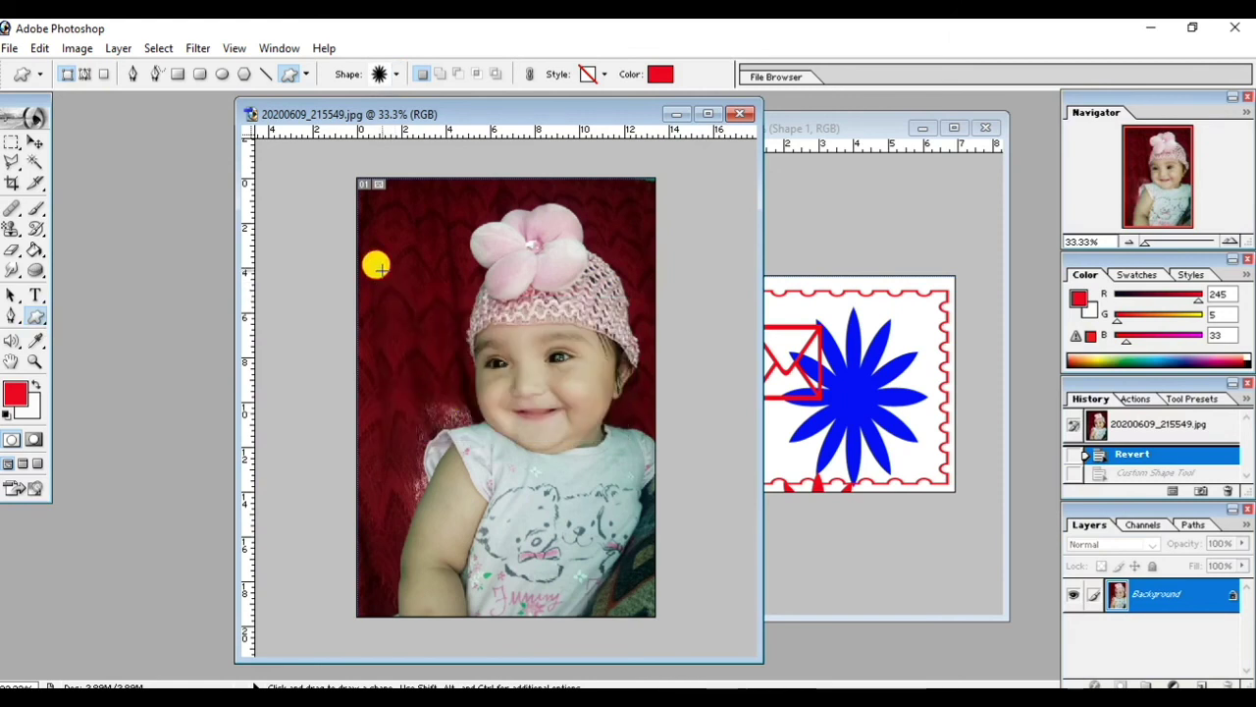
pyautogui.moveTo(376, 265)
pyautogui.mouseDown()
pyautogui.moveTo(451, 371)
pyautogui.moveTo(448, 455)
pyautogui.mouseUp()
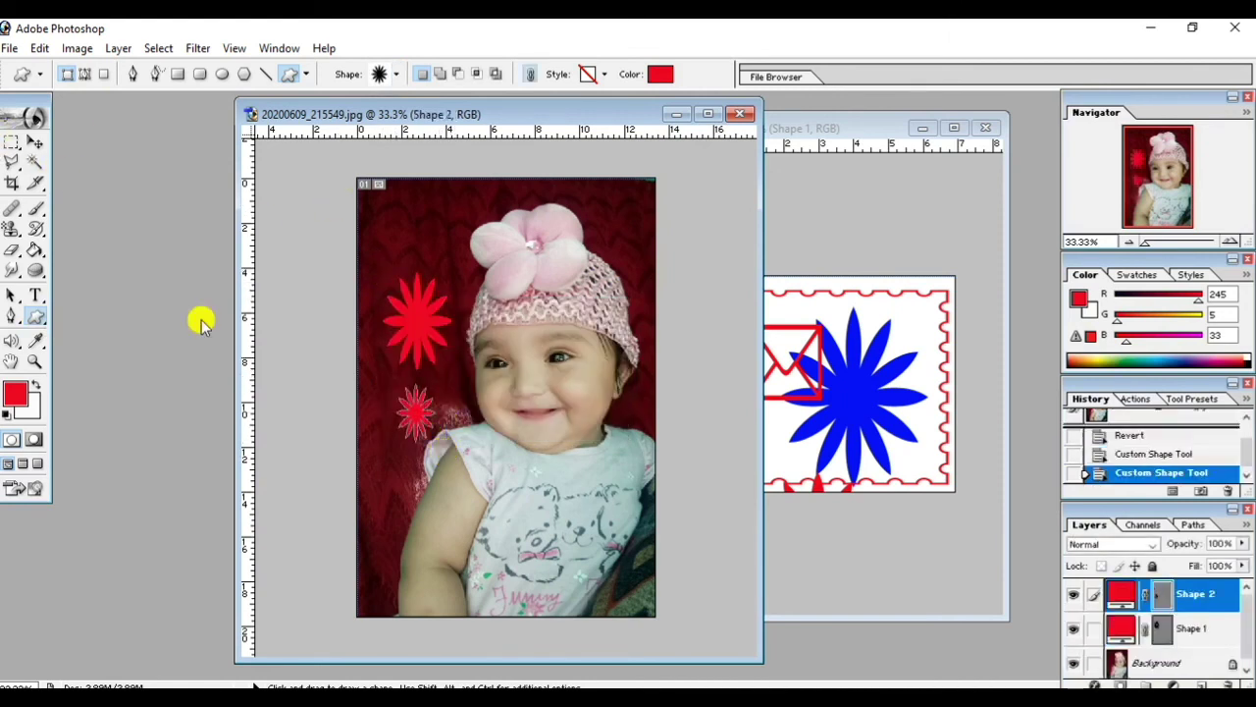
pyautogui.click(40, 48)
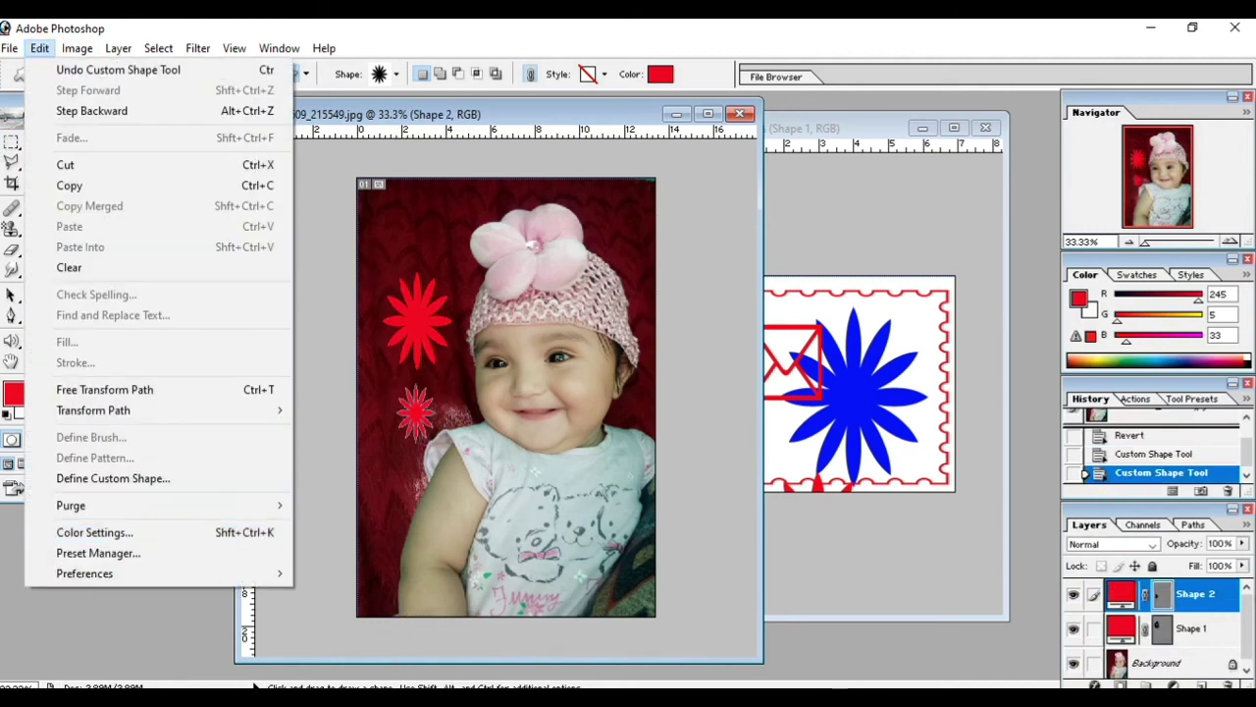